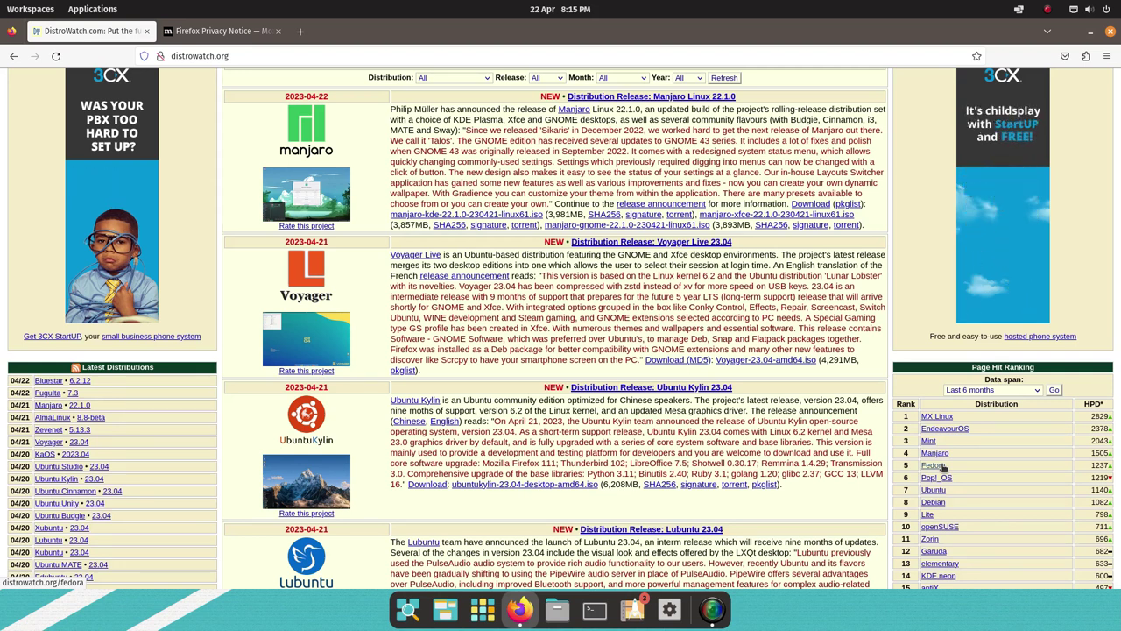
Step: View the entries further down DistroWatch's page hit ranking and close the browser window
scroll(942, 468, "down", 1)
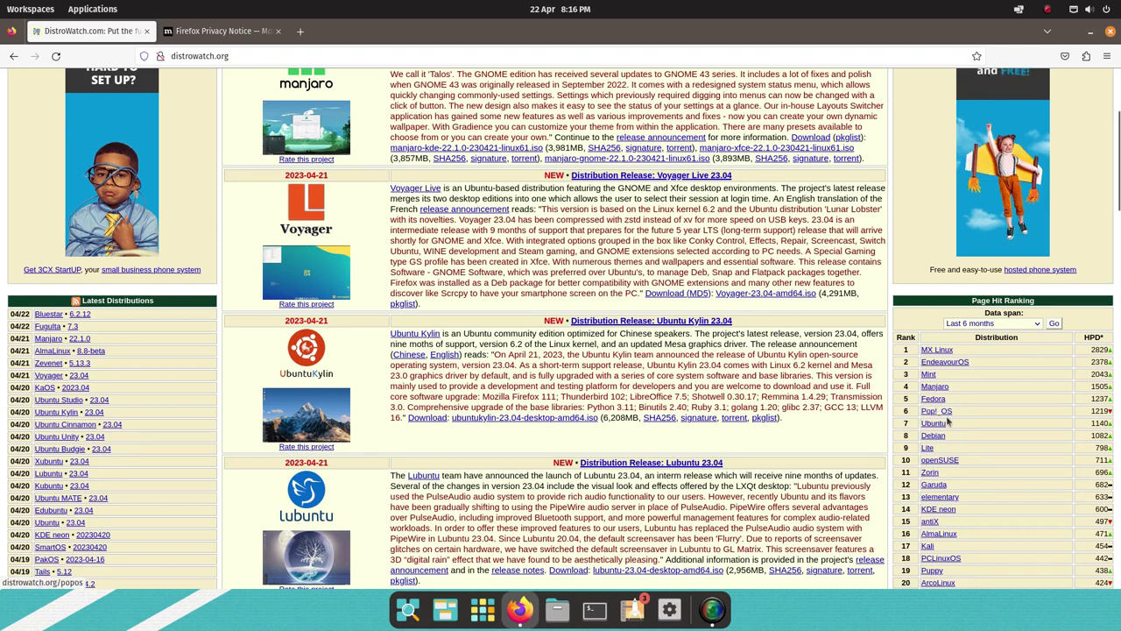
left_click(1109, 32)
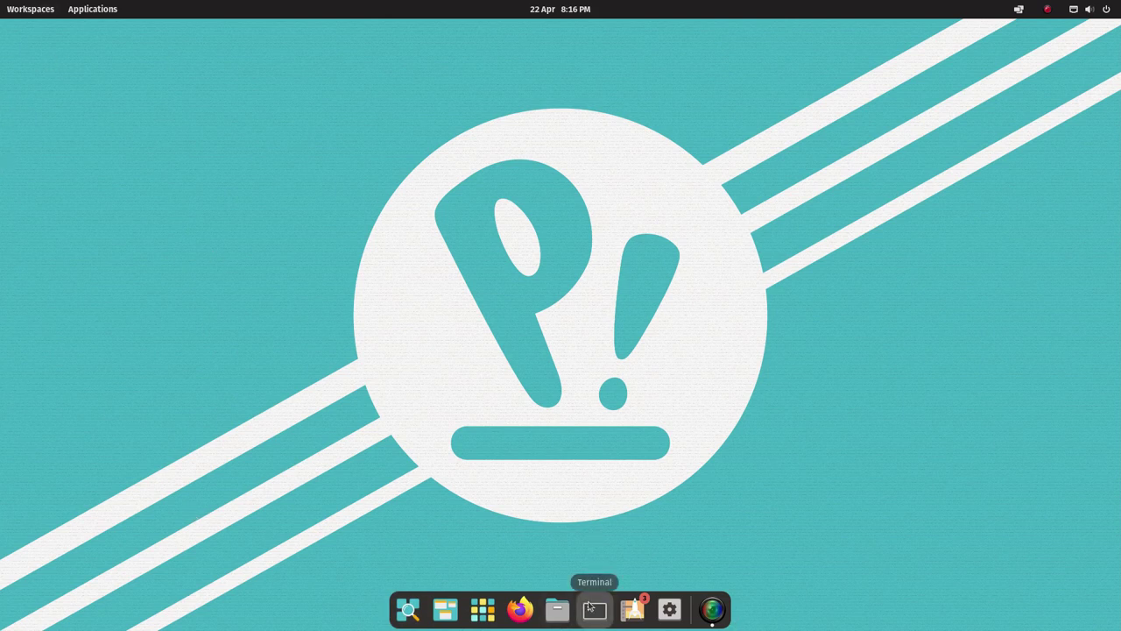
Step: Open the application library and look through its home view and the Office, System and Utilities folders
left_click(482, 610)
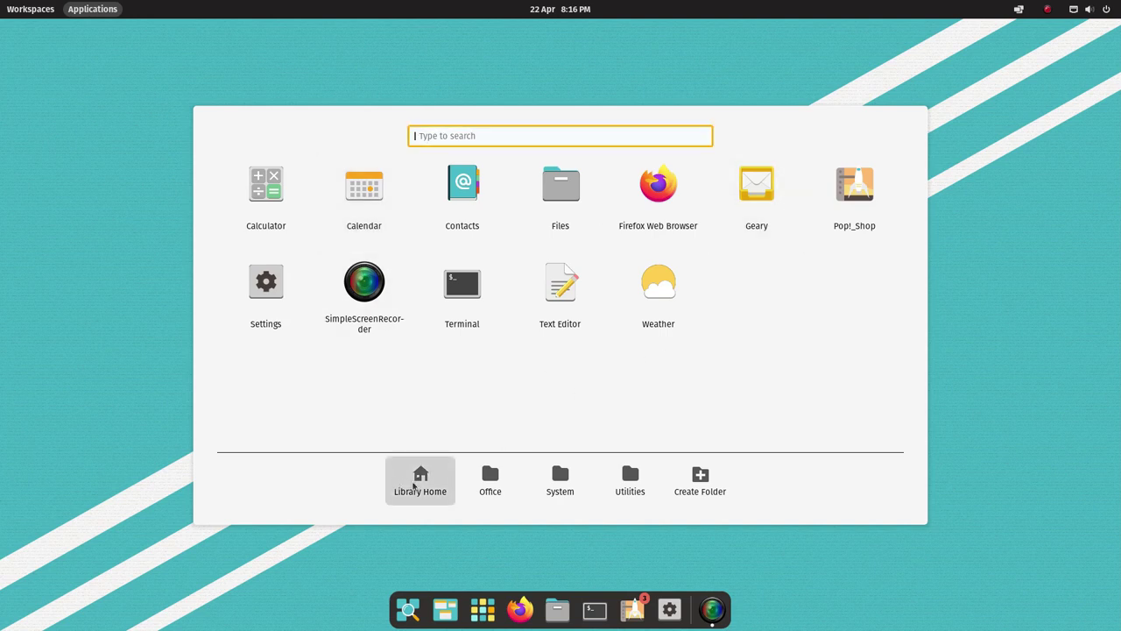
left_click(503, 488)
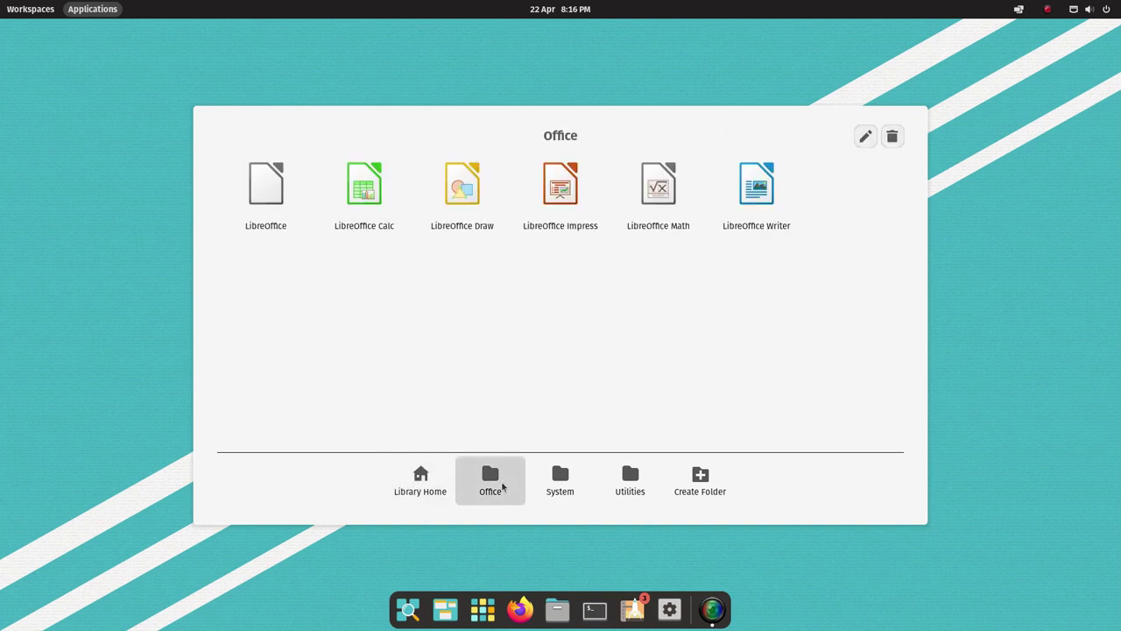
left_click(571, 485)
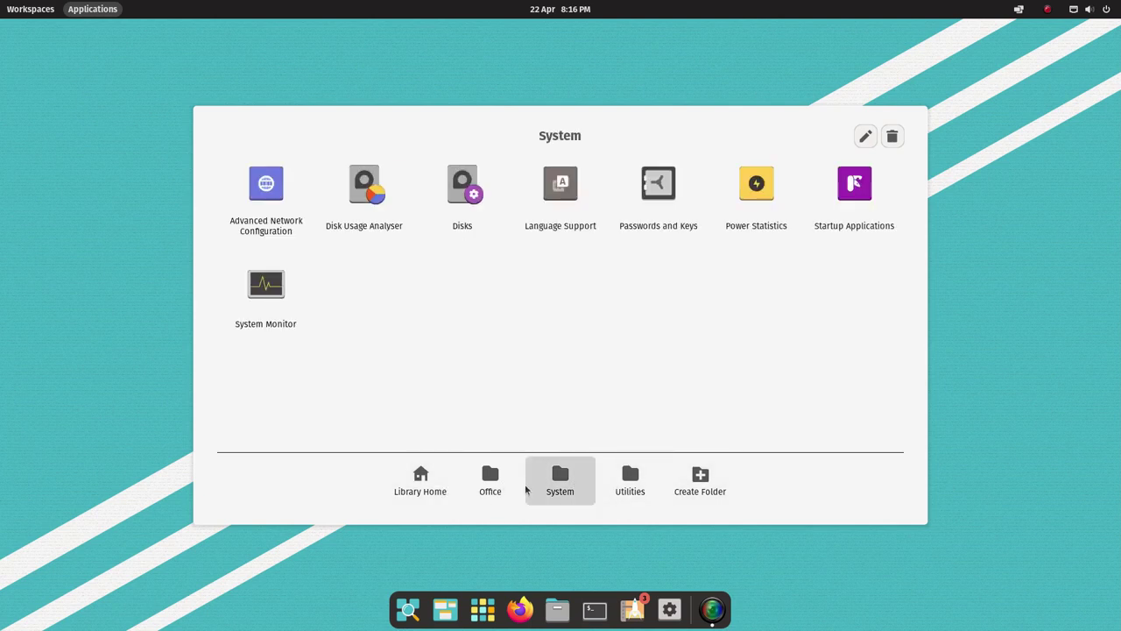
left_click(420, 483)
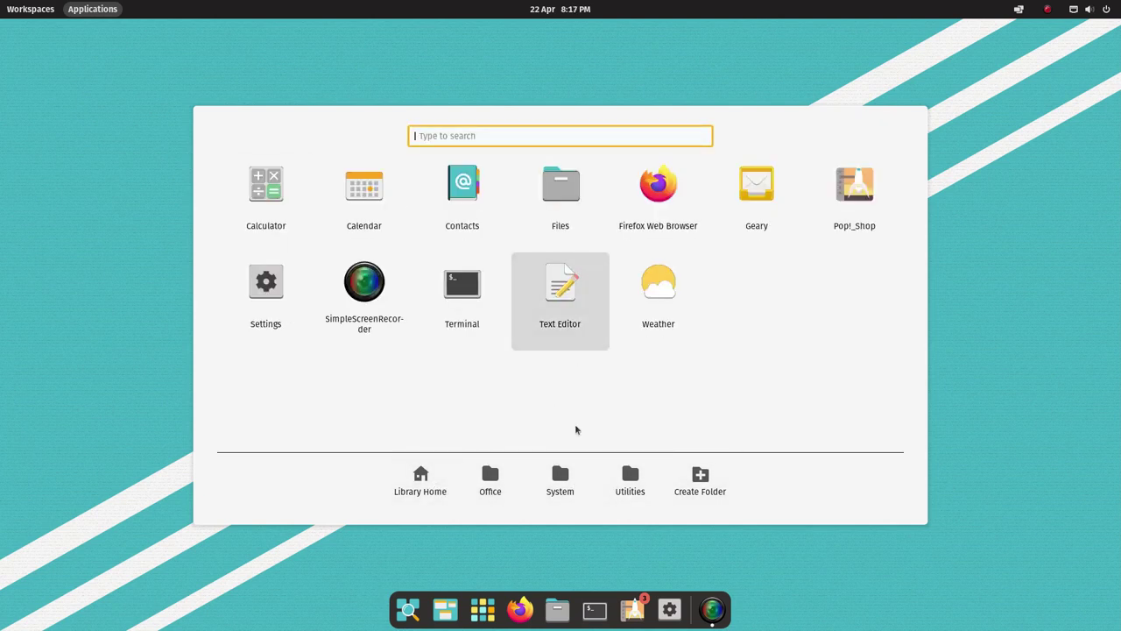
left_click(489, 491)
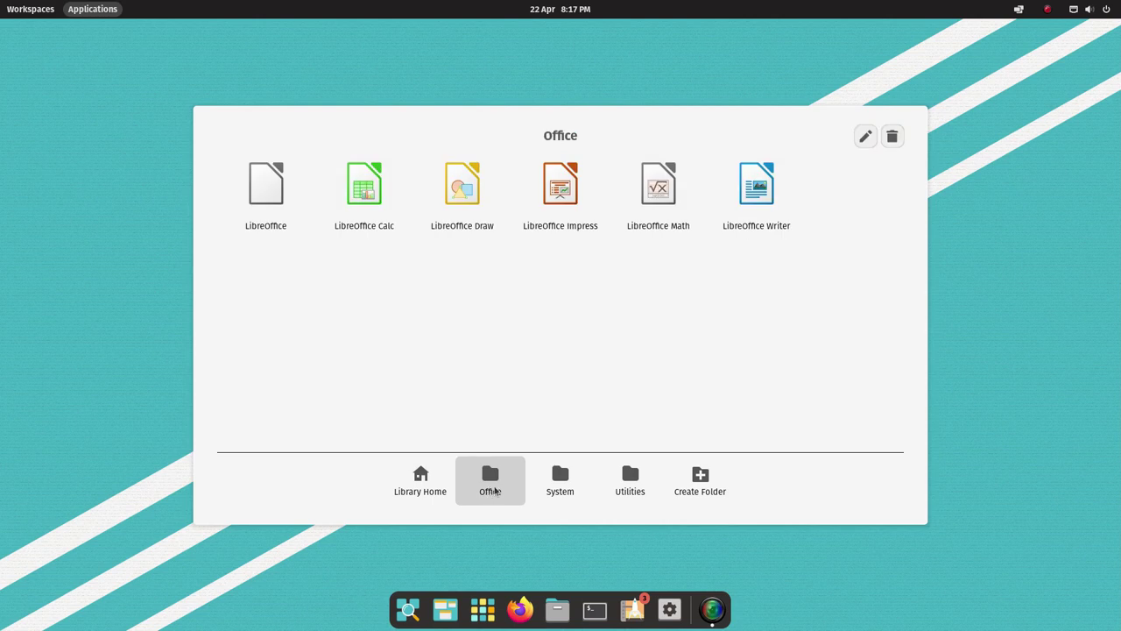
left_click(560, 484)
left_click(631, 488)
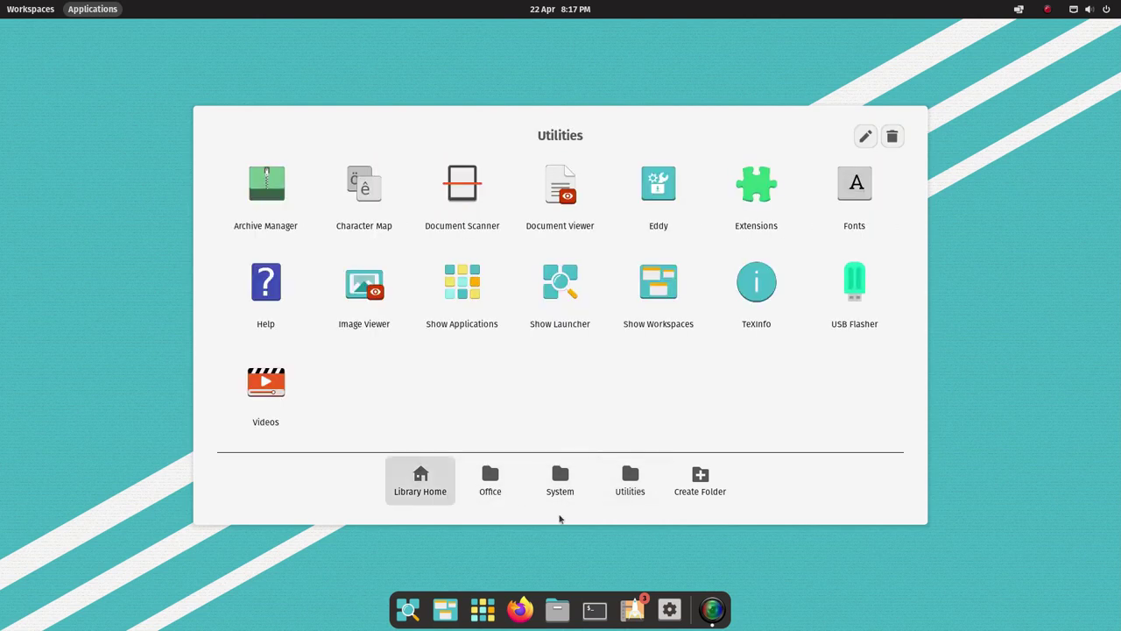
Step: Create a folder named Games in the application library and close the library
left_click(703, 476)
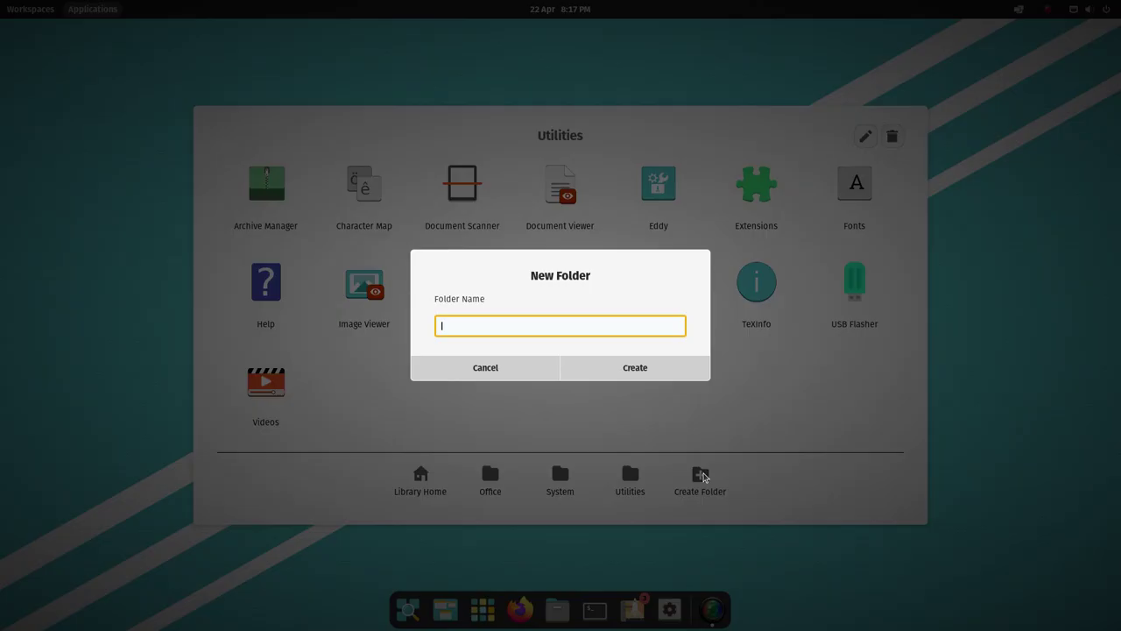
type("Games")
key("BackSpace")
key("BackSpace")
key("BackSpace")
type("mes")
left_click(651, 375)
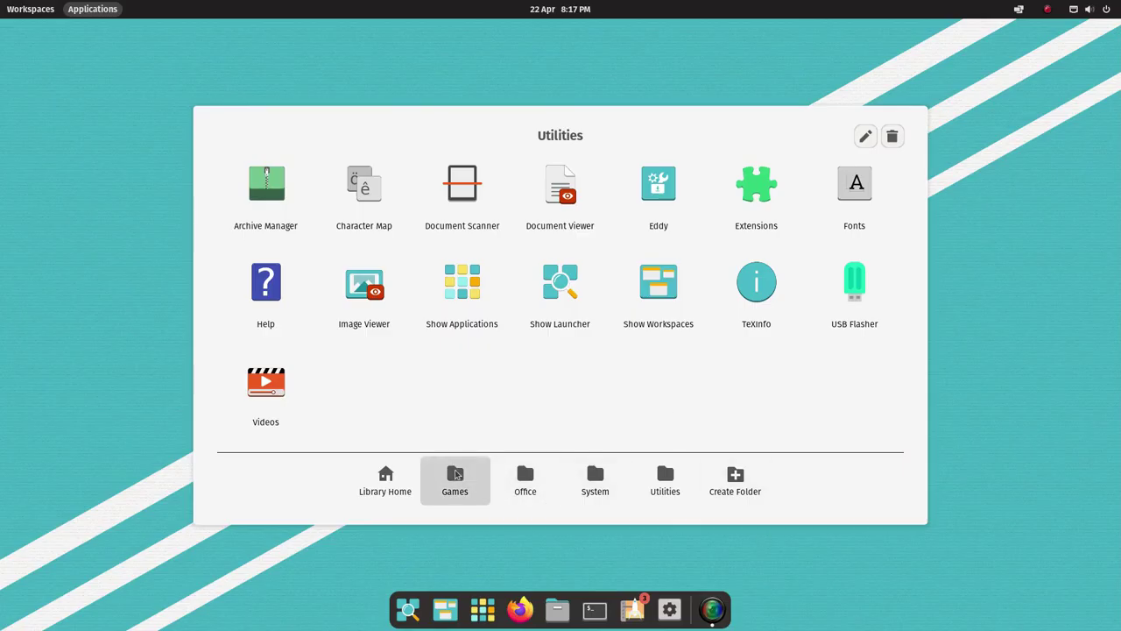
left_click(448, 495)
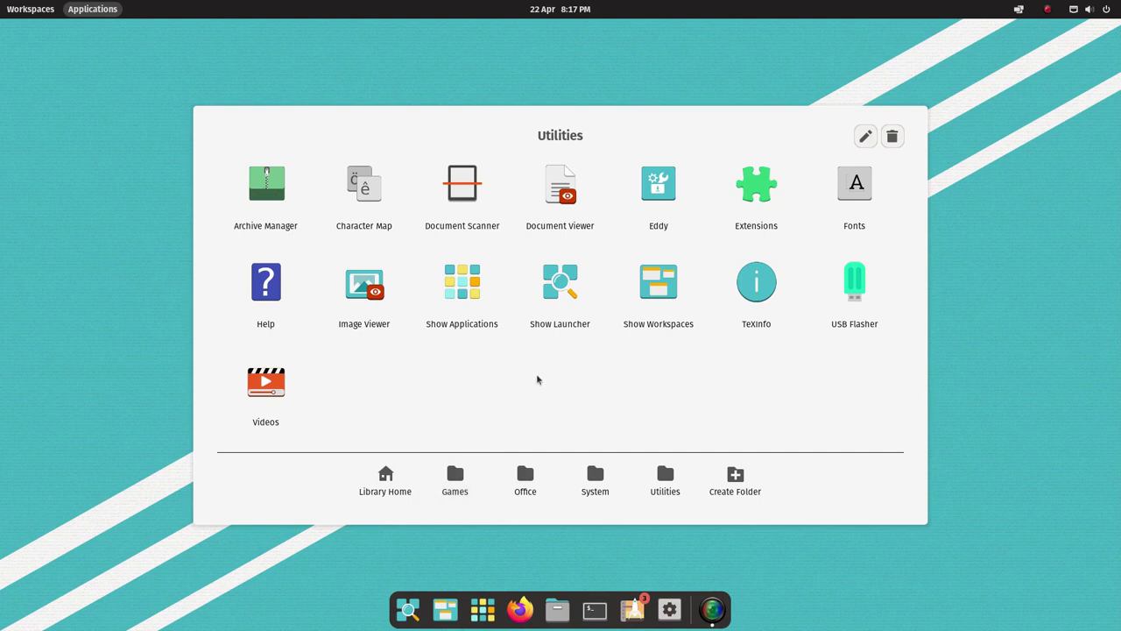
left_click(1010, 390)
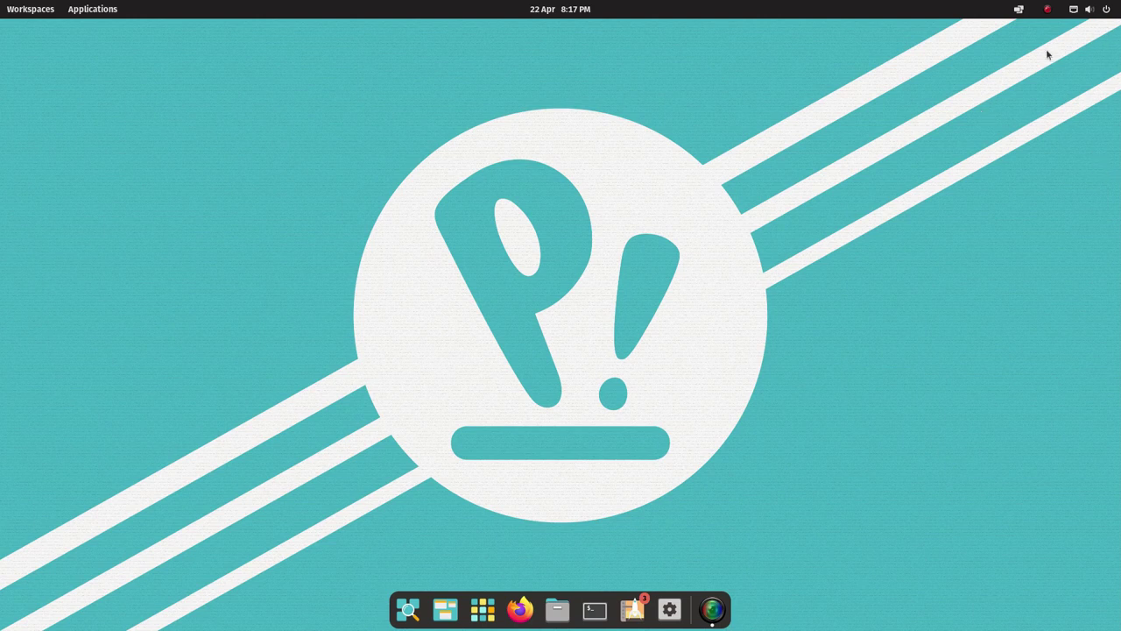
left_click(1017, 11)
left_click(1018, 11)
left_click(1017, 10)
left_click(1018, 11)
Step: View the list of available Wi-Fi networks and leave it without connecting
left_click(1088, 11)
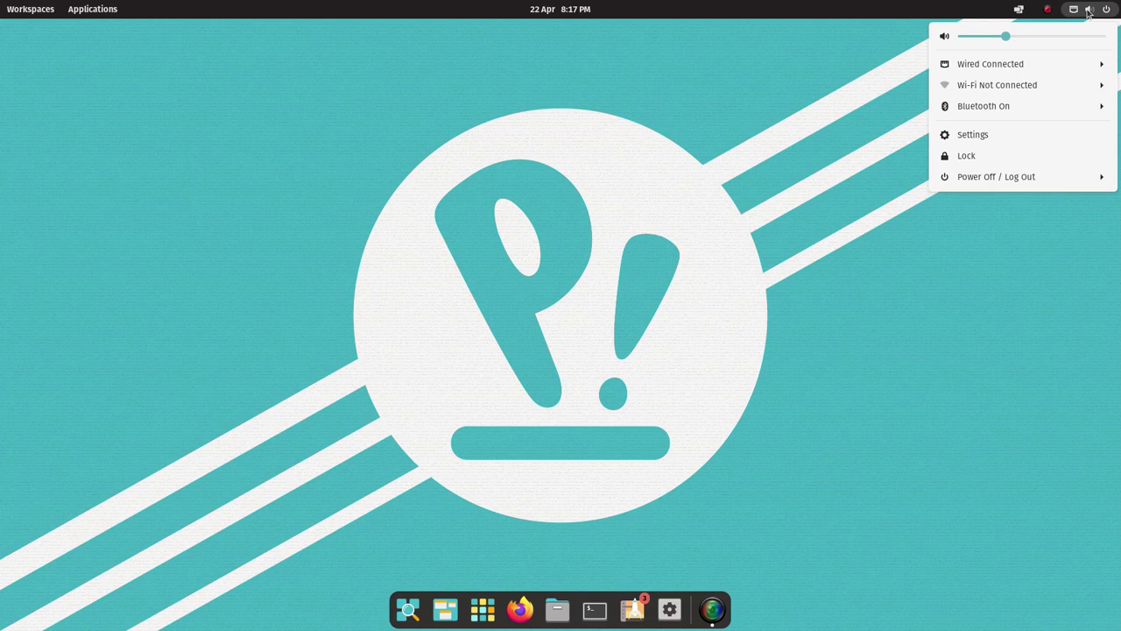
left_click(998, 91)
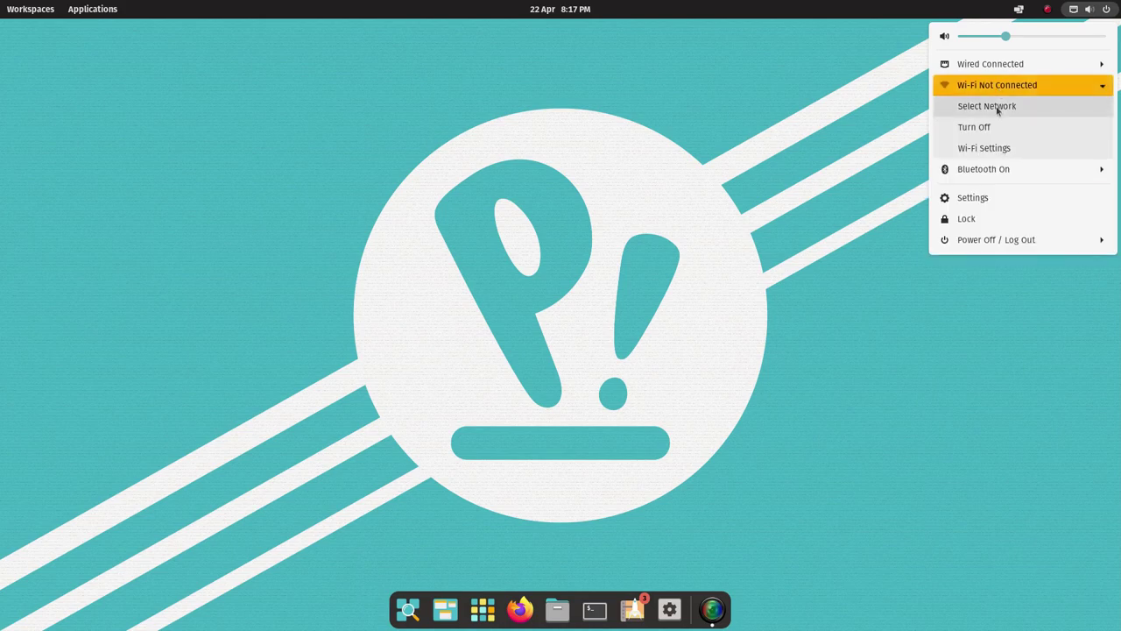
left_click(1001, 106)
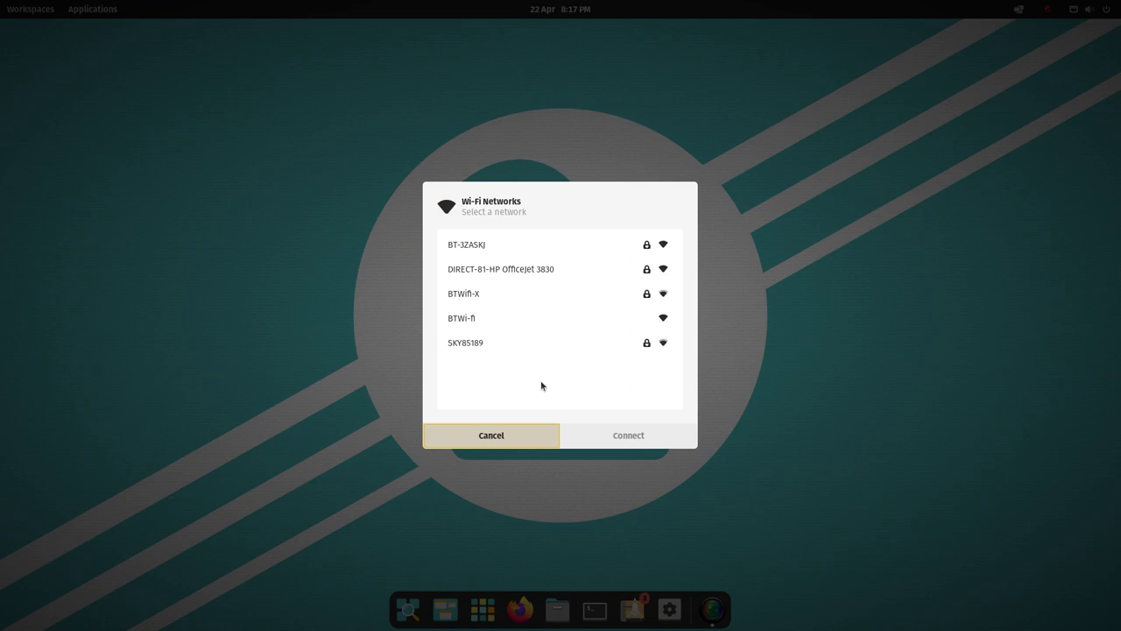
left_click(528, 435)
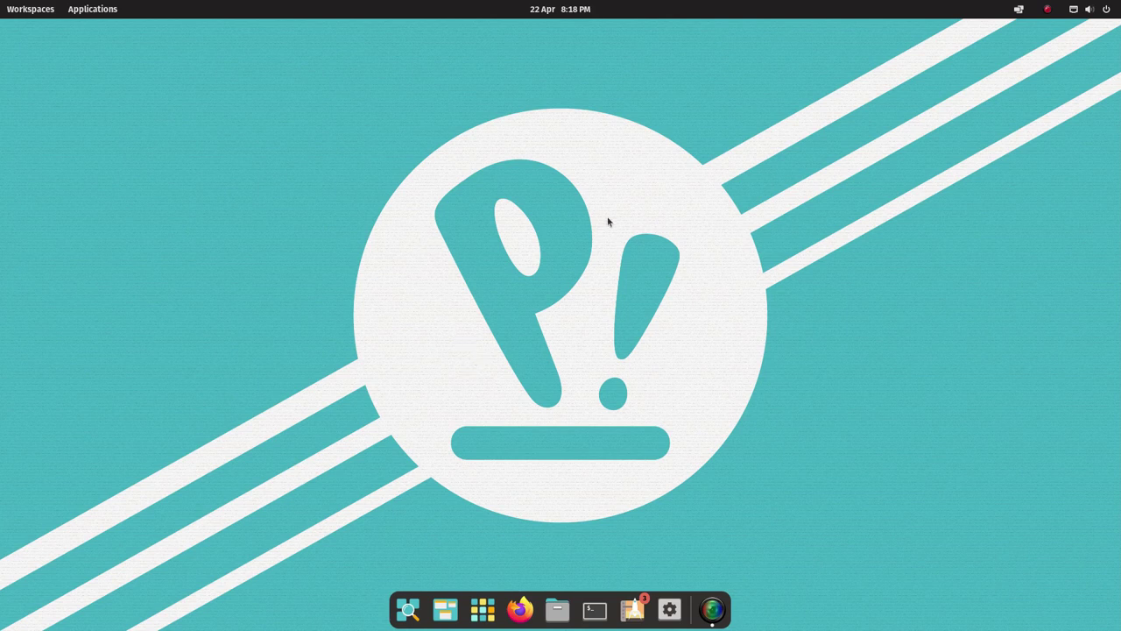
Step: Open the desktop background settings and apply the Welcome to Colorful Colorado sign picture as wallpaper
right_click(455, 186)
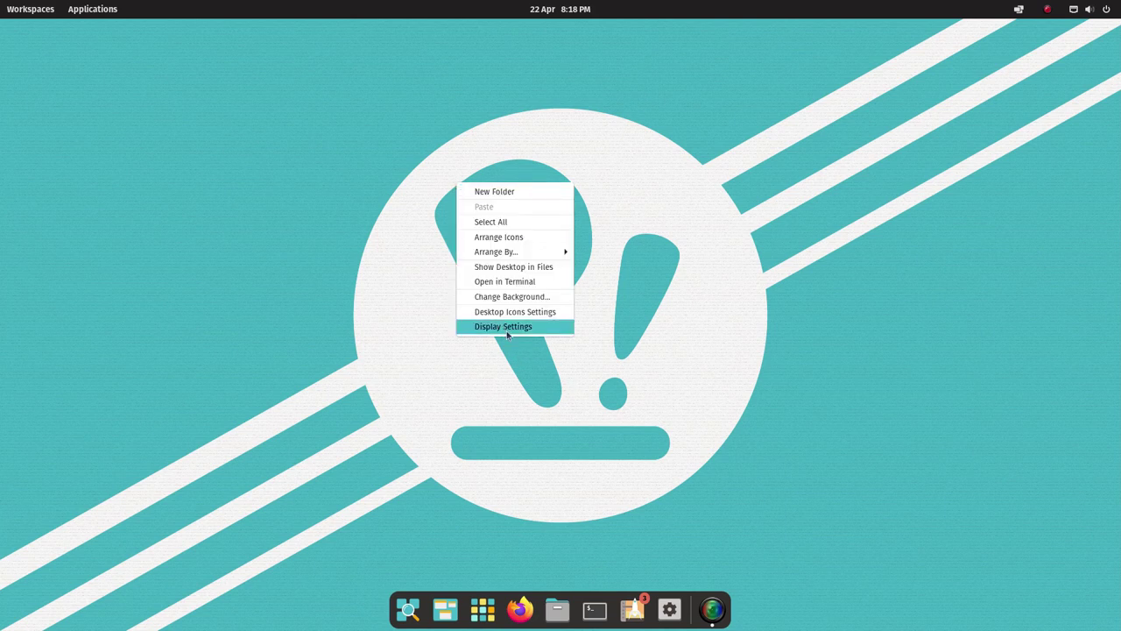
left_click(501, 298)
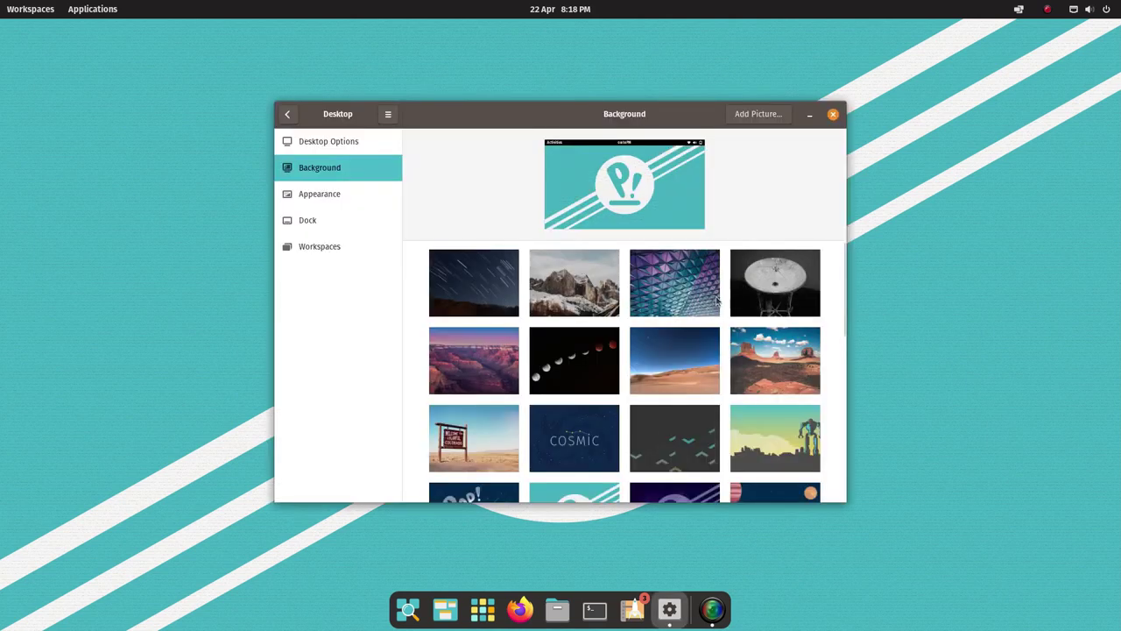
scroll(716, 302, "down", 3)
scroll(716, 301, "down", 1)
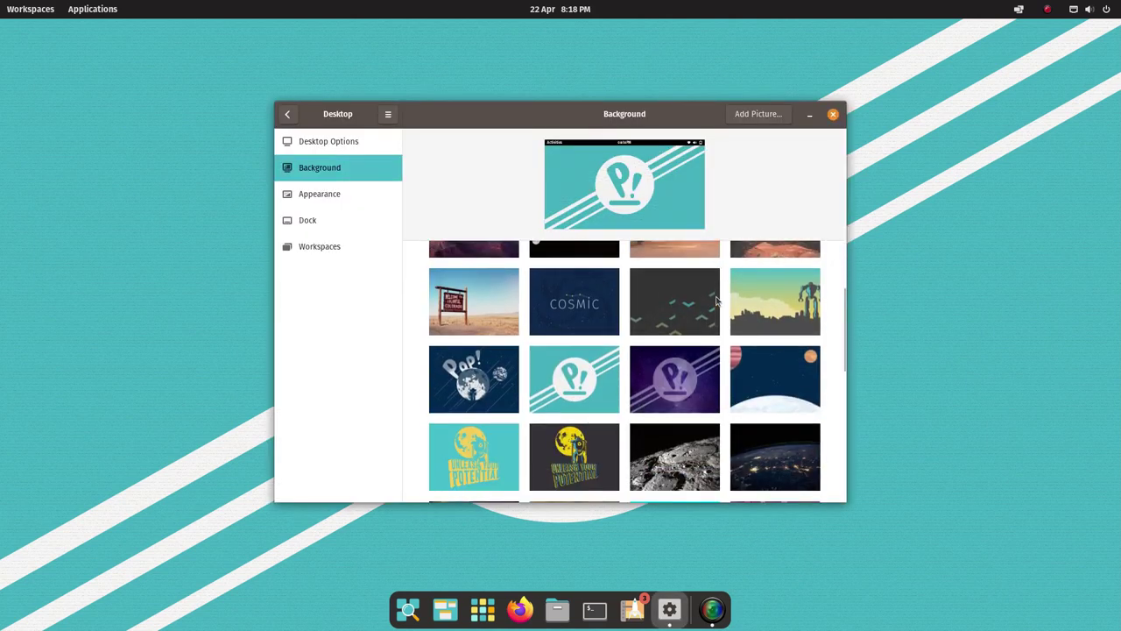
scroll(716, 302, "up", 3)
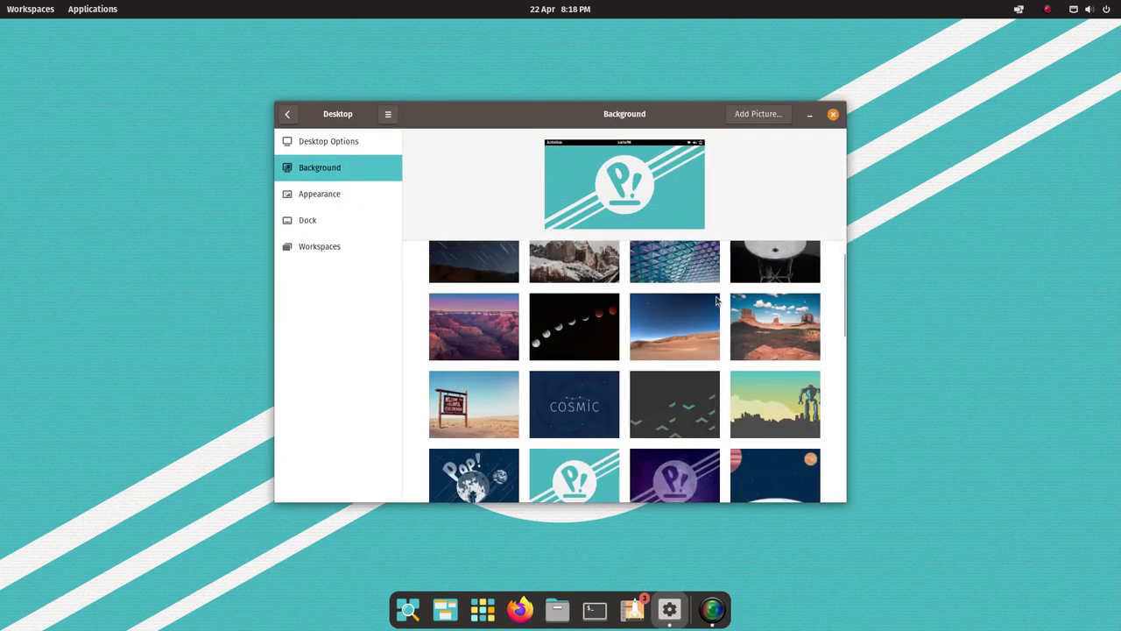
left_click(473, 414)
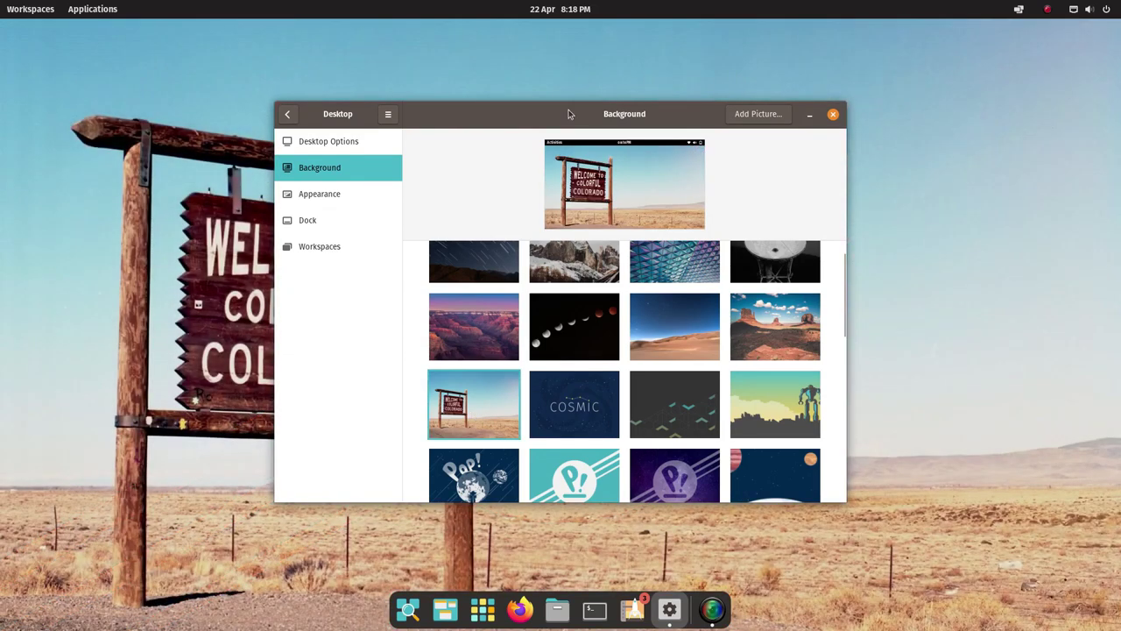
left_click_drag(567, 114, 534, 100)
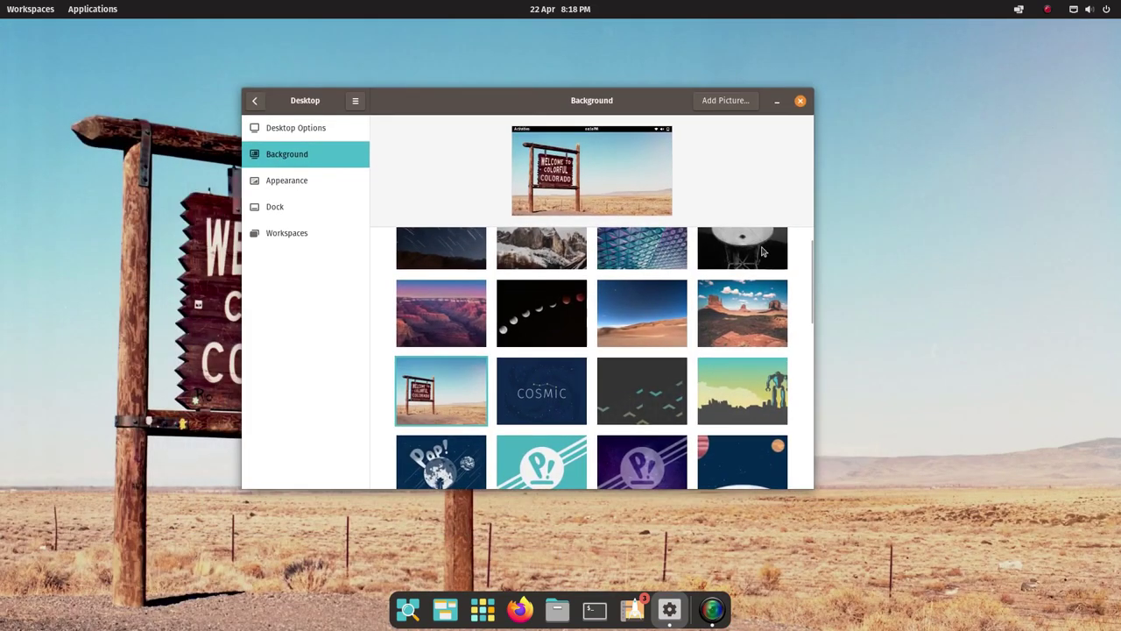
Step: Apply the desert dunes picture as wallpaper, and change it back to the teal Pop!_OS logo background
left_click_drag(811, 251, 801, 124)
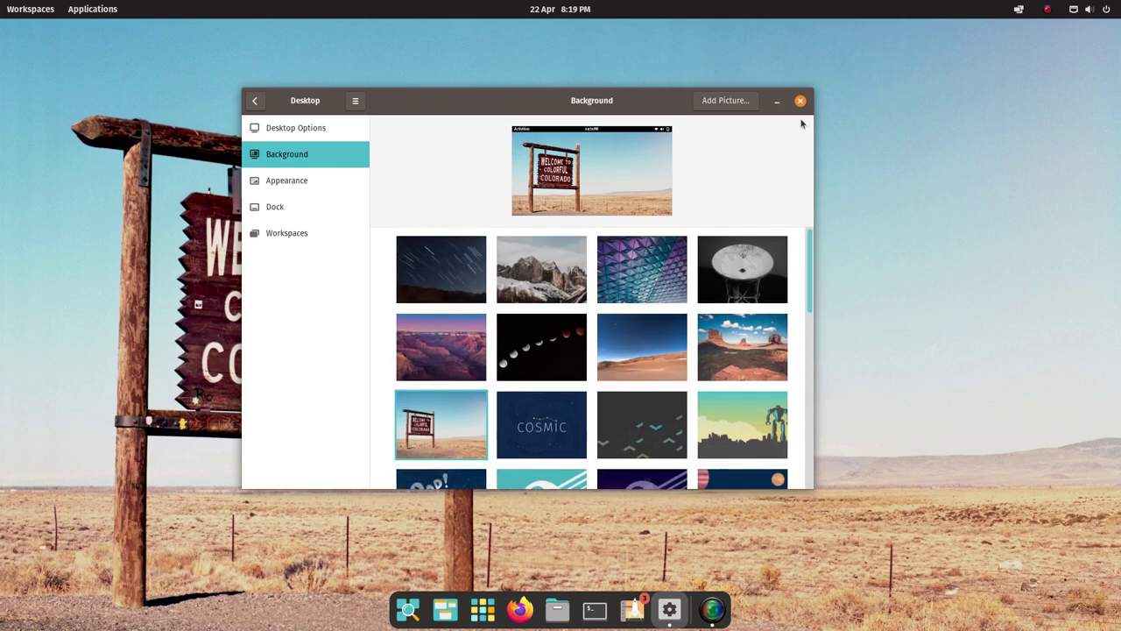
left_click(647, 346)
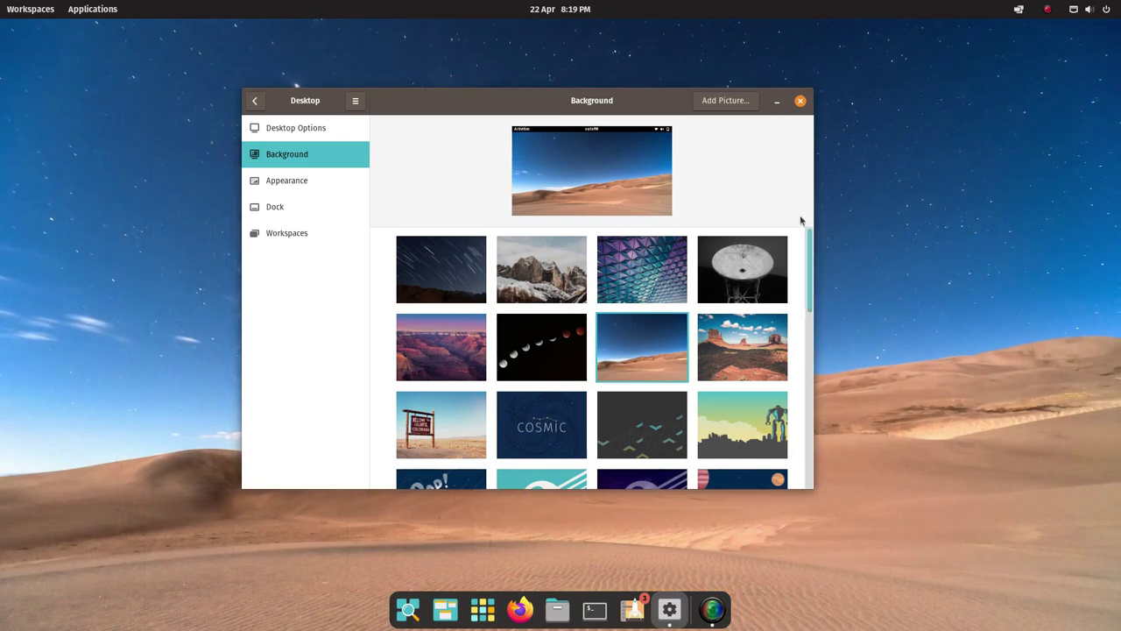
scroll(565, 327, "down", 3)
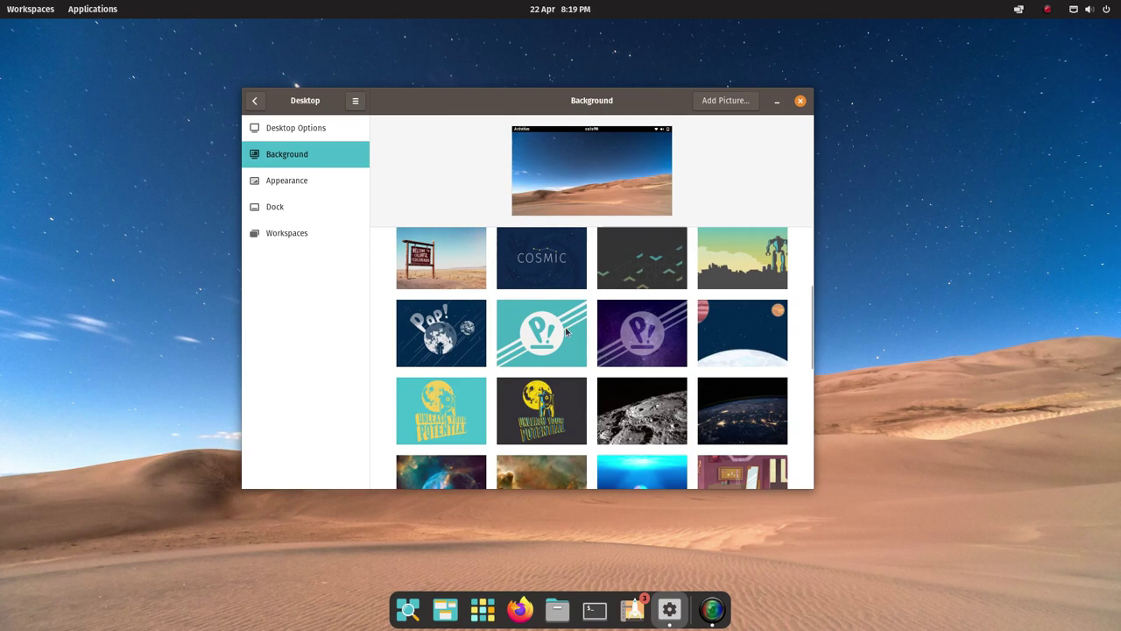
left_click(565, 326)
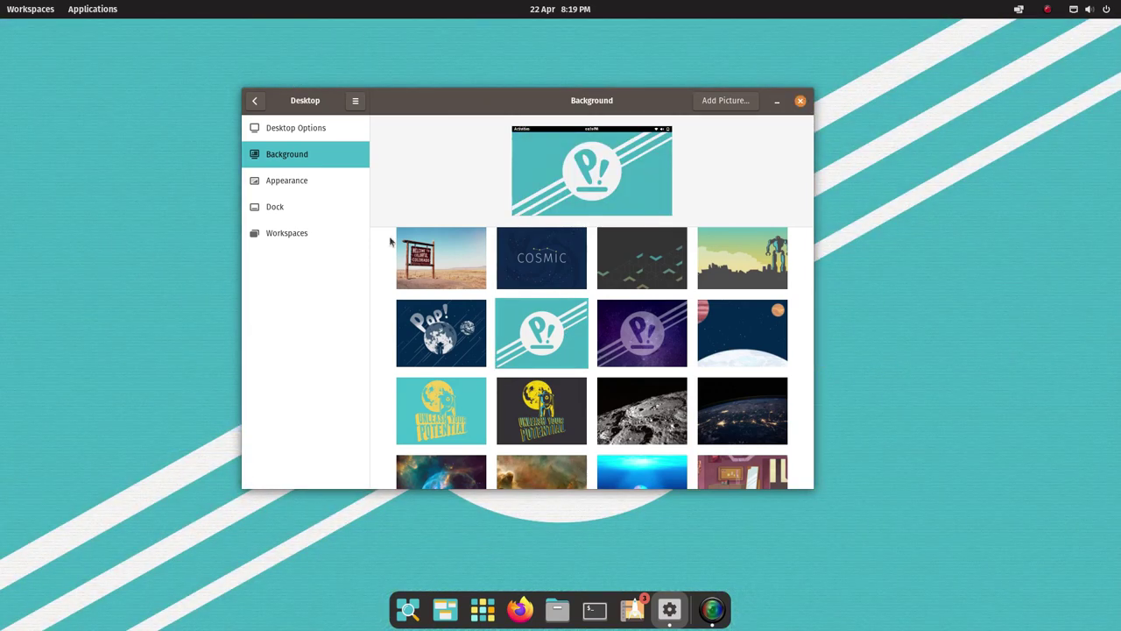
left_click(714, 608)
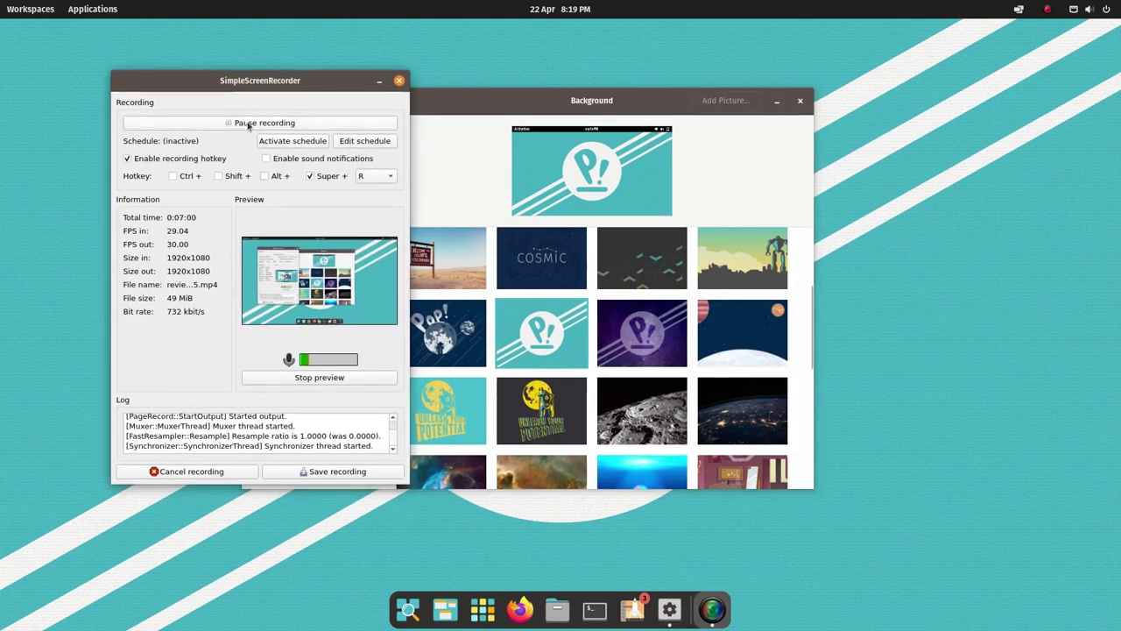
left_click(380, 82)
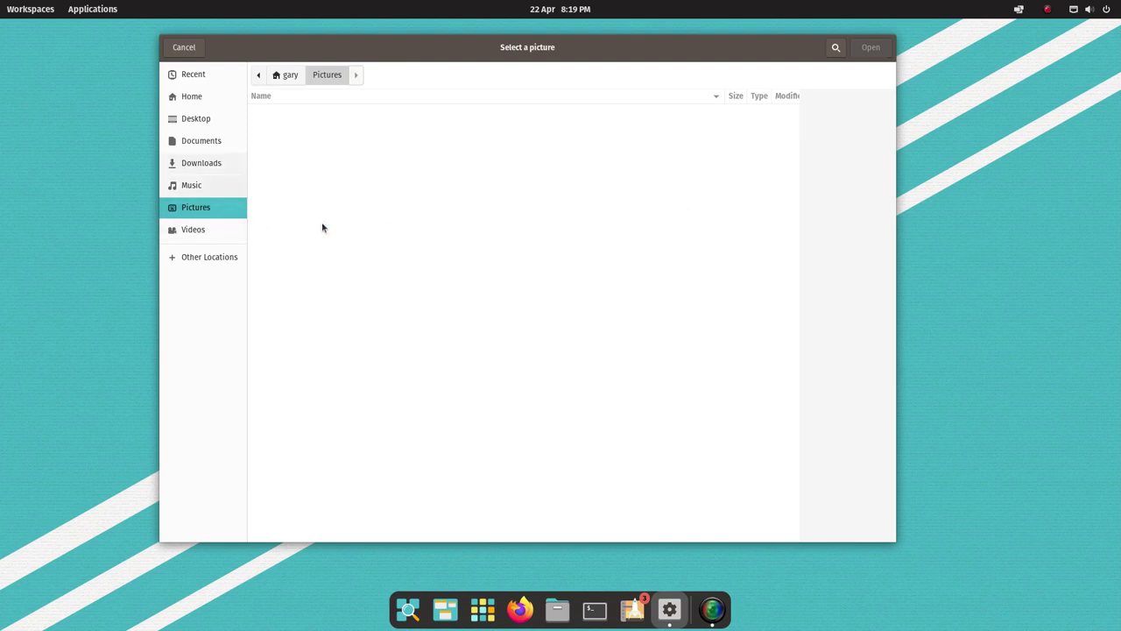
Step: Cancel the background picture chooser, and check the Super Key Action in Desktop Options by opening and dismissing the Launcher
left_click(198, 53)
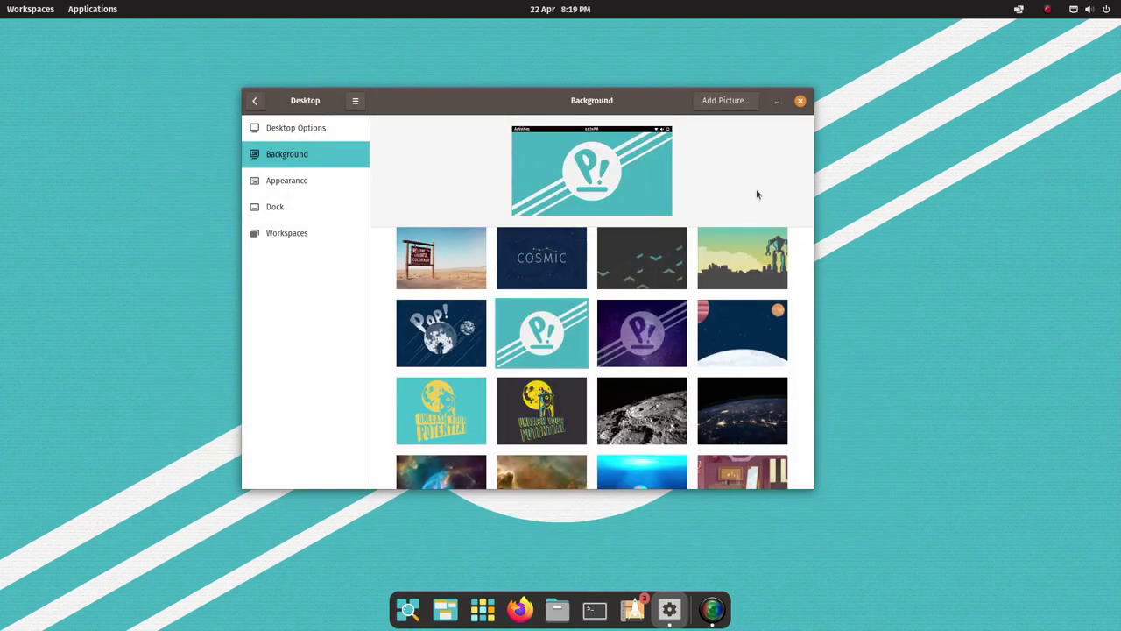
left_click(328, 136)
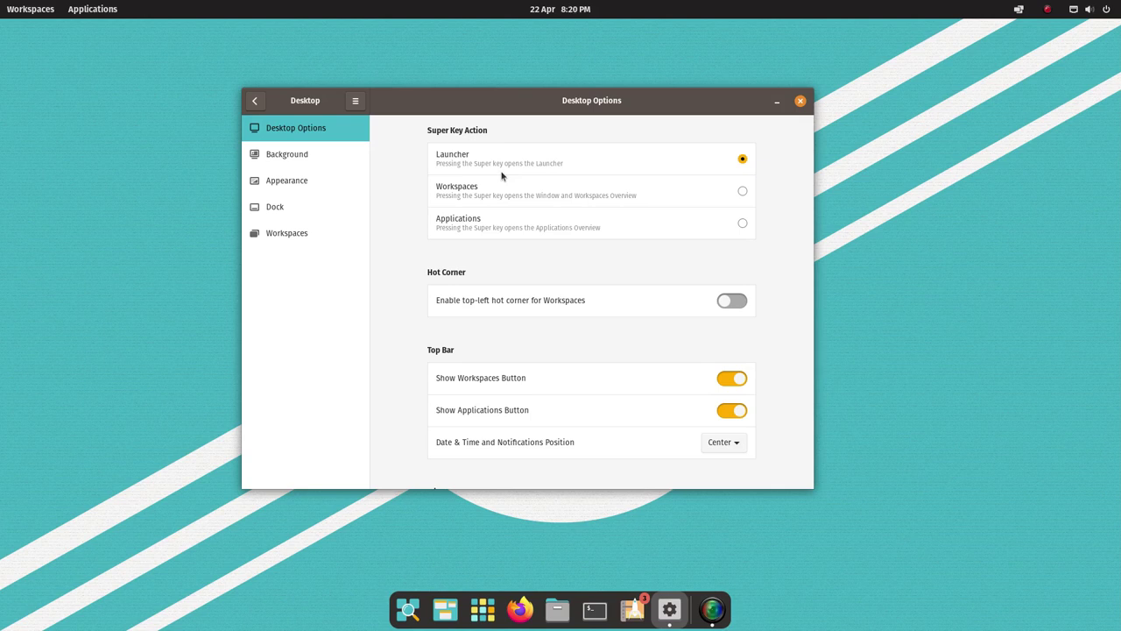
key("super")
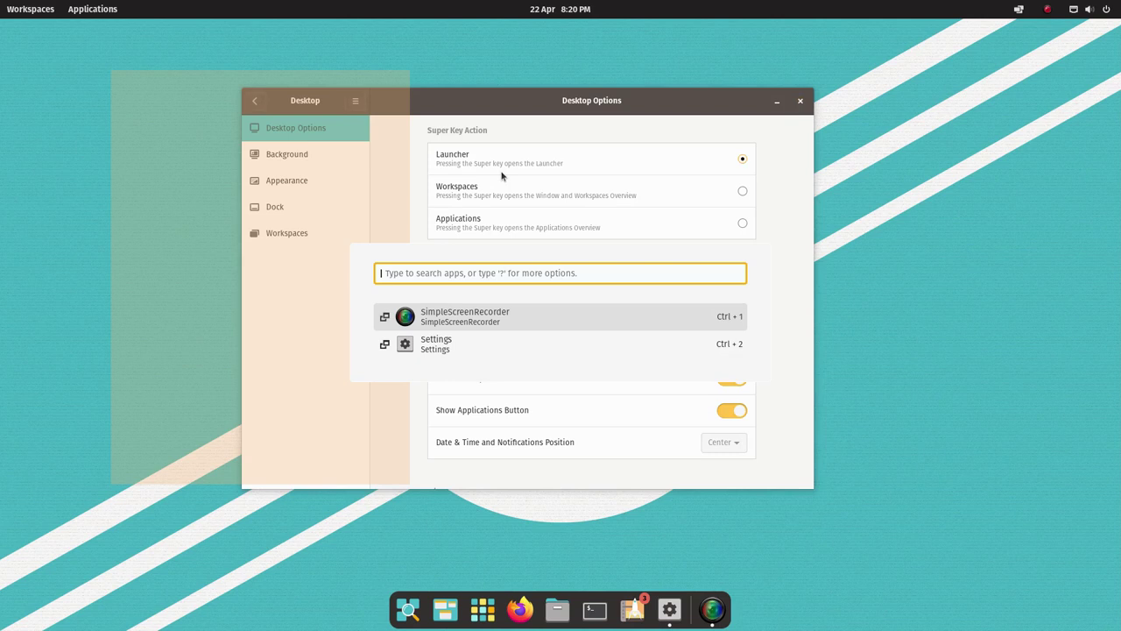
key("Escape")
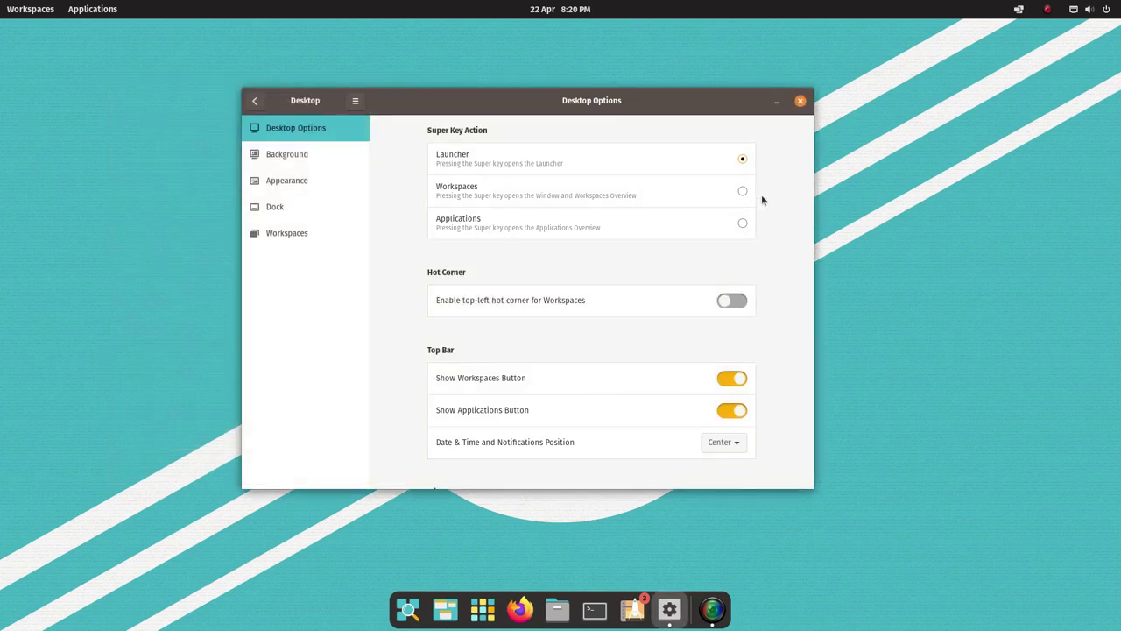
Step: Close the settings window out of view, search the Launcher for "fire" and then "office", and dismiss it without opening anything
left_click(799, 99)
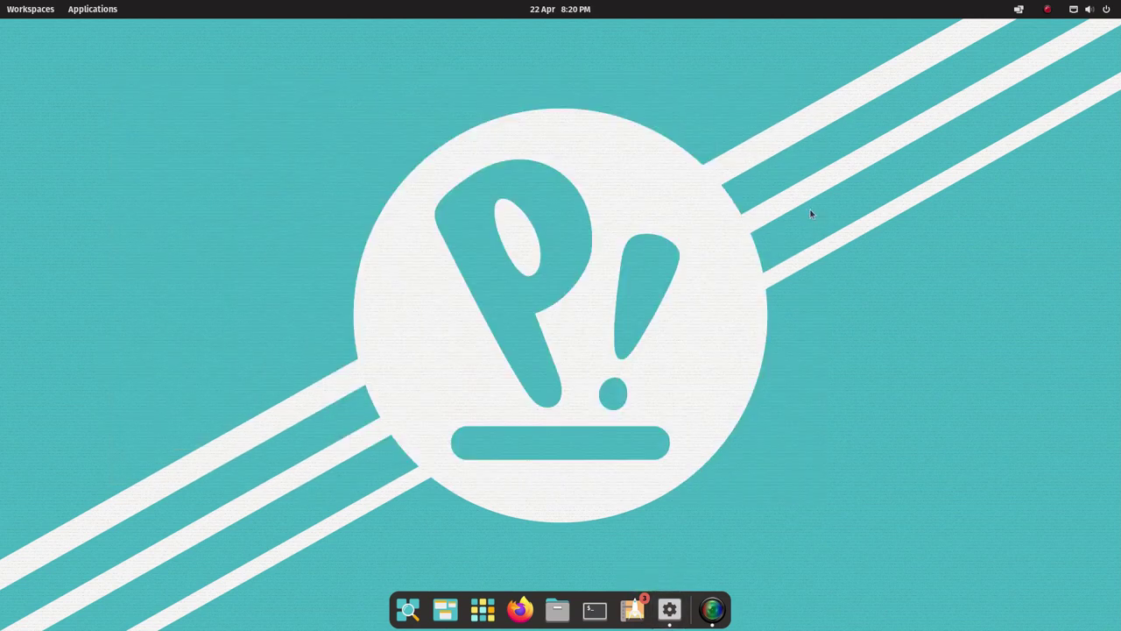
key("super")
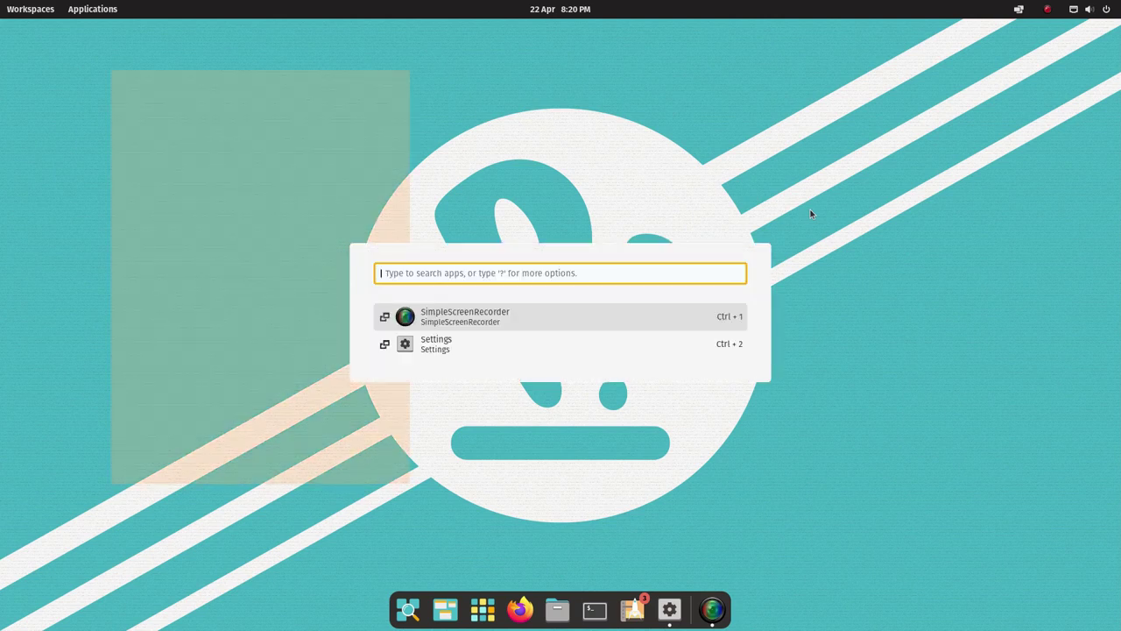
type("fire")
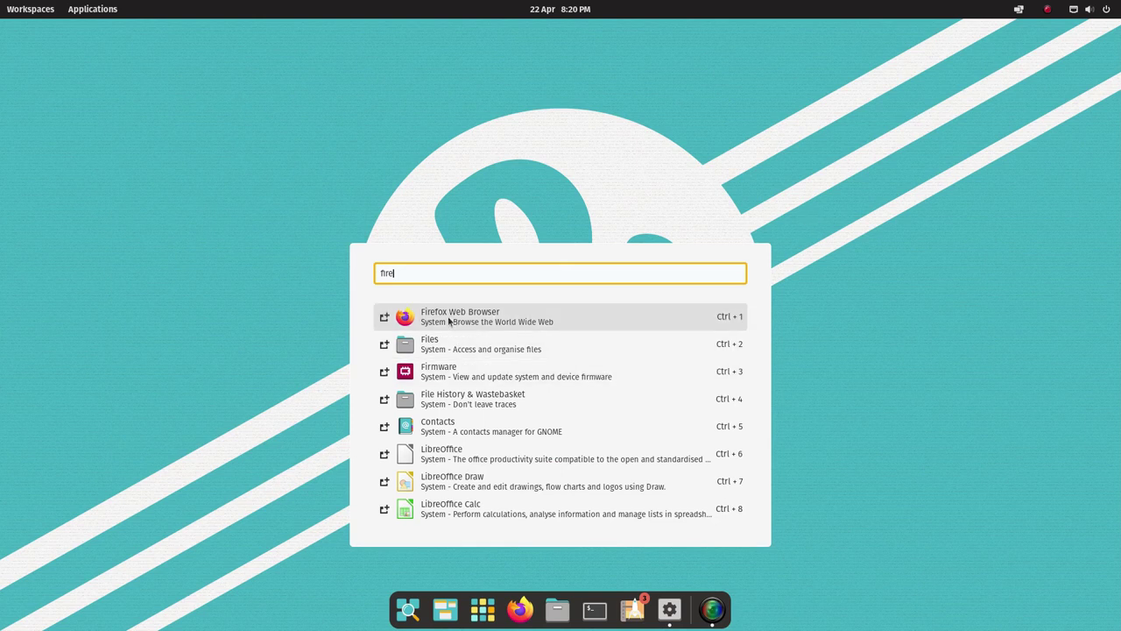
key("BackSpace")
key("BackSpace")
key("BackSpace")
key("BackSpace")
type("office")
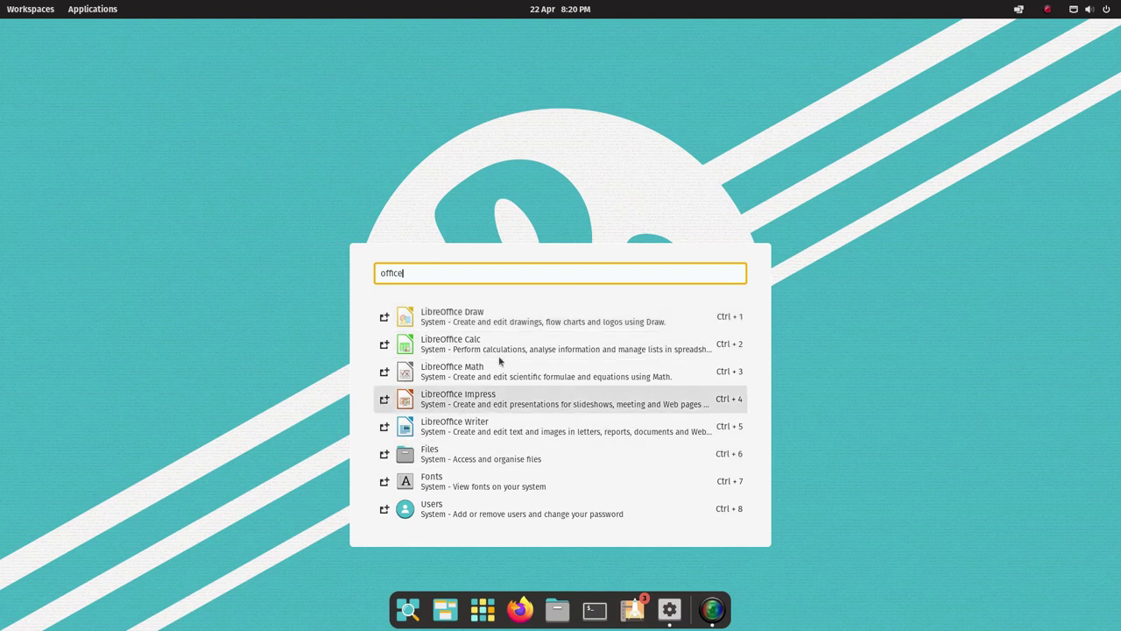
left_click(599, 173)
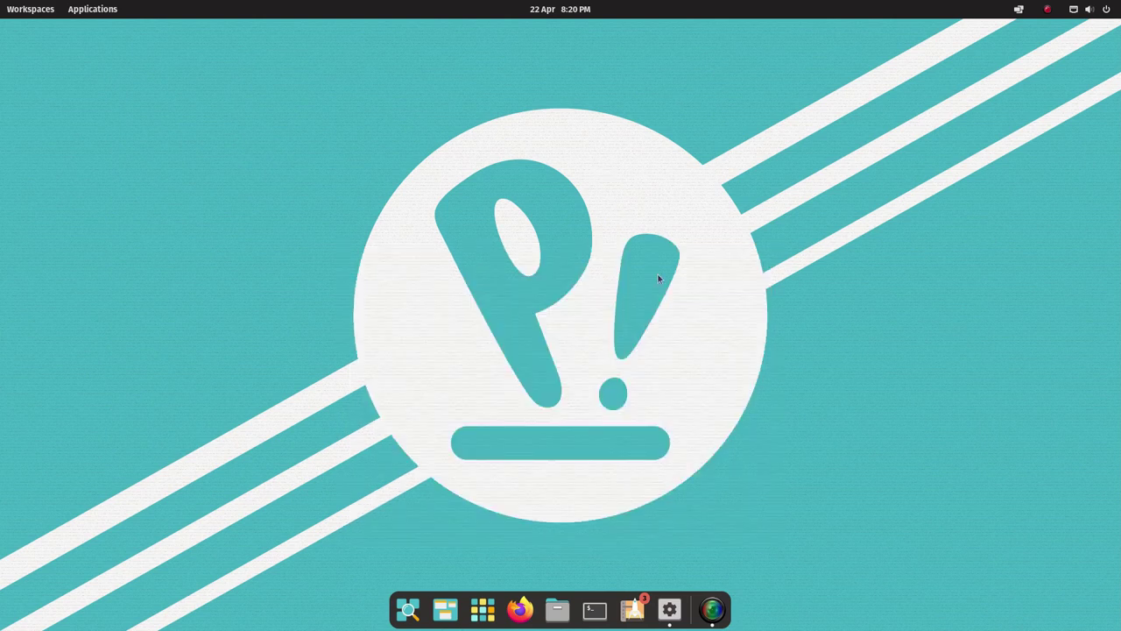
Step: Try the Workspaces option for Super Key Action by viewing and leaving the workspaces overview, and set the action back to Launcher
left_click(669, 610)
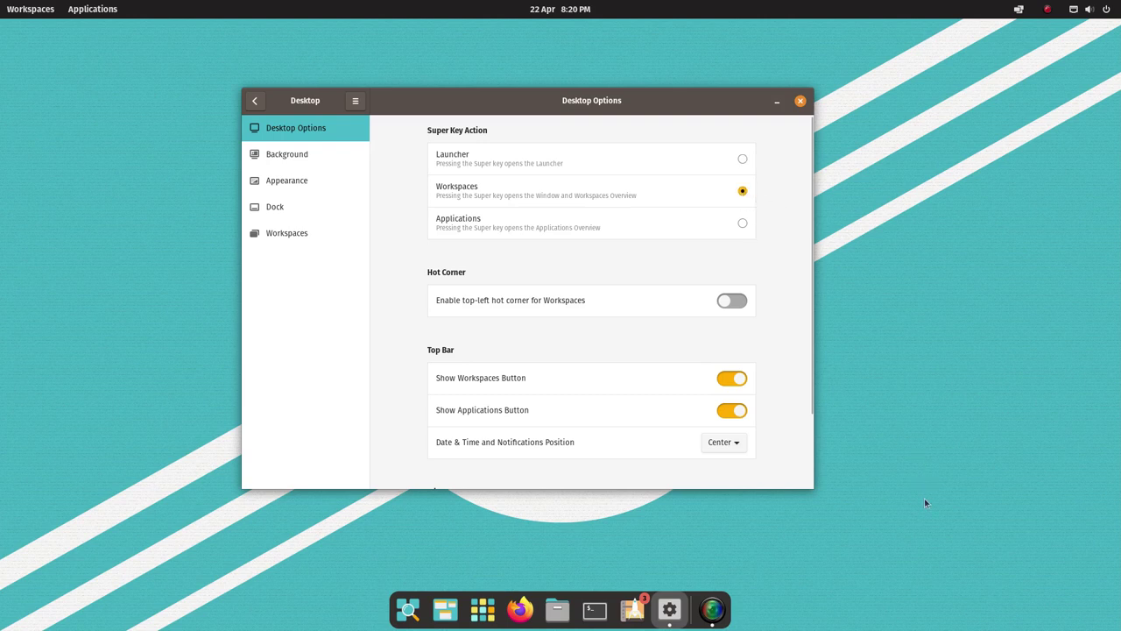
left_click(776, 101)
key("super")
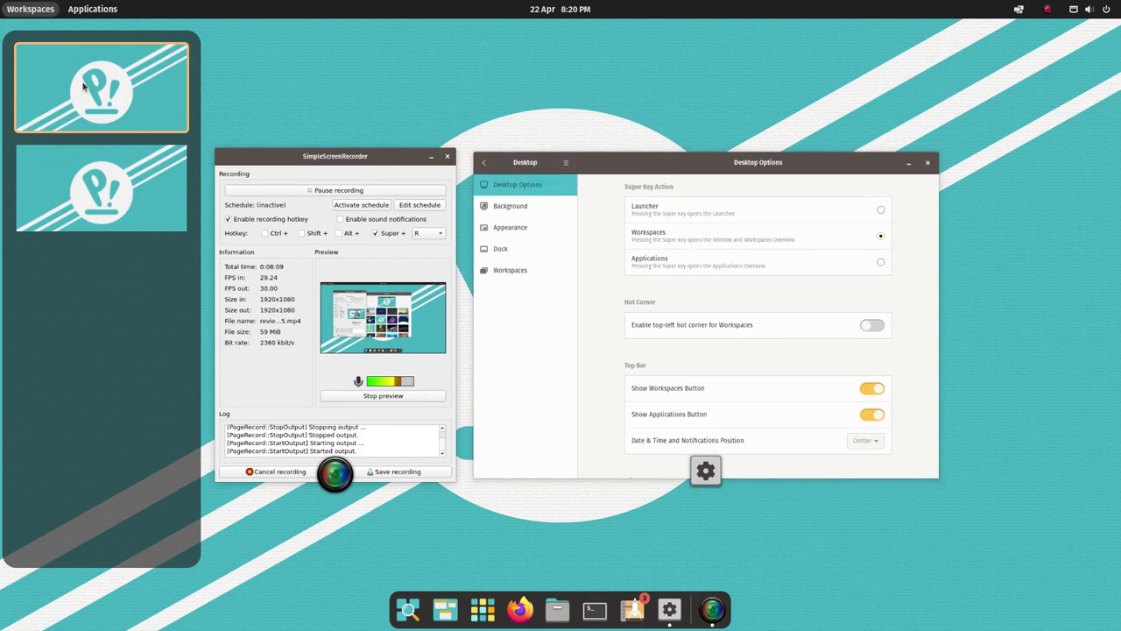
left_click(459, 113)
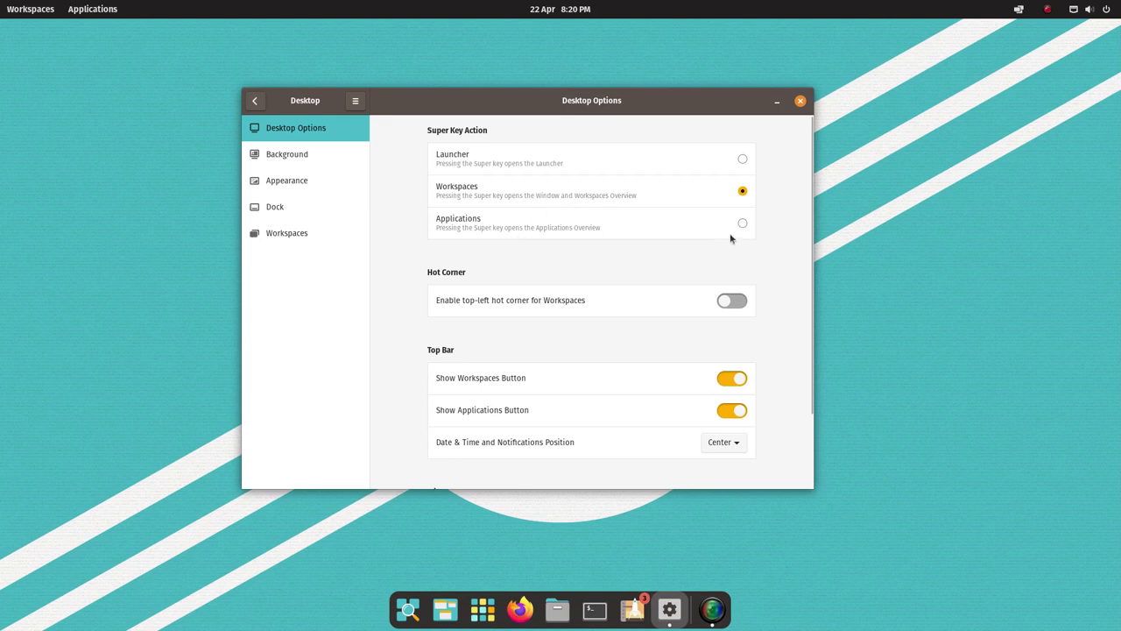
left_click(742, 158)
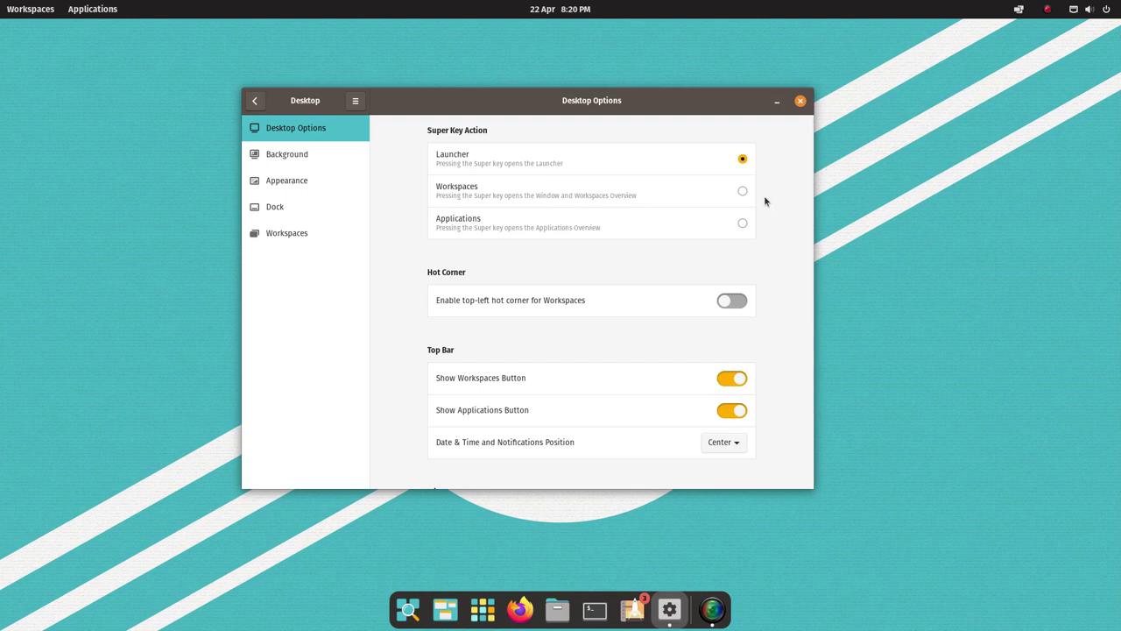
Step: Minimize the settings window, launch Geary from the application library, and dismiss its account setup without choosing a provider
left_click(776, 101)
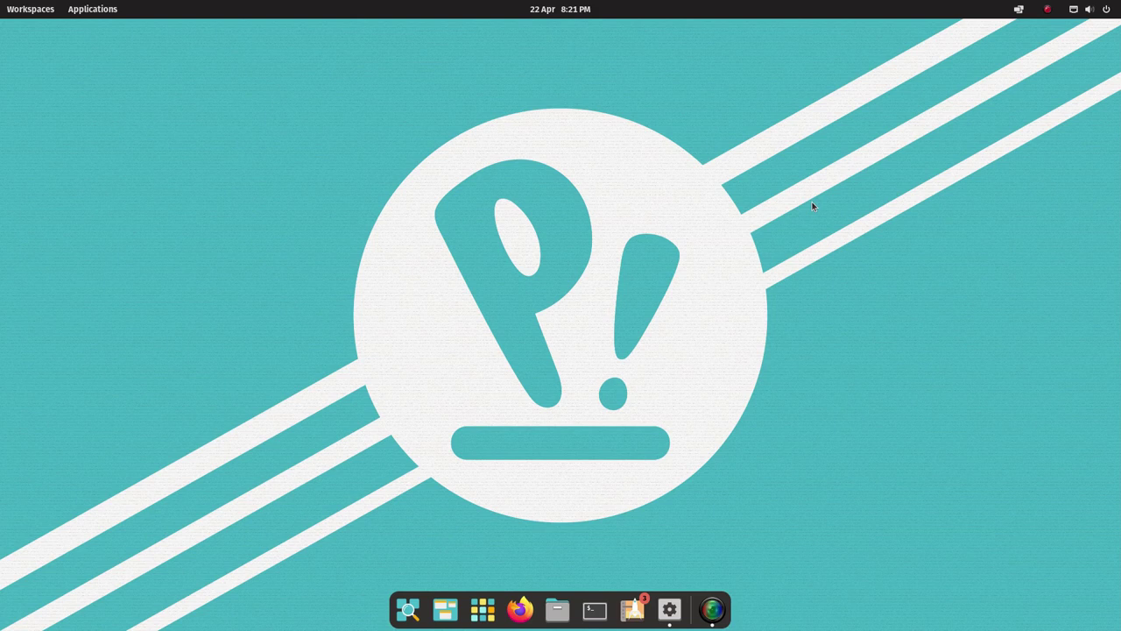
key("super")
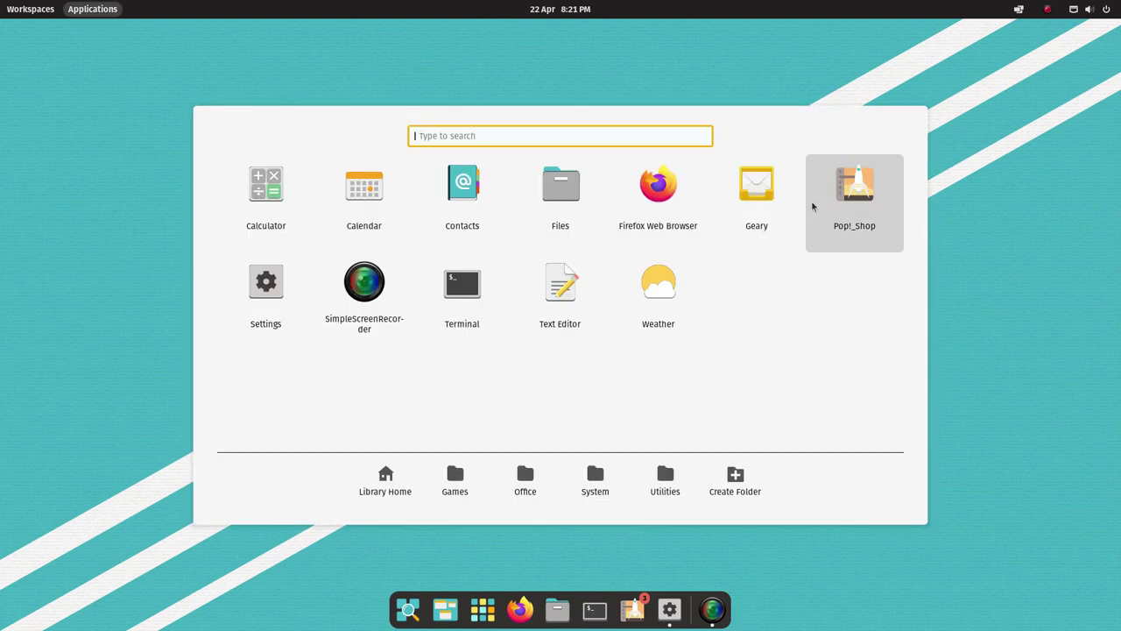
left_click(756, 189)
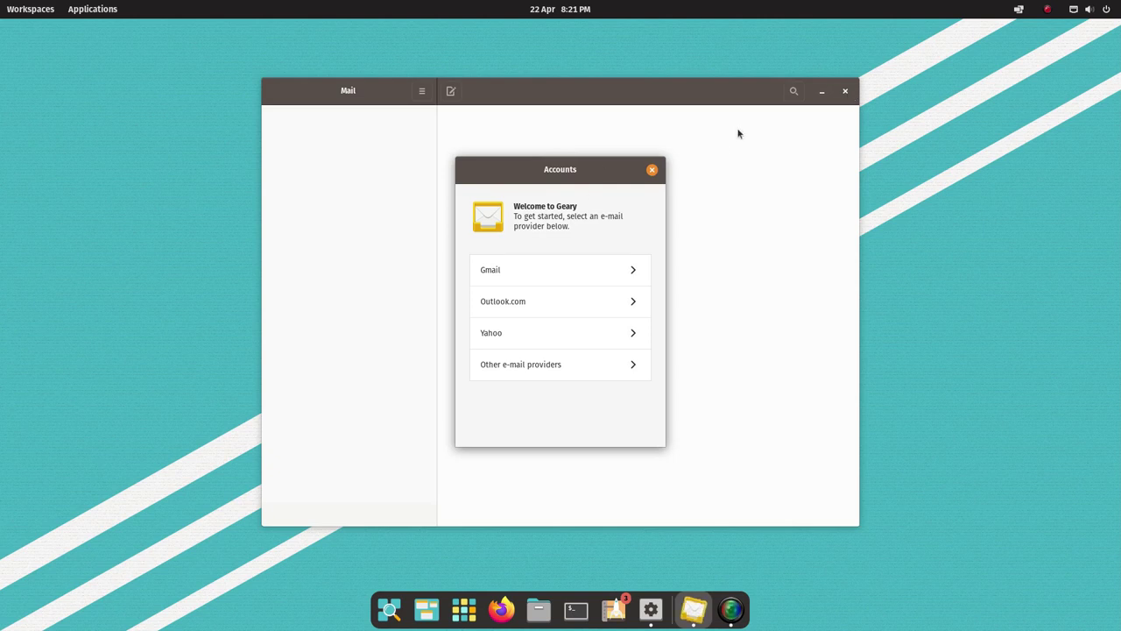
left_click(651, 169)
key("super+f")
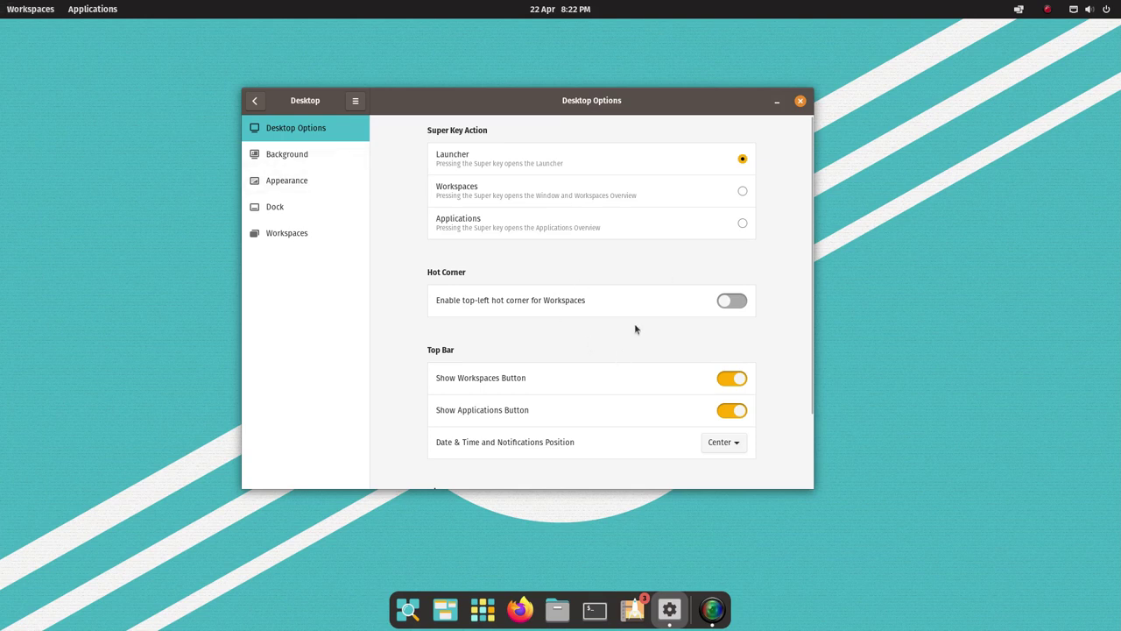
Step: Enable the top-left hot corner for Workspaces, and compare it with the top bar's Workspaces entry by opening and leaving the overview
left_click(741, 301)
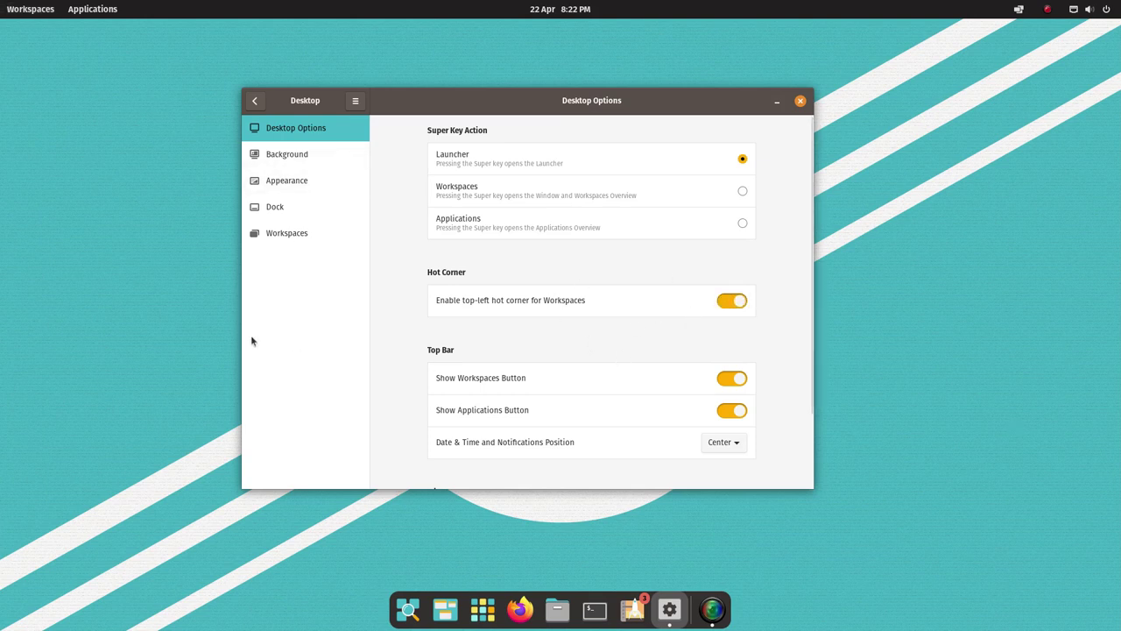
mouse_move(0, 0)
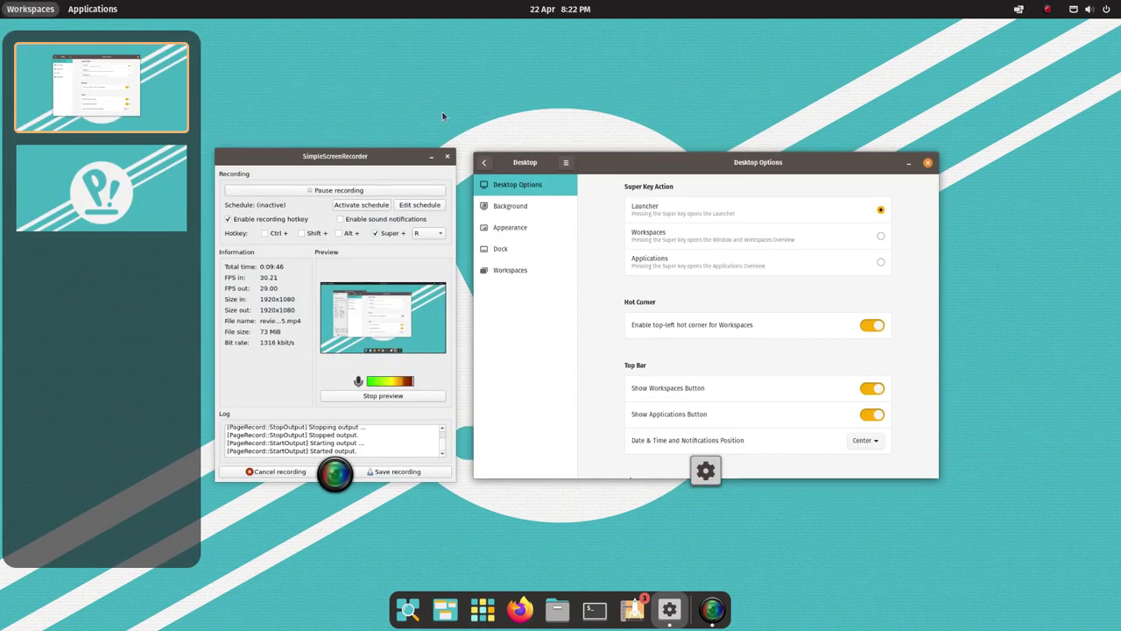
left_click(1115, 198)
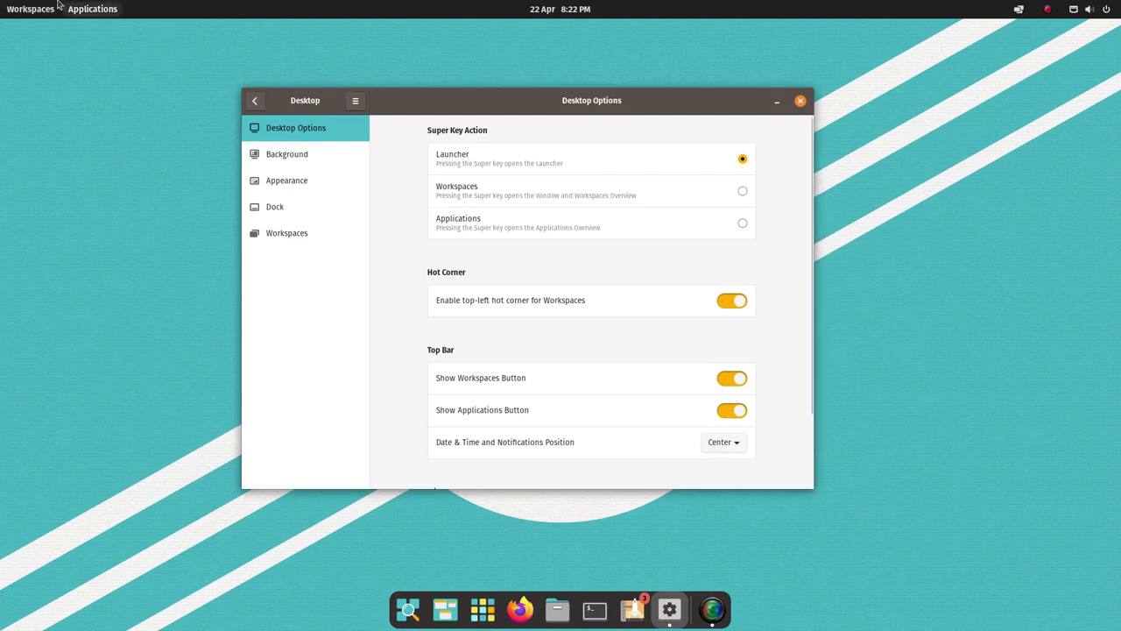
left_click(30, 13)
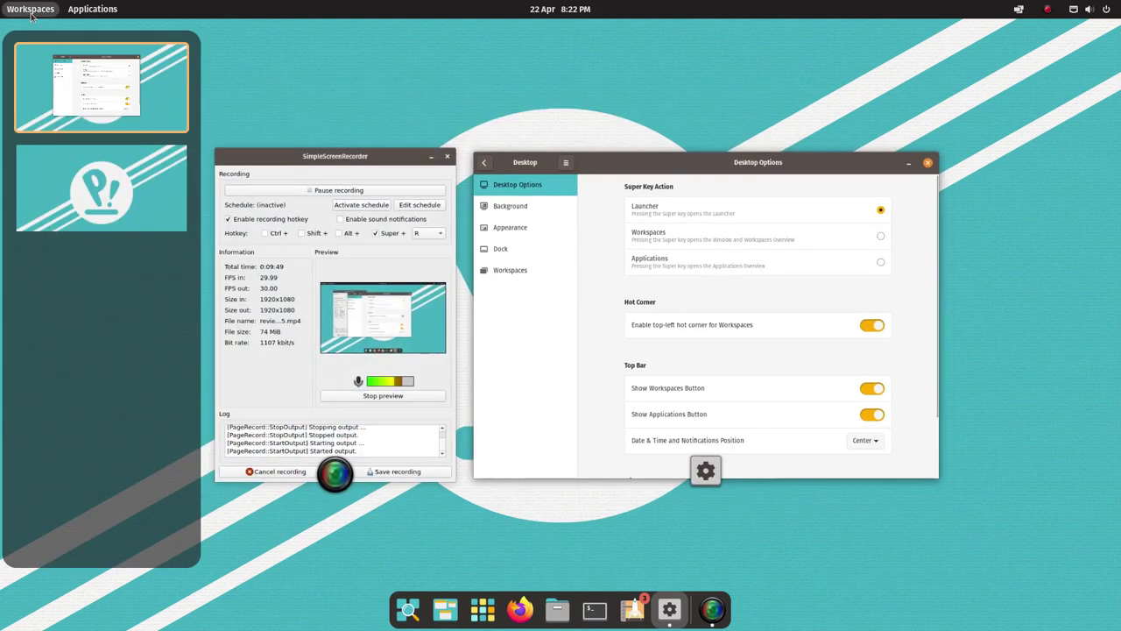
left_click(522, 49)
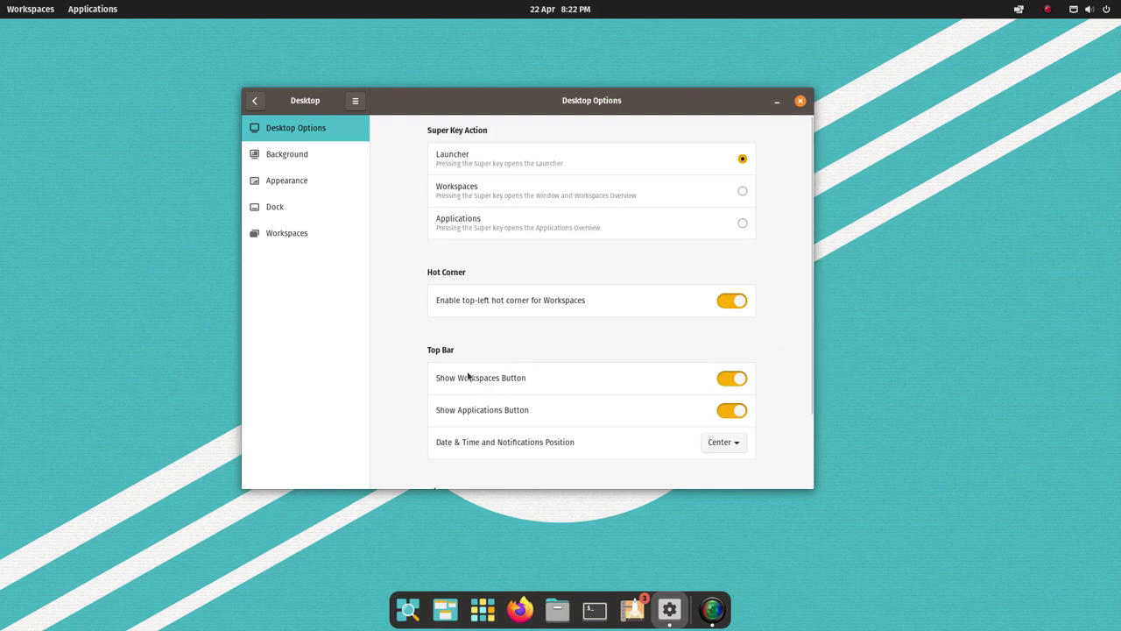
Step: Disable Show Workspaces Button for the top bar, and test the hot corner by opening and leaving the workspaces overview twice
left_click(739, 379)
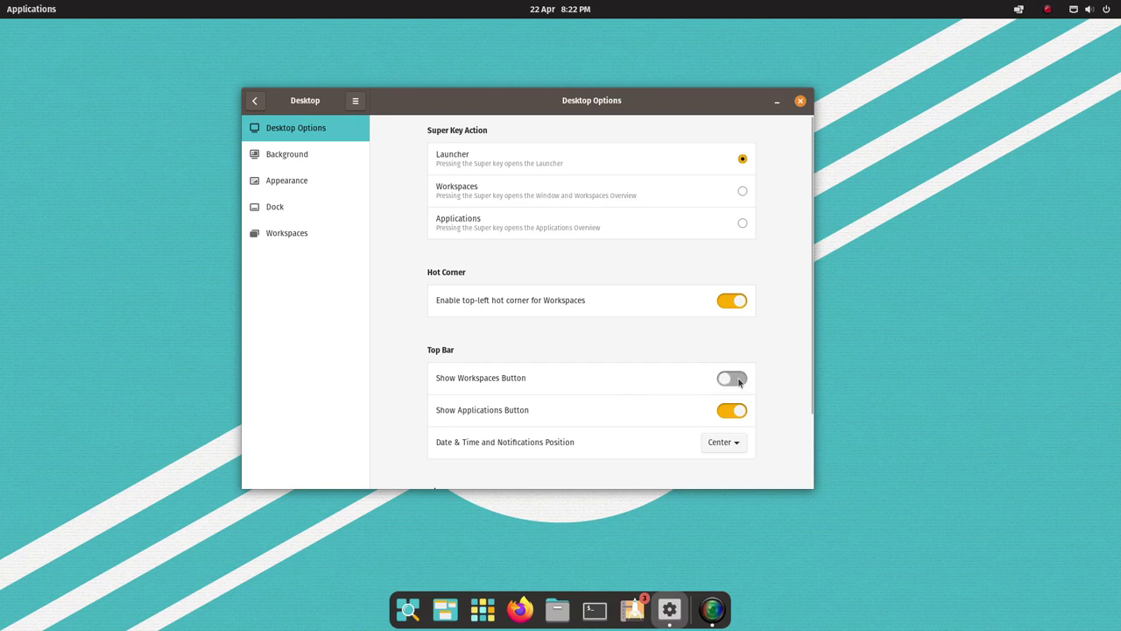
mouse_move(1, 1)
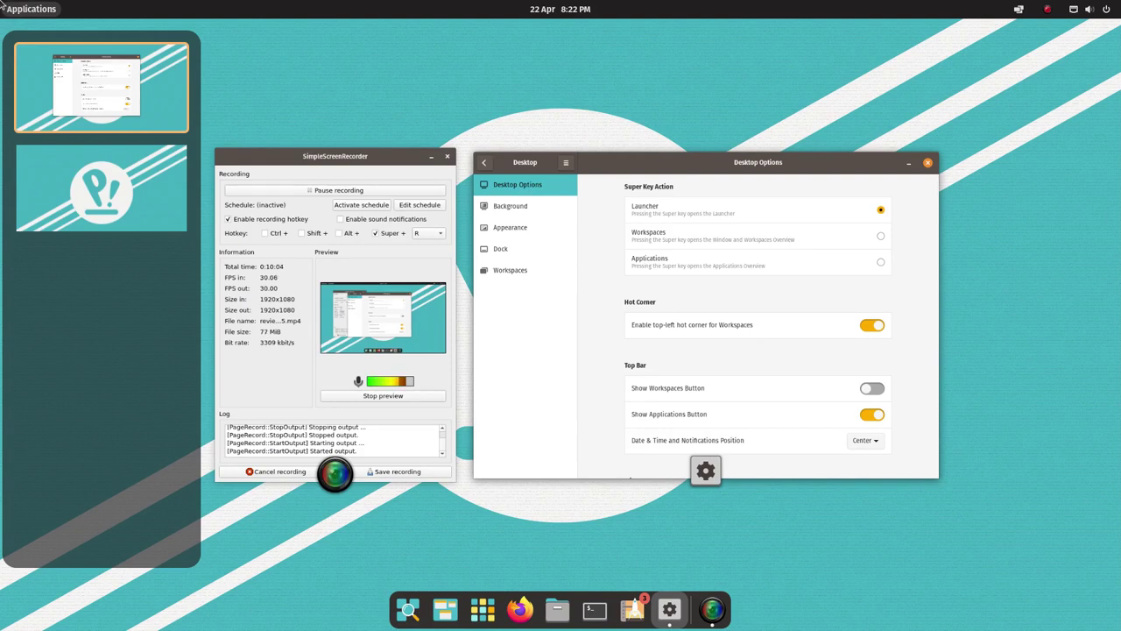
left_click(503, 87)
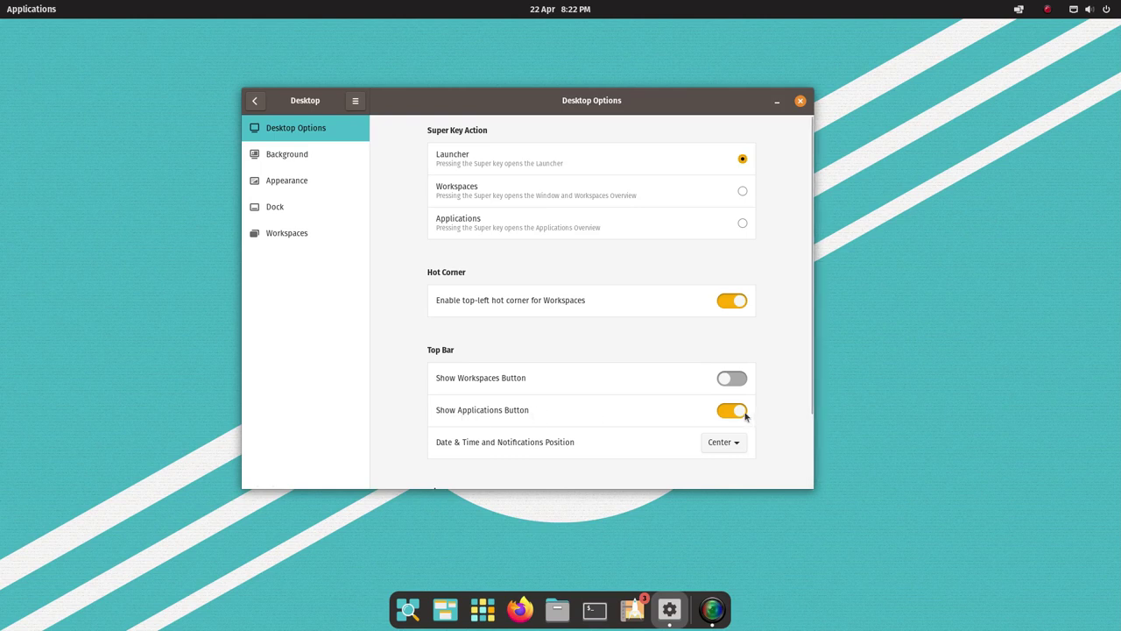
mouse_move(0, 1)
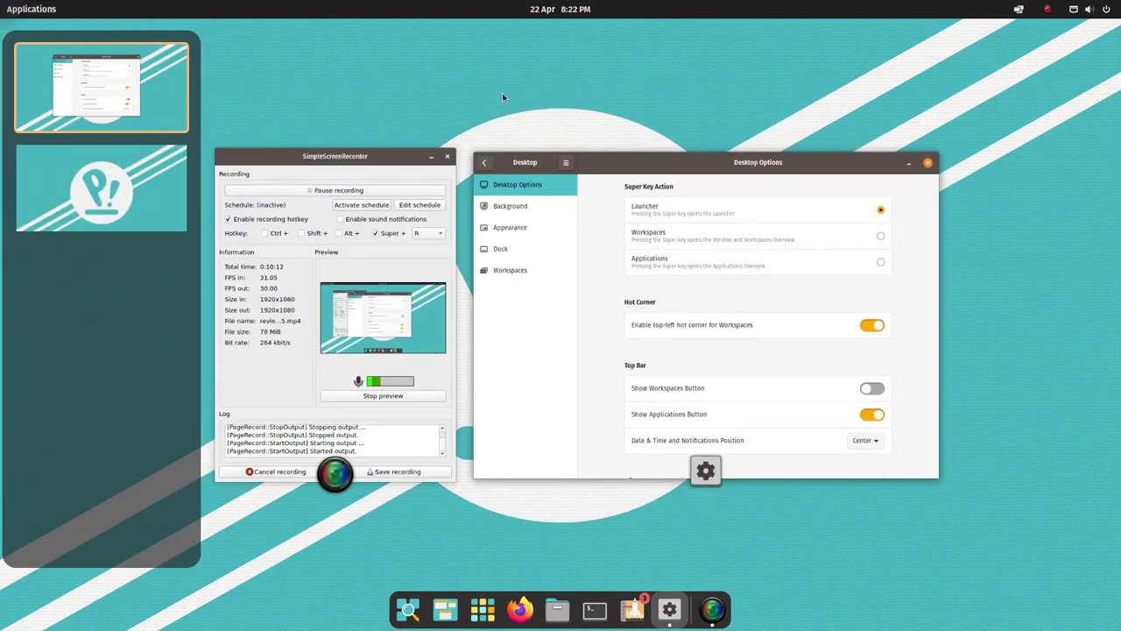
left_click(333, 67)
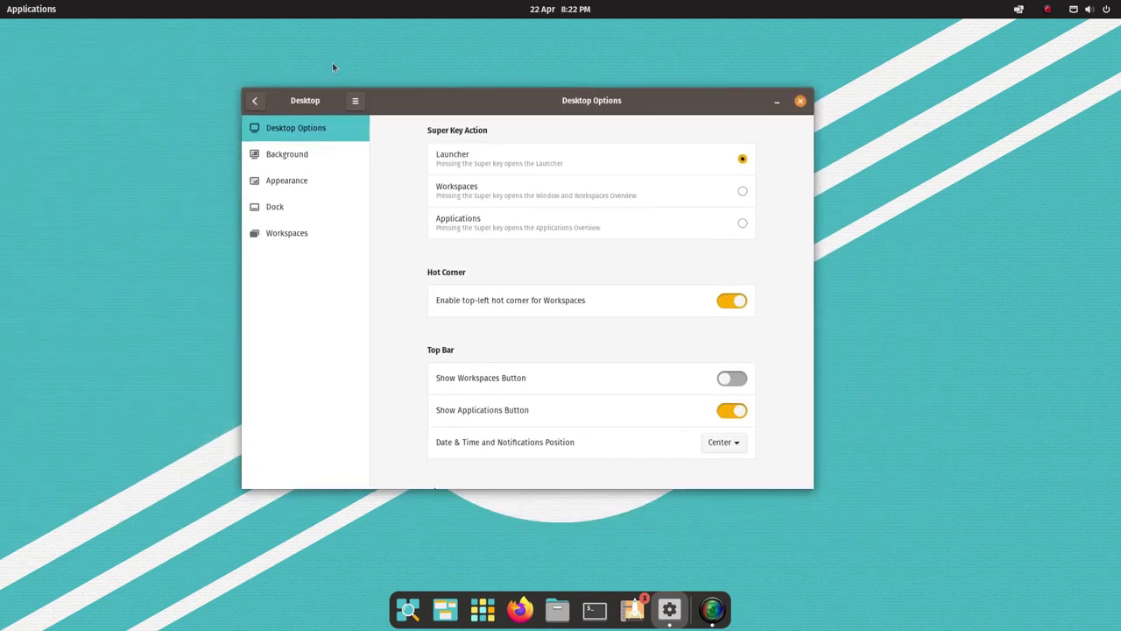
Step: Open the application library from the top bar, from the dock and from the keyboard, dismissing it each time
left_click(30, 9)
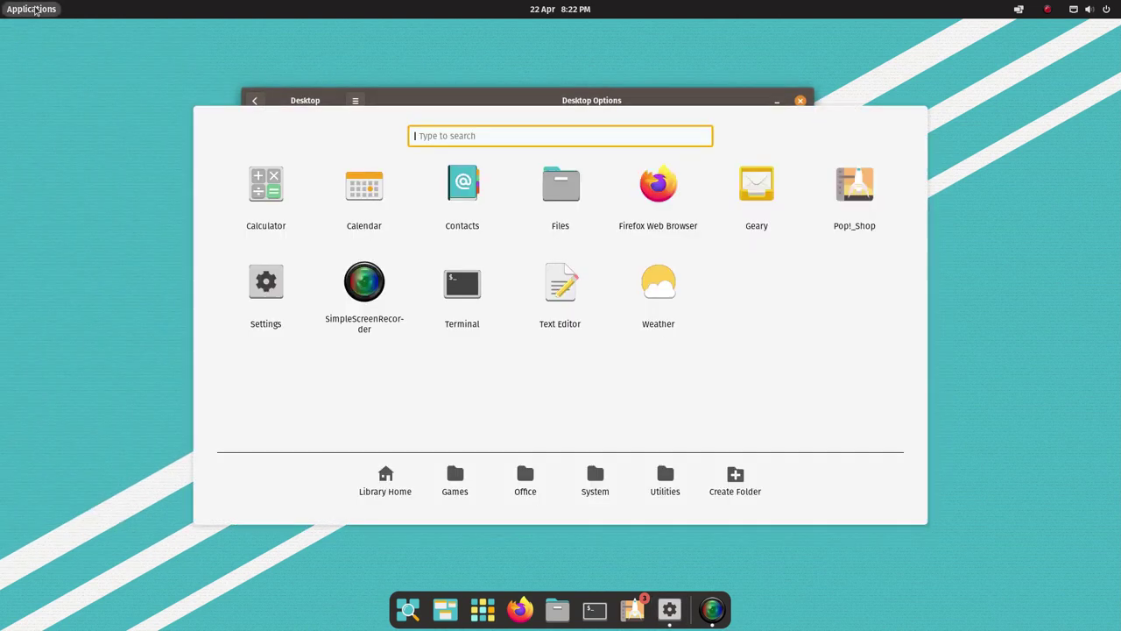
left_click(136, 177)
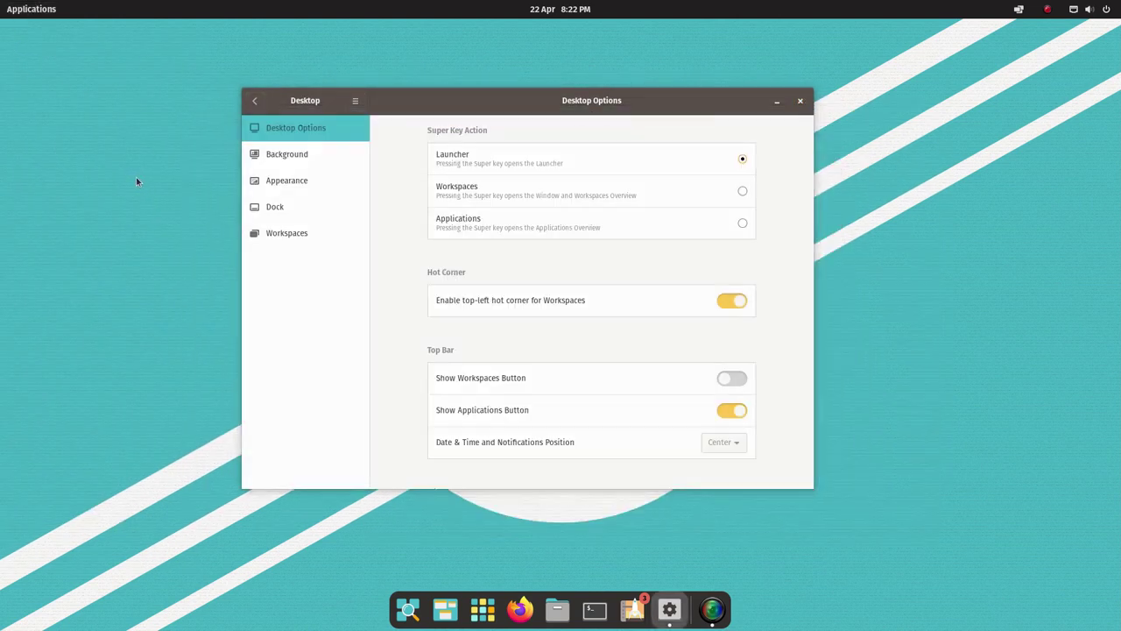
left_click(485, 611)
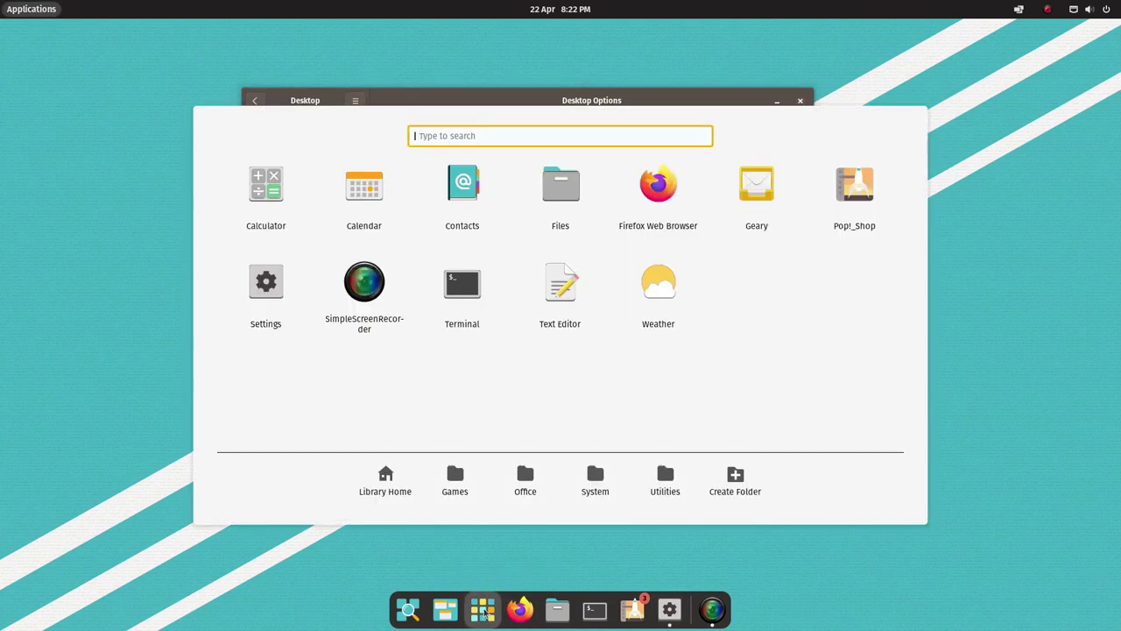
left_click(1060, 381)
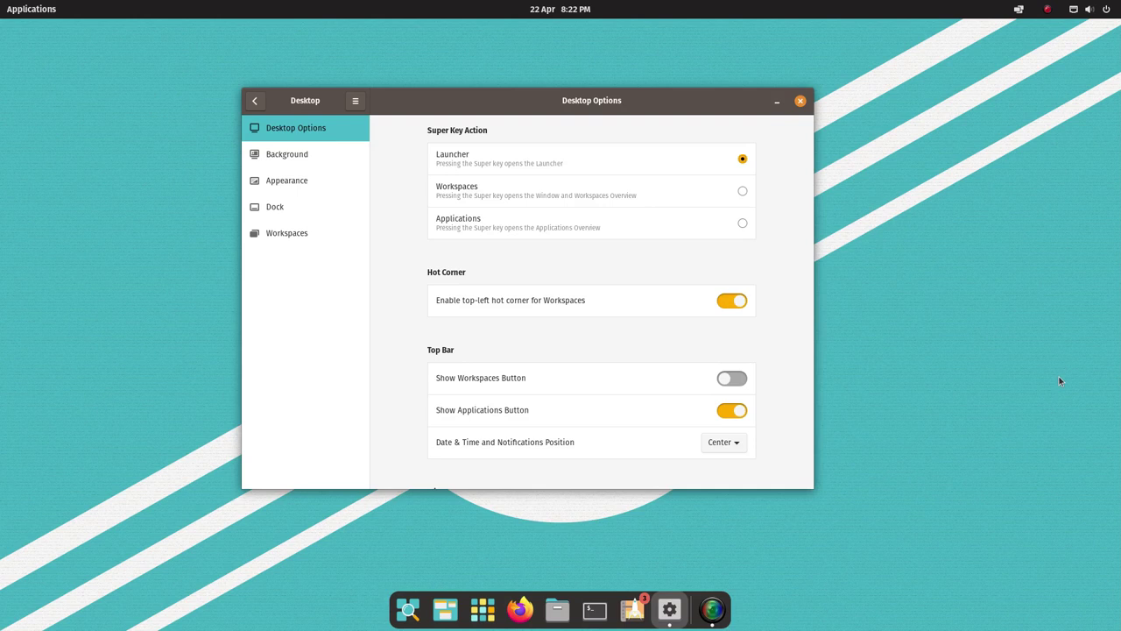
key("super+a")
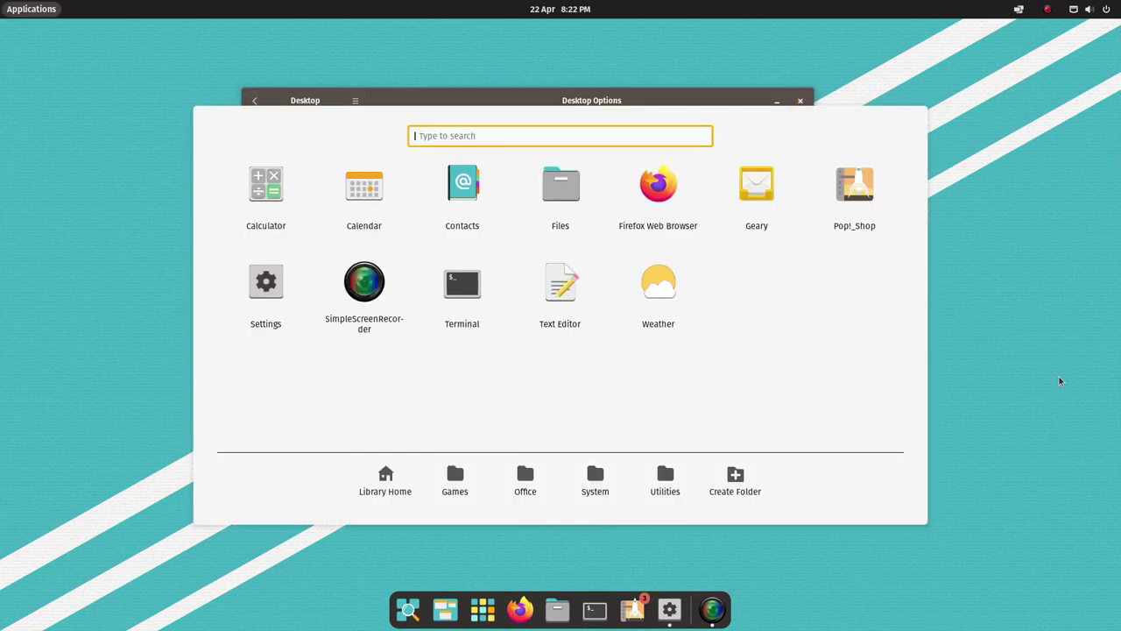
left_click(1043, 378)
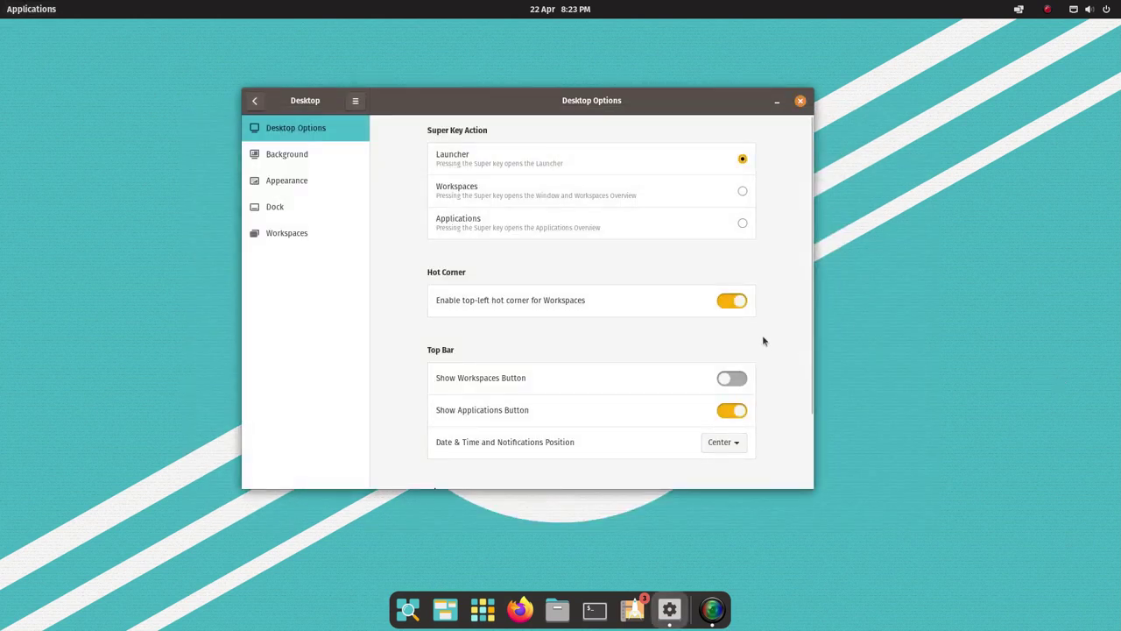
Step: Disable Show Applications Button for the top bar and set the Date & Time and Notifications Position to Left
left_click(734, 415)
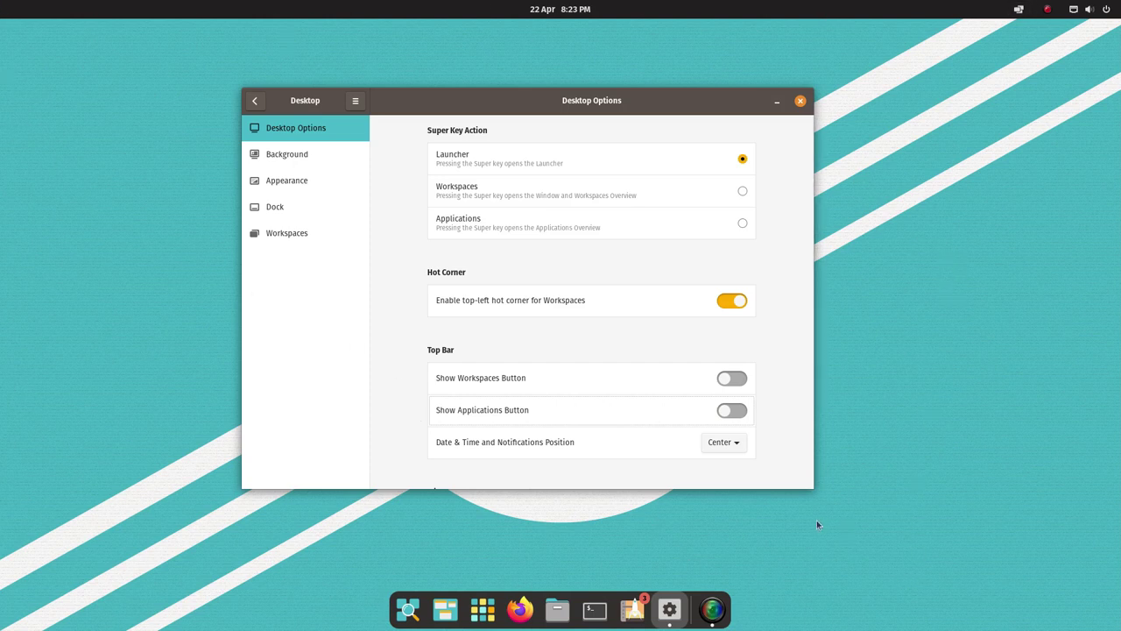
left_click(734, 445)
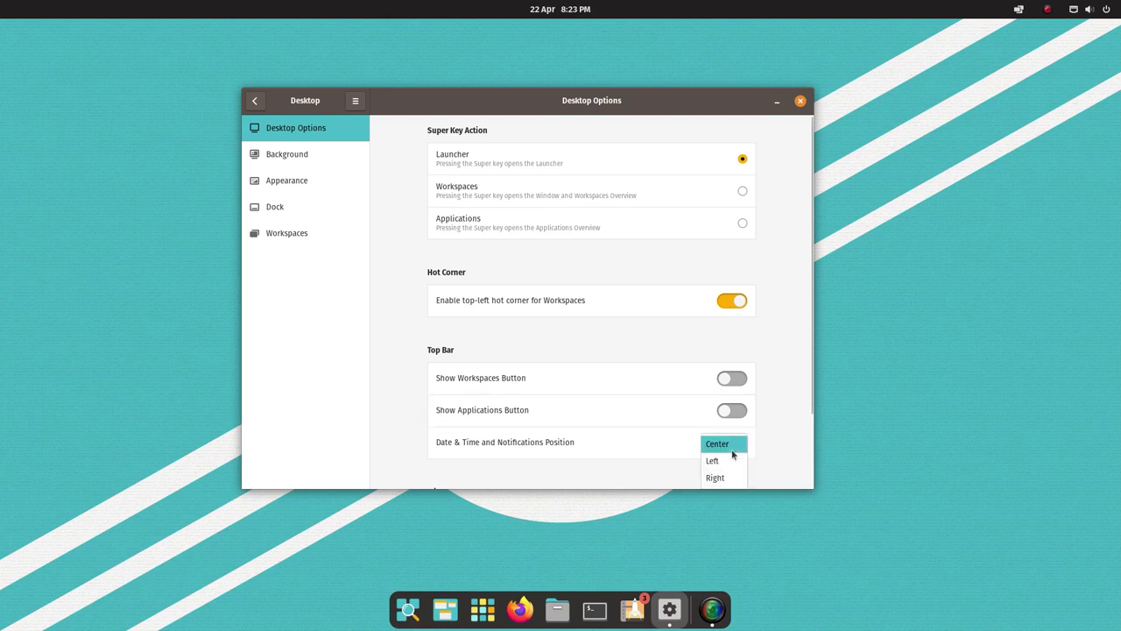
left_click(727, 460)
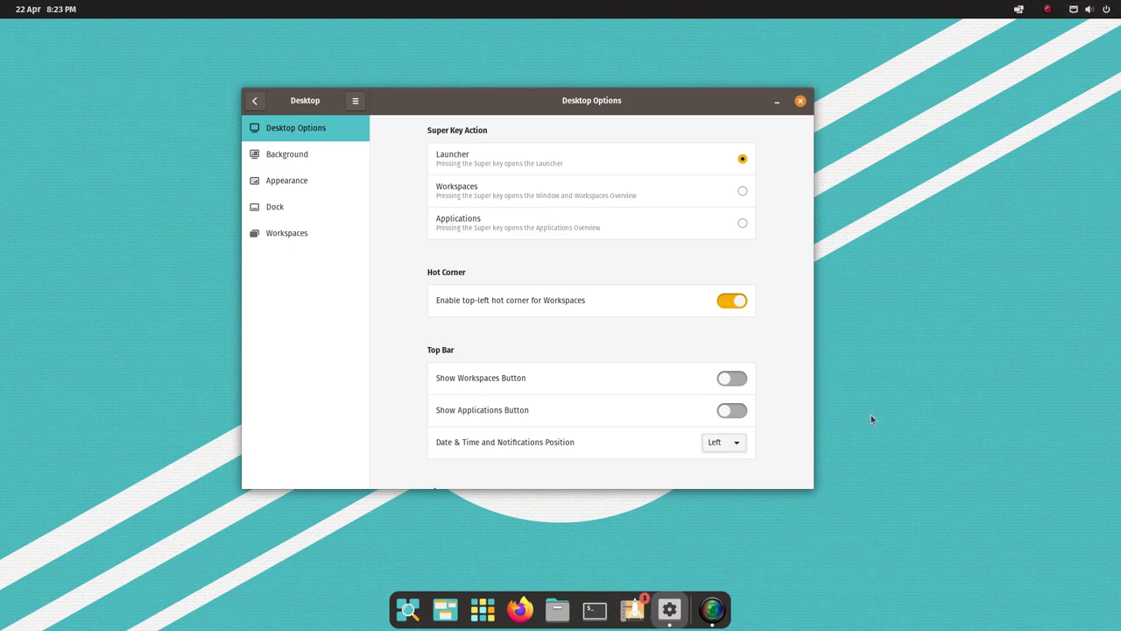
left_click(738, 445)
left_click(739, 446)
Step: Review the Window Controls options in Desktop Options, and try maximizing and restoring the settings window from its title bar
left_click_drag(807, 369, 807, 450)
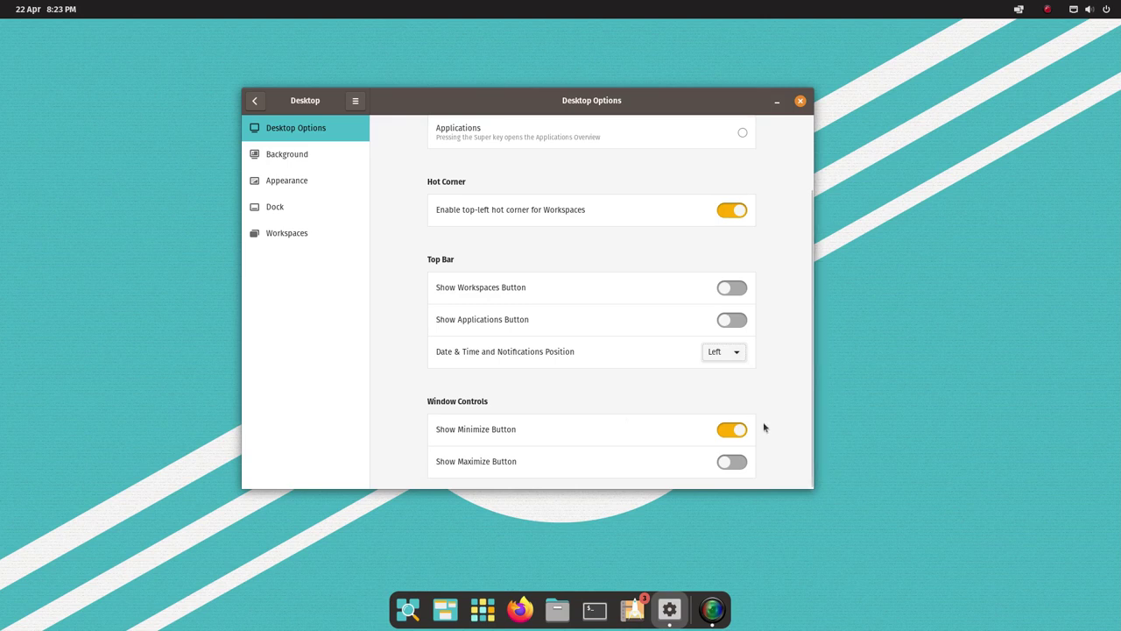
double_click(672, 100)
double_click(733, 26)
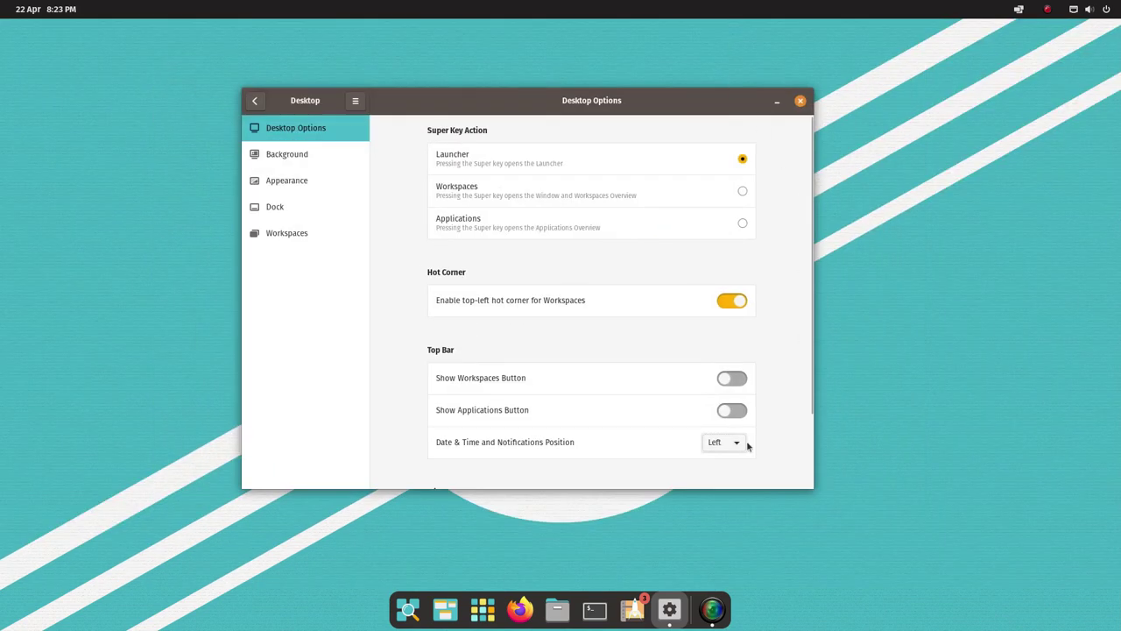
scroll(813, 314, "down", 2)
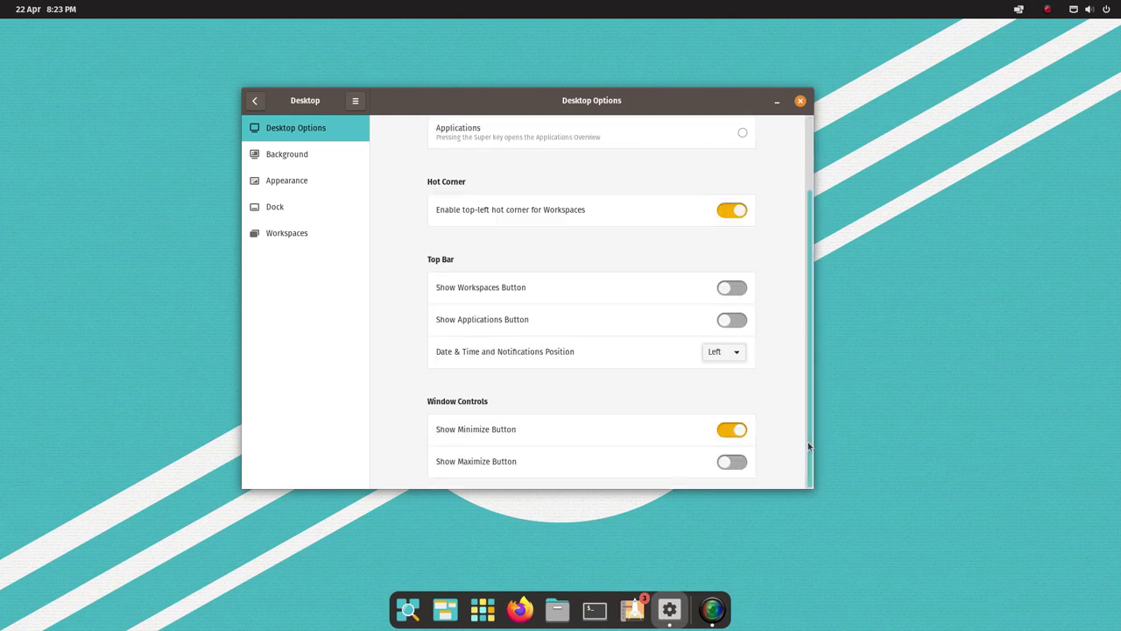
Step: Enable Show Maximize Button for window controls, and test it by maximizing and restoring the settings window
left_click(732, 461)
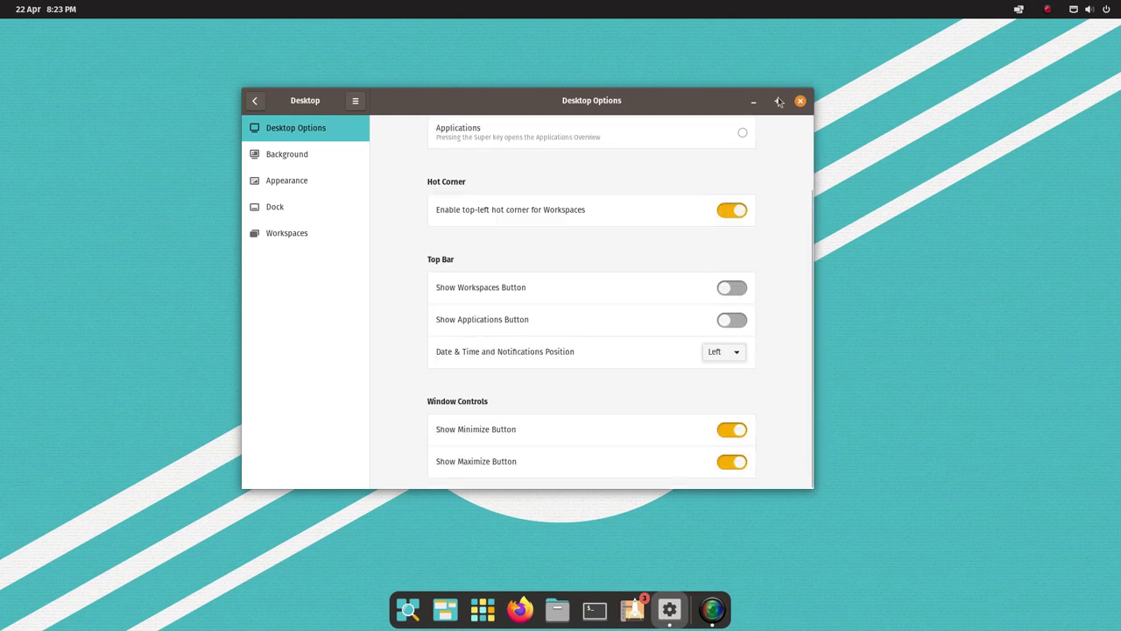
left_click(776, 100)
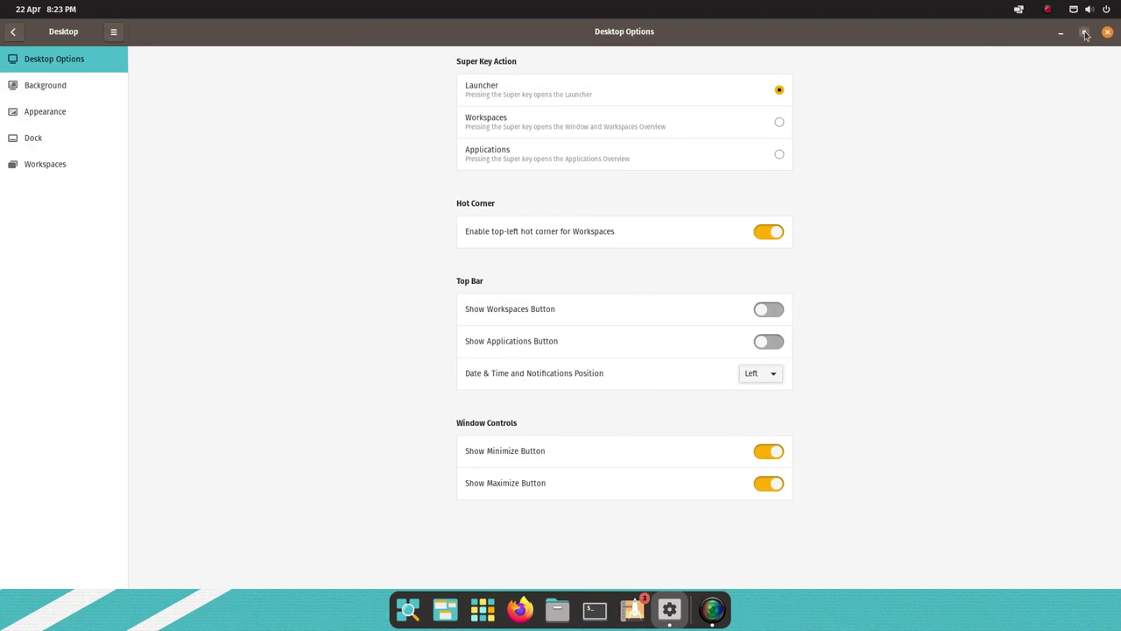
left_click(1091, 32)
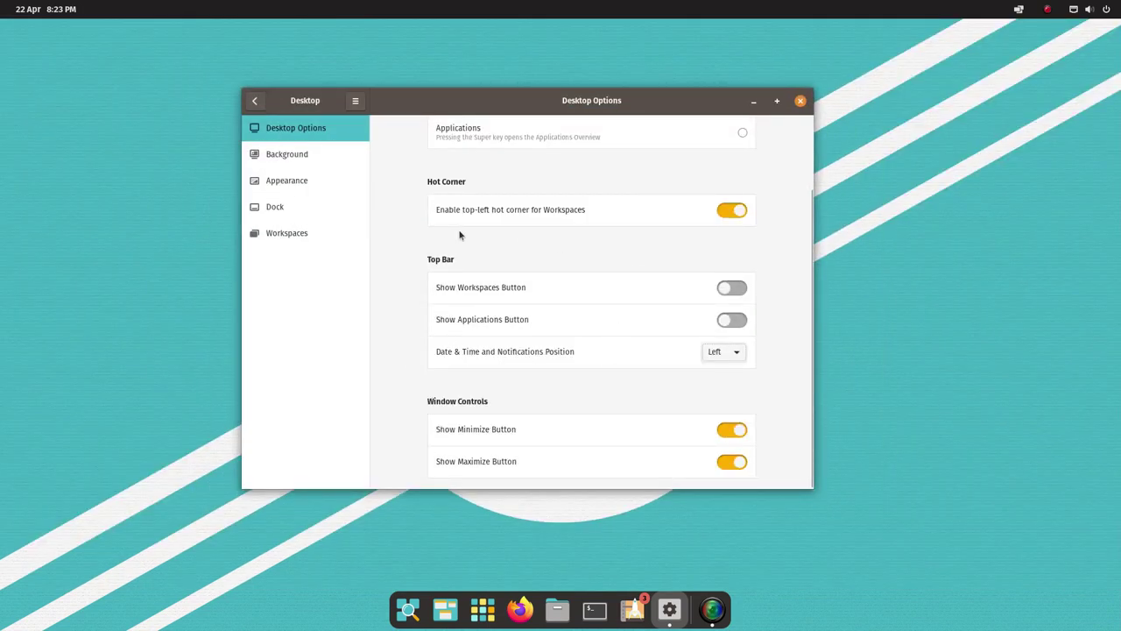
Step: Try the Dark appearance, minimize and restore the settings window to view the desktop, and switch back to Light
left_click(287, 184)
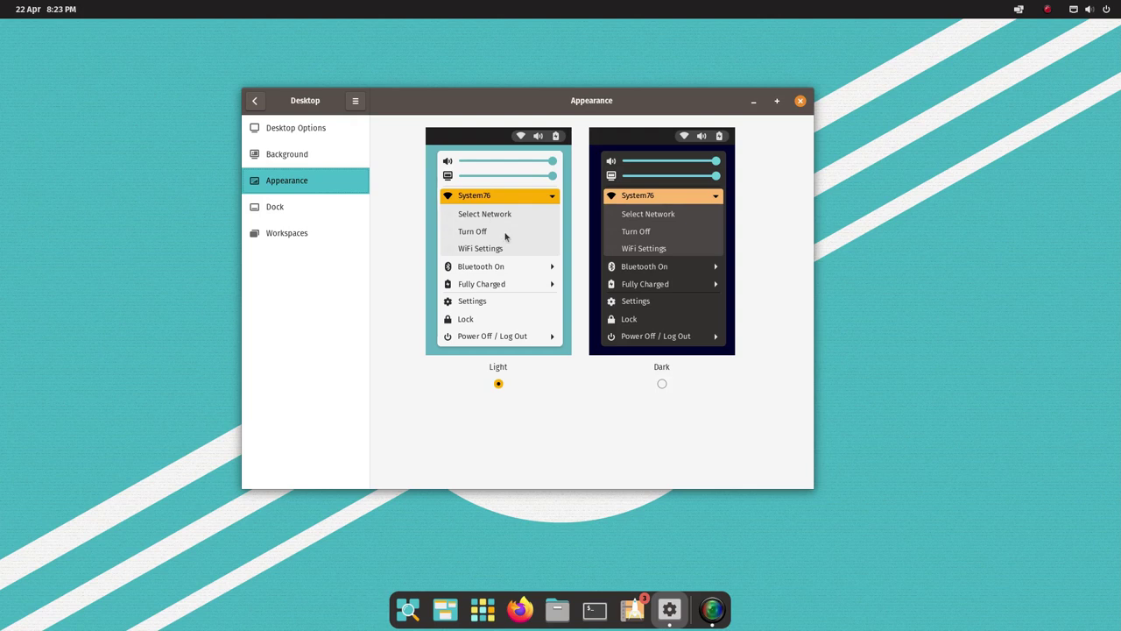
left_click(662, 384)
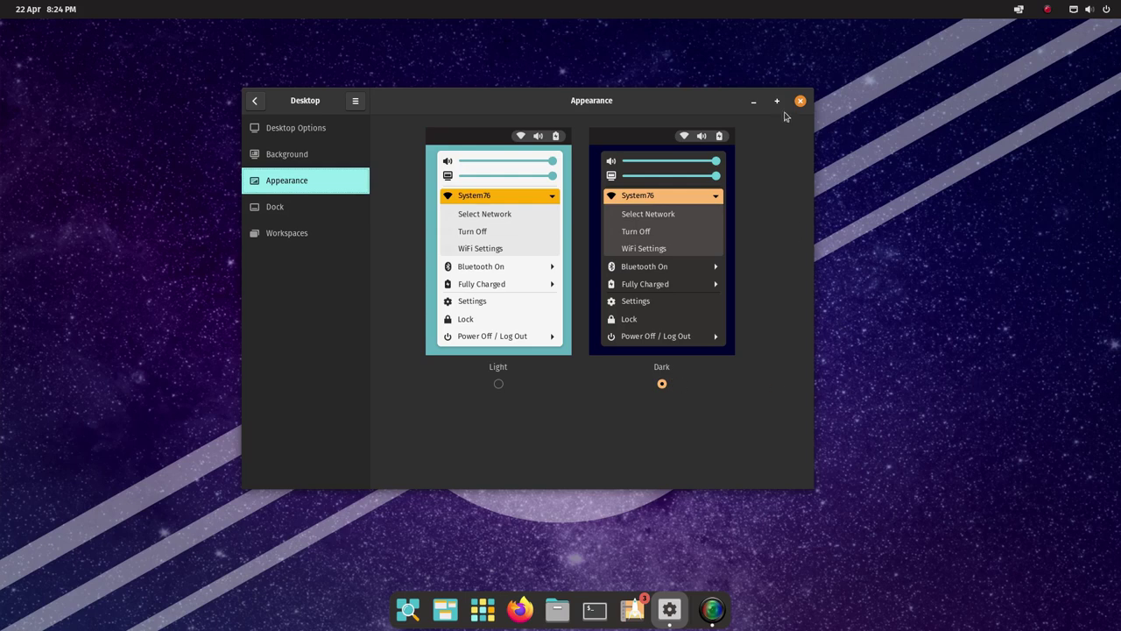
left_click(753, 101)
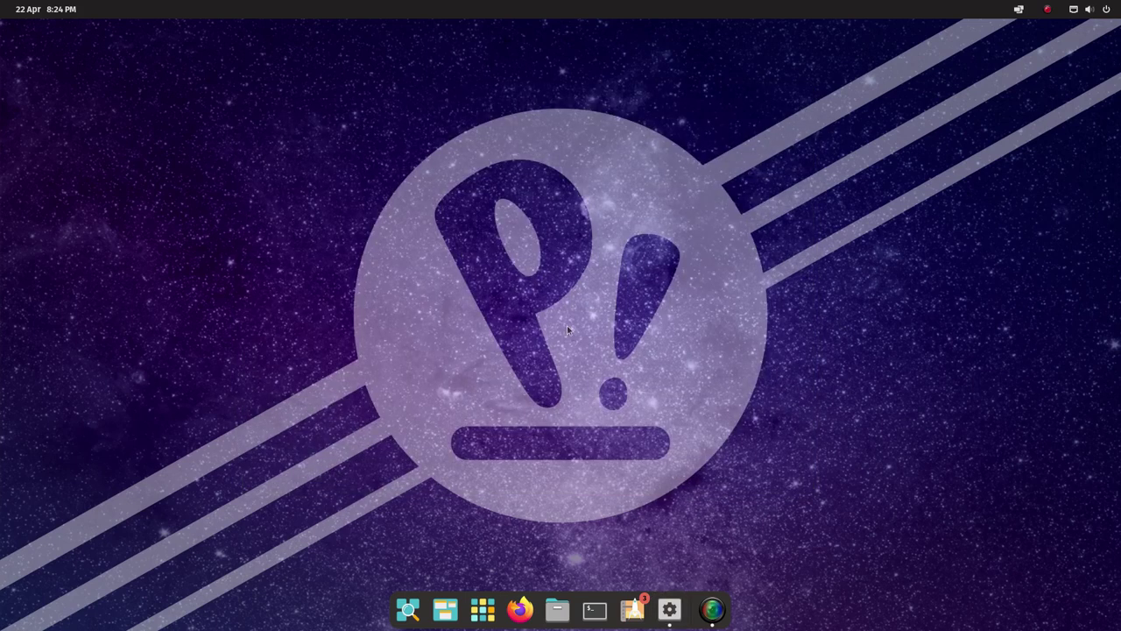
left_click(670, 611)
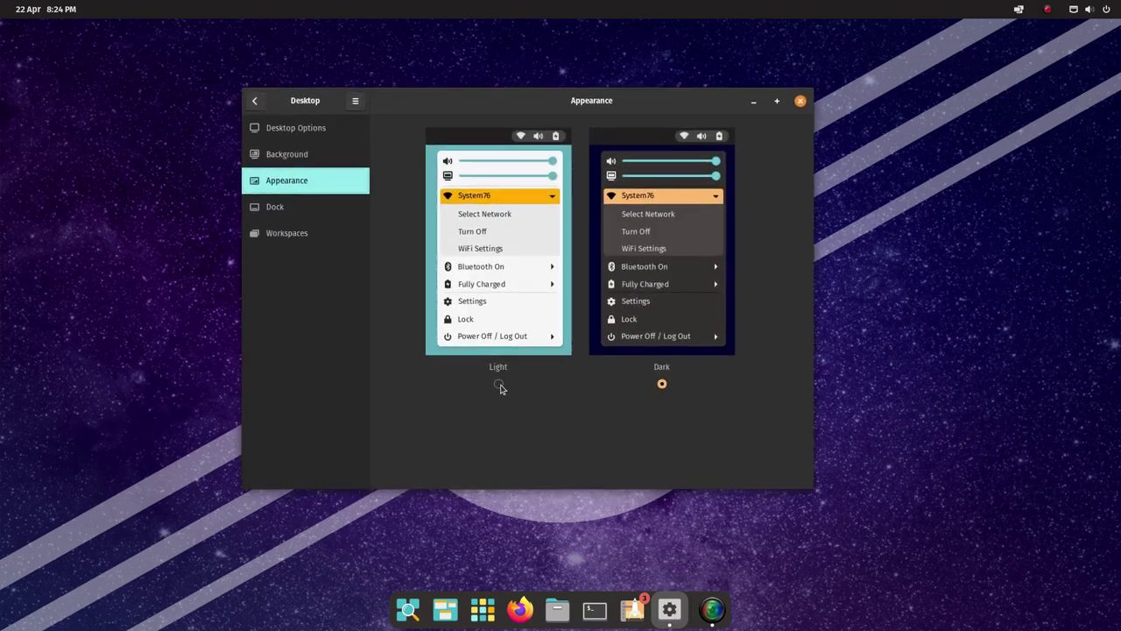
left_click(499, 385)
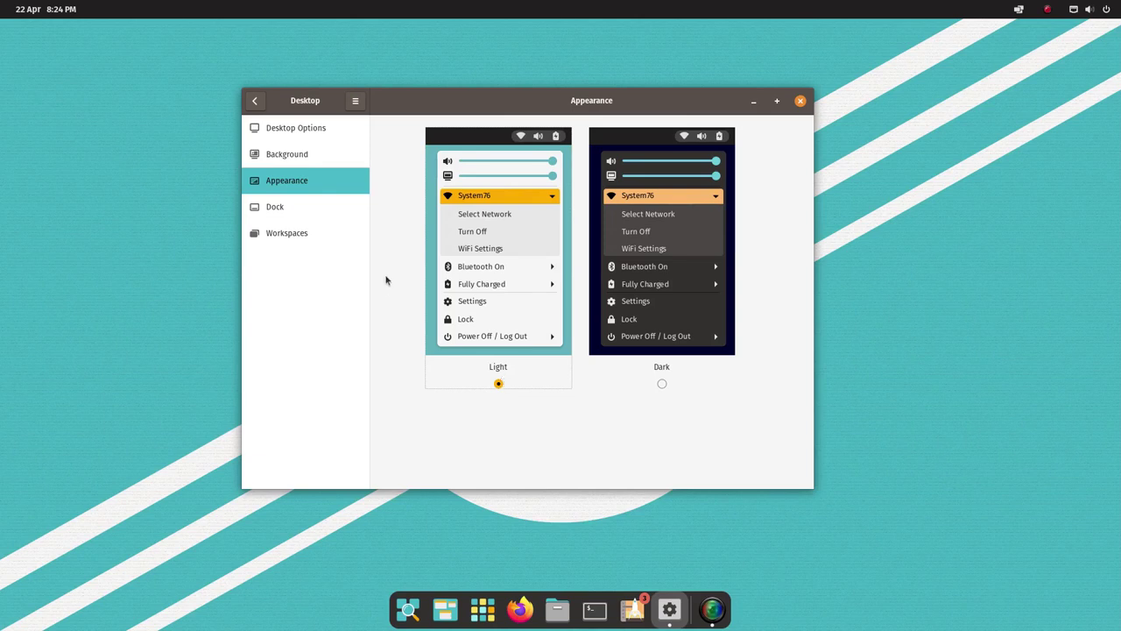
Step: In the Dock settings, turn off Enable Dock, check the hot corner and application library without it, and re-enable the dock
left_click(271, 207)
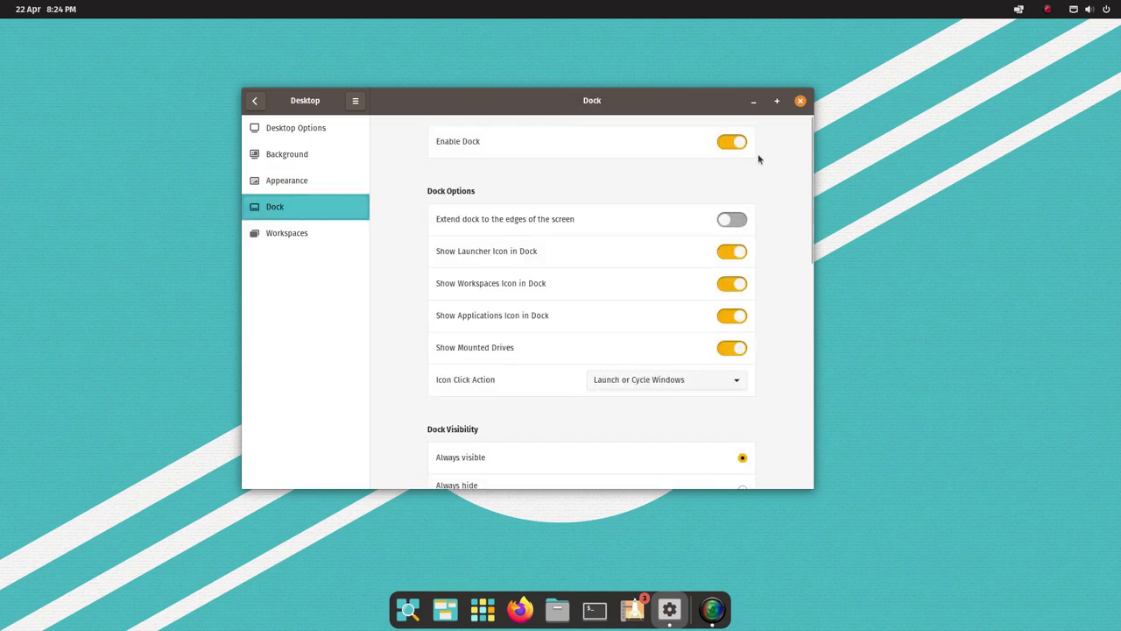
left_click(728, 142)
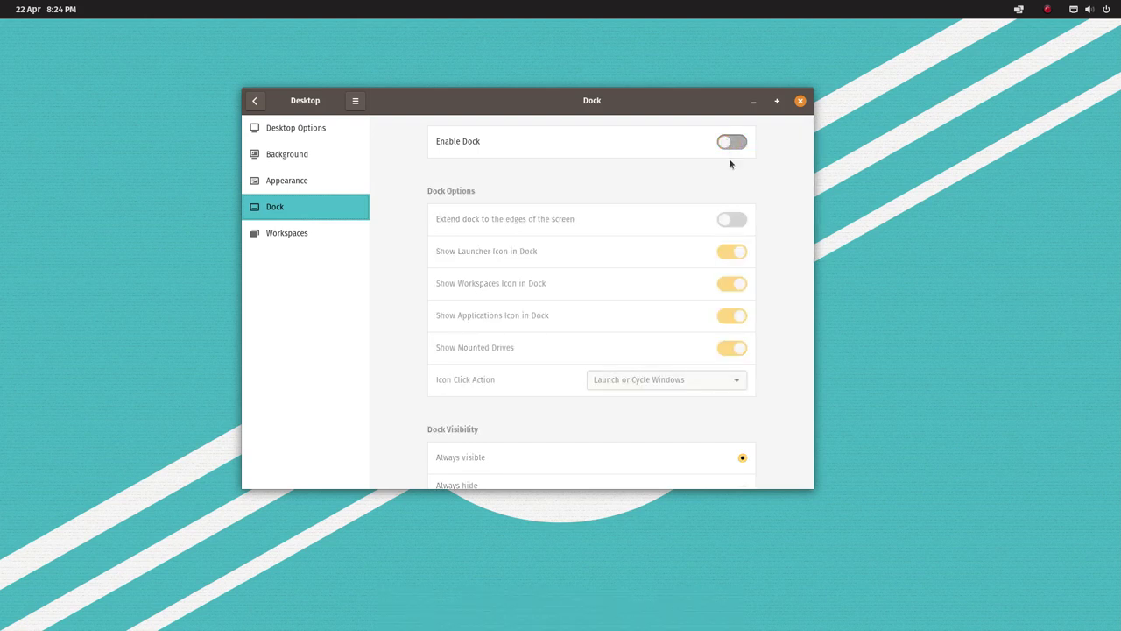
mouse_move(1, 2)
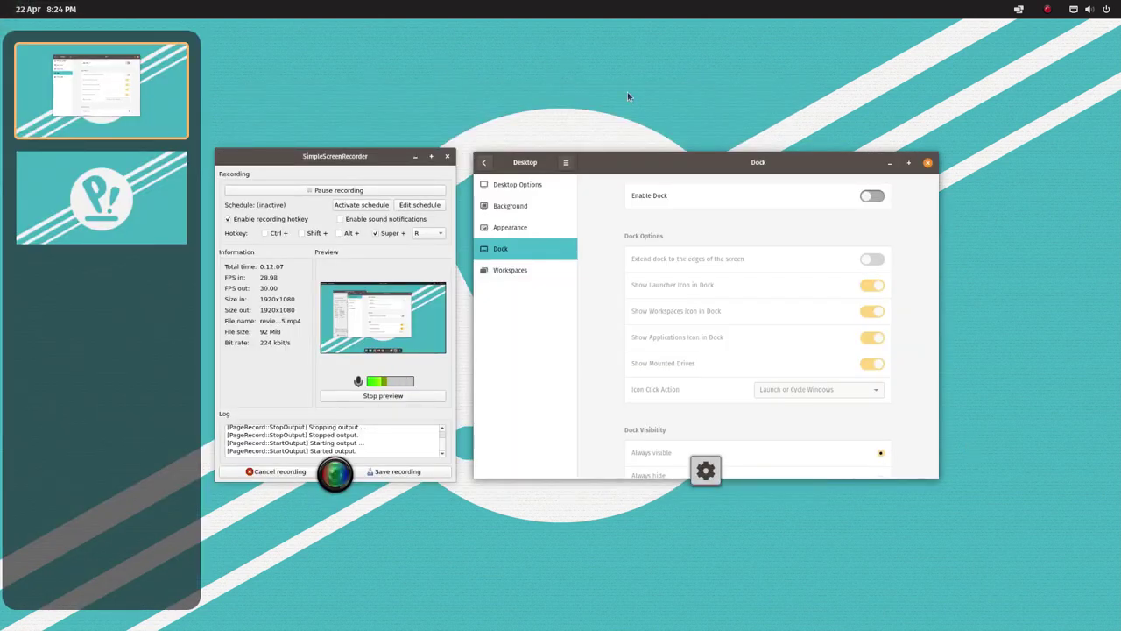
left_click(1113, 340)
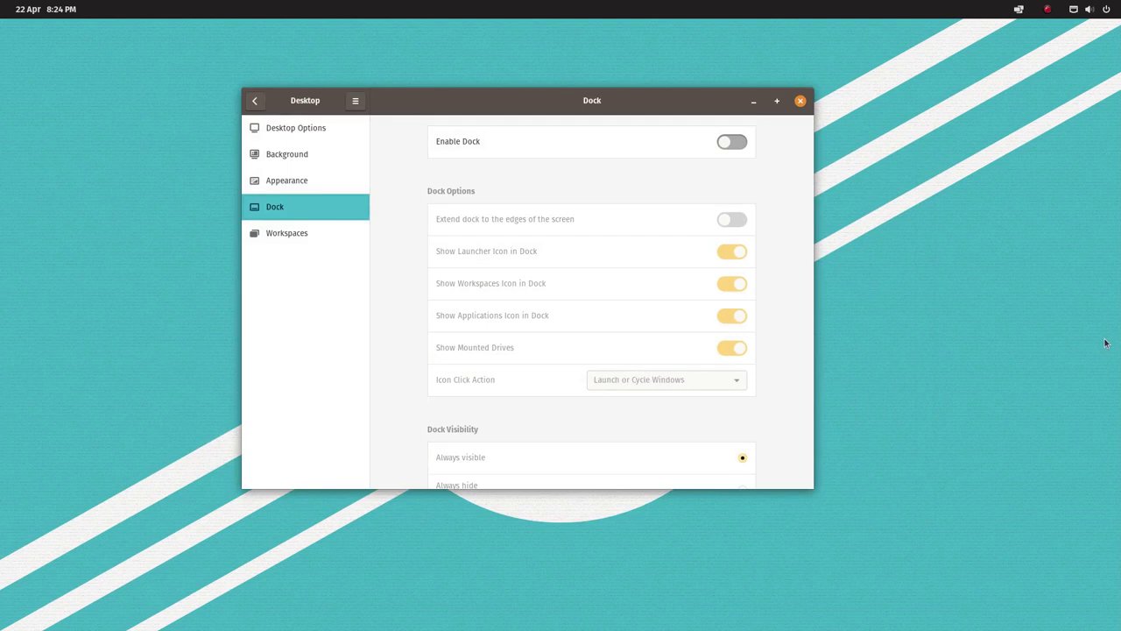
key("super+a")
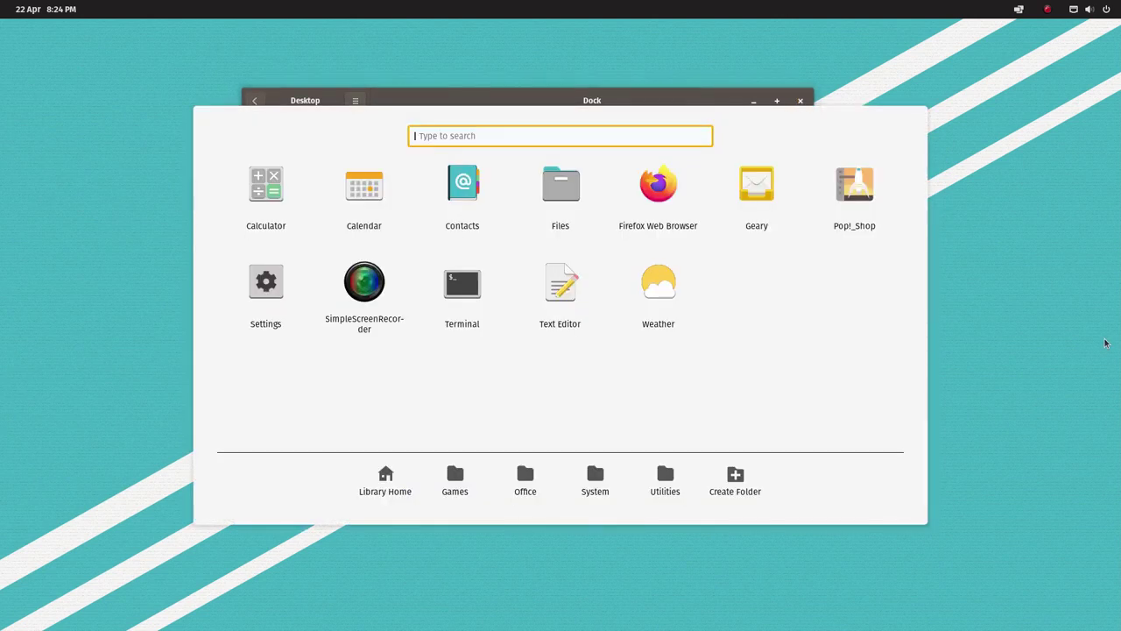
left_click(1105, 344)
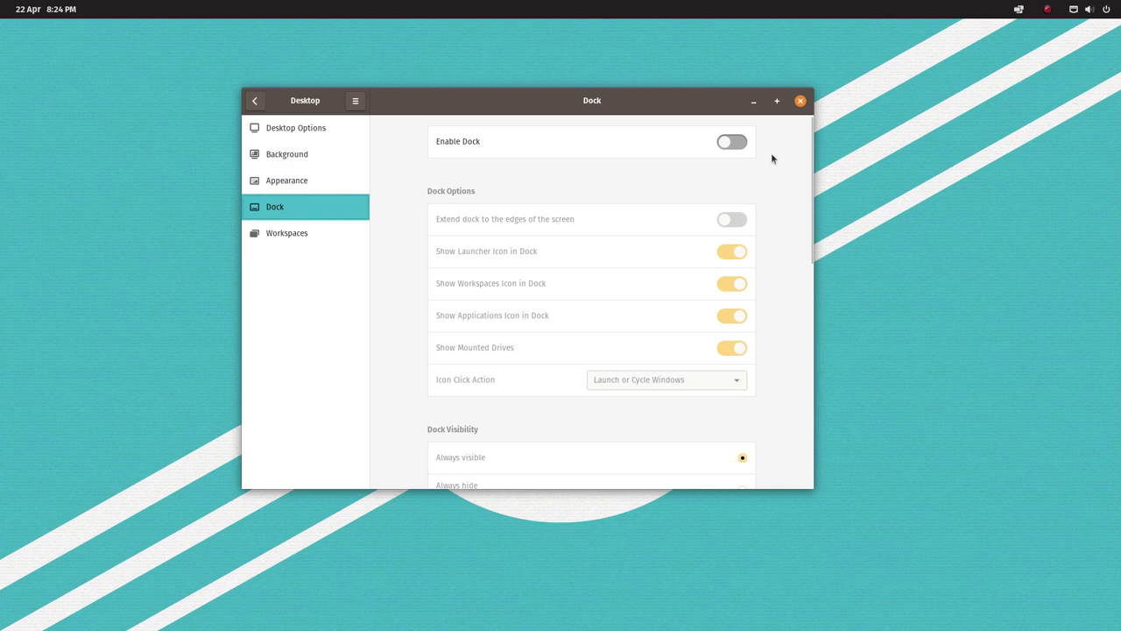
left_click(735, 147)
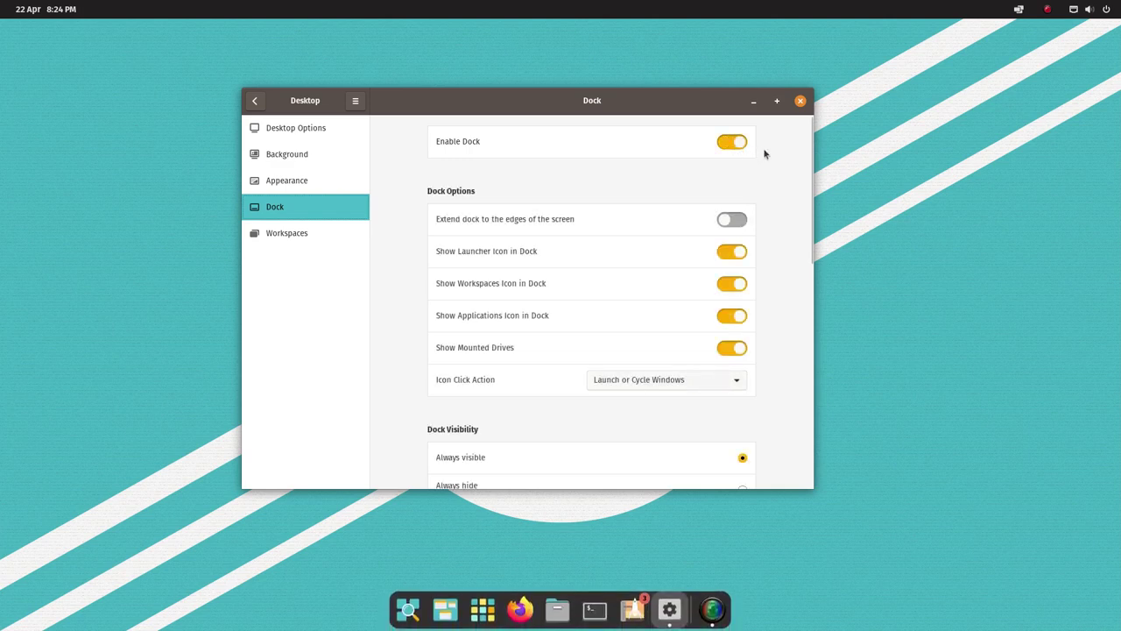
Step: Toggle Extend dock to the edges of the screen on and off, and Show Launcher Icon in Dock off and on
left_click(733, 220)
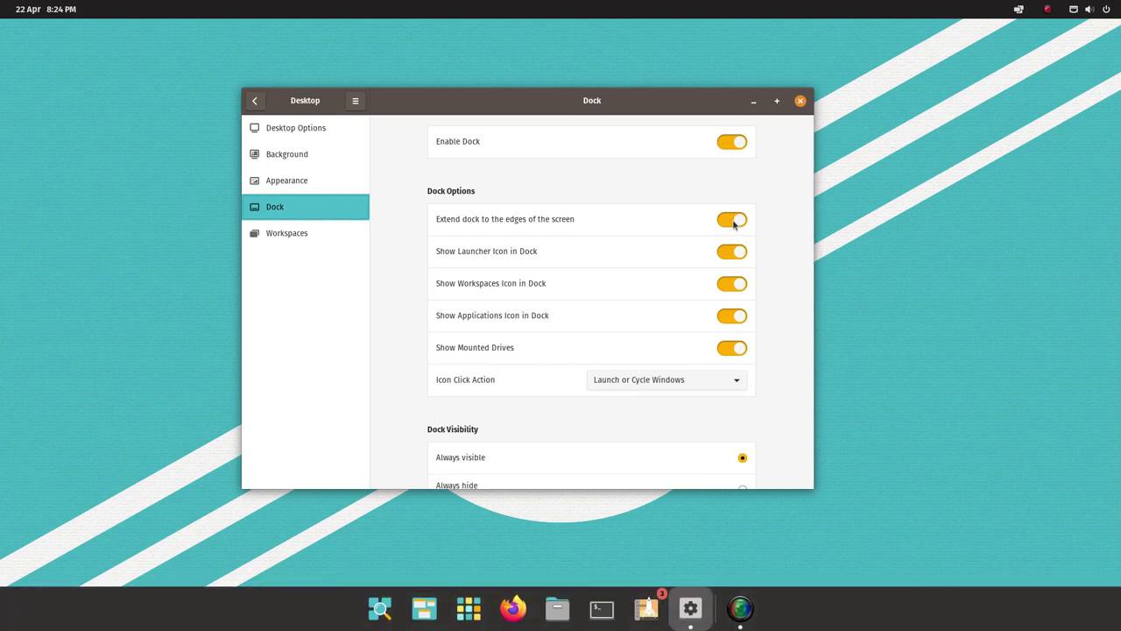
left_click(733, 220)
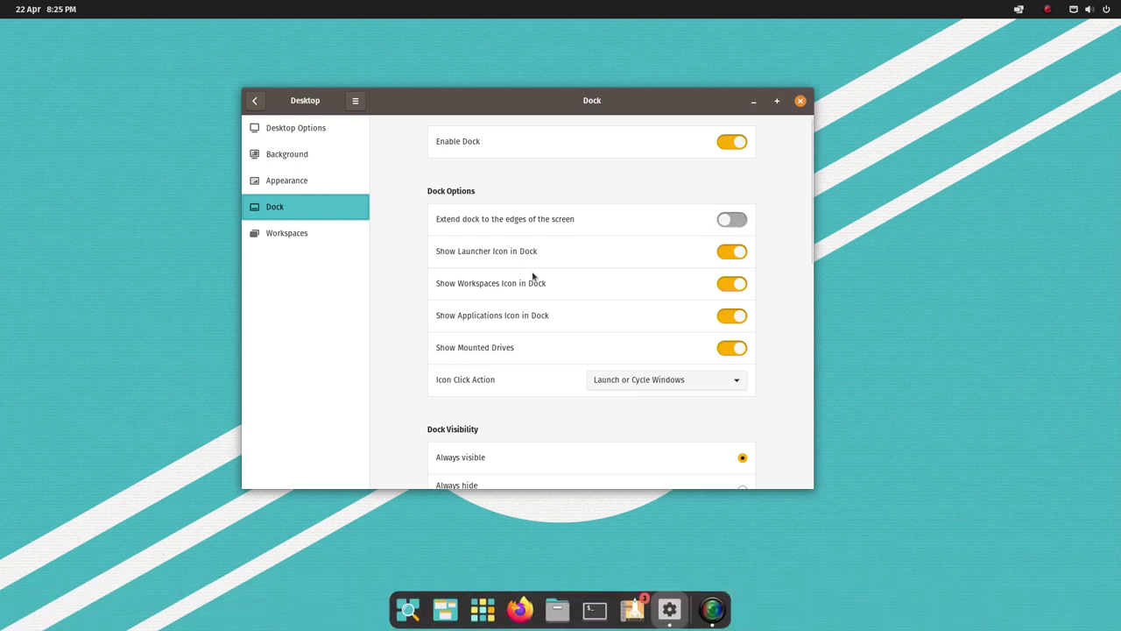
left_click(741, 252)
left_click(741, 253)
Step: Open the Launcher from the dock and from the keyboard with the settings window minimized, and restore the window
left_click(407, 609)
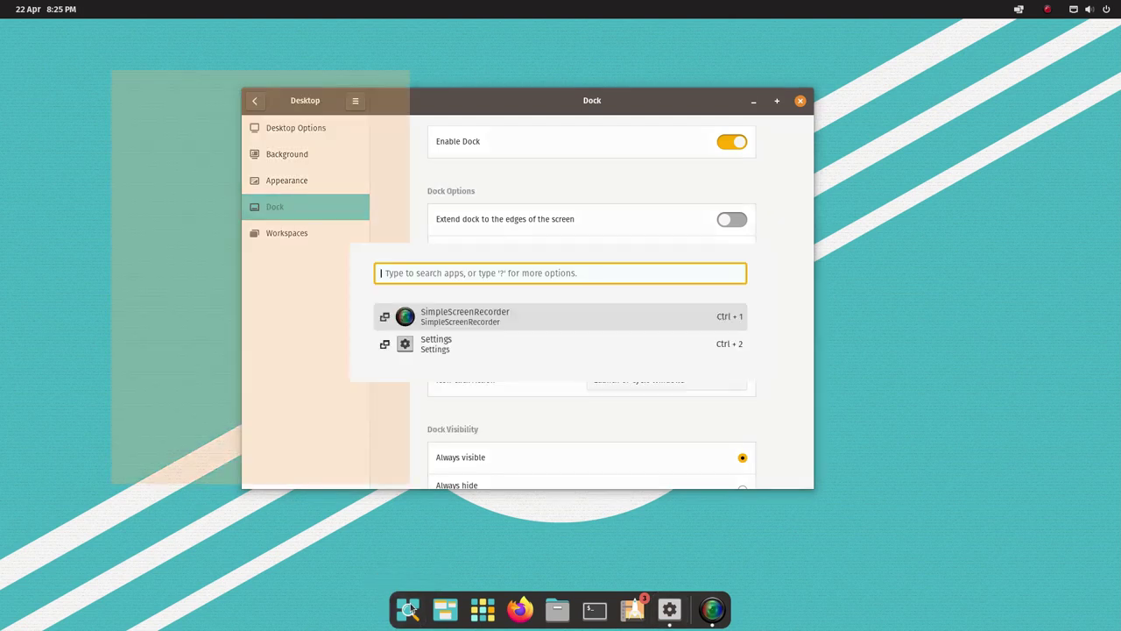
left_click(753, 101)
left_click(753, 101)
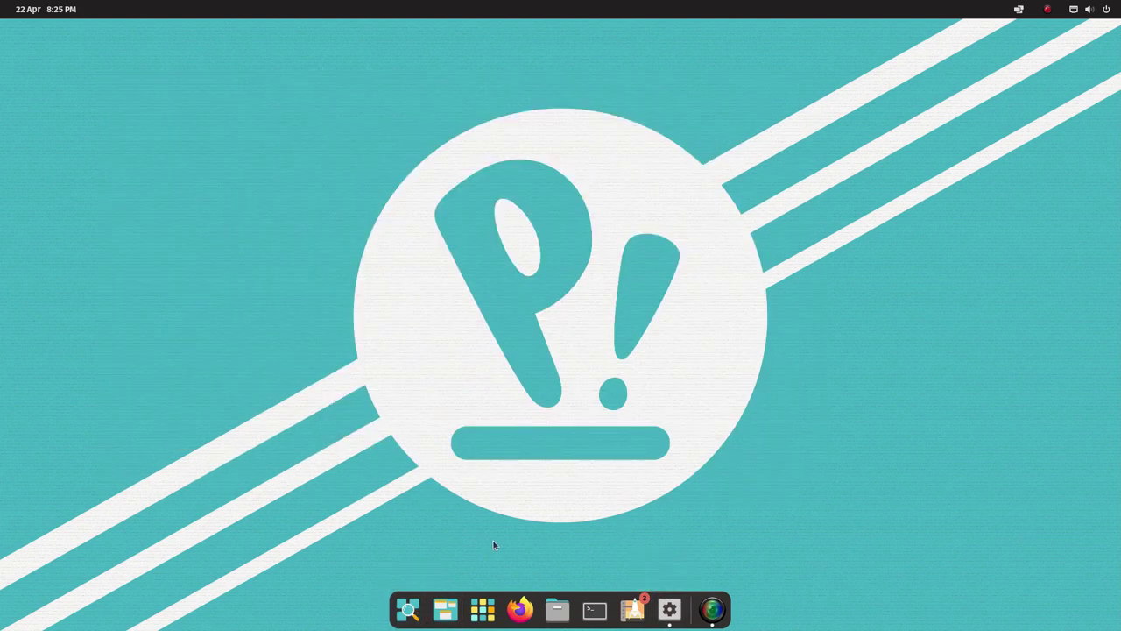
key("super")
left_click(626, 462)
left_click(669, 609)
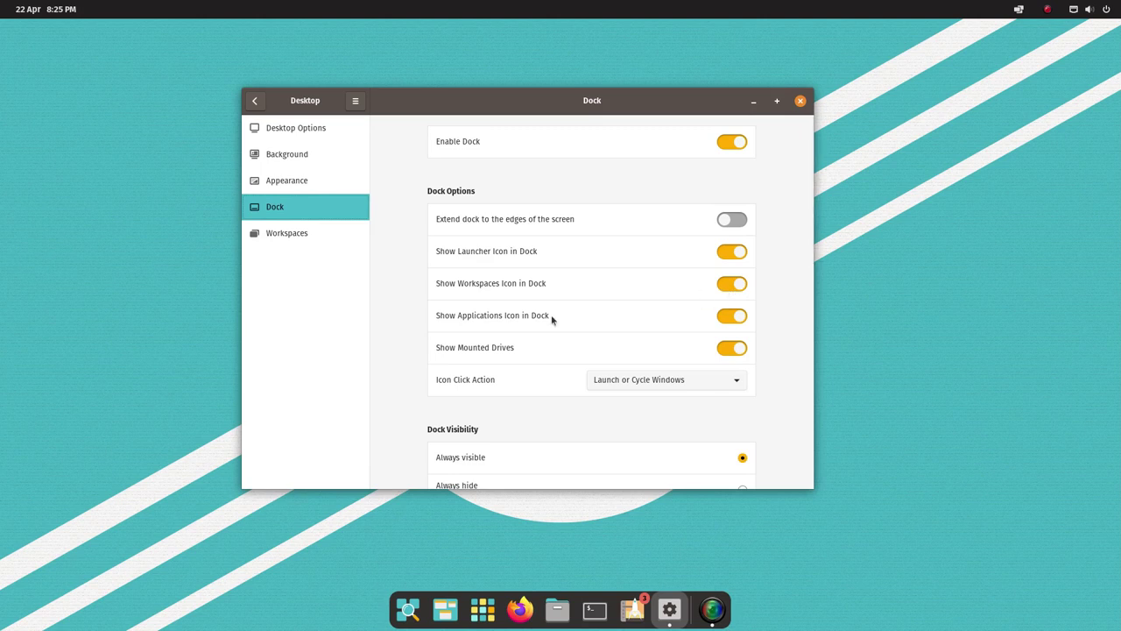
Step: Open the workspaces overview from the dock twice, leaving it each time
left_click(446, 610)
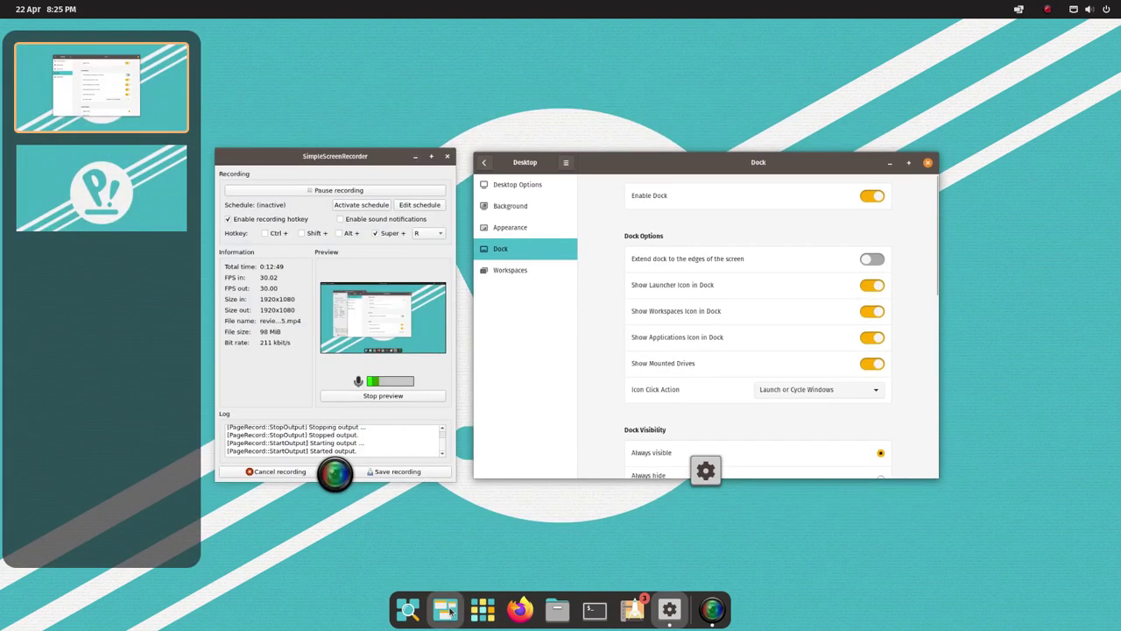
left_click(450, 610)
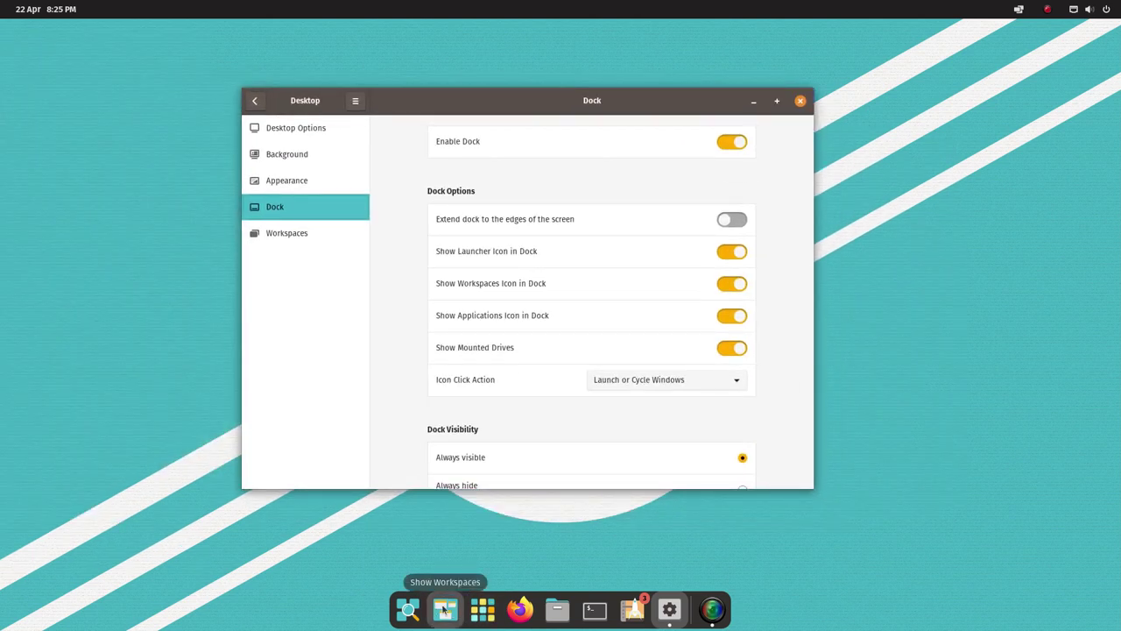
left_click(445, 610)
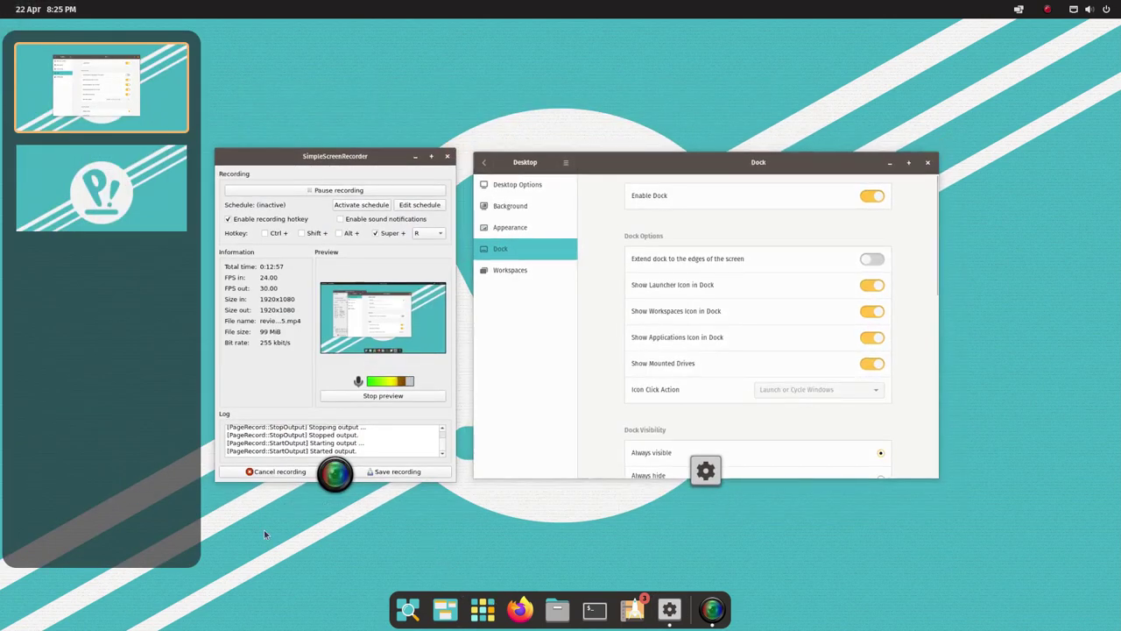
left_click(356, 53)
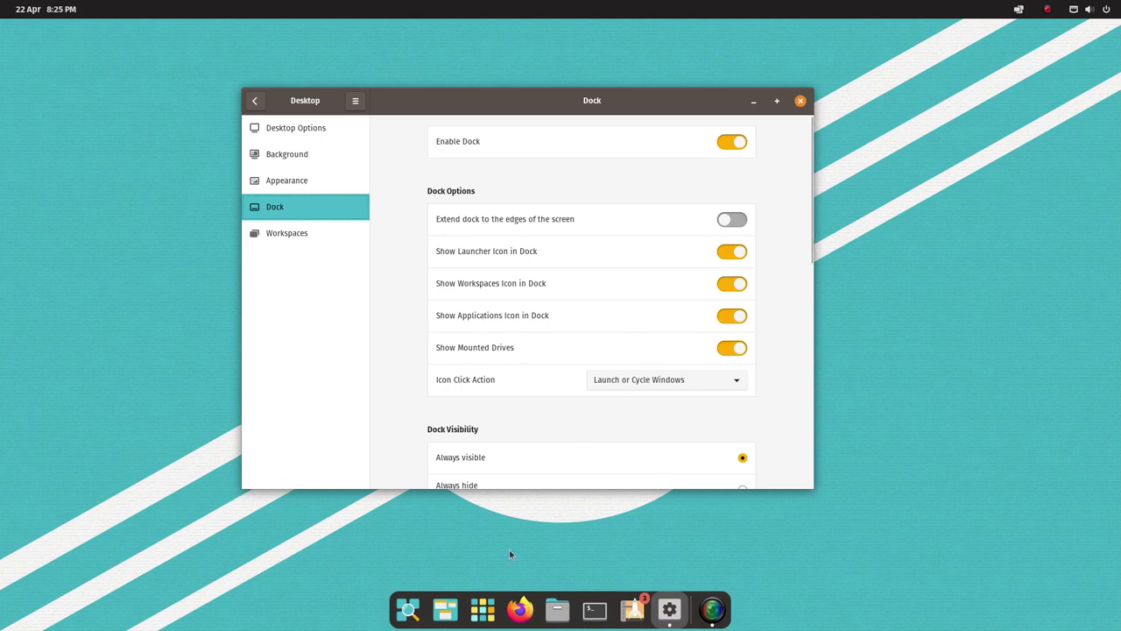
Step: Open and dismiss the application library from the dock, and trigger the hot corner's workspaces overview twice, leaving it each time
left_click(488, 614)
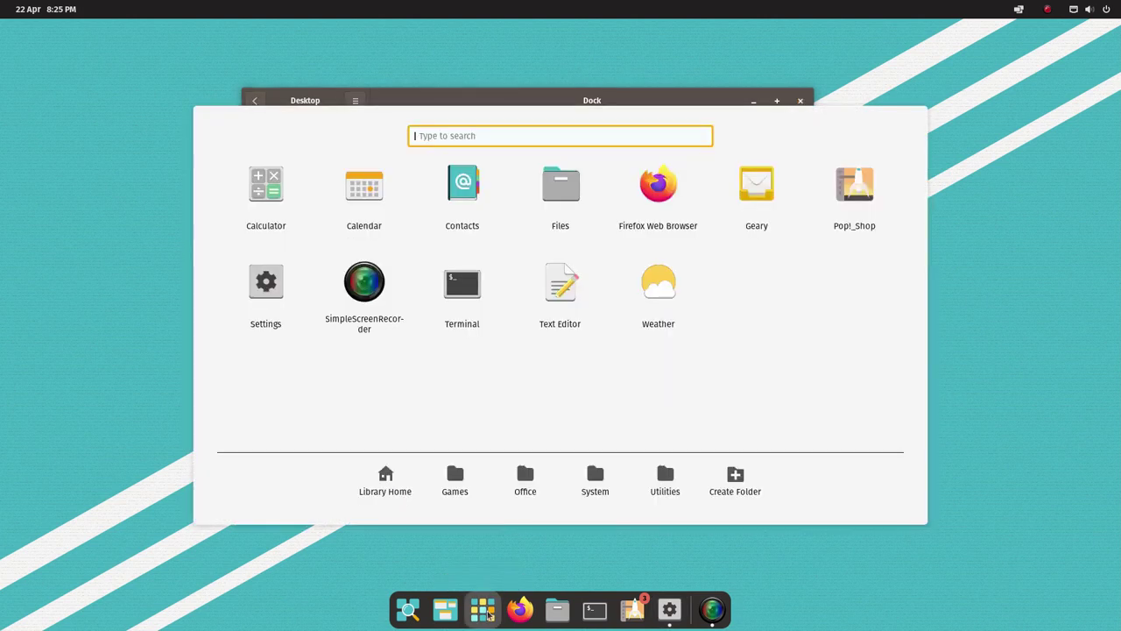
left_click(488, 614)
mouse_move(2, 1)
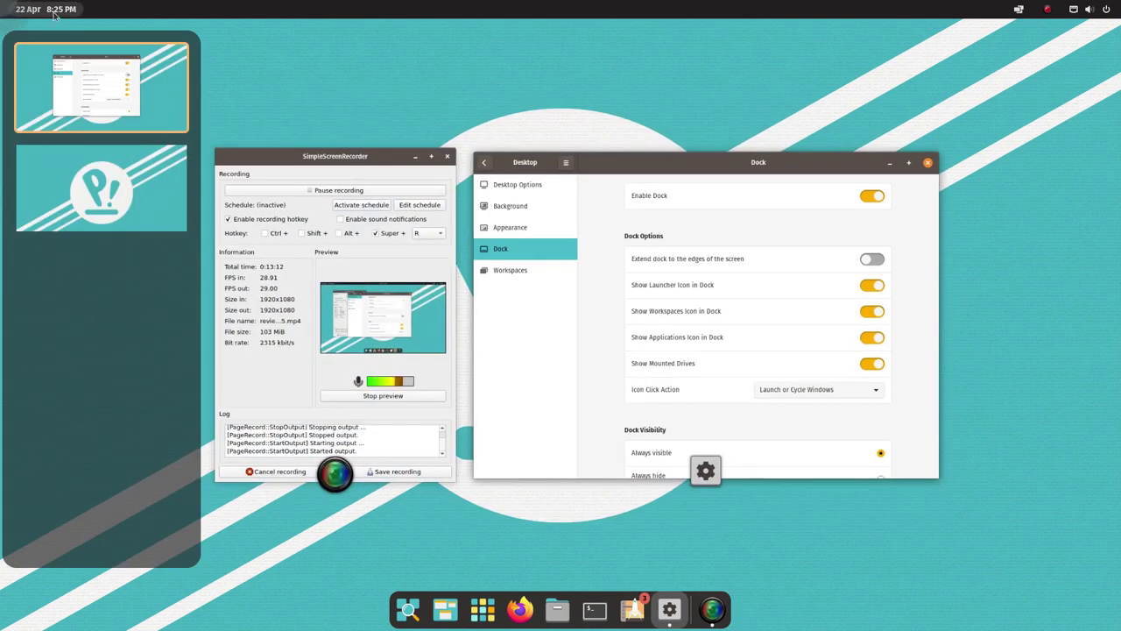
left_click(445, 127)
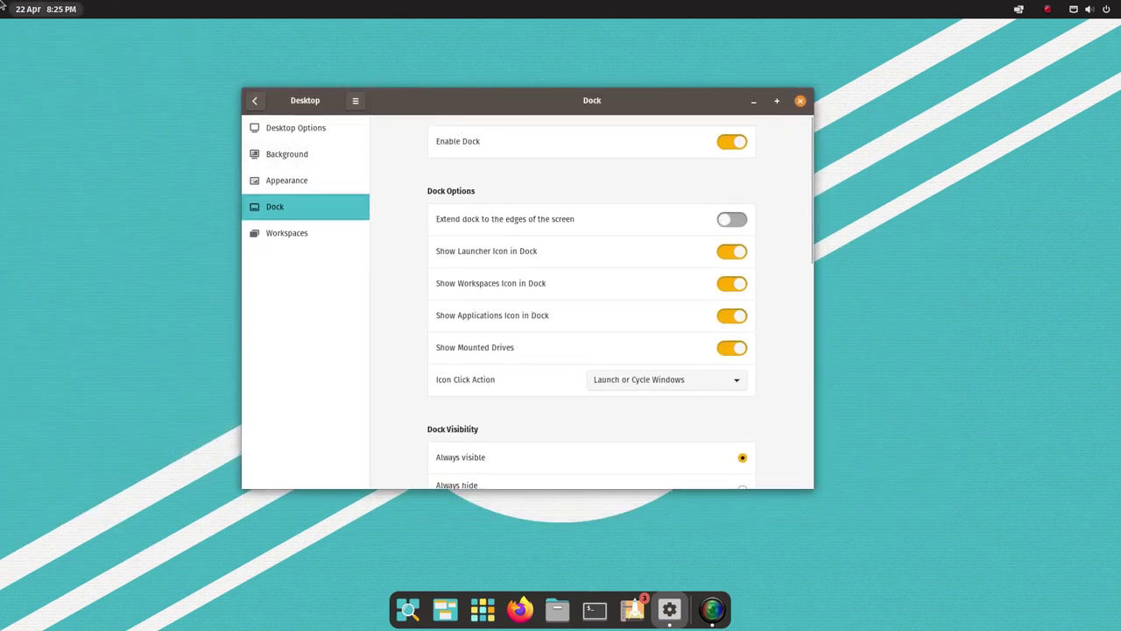
mouse_move(3, 4)
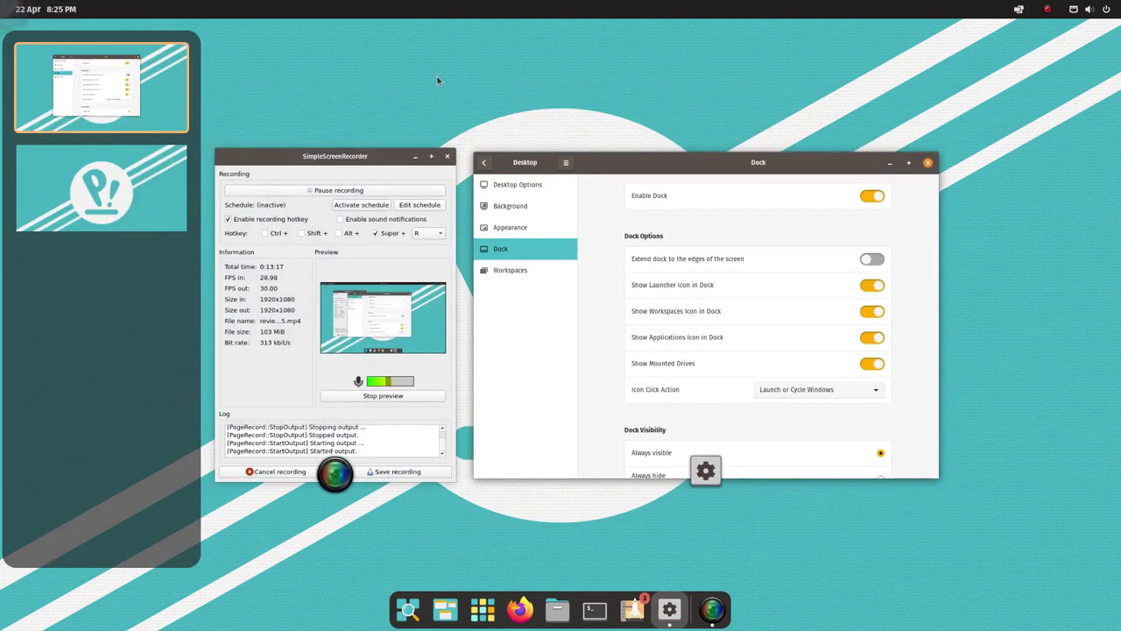
left_click(438, 81)
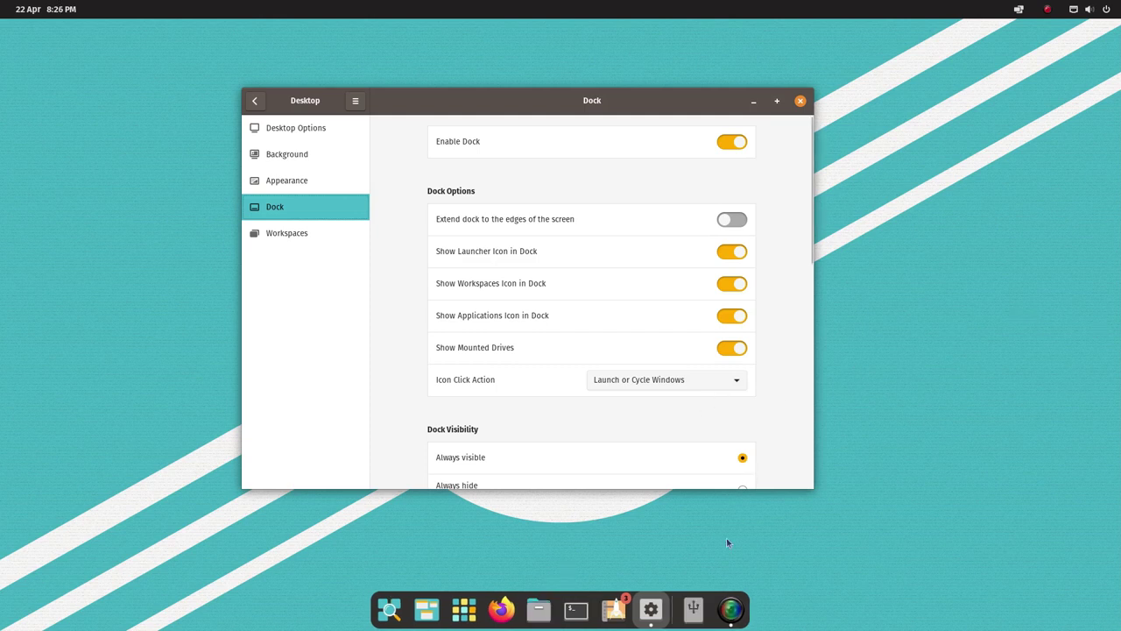
Step: Open the mounted USB drive from the dock to view its folders, and close the file window
left_click(692, 611)
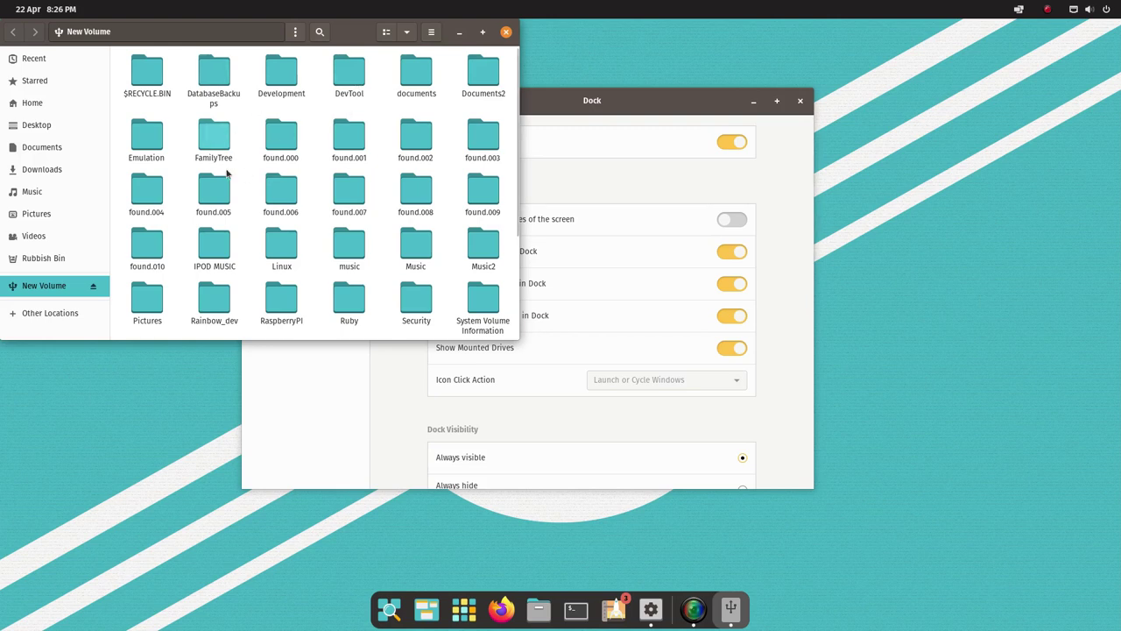
key("ctrl+w")
Step: Try Always hide for Dock Visibility, and return it to Always visible
scroll(791, 403, "down", 5)
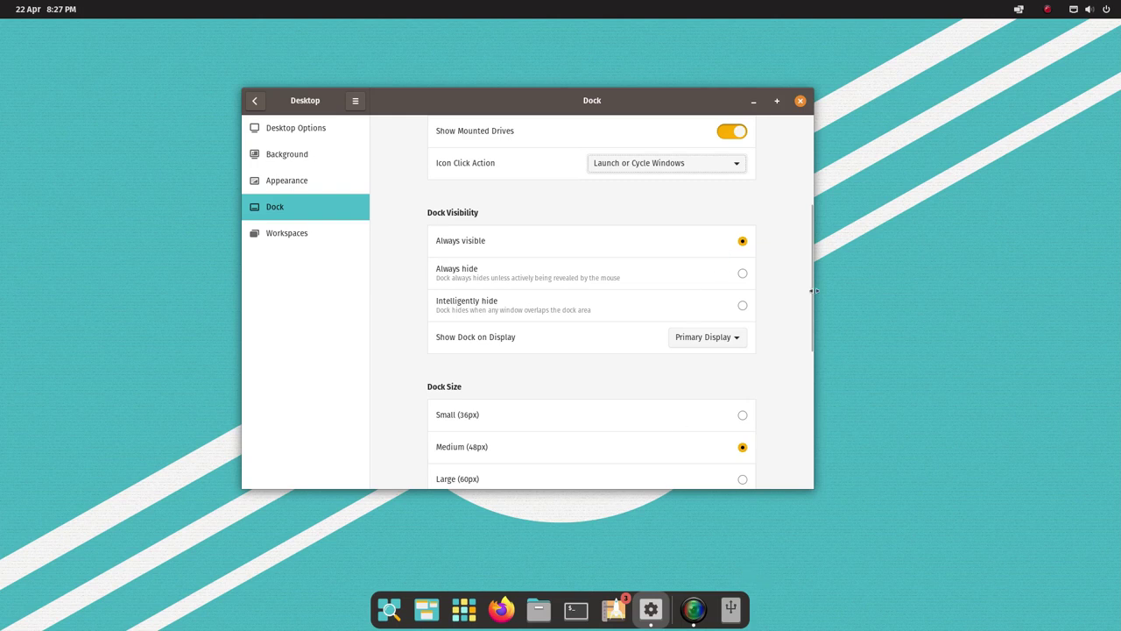
left_click(742, 273)
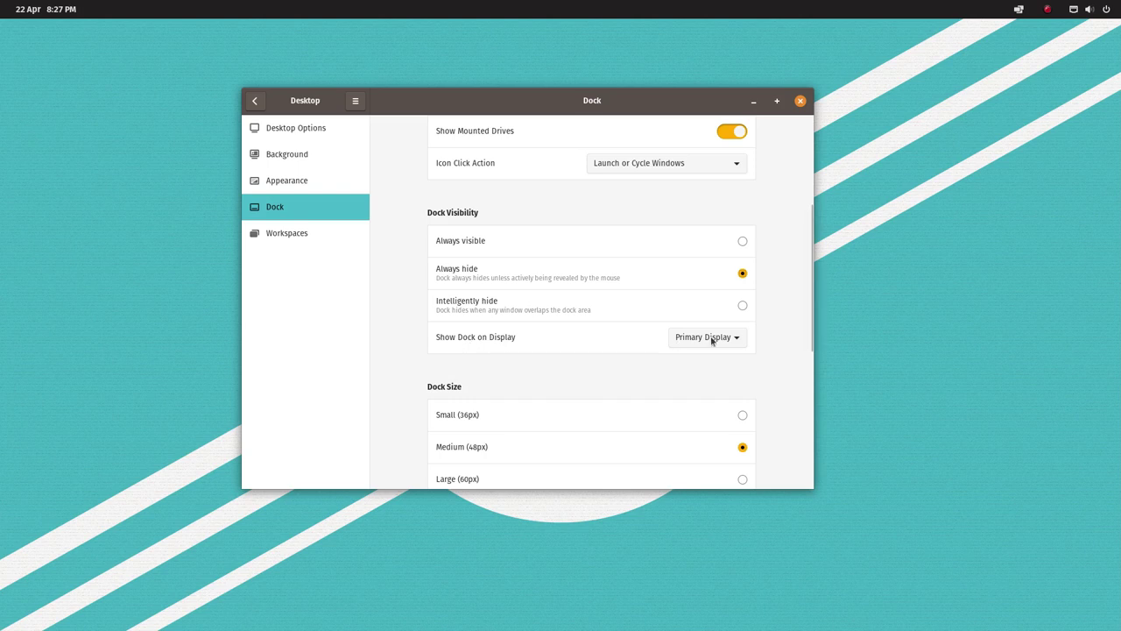
left_click(743, 240)
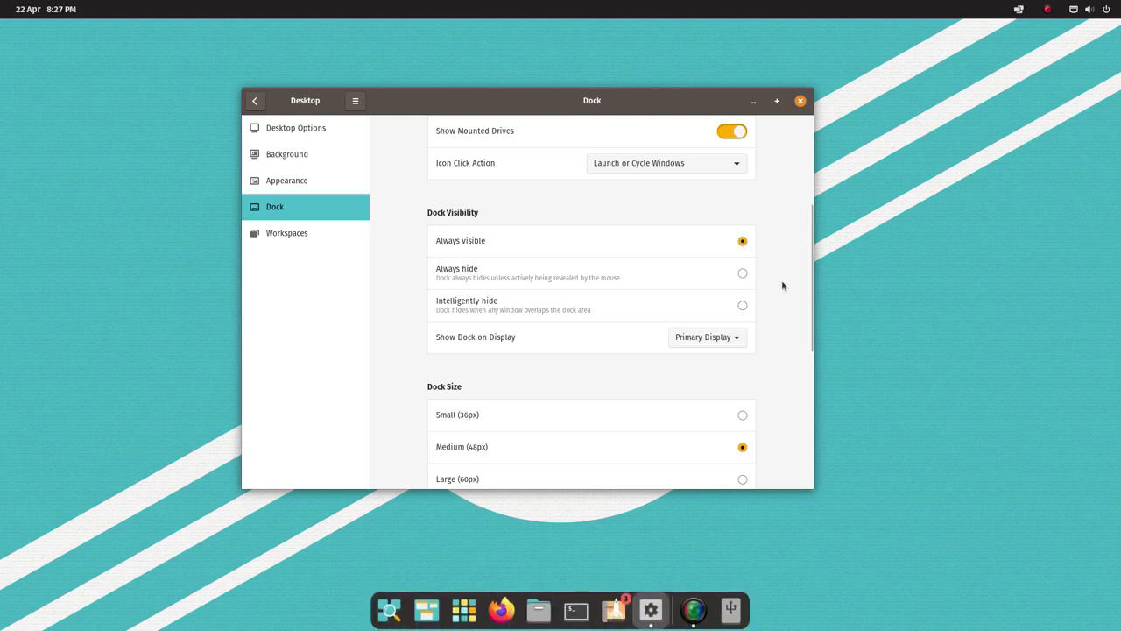
Step: Set the Dock Size to Small (36px)
left_click_drag(809, 245, 808, 317)
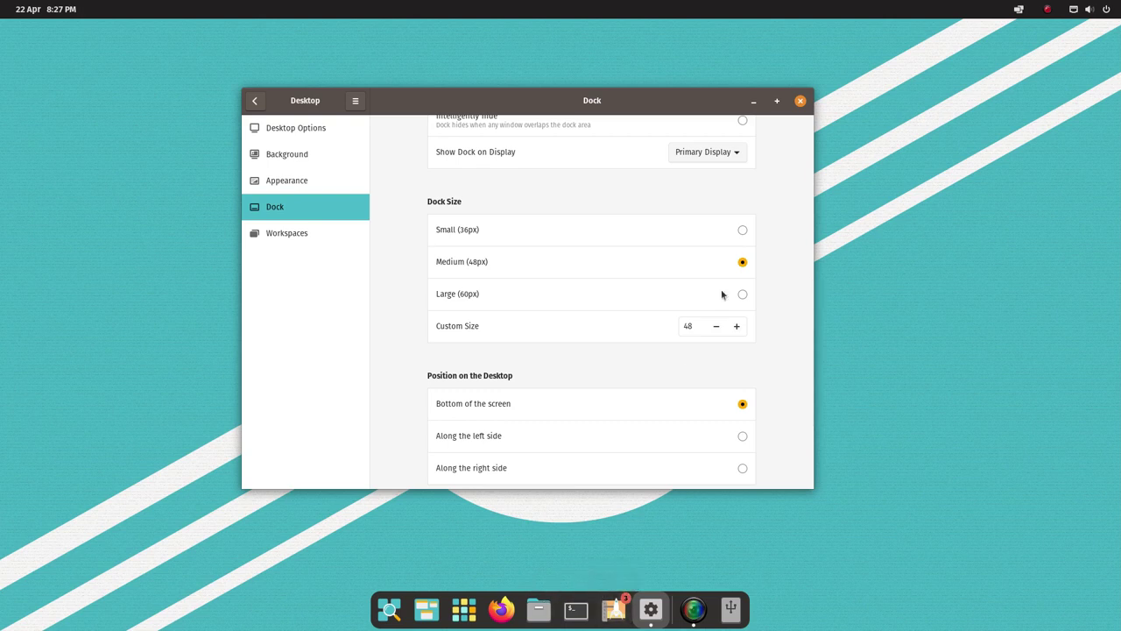
left_click(742, 230)
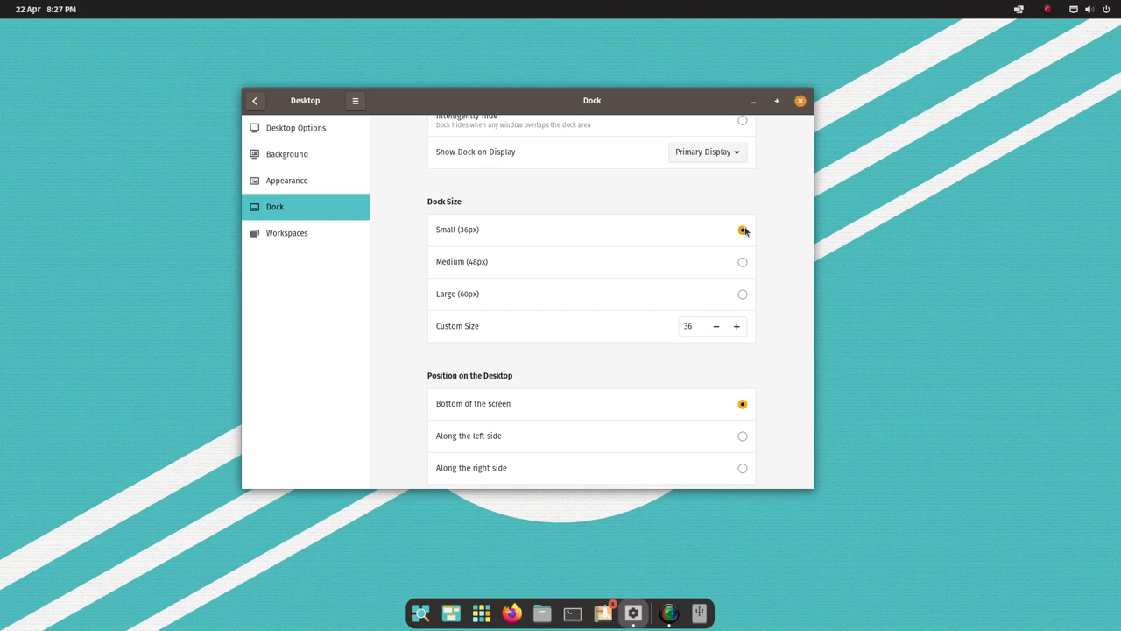
Step: Try the Large (60px), custom 128 and Small (36px) dock sizes, and settle on Medium (48px)
left_click(743, 297)
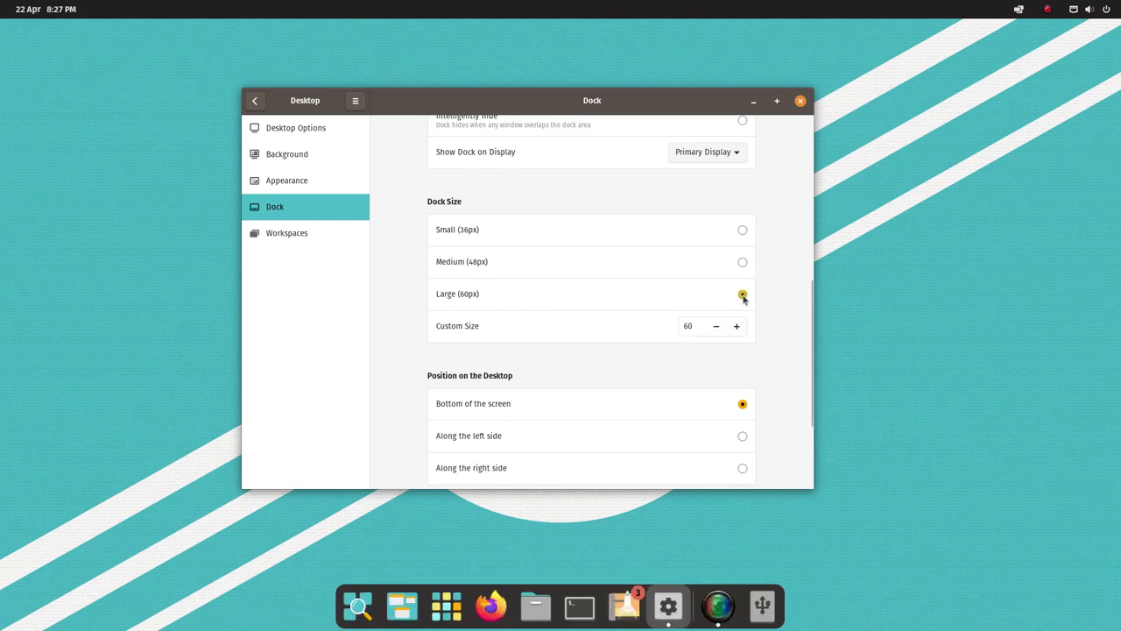
double_click(699, 324)
key("BackSpace")
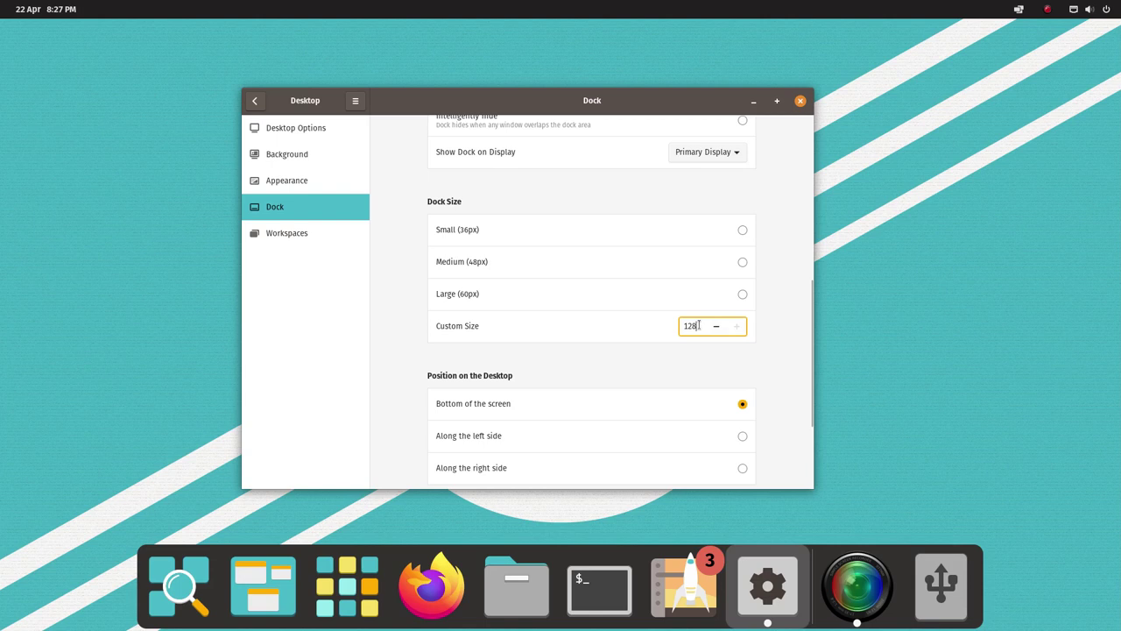
left_click_drag(698, 325, 623, 330)
left_click(743, 230)
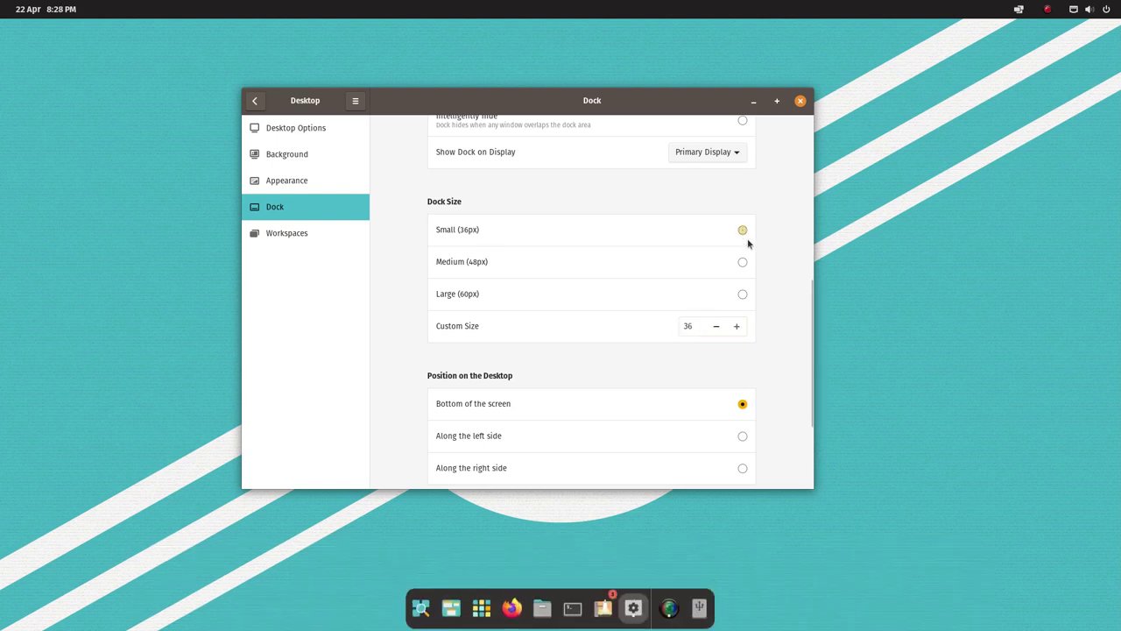
left_click(743, 262)
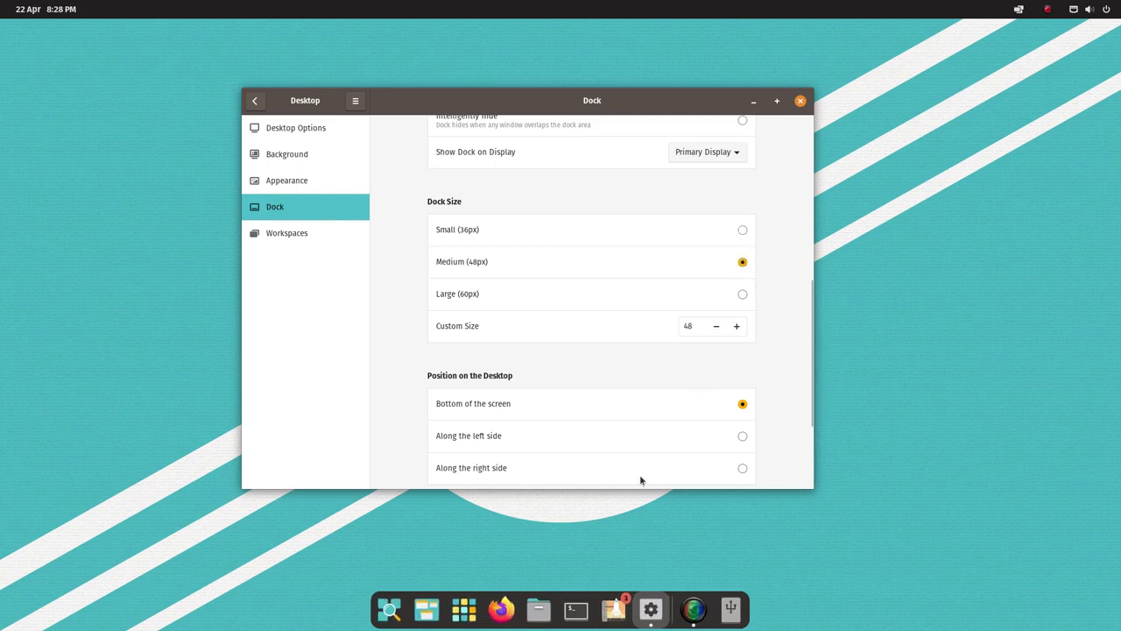
Step: Try the dock along the left and right sides of the desktop, and return it to the bottom of the screen
left_click_drag(812, 288, 811, 378)
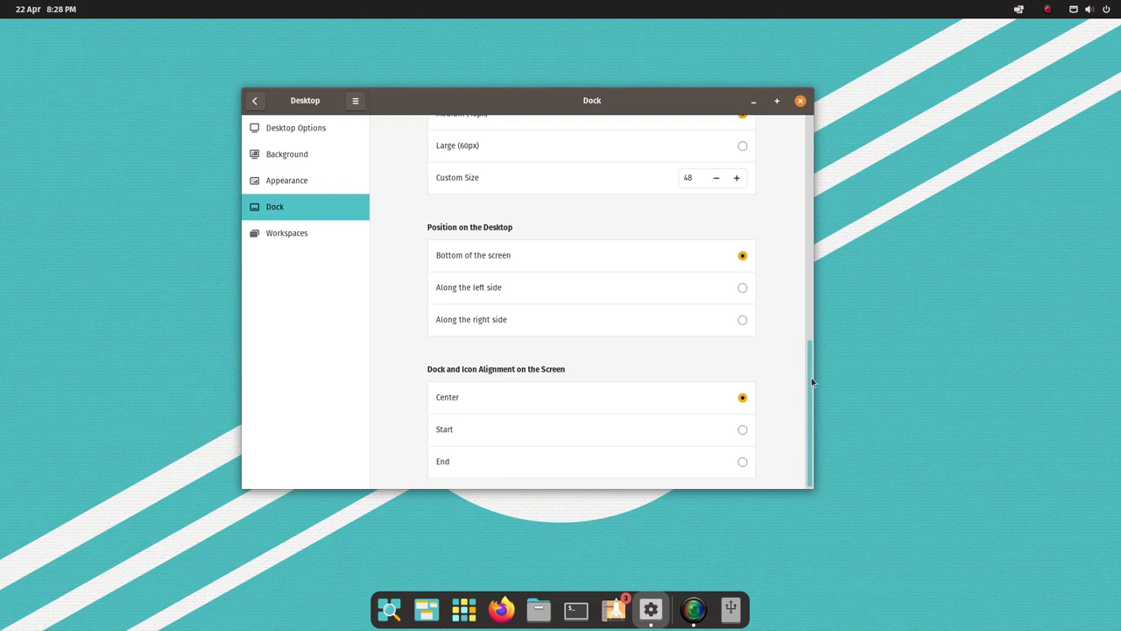
left_click(742, 288)
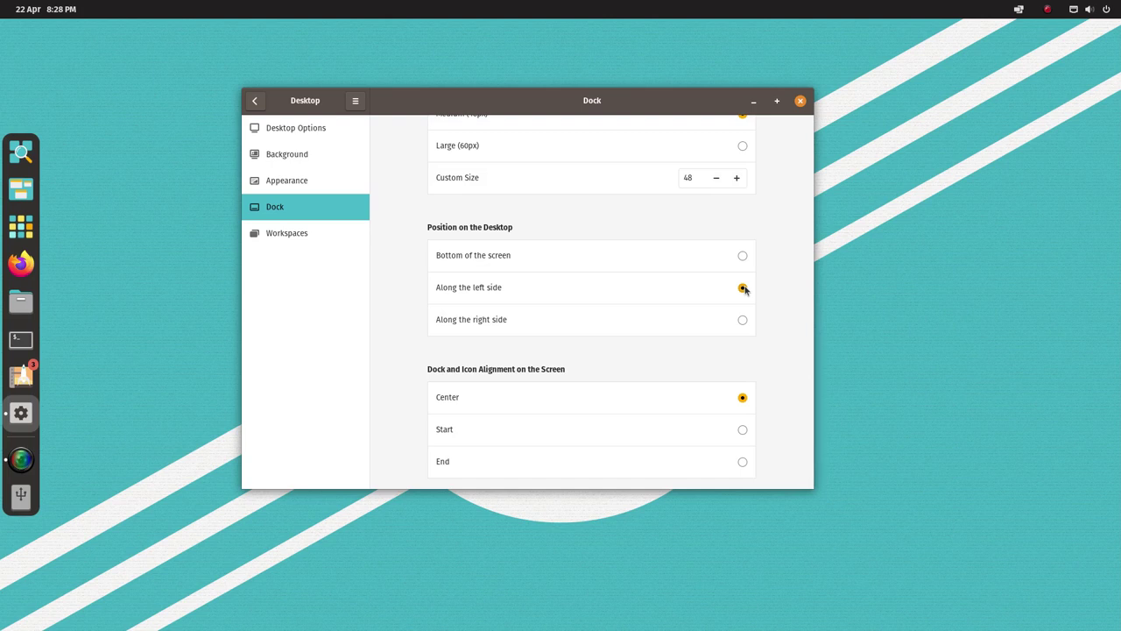
left_click(742, 320)
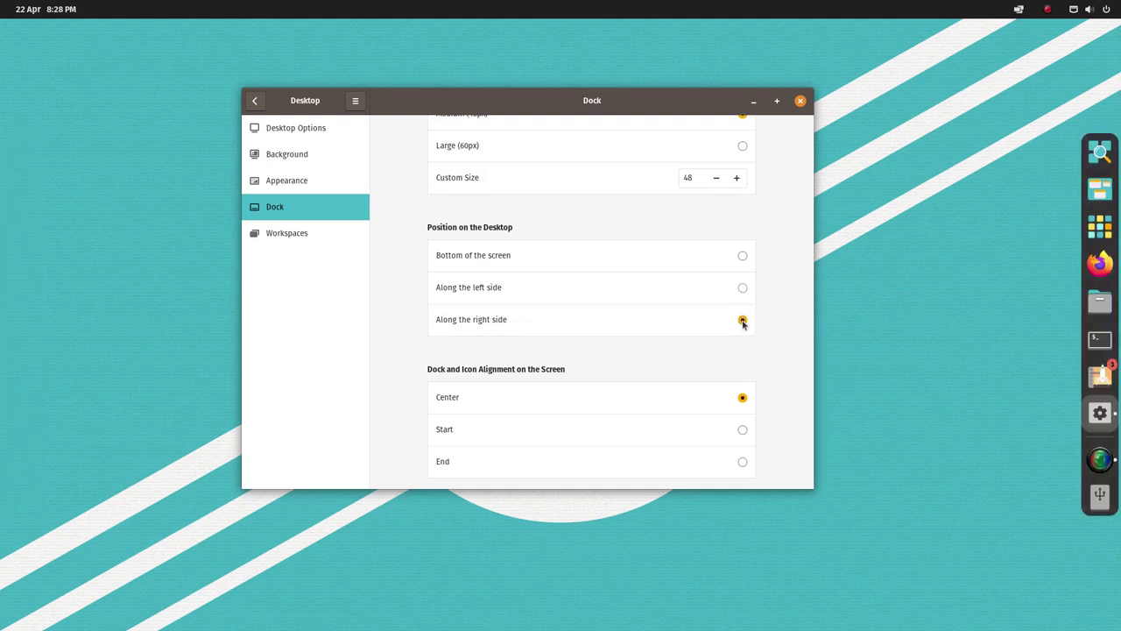
left_click(742, 257)
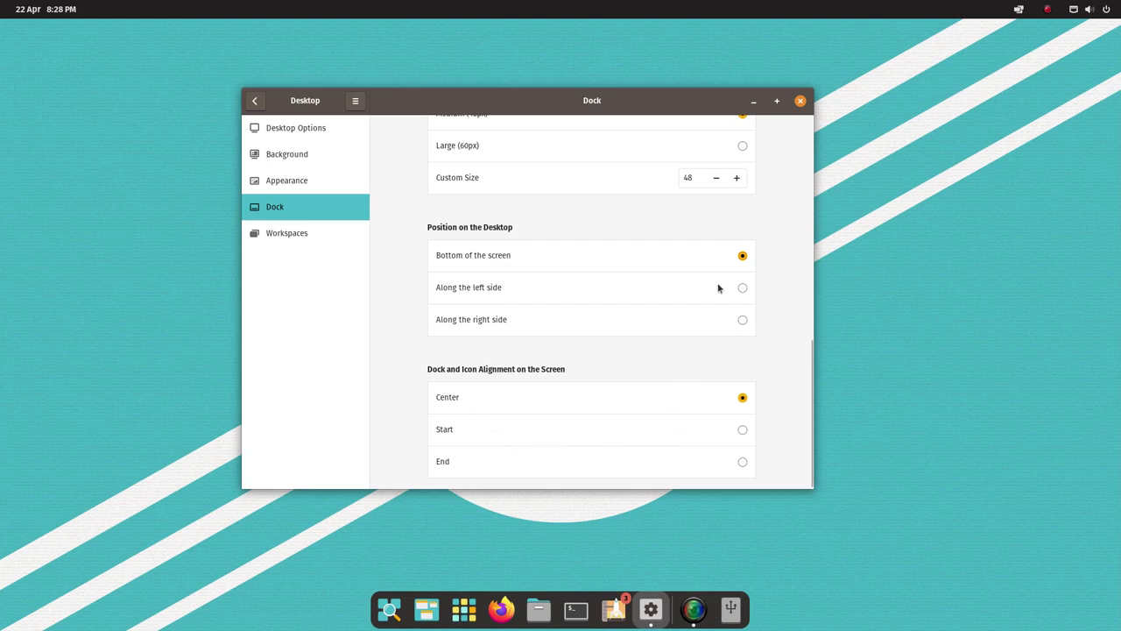
Step: Try Start and End dock alignment with the dock along the left side and at the bottom, and return it to bottom and Center
left_click(743, 288)
left_click(742, 429)
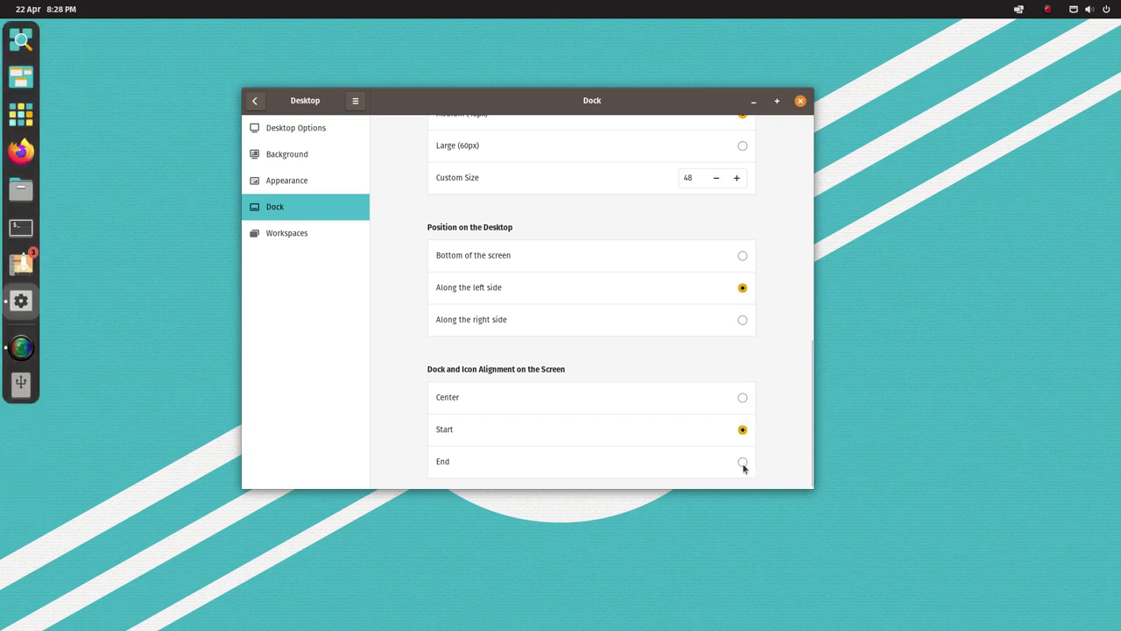
left_click(743, 463)
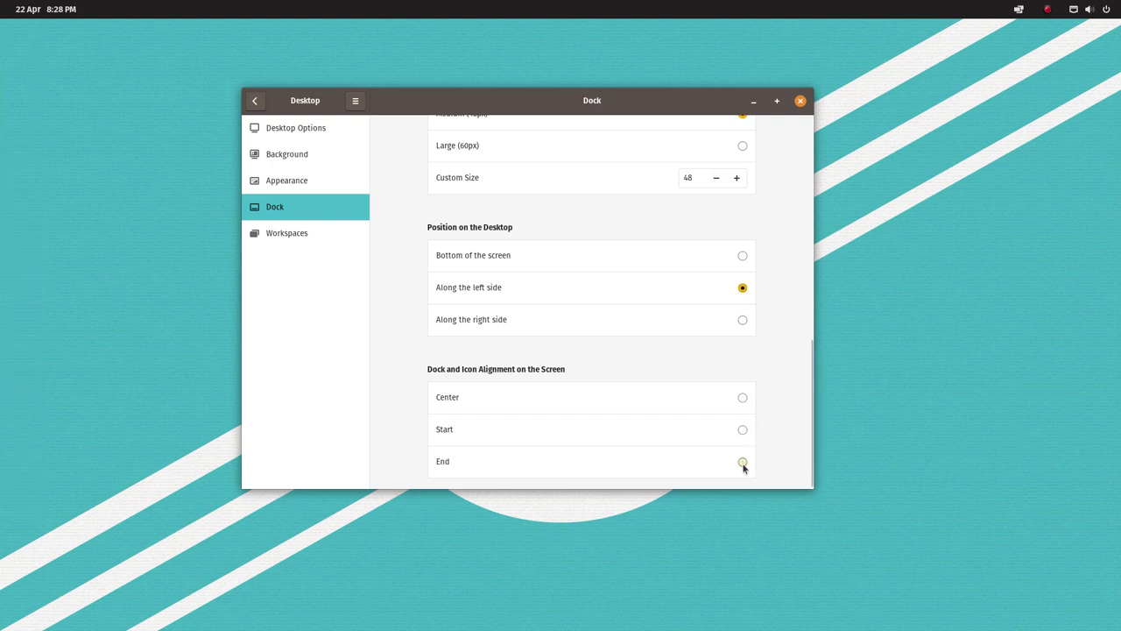
left_click(743, 256)
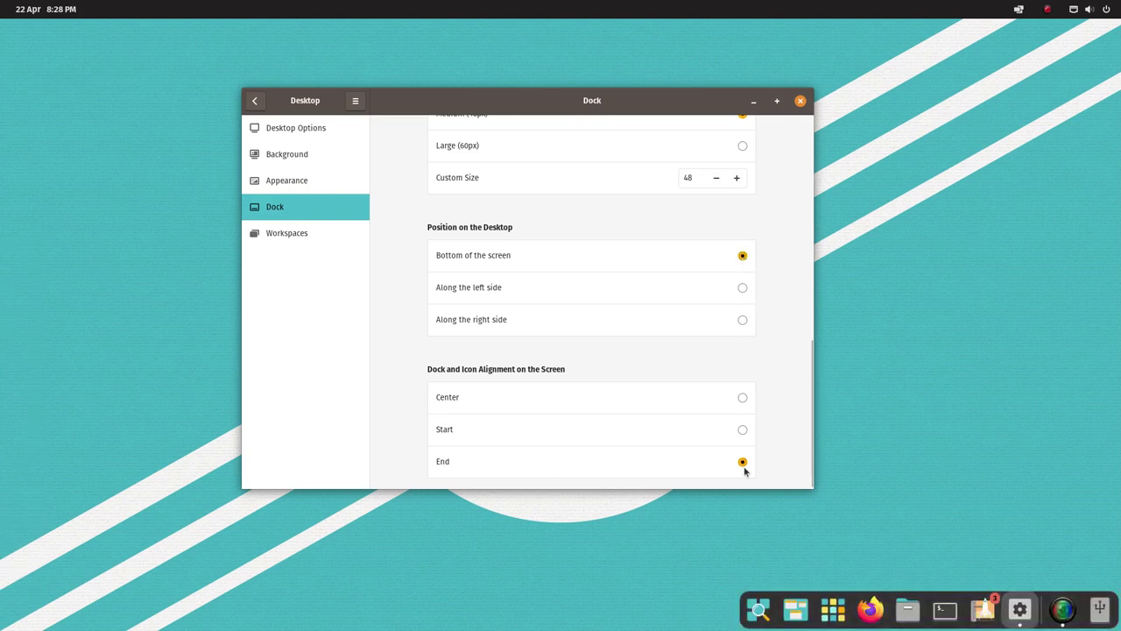
left_click(743, 430)
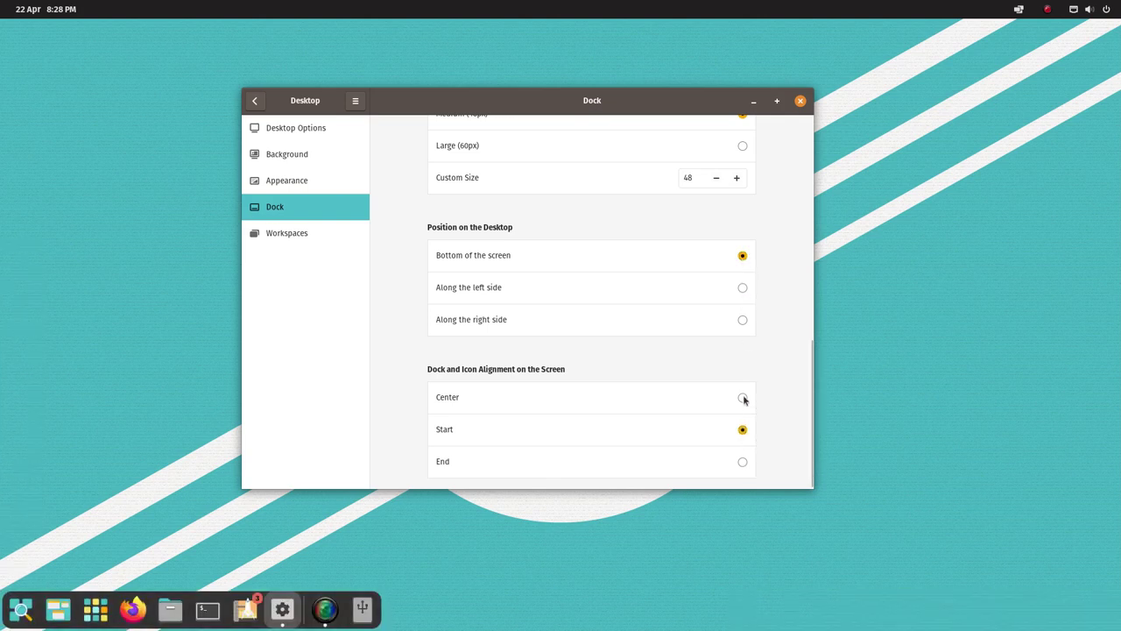
left_click(743, 397)
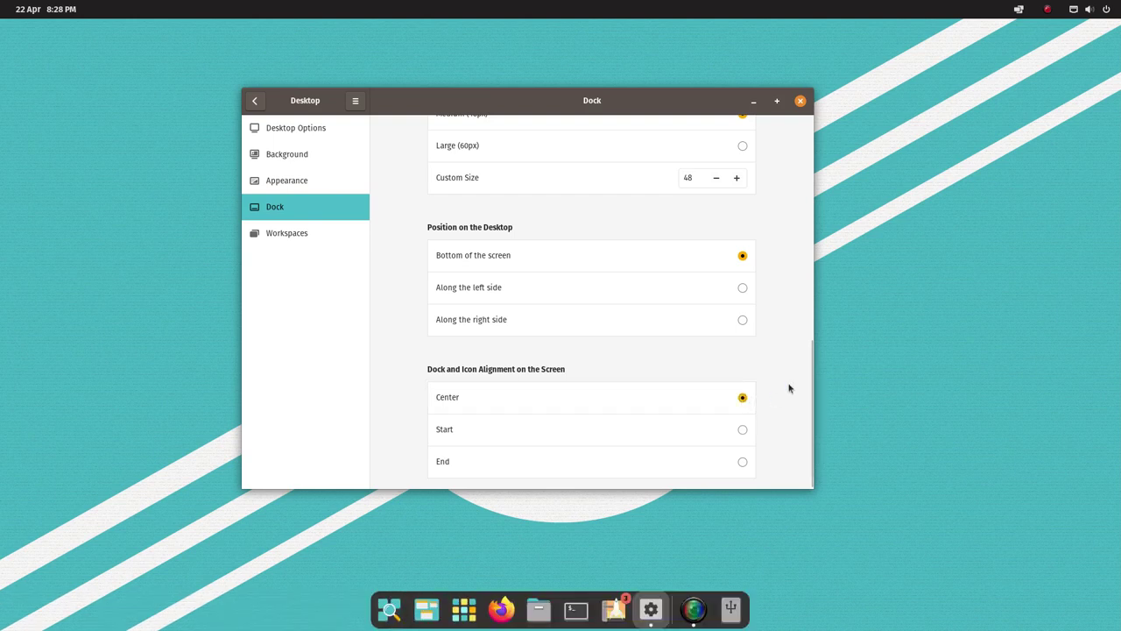
Step: Switch the Workspaces settings to Fixed Number of Workspaces, and check the result in the workspaces overview
left_click(291, 240)
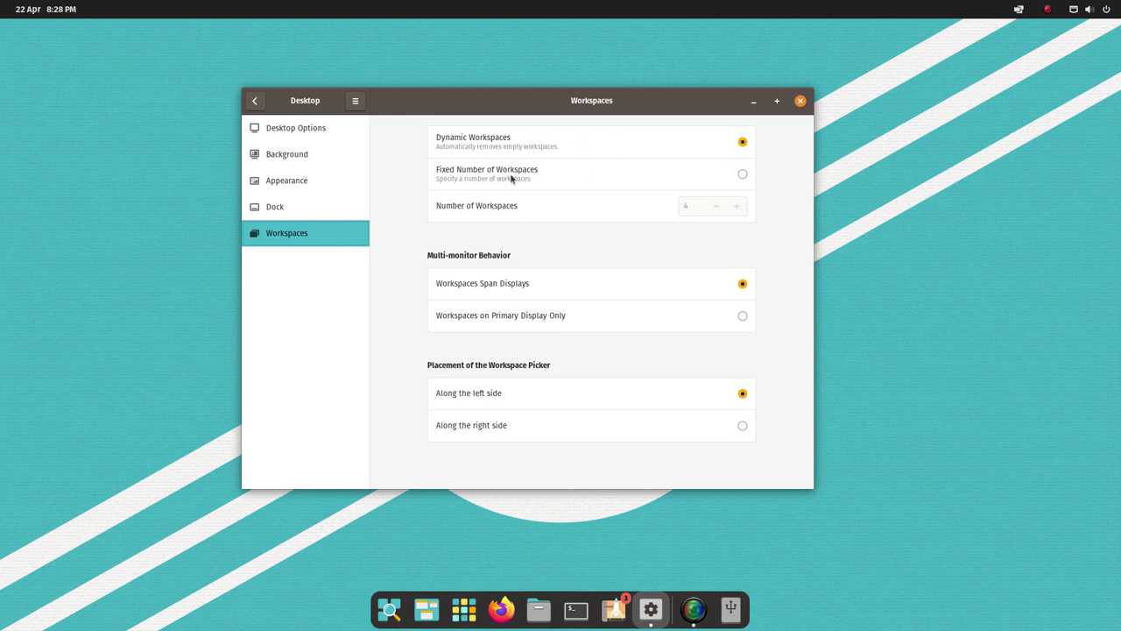
left_click(742, 175)
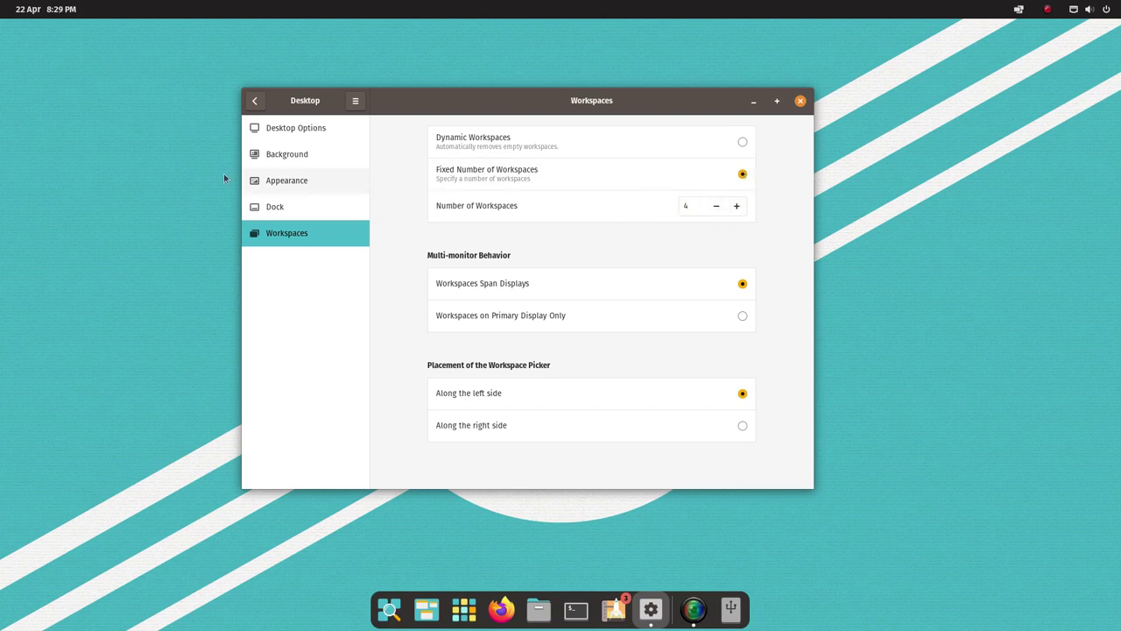
mouse_move(1, 2)
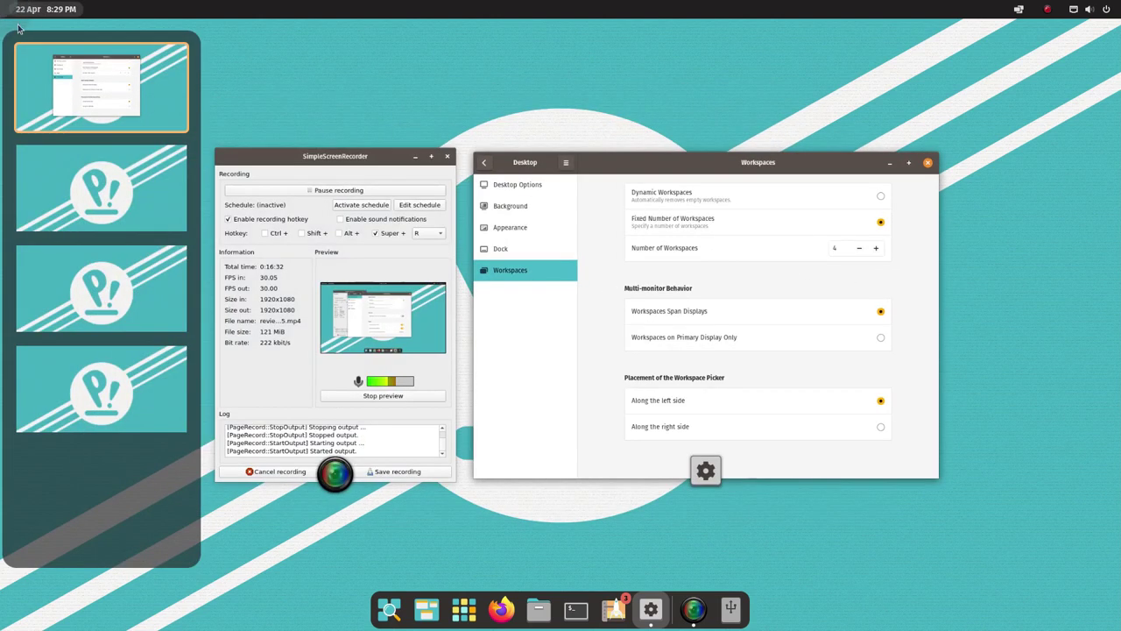
left_click(341, 58)
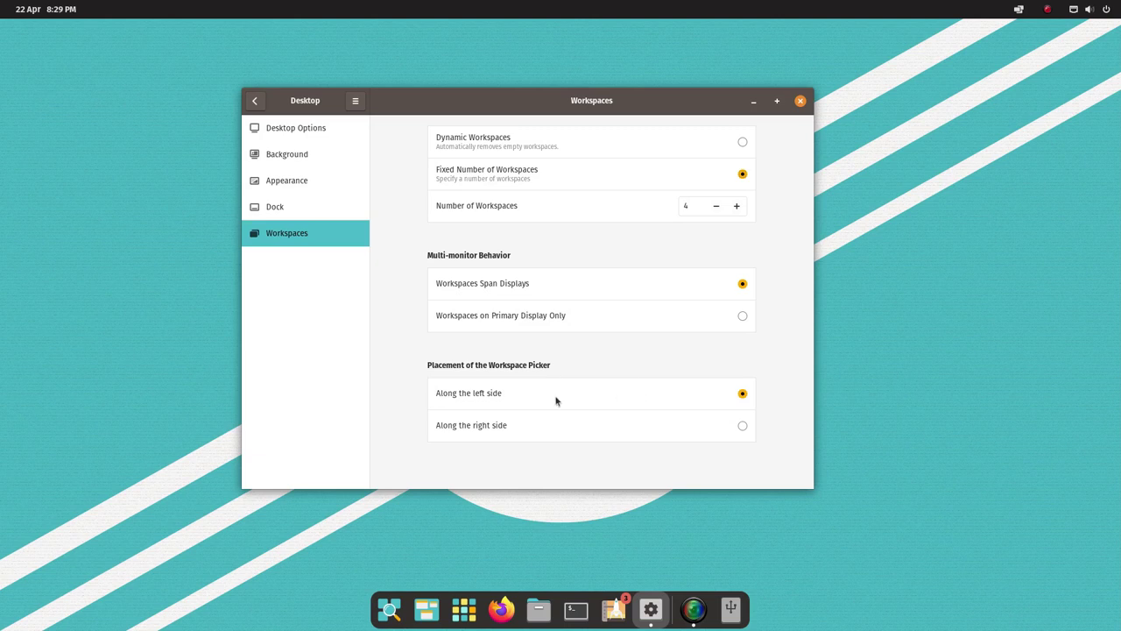
Step: Try the workspace picker along the right side in the workspaces overview, and return its placement to the left side
left_click(740, 426)
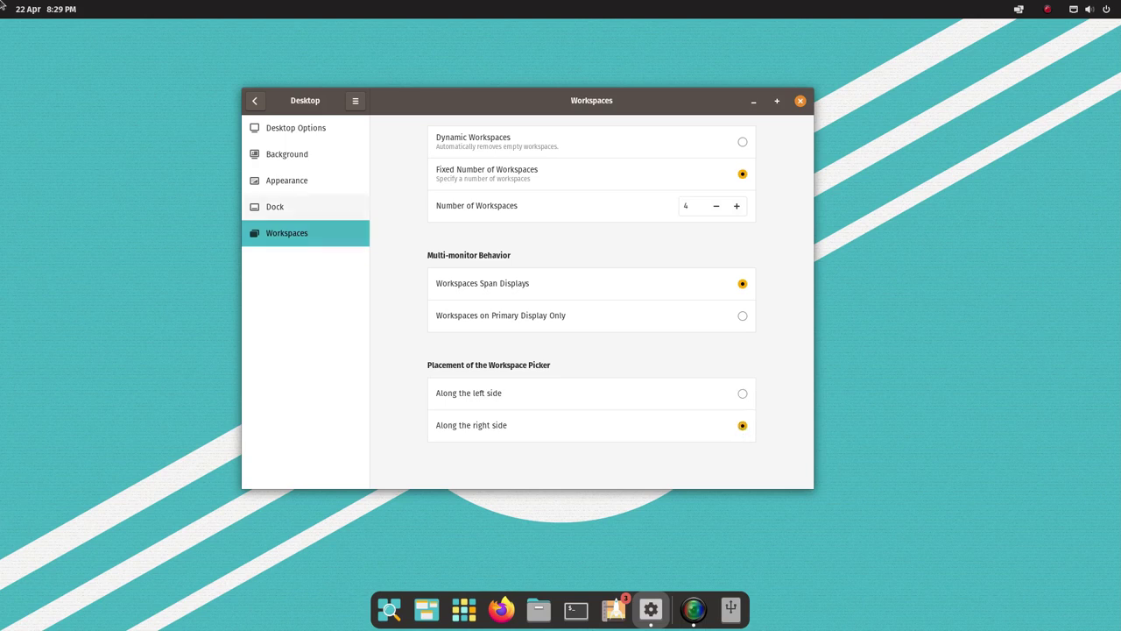
mouse_move(2, 3)
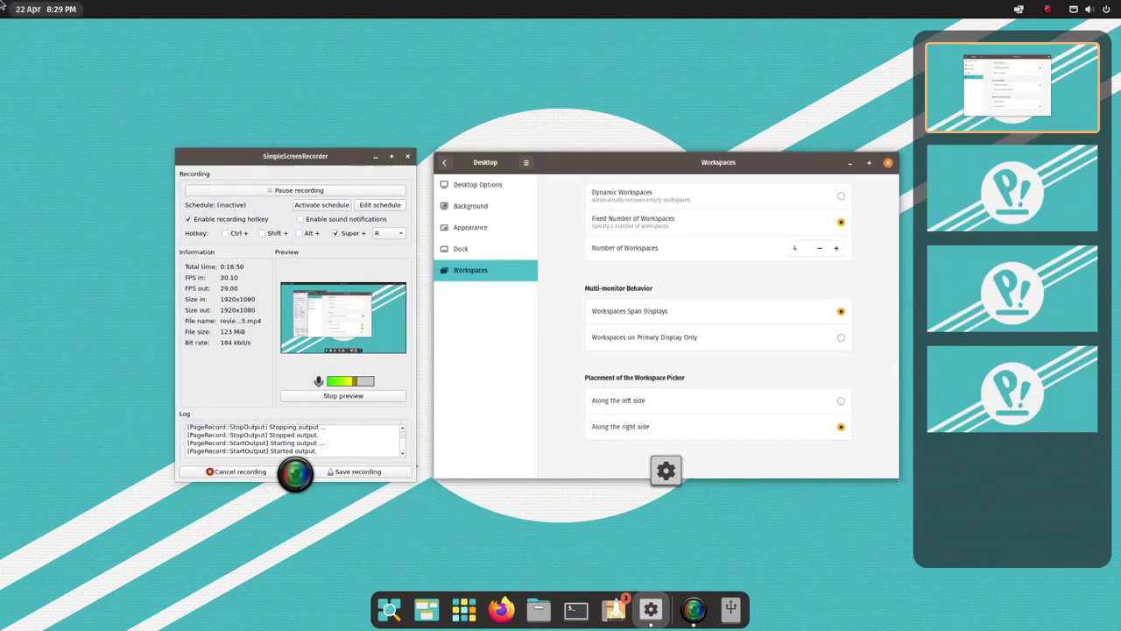
key("Escape")
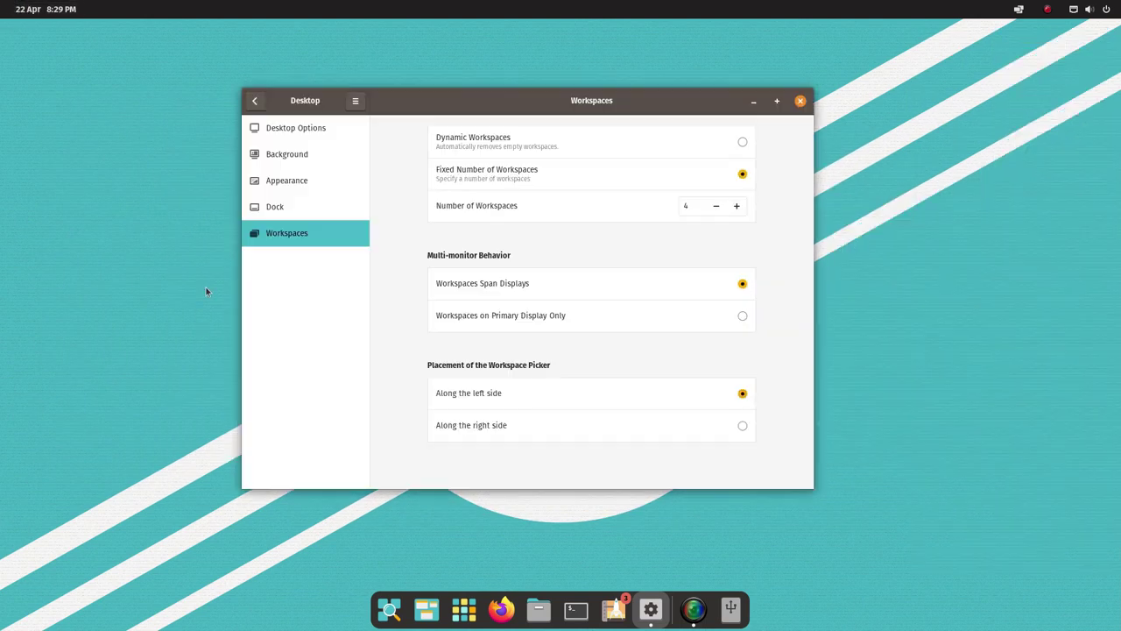
Step: Return to the main Settings list and view the Wi-Fi, Network and Notifications pages
left_click(252, 101)
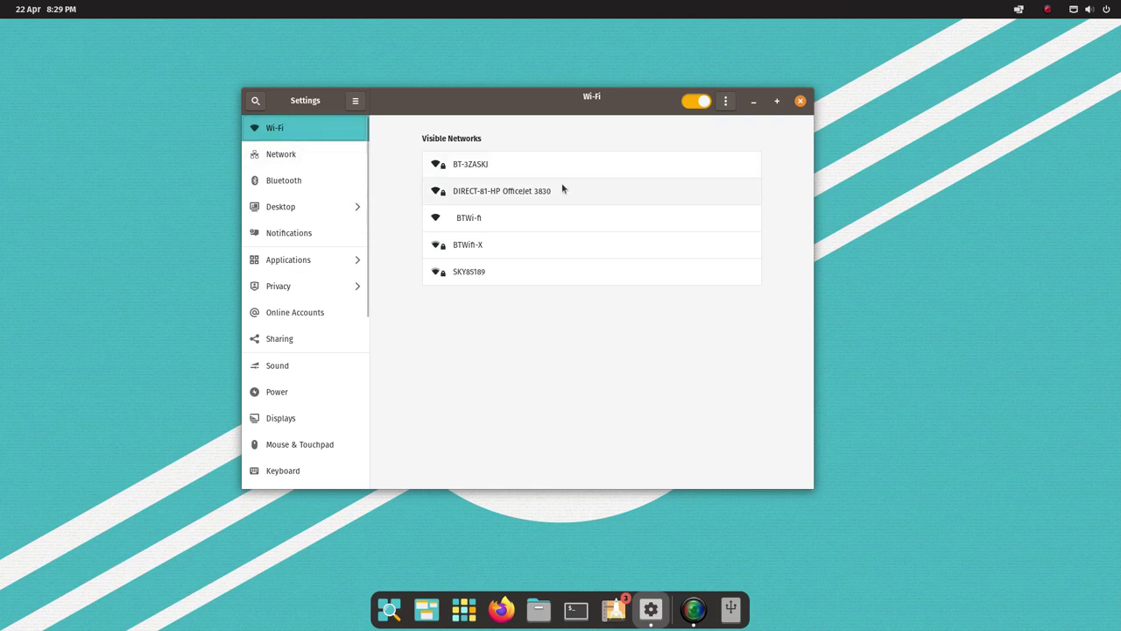
left_click(276, 154)
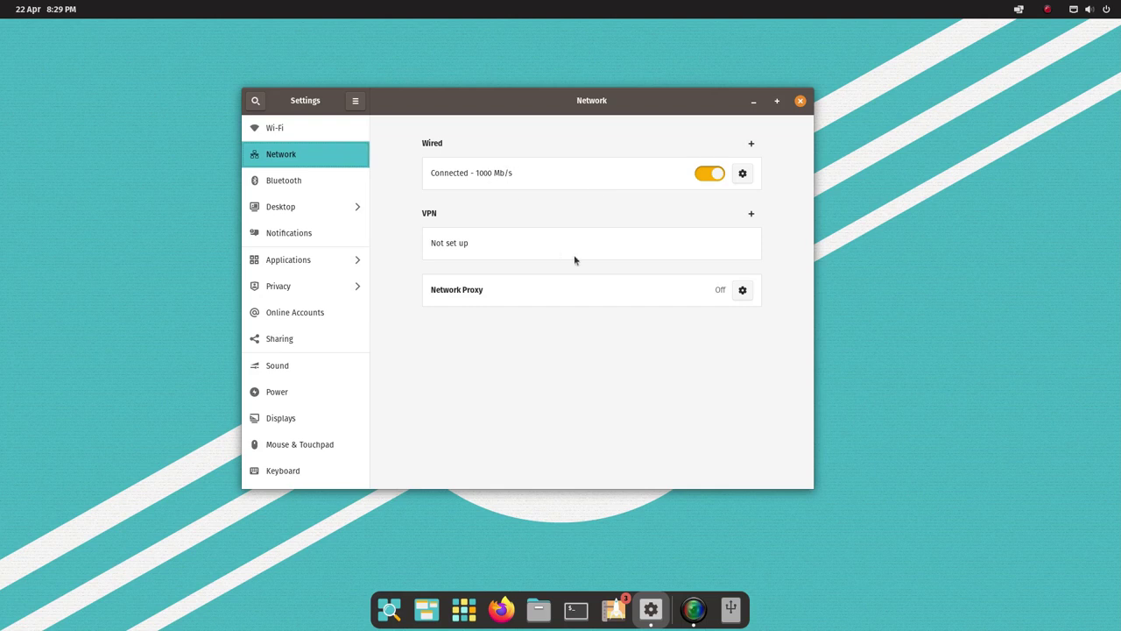
left_click(288, 232)
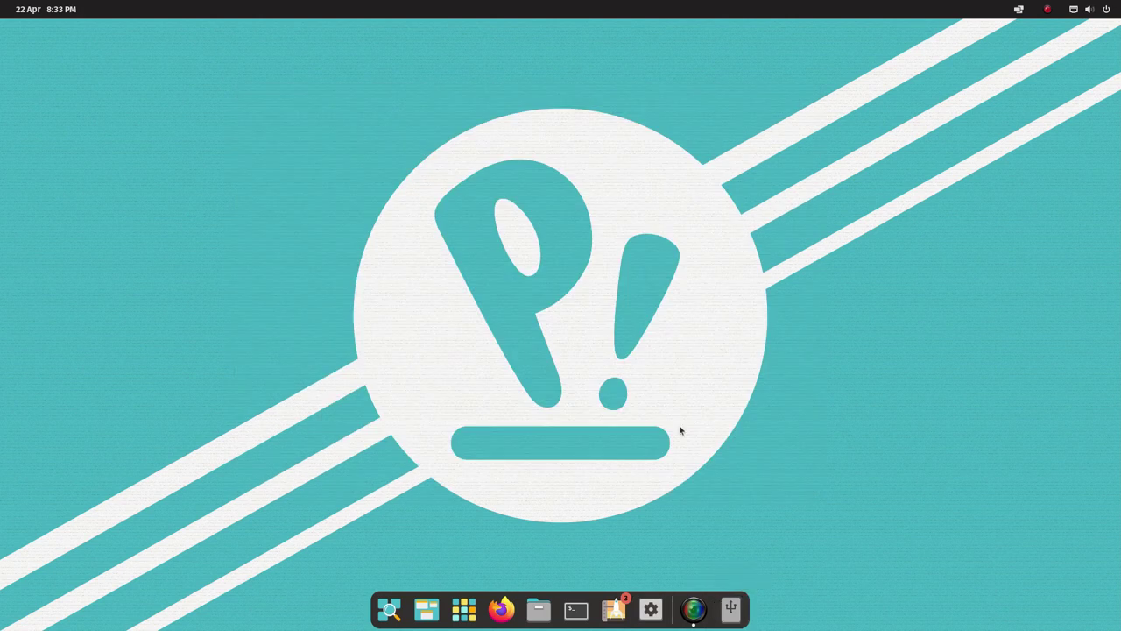
Step: Launch Files from the application library to view the Home folder
left_click(463, 609)
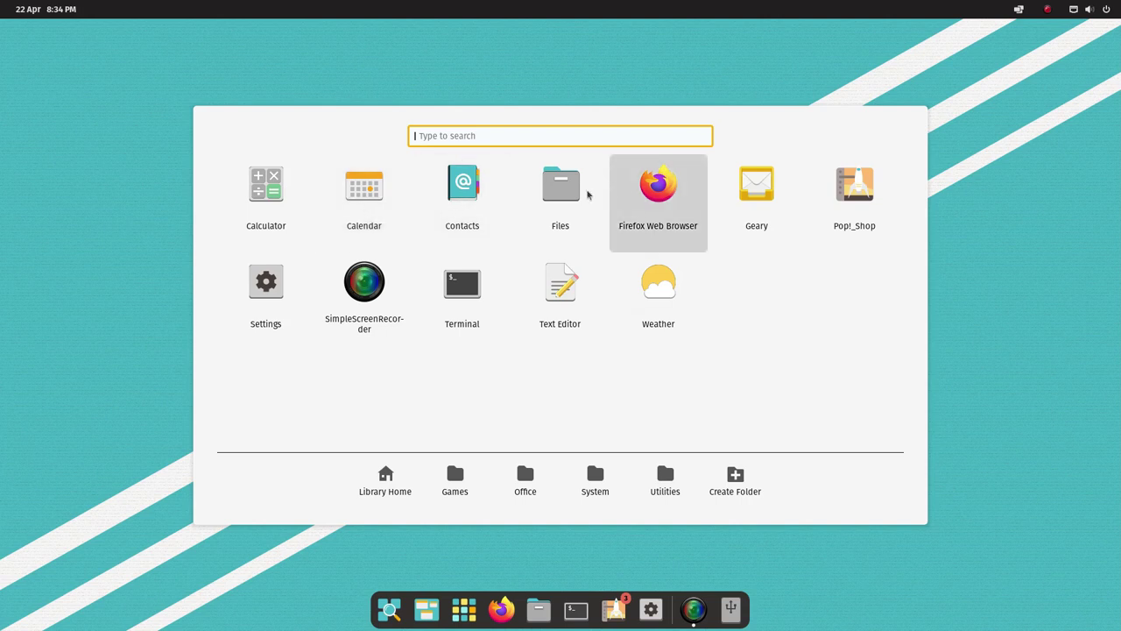
left_click(559, 200)
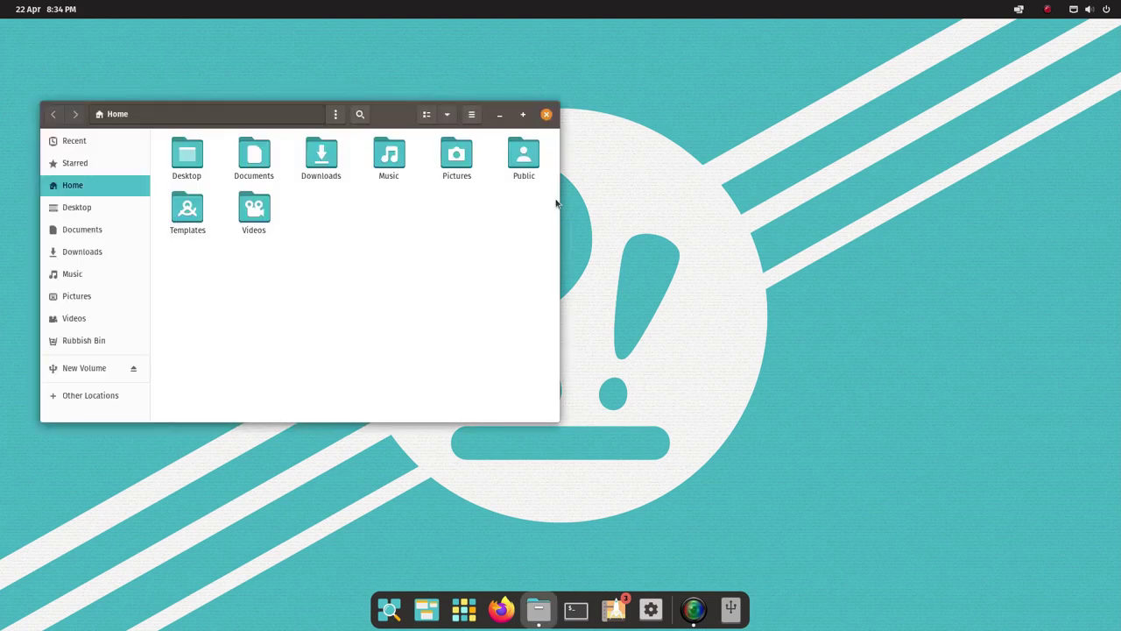
Step: Reopen the application library and browse the apps in its Office, System and Utilities folders
key("super+a")
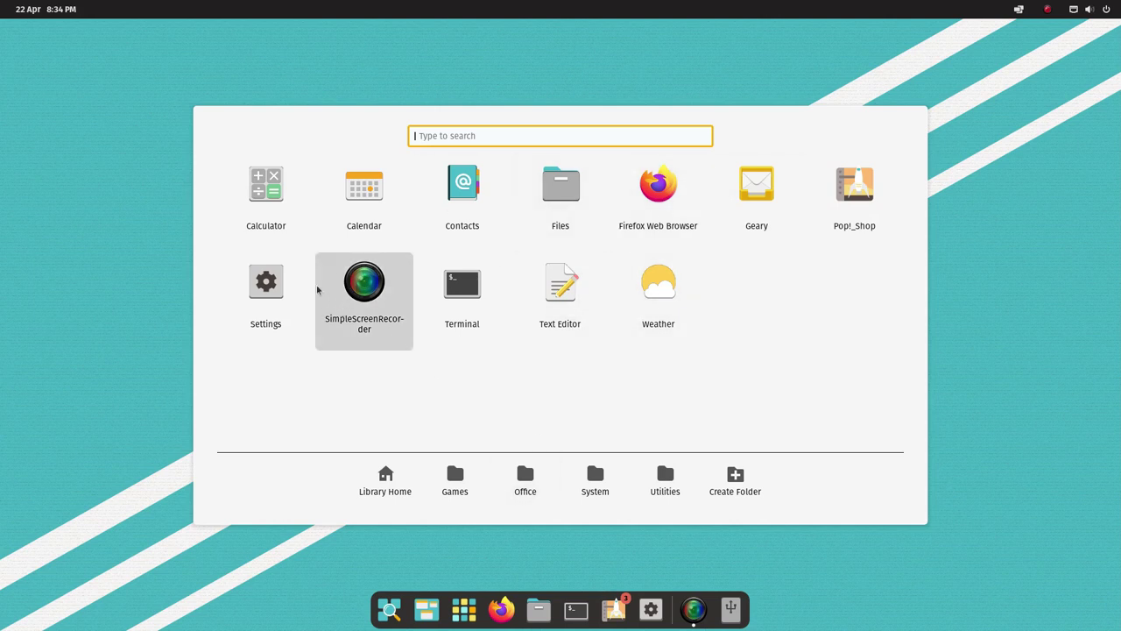
left_click(525, 480)
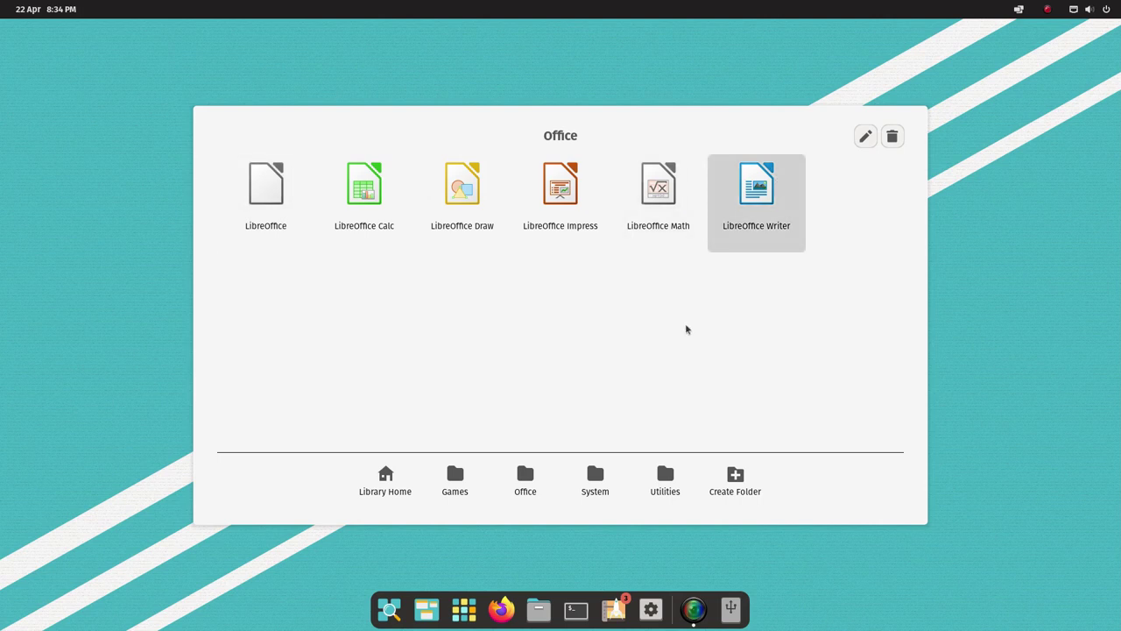
left_click(595, 484)
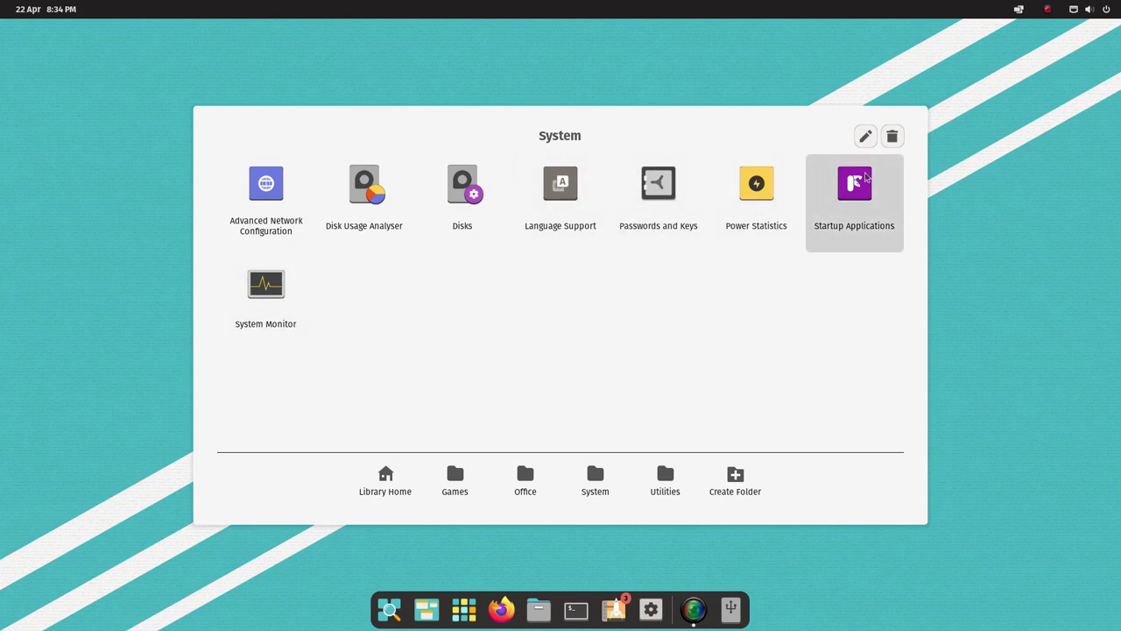
left_click(672, 486)
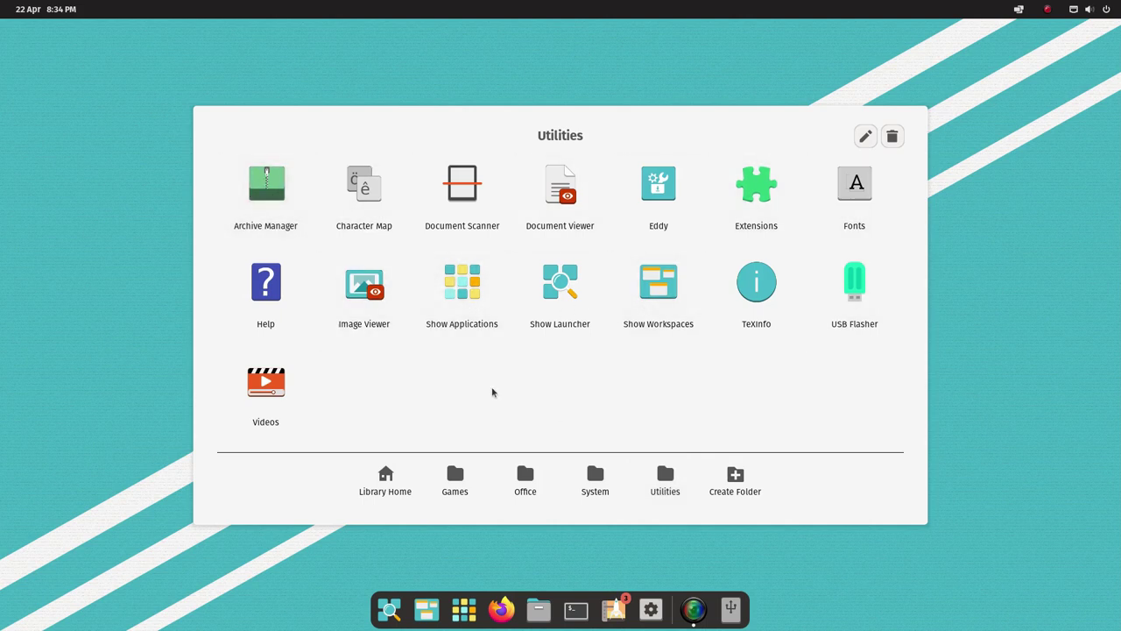
Step: Launch Videos from the Utilities folder, try to play the setuppopos1-2023-04-15 recording, and go back to the video list
left_click(265, 385)
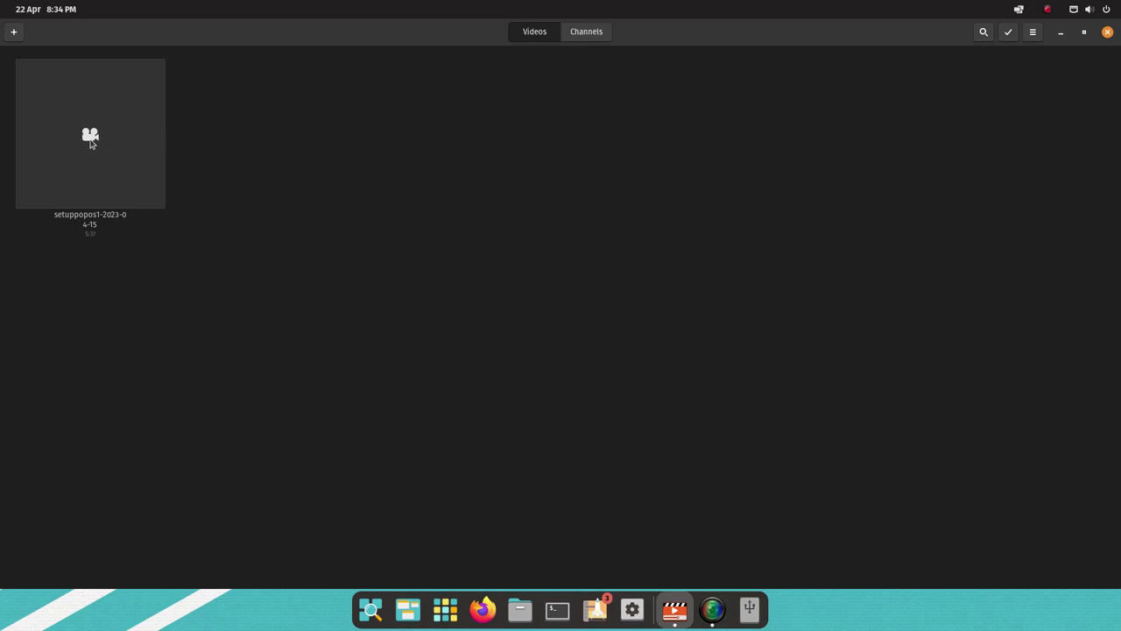
left_click(91, 142)
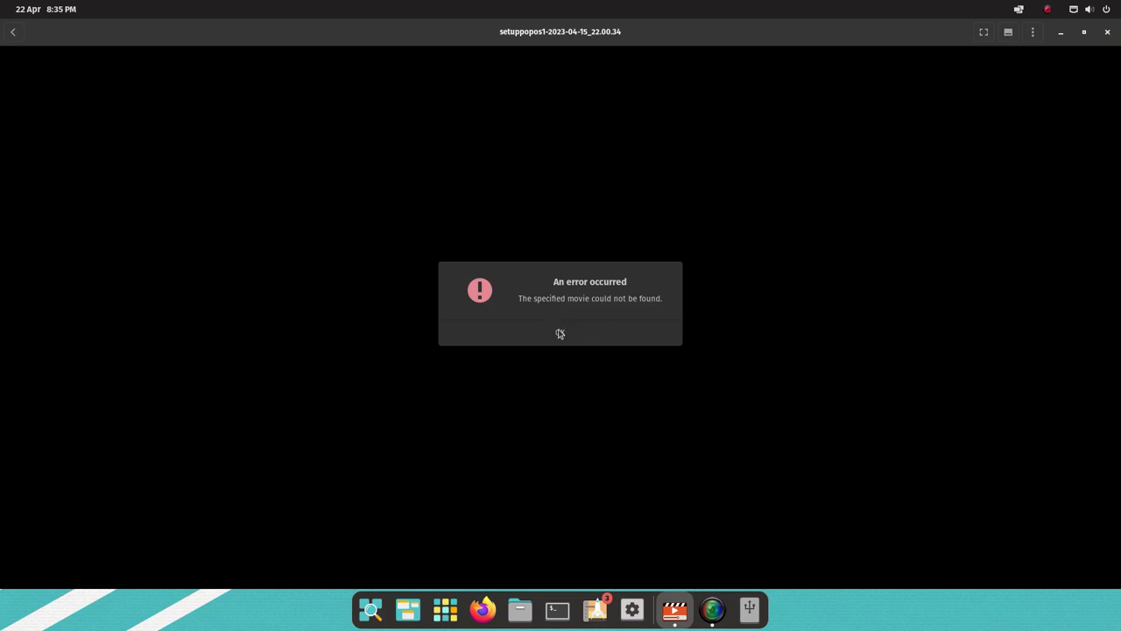
left_click(560, 333)
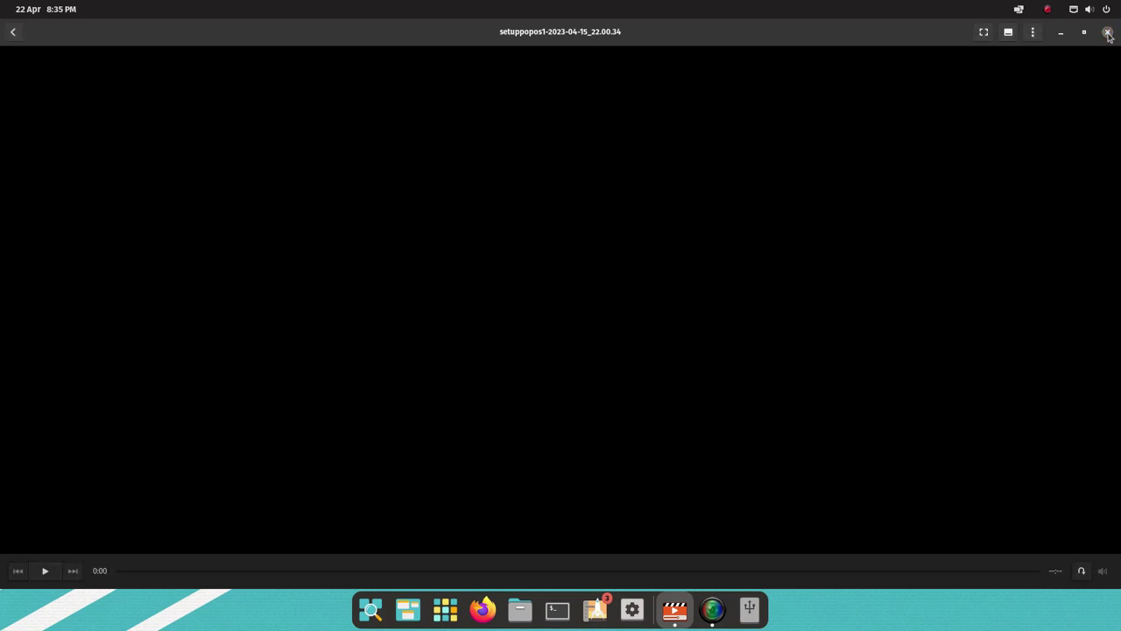
left_click(10, 32)
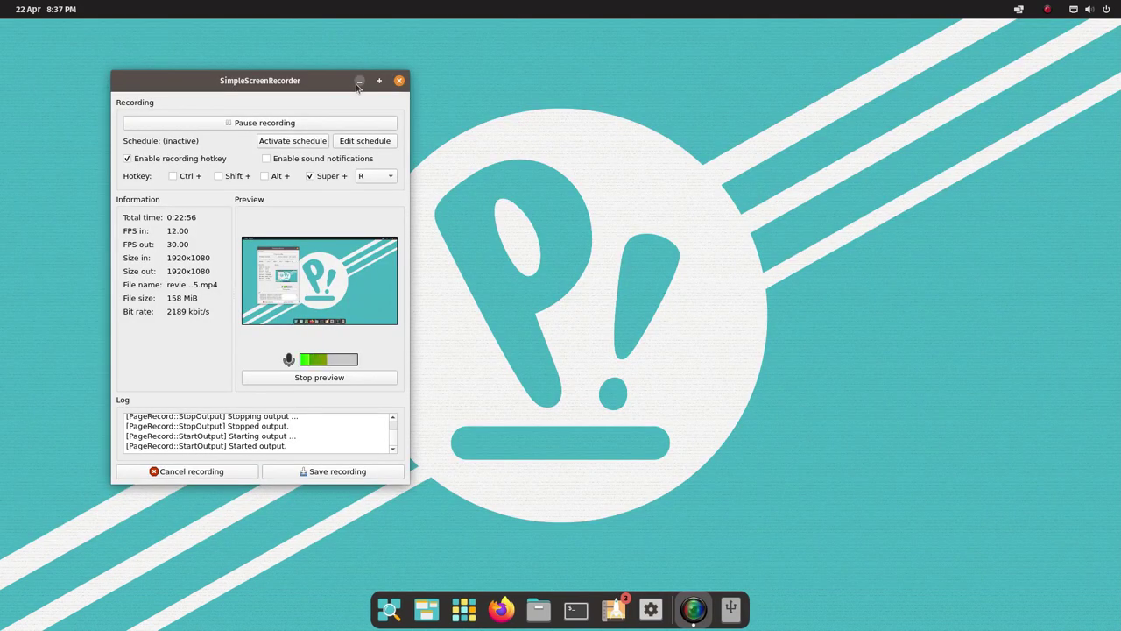
Step: Minimize the SimpleScreenRecorder window and open the application library from the dock
key("super+h")
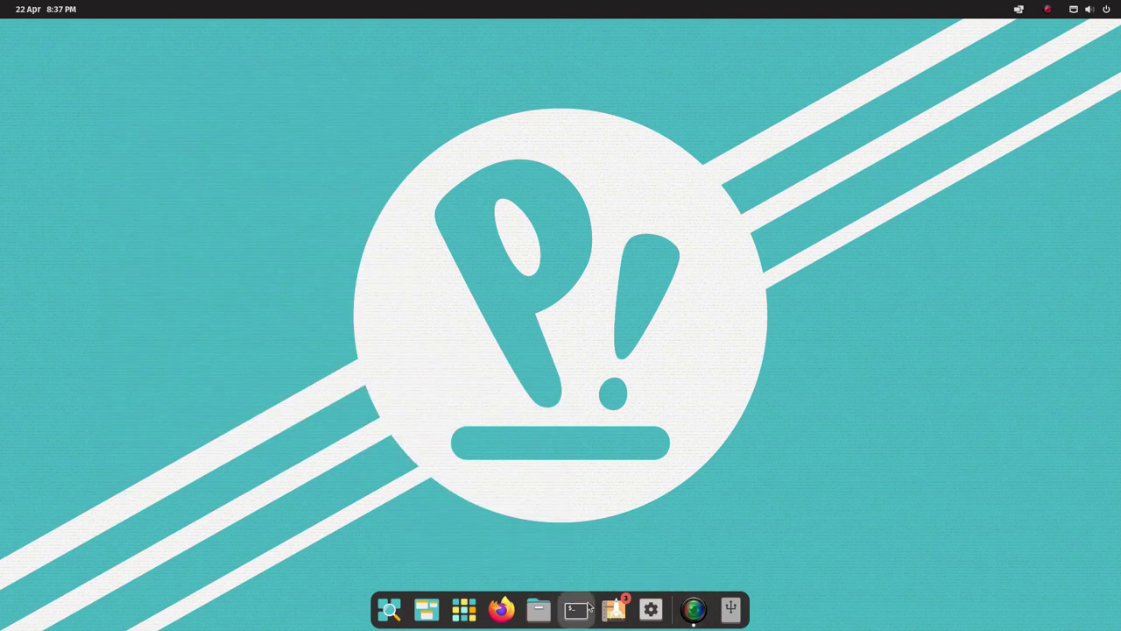
left_click(465, 618)
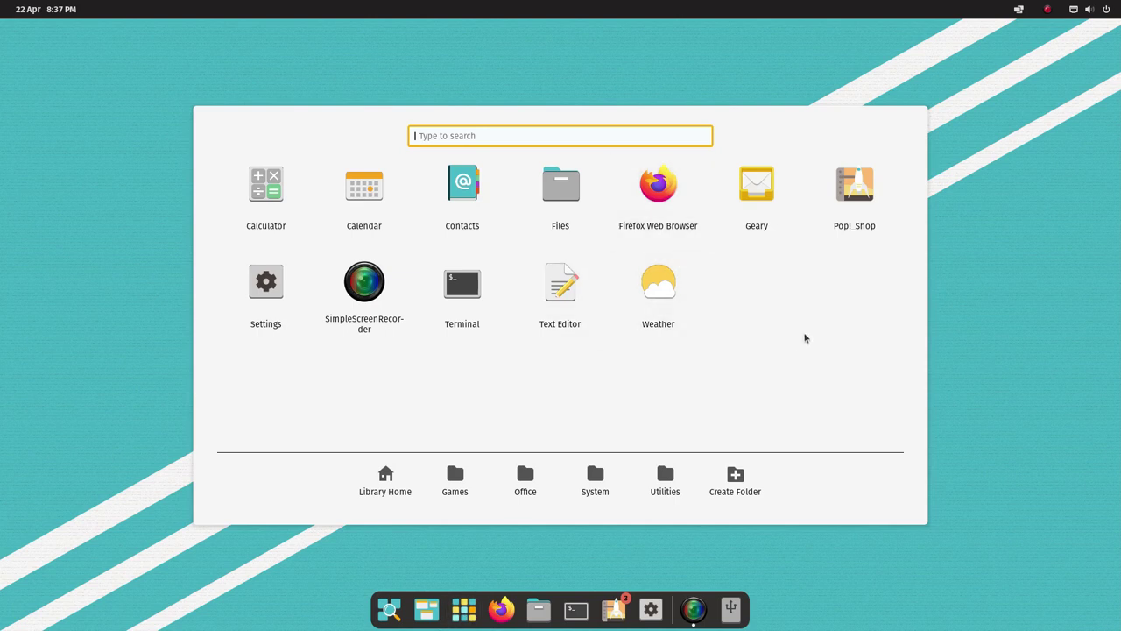
Step: Launch Videos from the Utilities folder and add the local video setuppopos1-2023-04-15_22.00.34.mp4 from the Videos folder
left_click(665, 480)
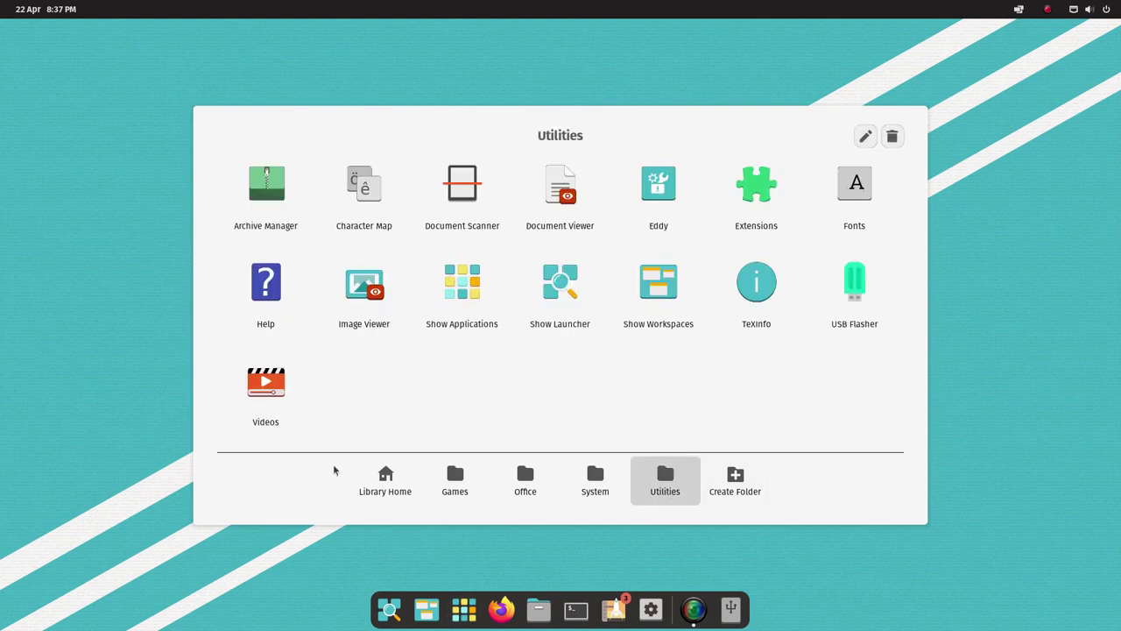
left_click(265, 385)
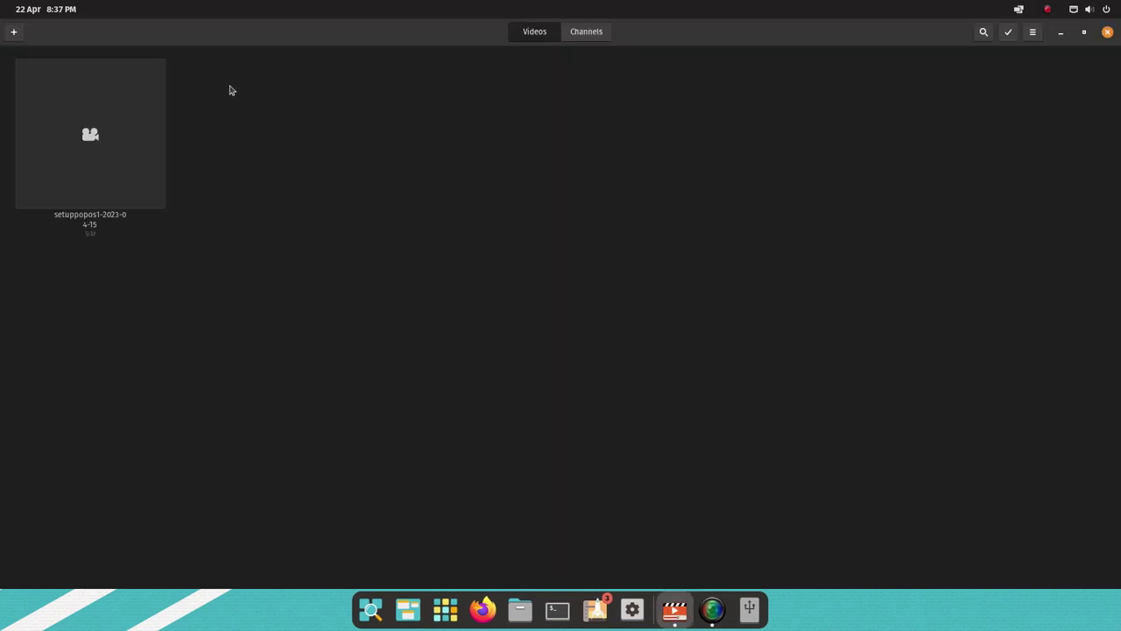
left_click(14, 31)
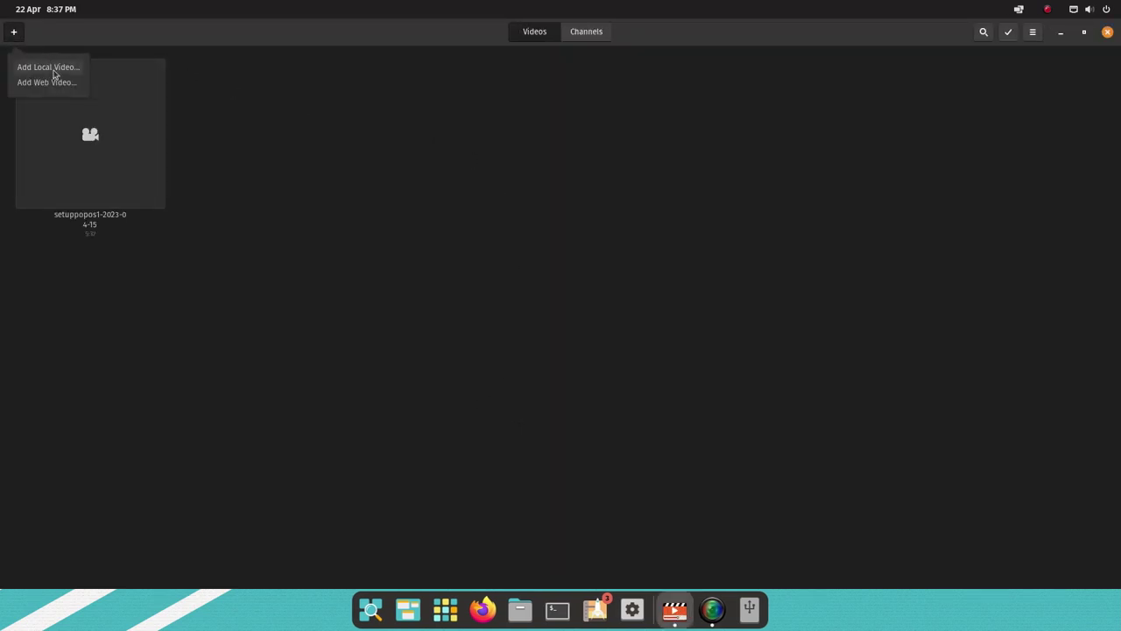
left_click(54, 70)
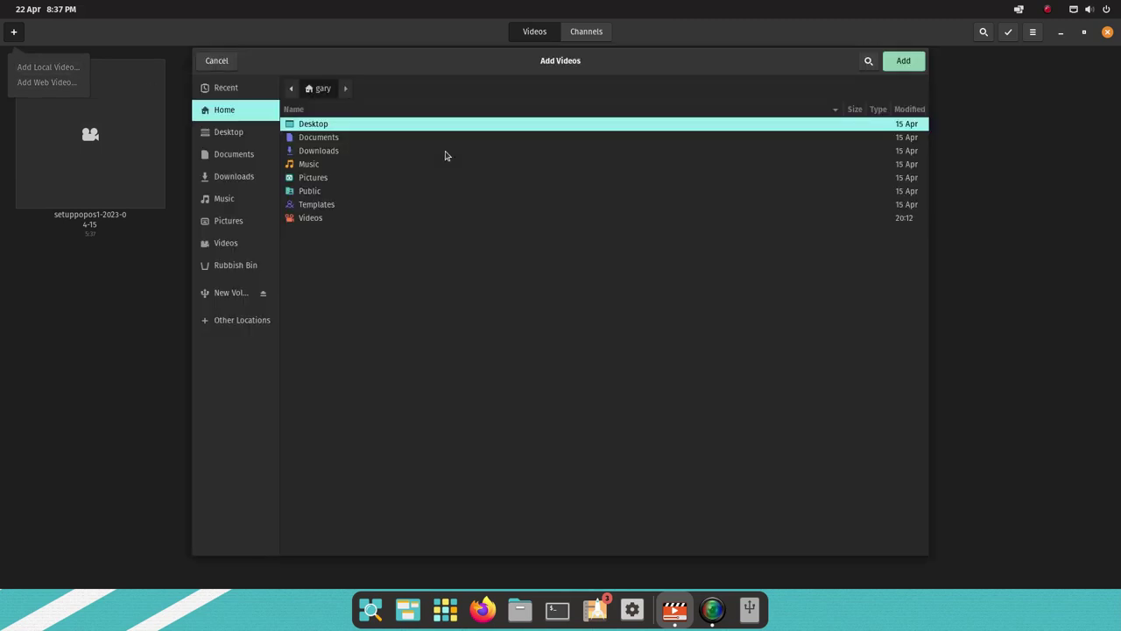
double_click(311, 219)
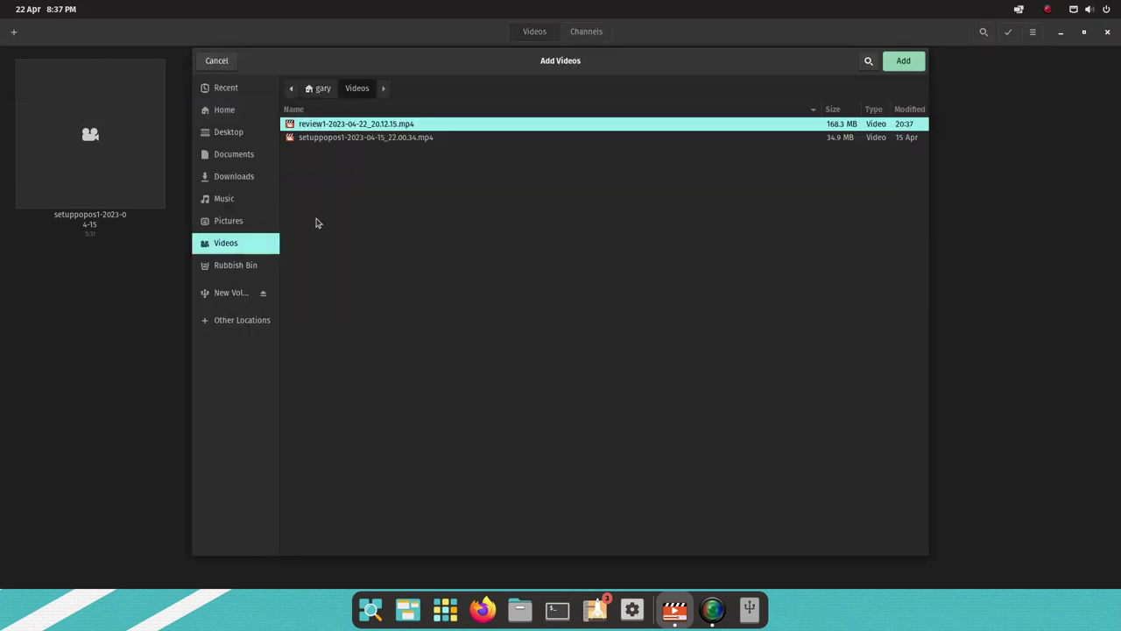
double_click(335, 138)
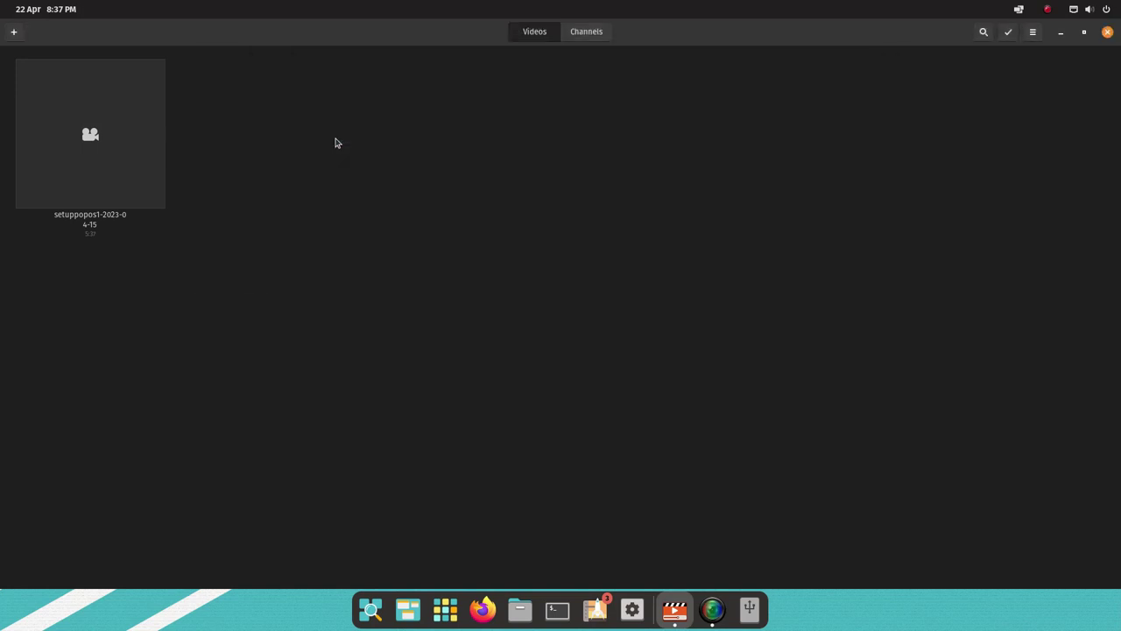
Step: Try to play the setuppopos1-2023-04-15 recording, dismiss the error and close Videos
left_click(100, 150)
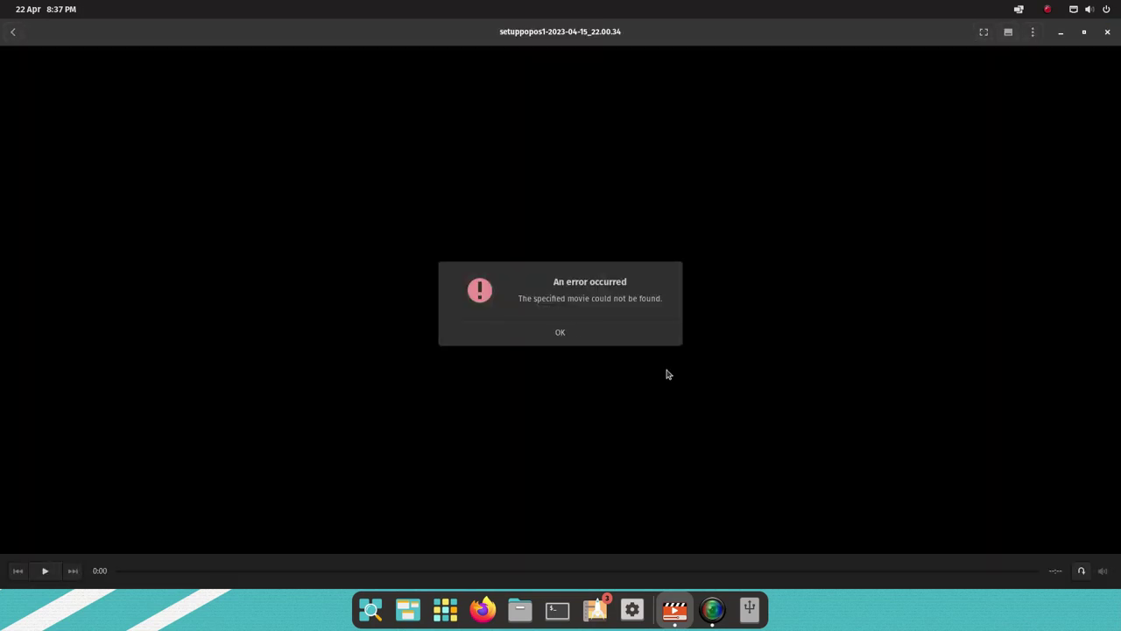
left_click(578, 333)
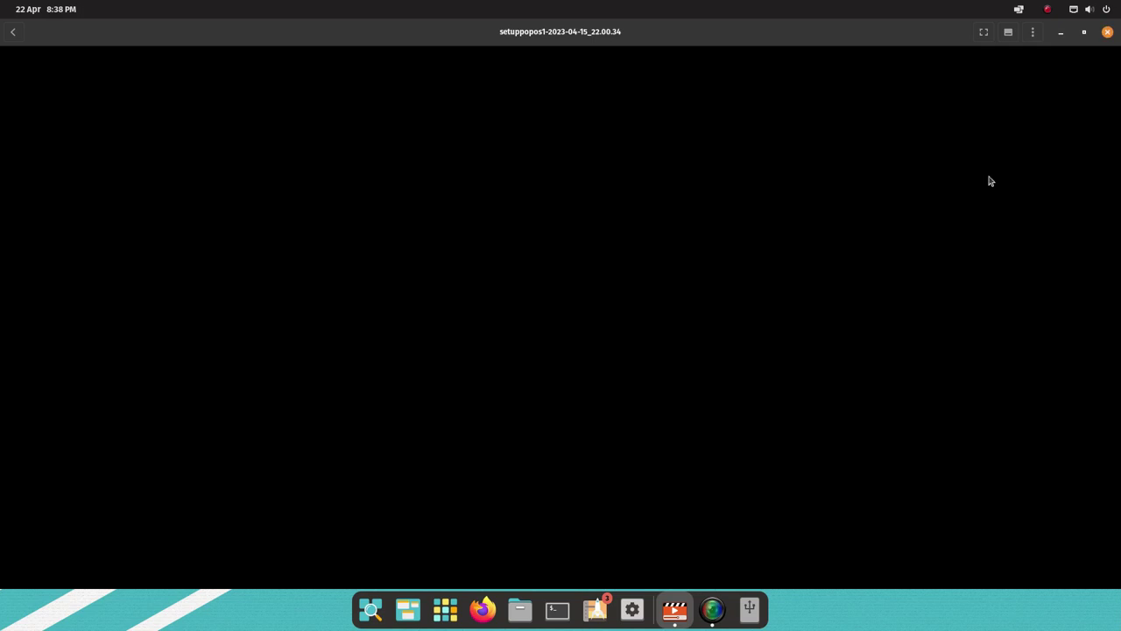
left_click(1106, 33)
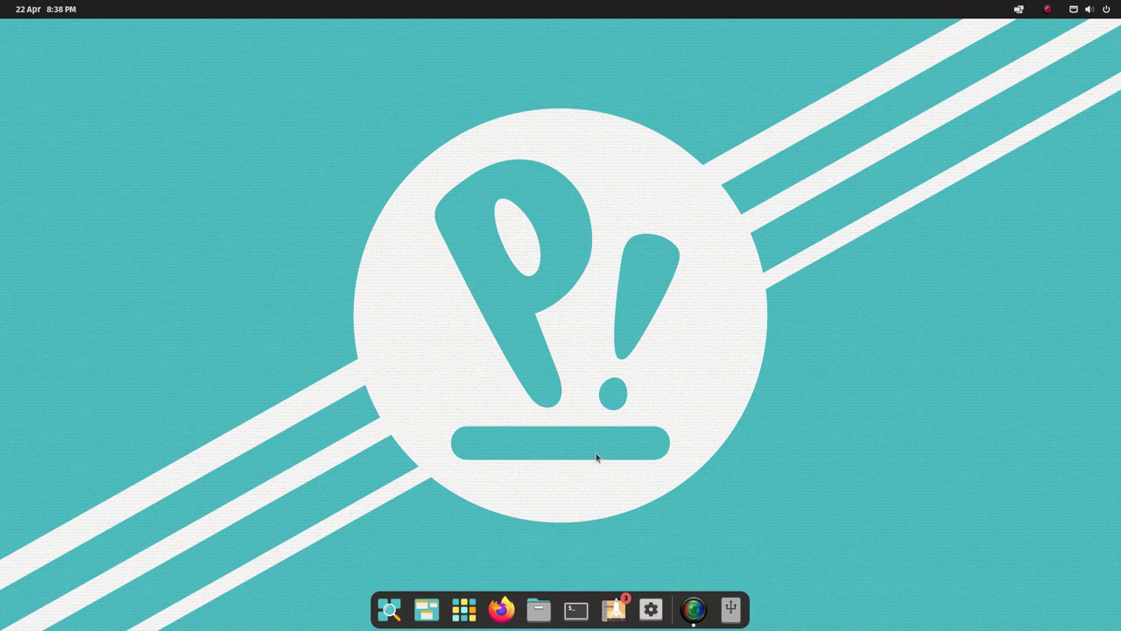
Step: Launch Pop!_Shop in a maximized window and review its official and extra system software sources
left_click(617, 605)
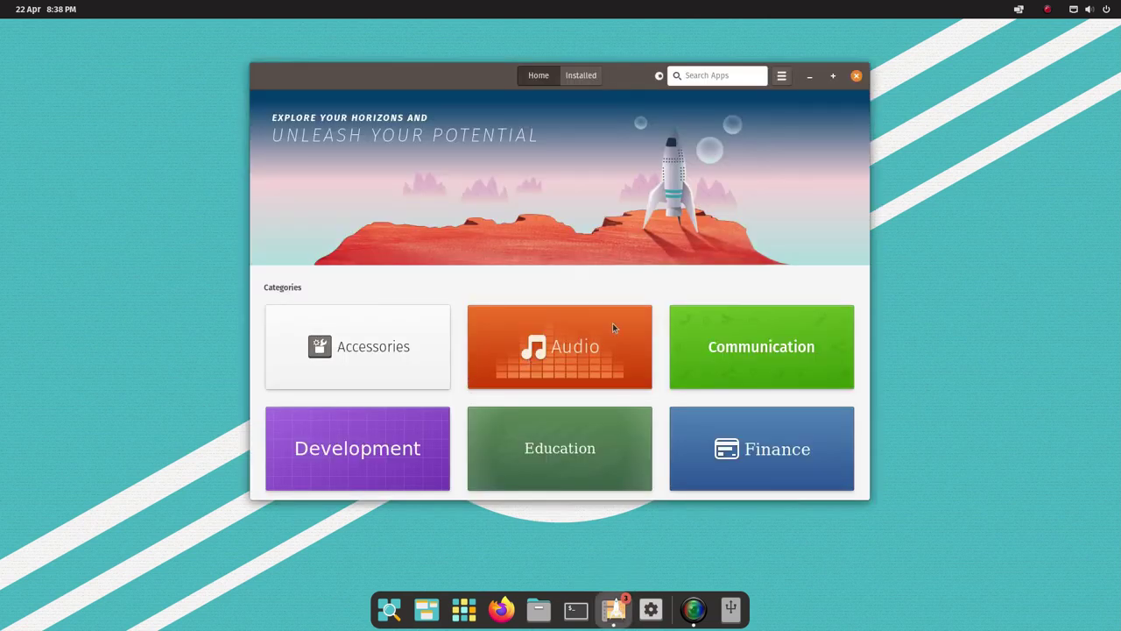
left_click(833, 76)
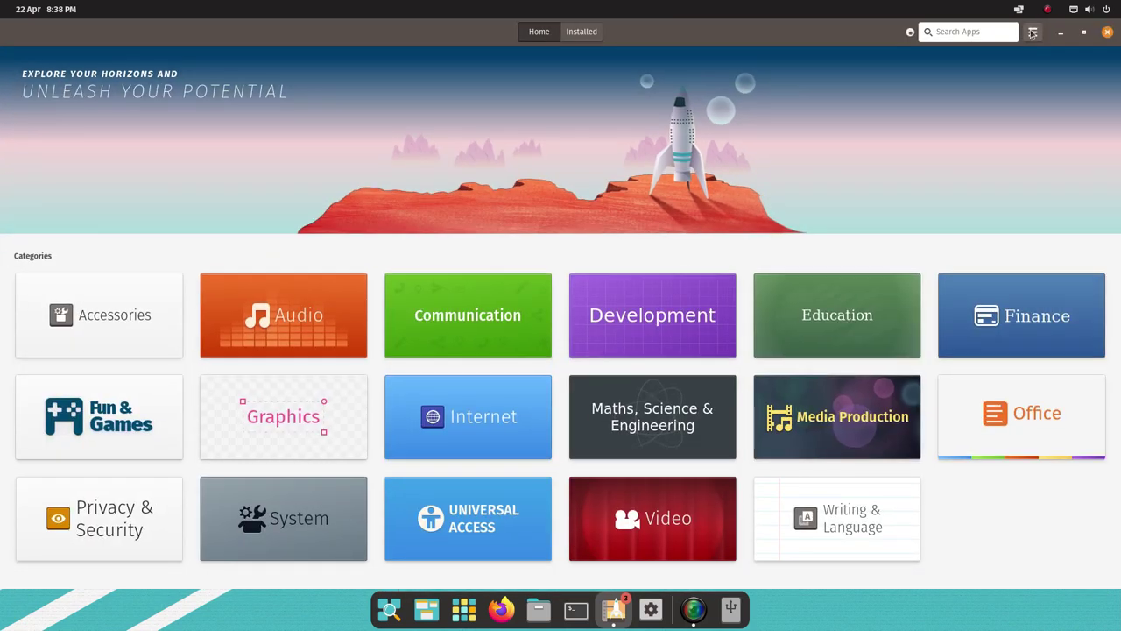
left_click(1033, 32)
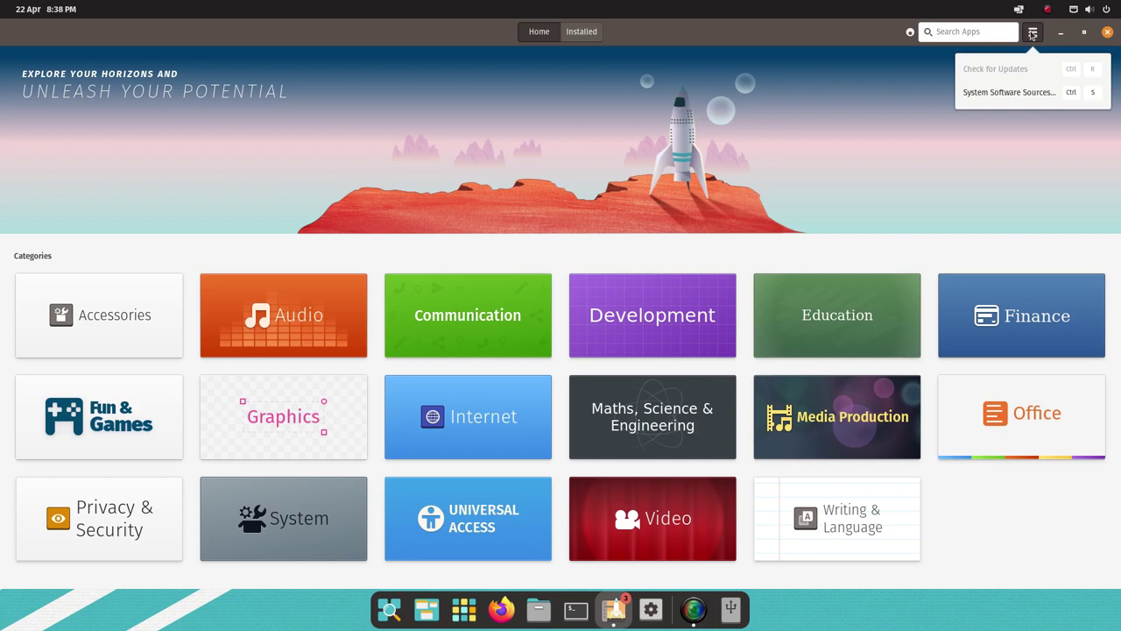
left_click(1007, 93)
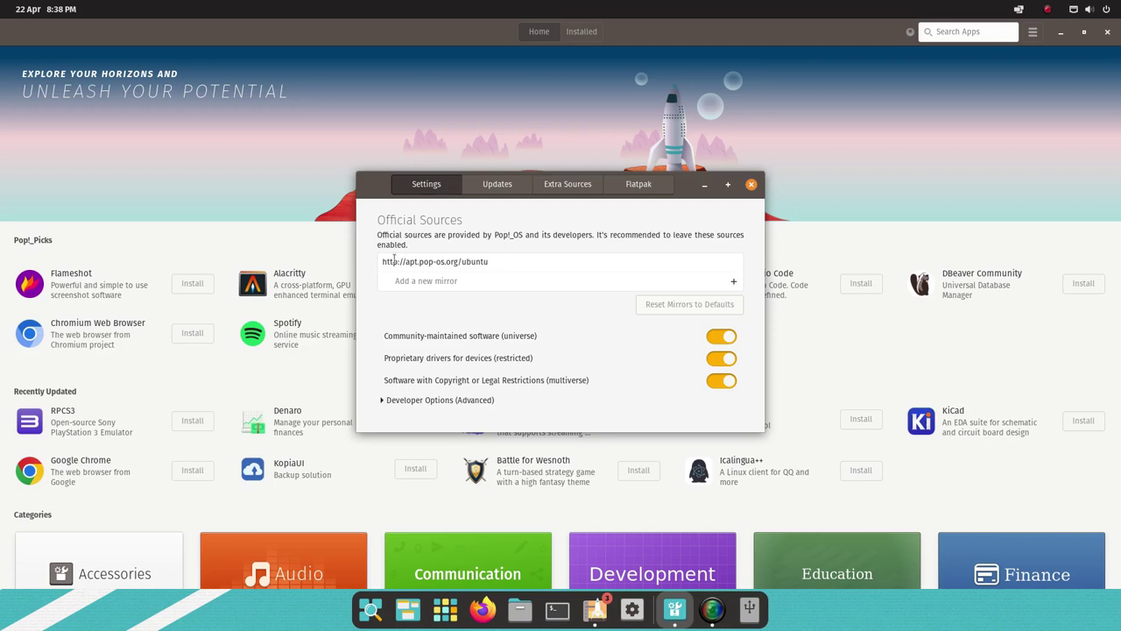
left_click_drag(405, 261, 480, 261)
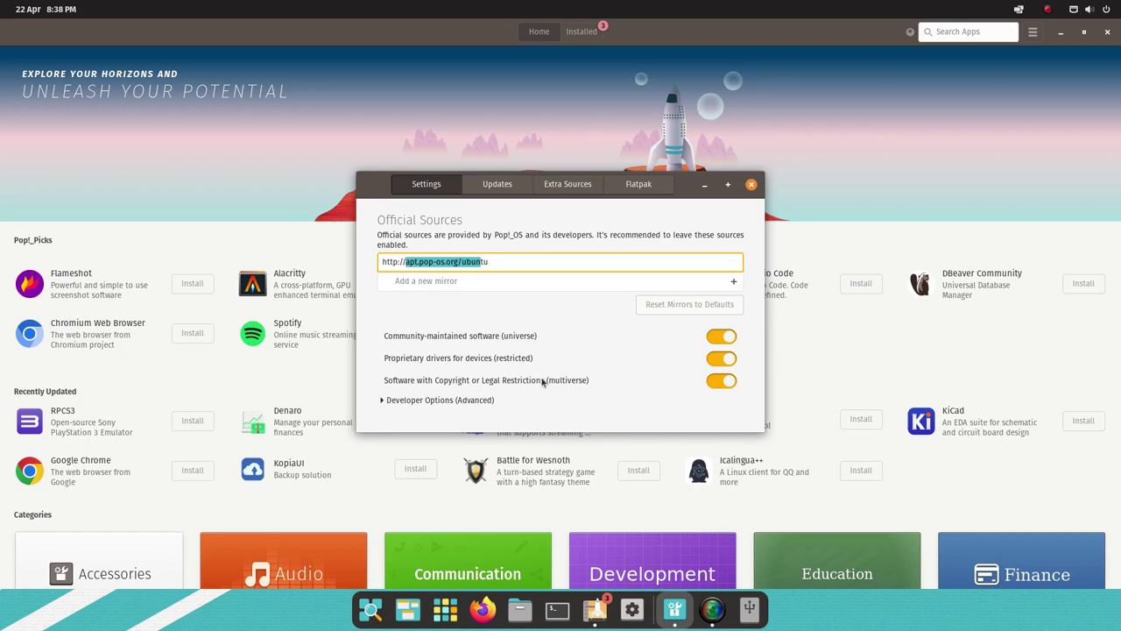
left_click(655, 187)
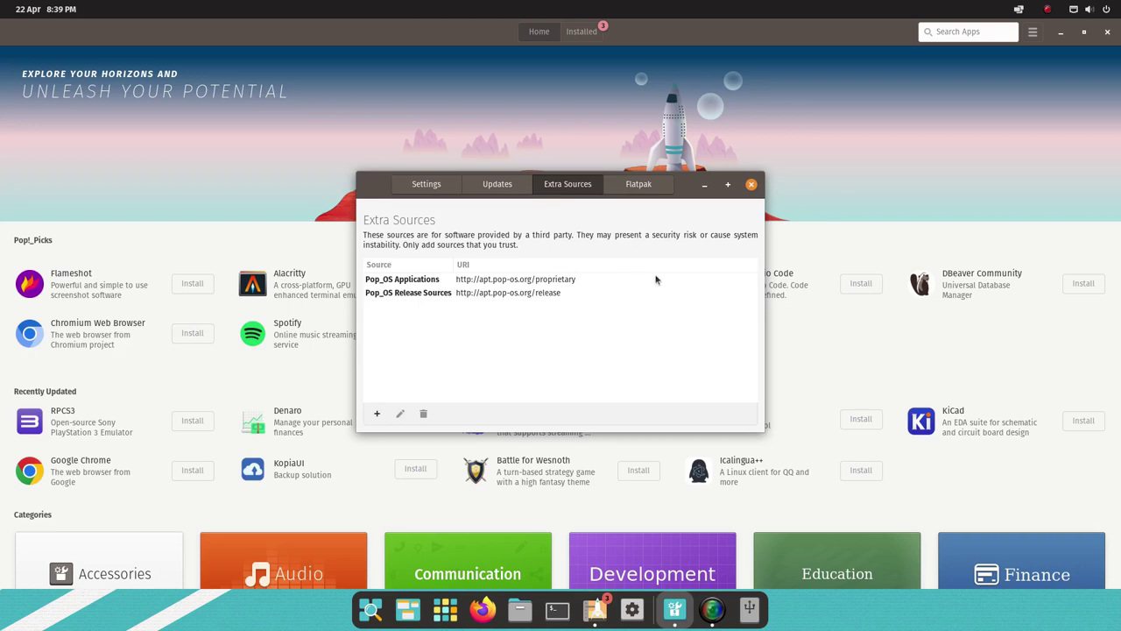
left_click(750, 184)
Step: Start installing Google Chrome, Spotify and Visual Studio Code from the Pop!_Shop home page
left_click(949, 32)
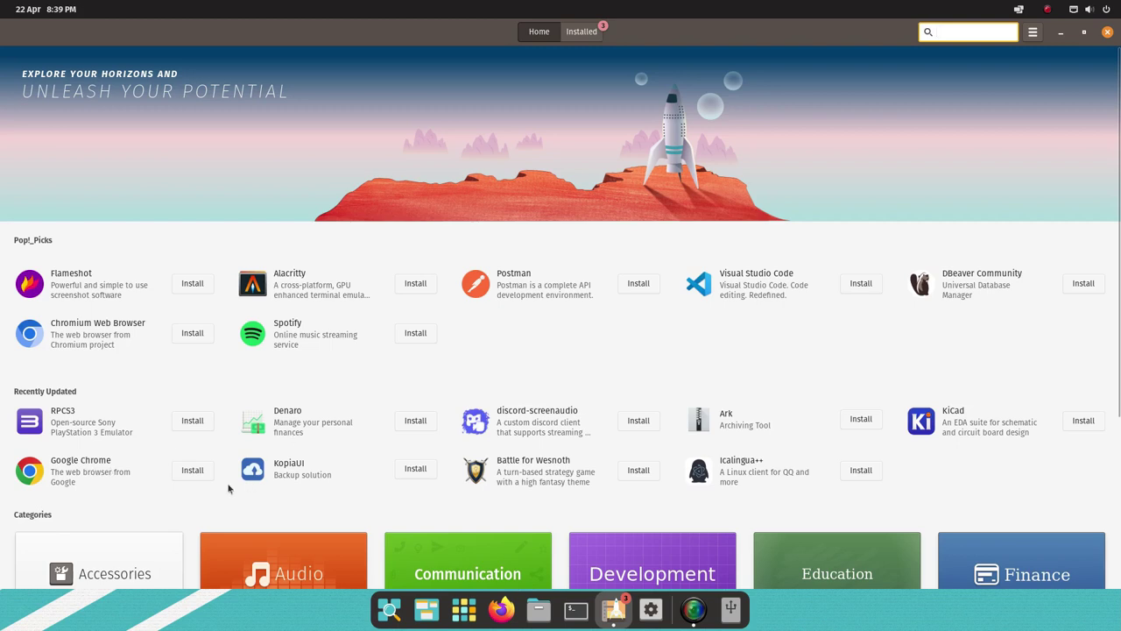
left_click(186, 476)
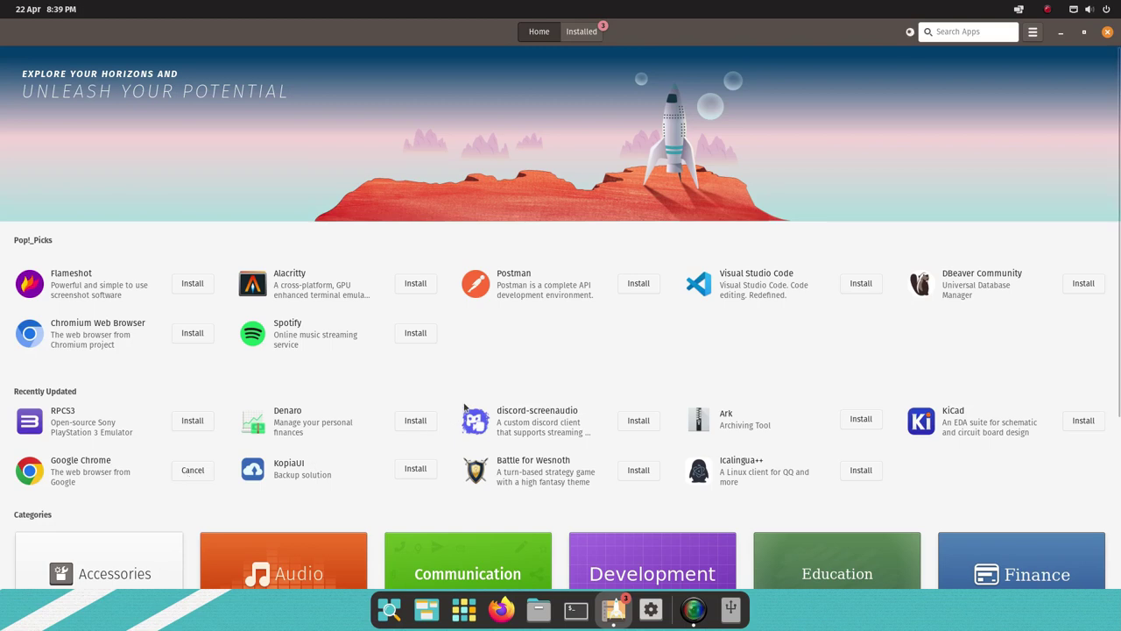
left_click(427, 336)
left_click(863, 284)
Step: Browse the Audio category, examine the details page of the first Rhythmbox listing, and return to the app list
scroll(702, 341, "down", 5)
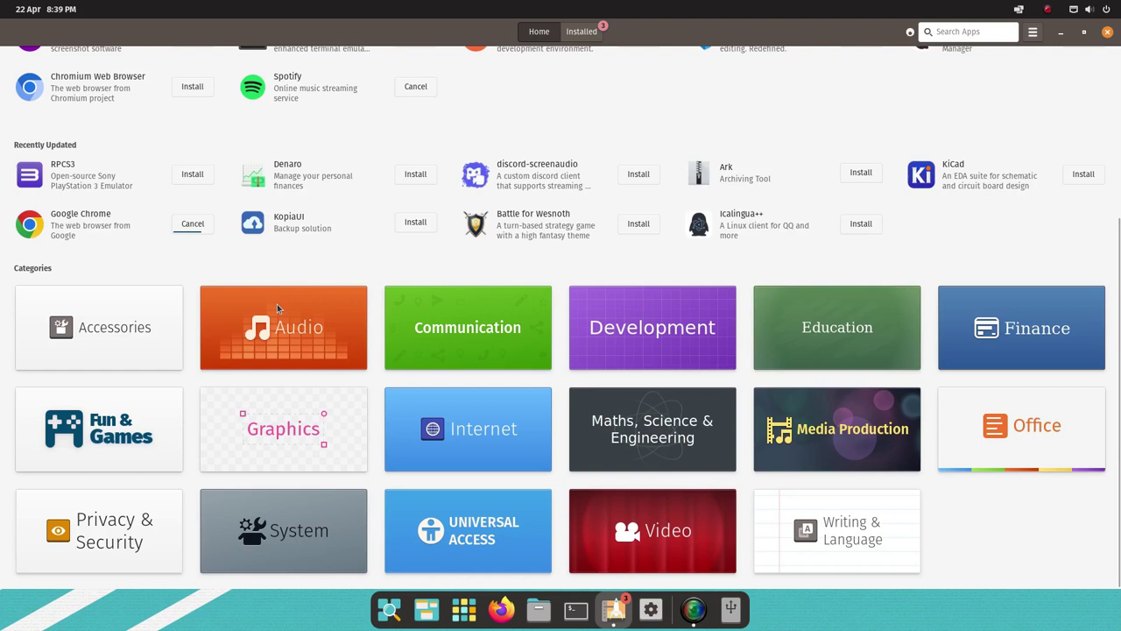
left_click(277, 308)
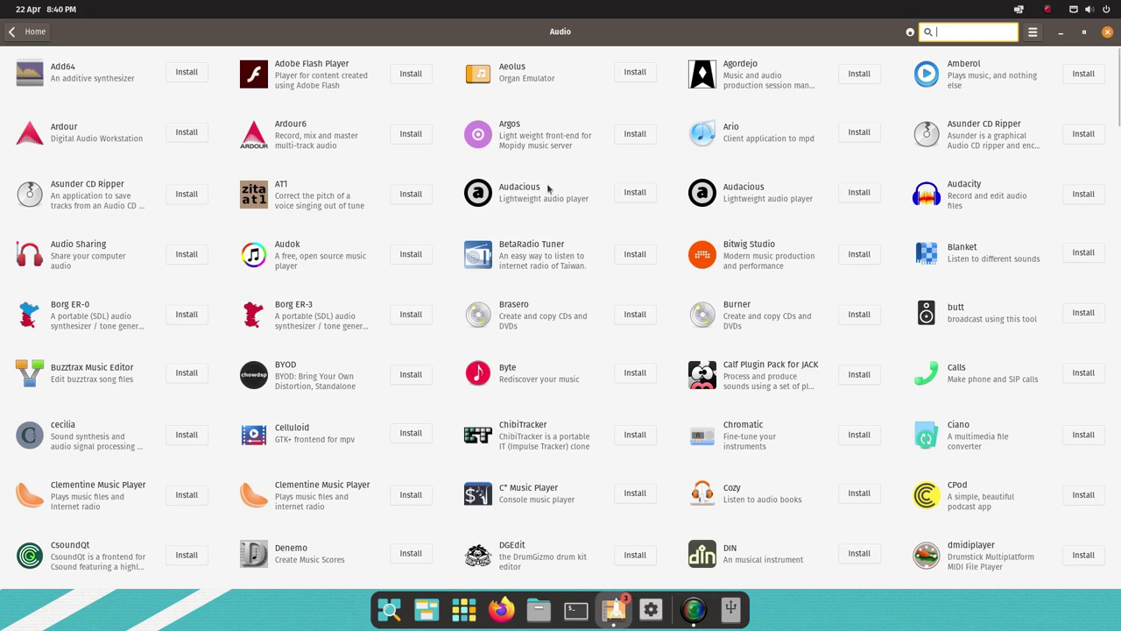
scroll(630, 248, "down", 20)
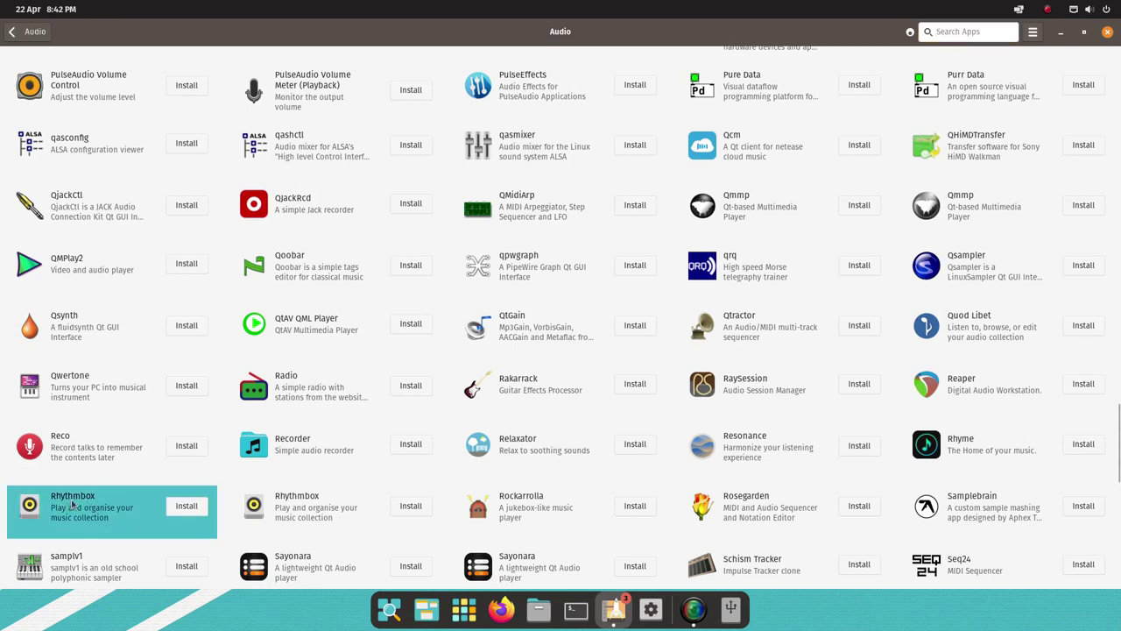
left_click(69, 504)
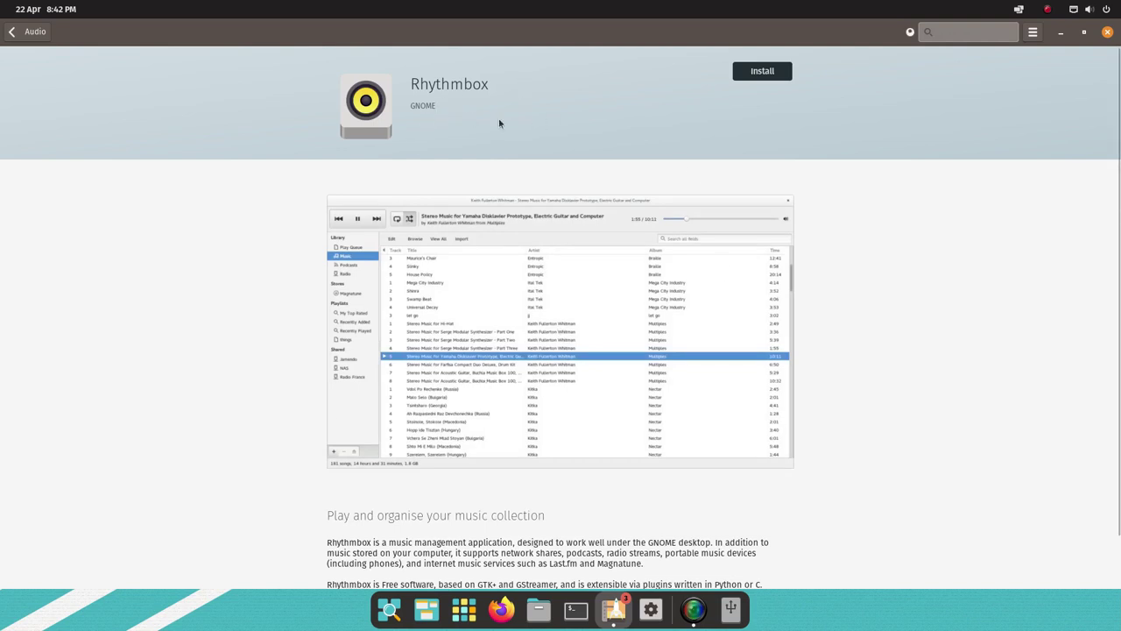
scroll(749, 320, "down", 1)
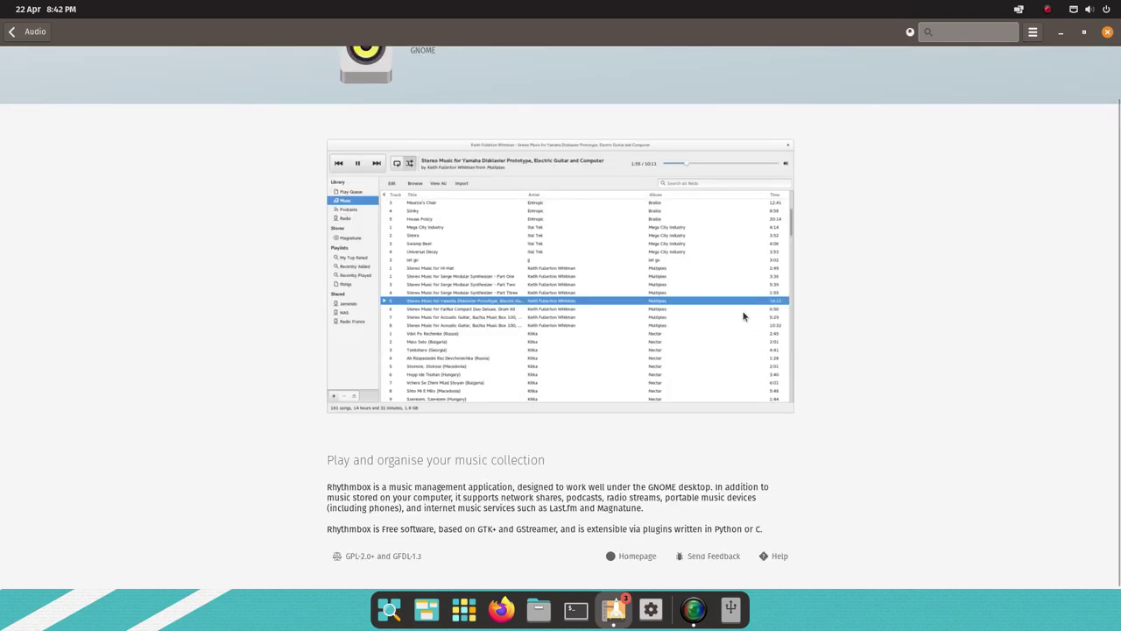
scroll(743, 314, "up", 1)
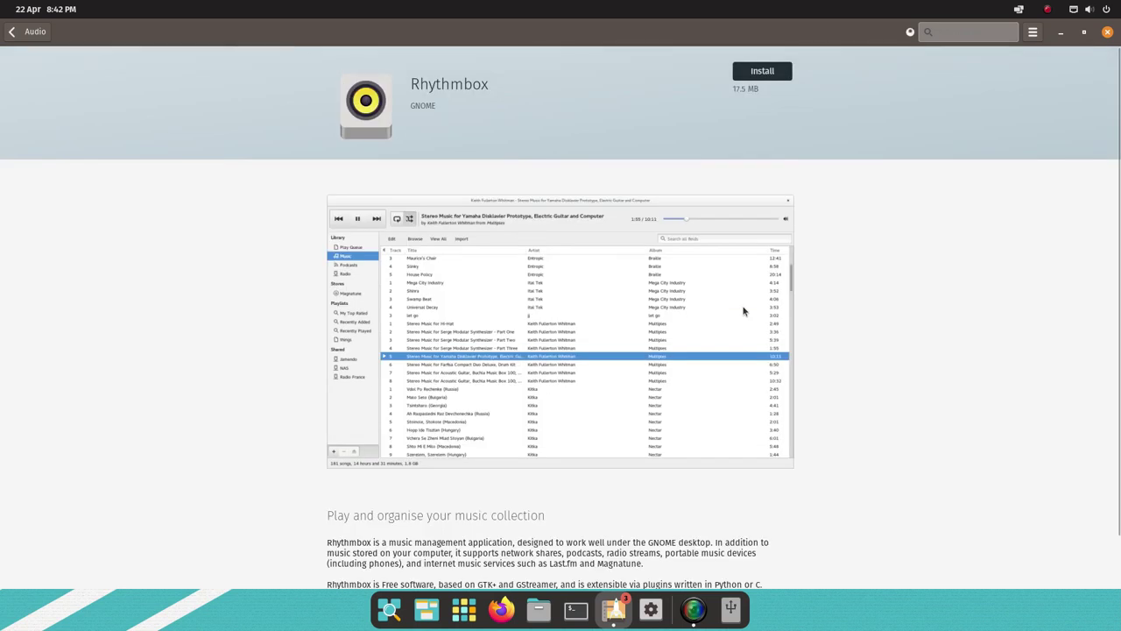
scroll(742, 311, "down", 1)
scroll(743, 310, "up", 1)
scroll(743, 311, "down", 1)
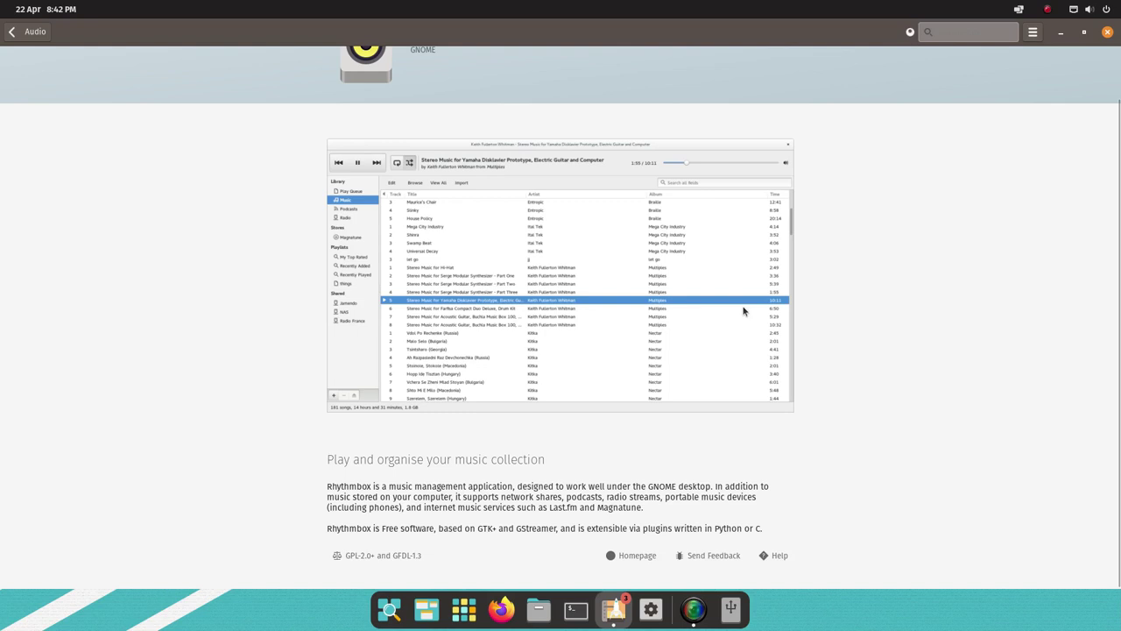
scroll(743, 311, "up", 1)
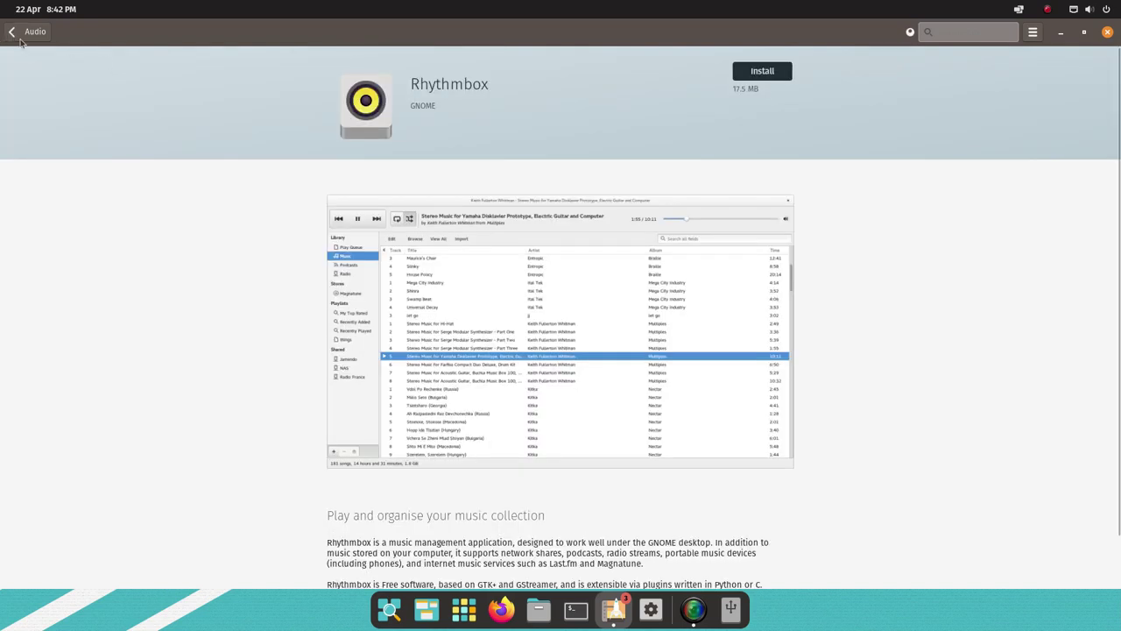
left_click(32, 32)
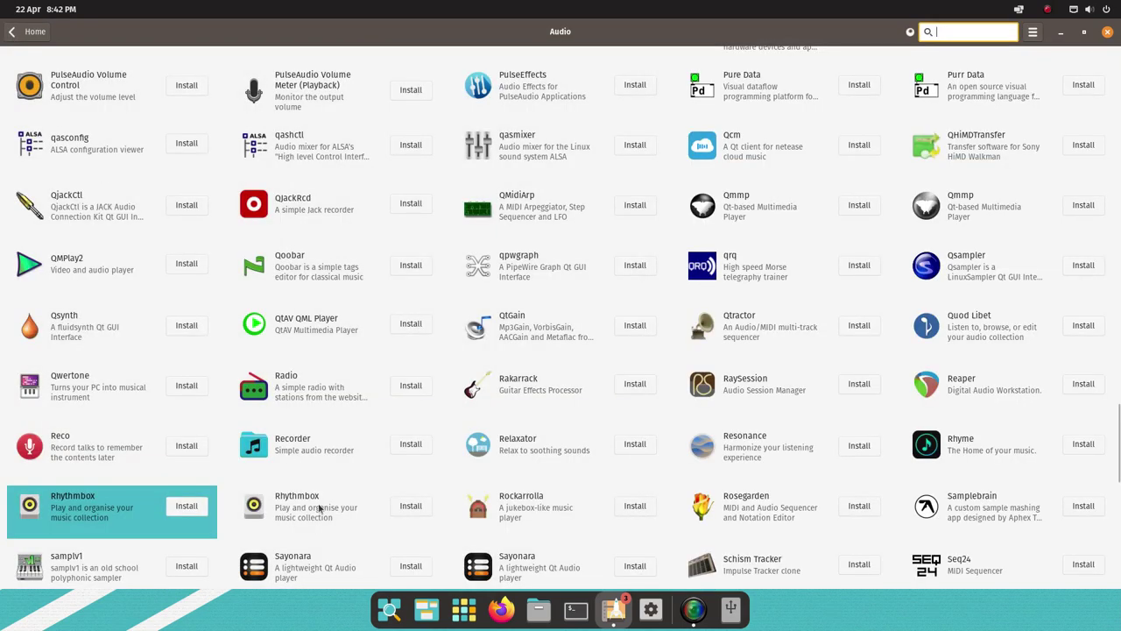
Step: Examine the second Rhythmbox listing's download size, description and release notes
left_click(292, 506)
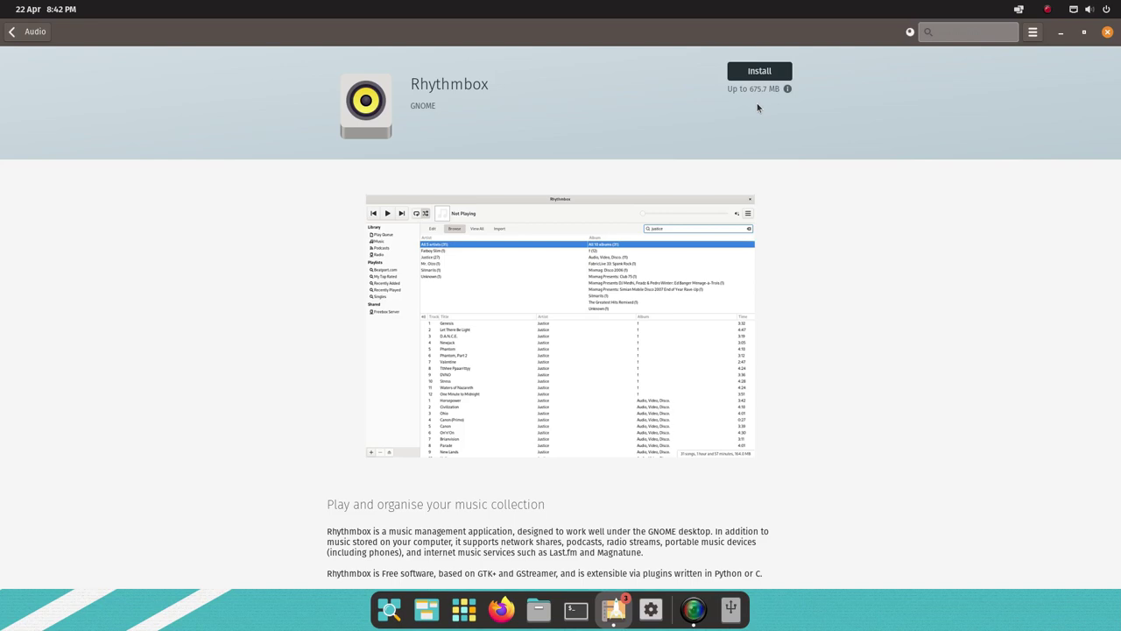
scroll(757, 102, "down", 3)
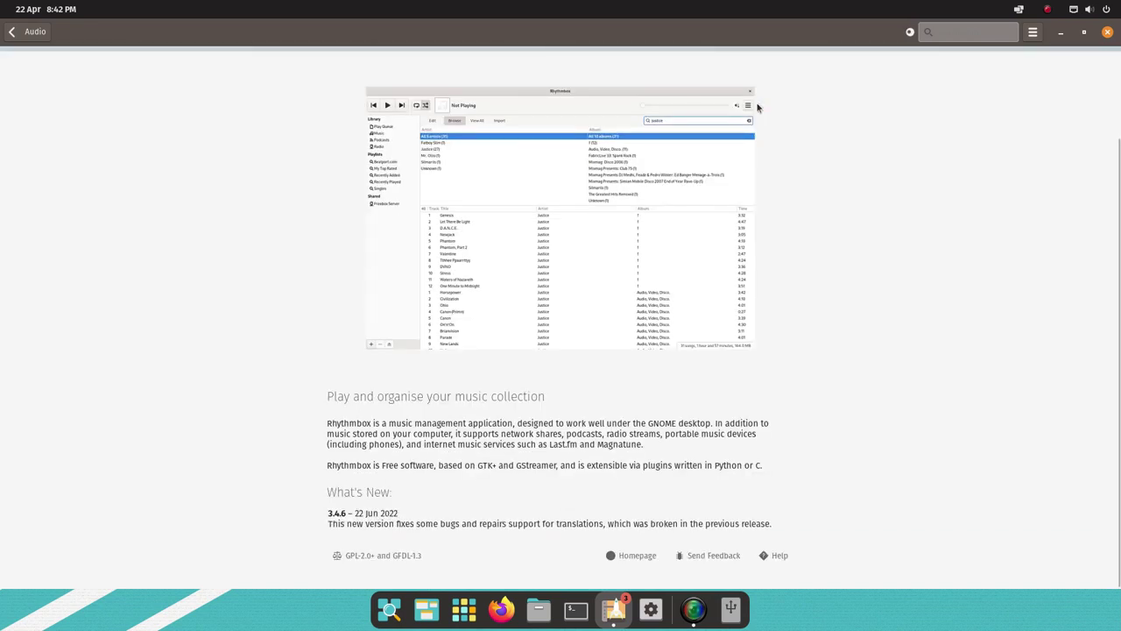
scroll(757, 106, "up", 3)
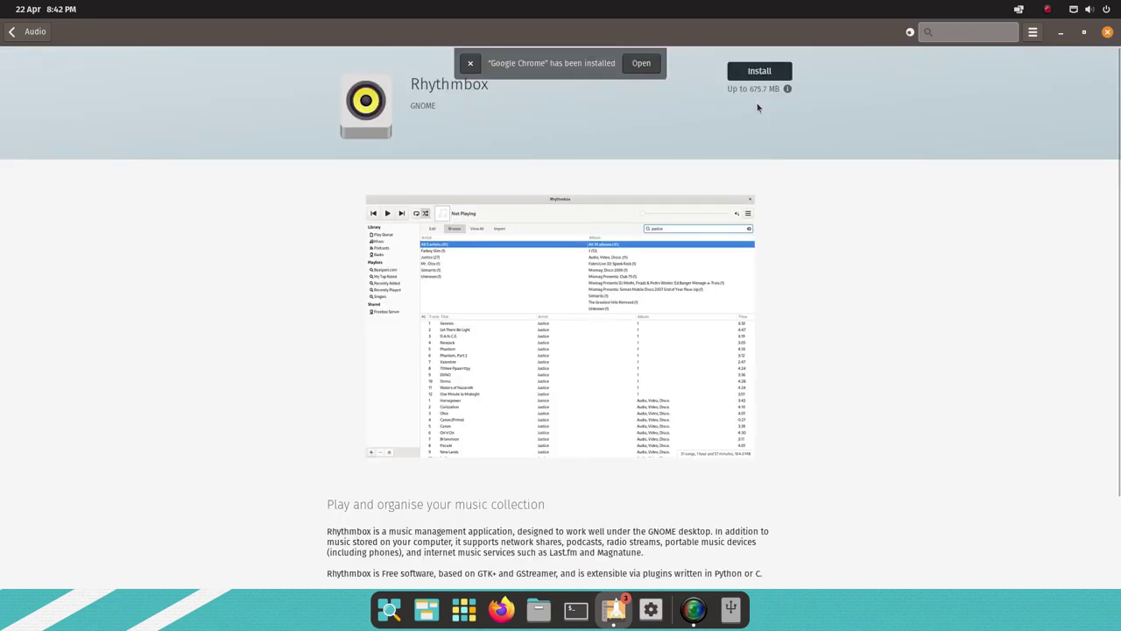
scroll(759, 107, "down", 3)
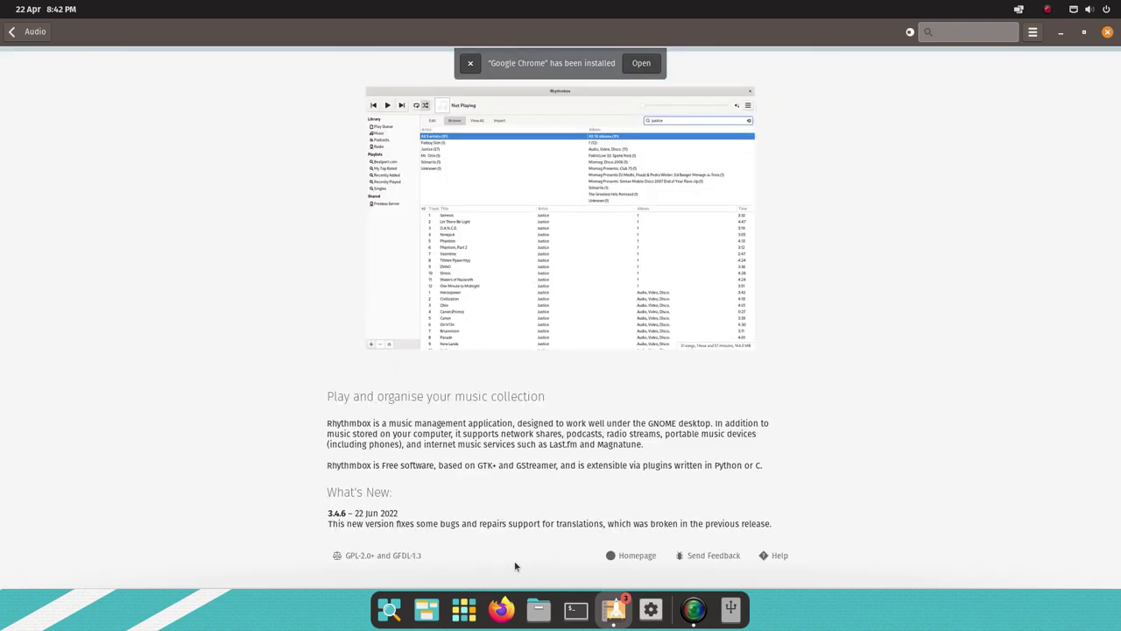
scroll(466, 538, "up", 3)
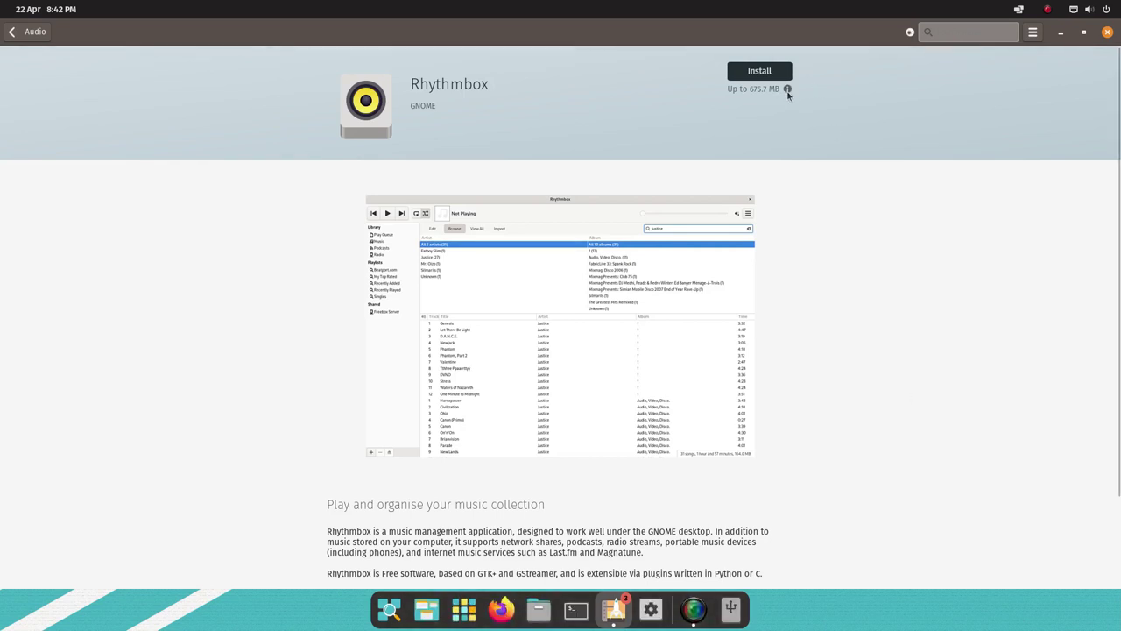
scroll(814, 170, "down", 3)
scroll(846, 183, "up", 3)
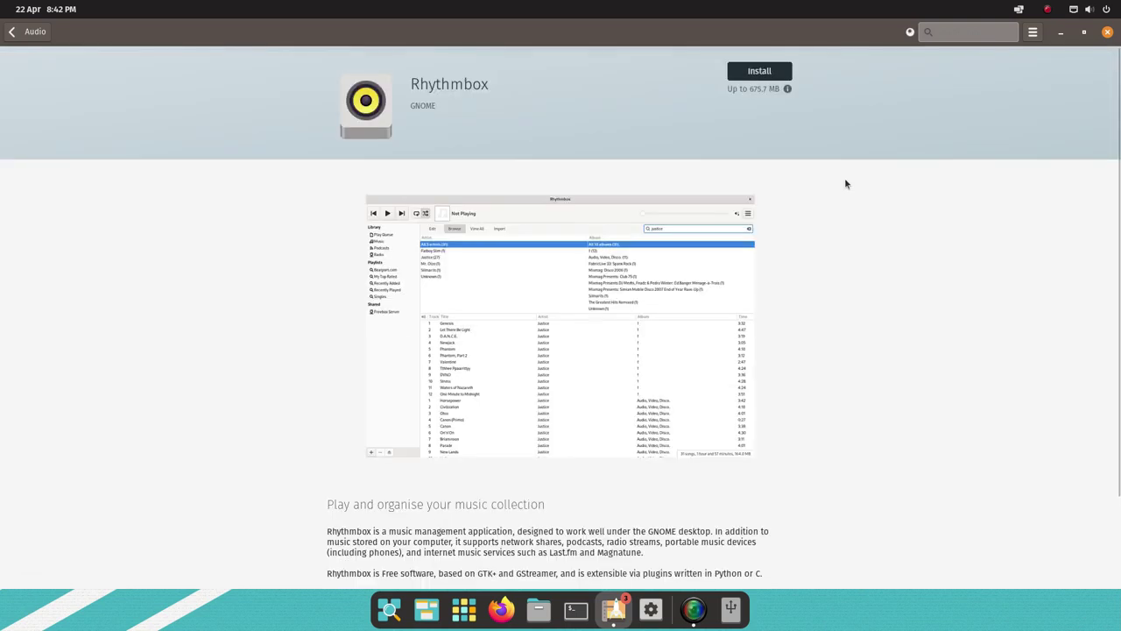
Step: Return to the Audio list and start installing Rhythmbox from its first listing
left_click(13, 34)
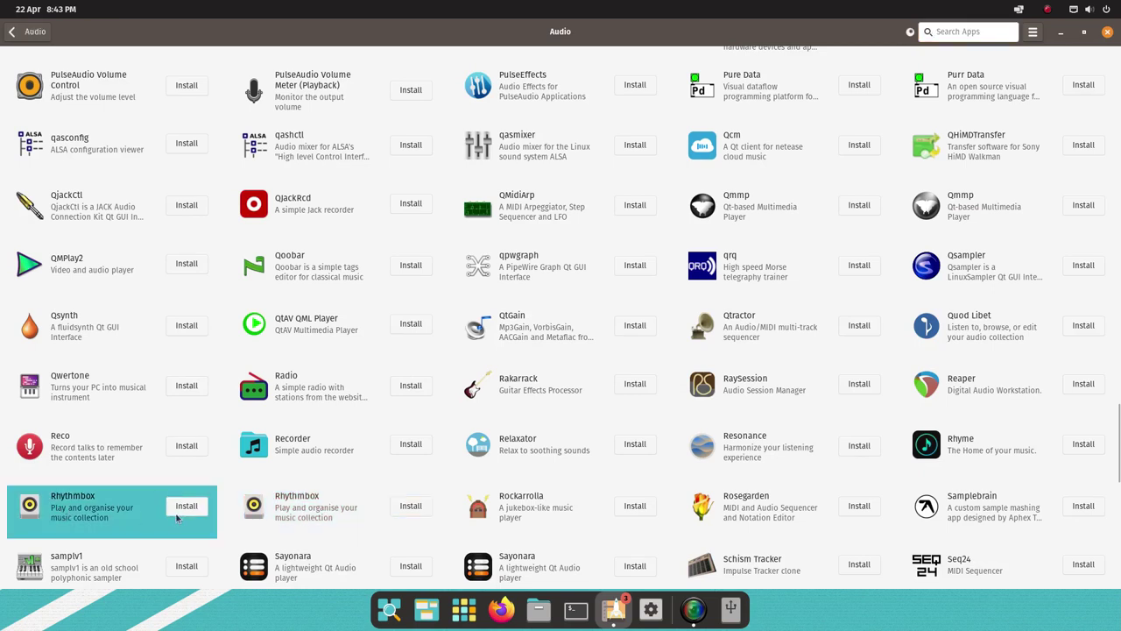
left_click(158, 506)
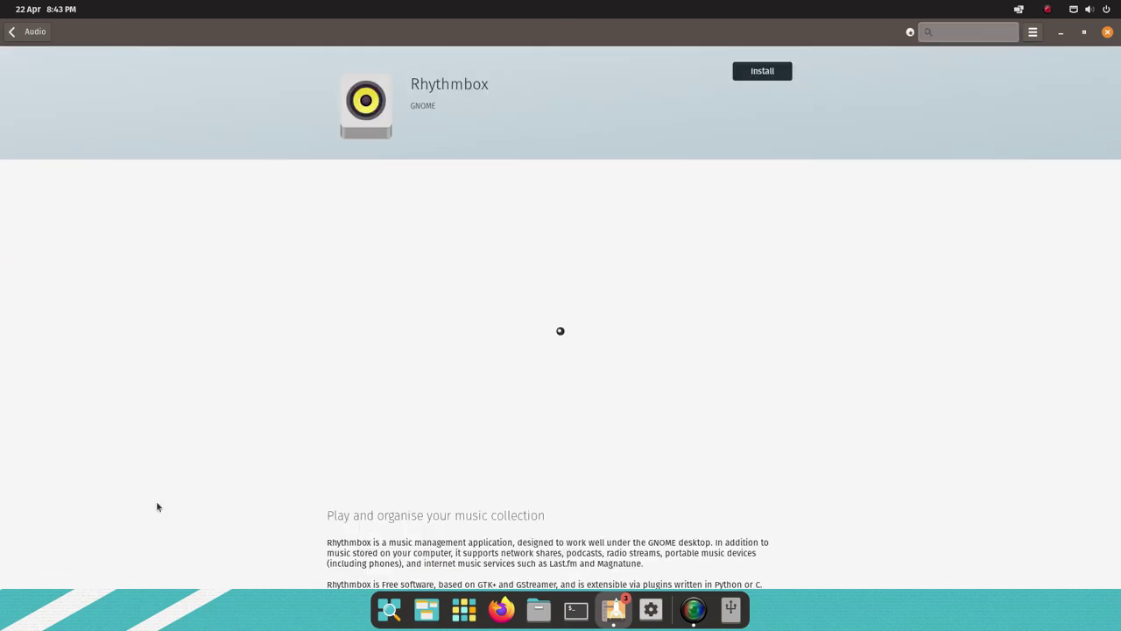
left_click(753, 74)
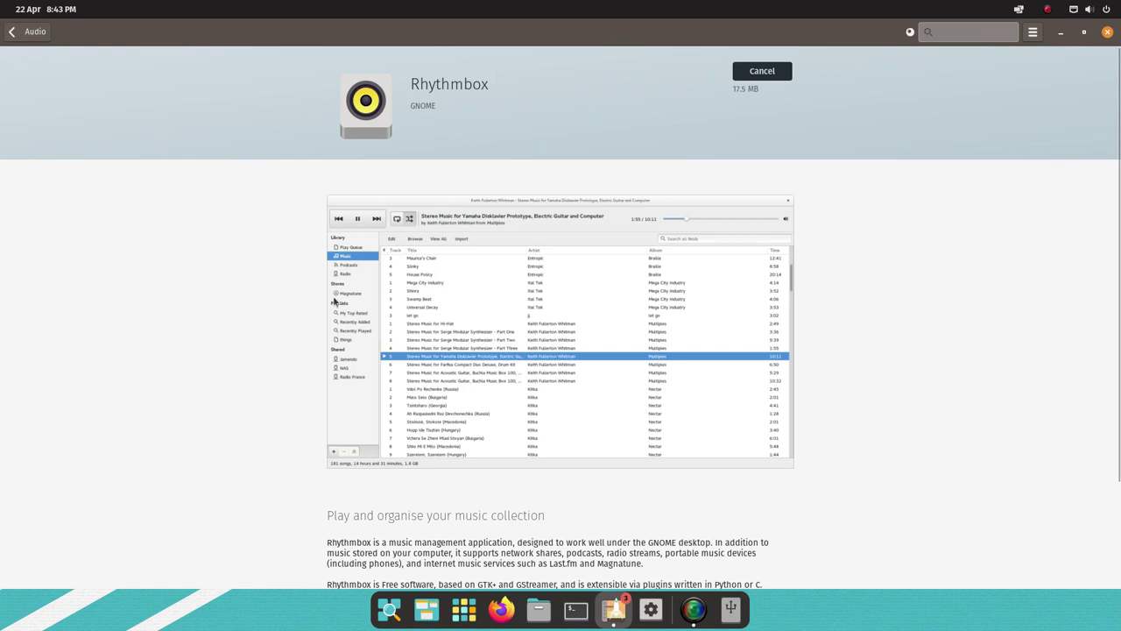
Step: Open the application library and authorise the pending software installation with the account password
left_click(459, 616)
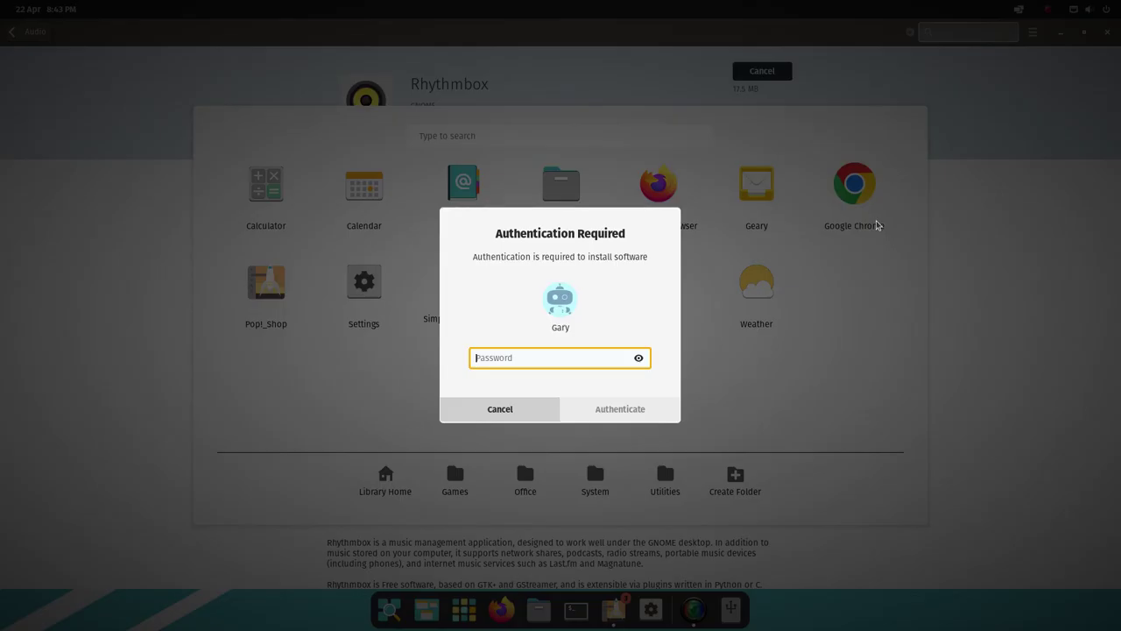
type("●●●●●●")
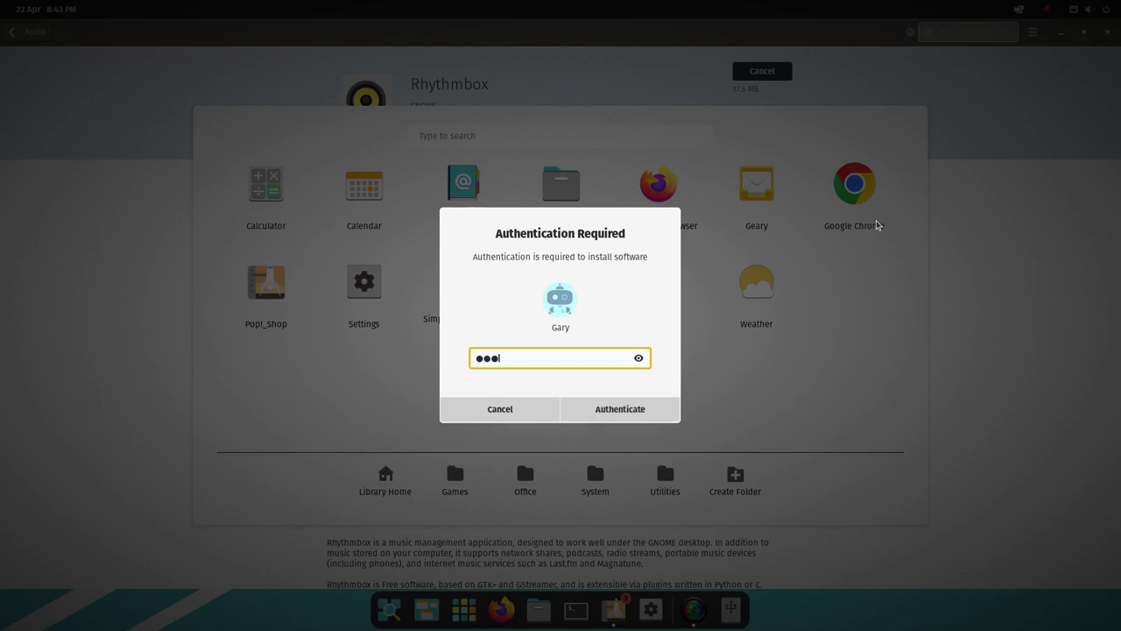
type("●●●●")
key("Return")
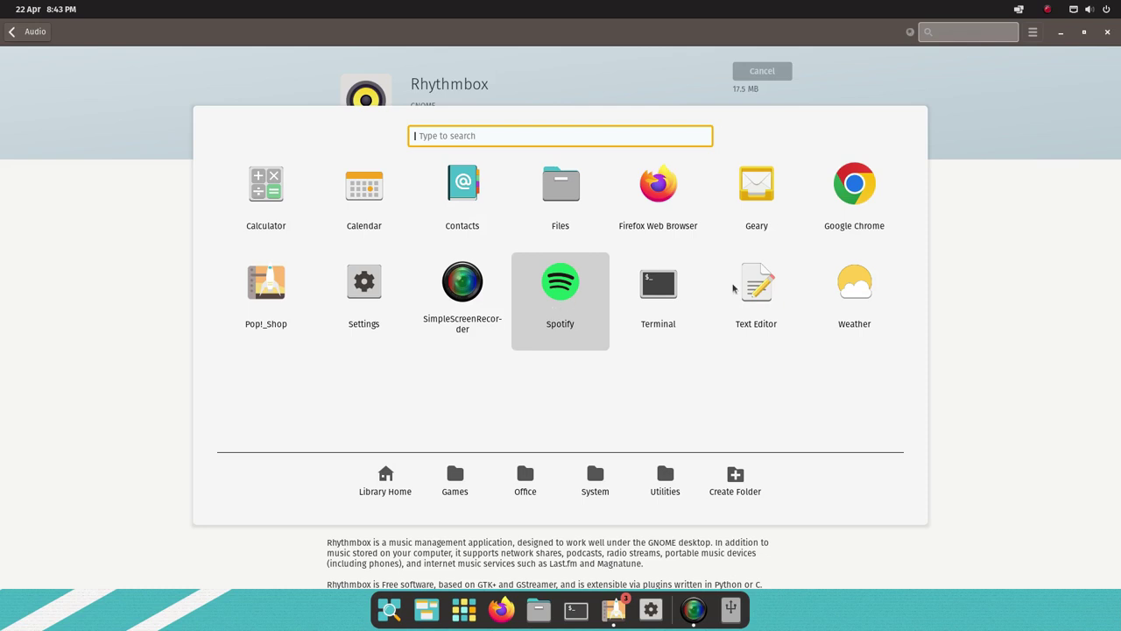
Step: Launch Google Chrome as the default browser with usage statistics and crash reports turned off, and close the browser window
left_click(854, 195)
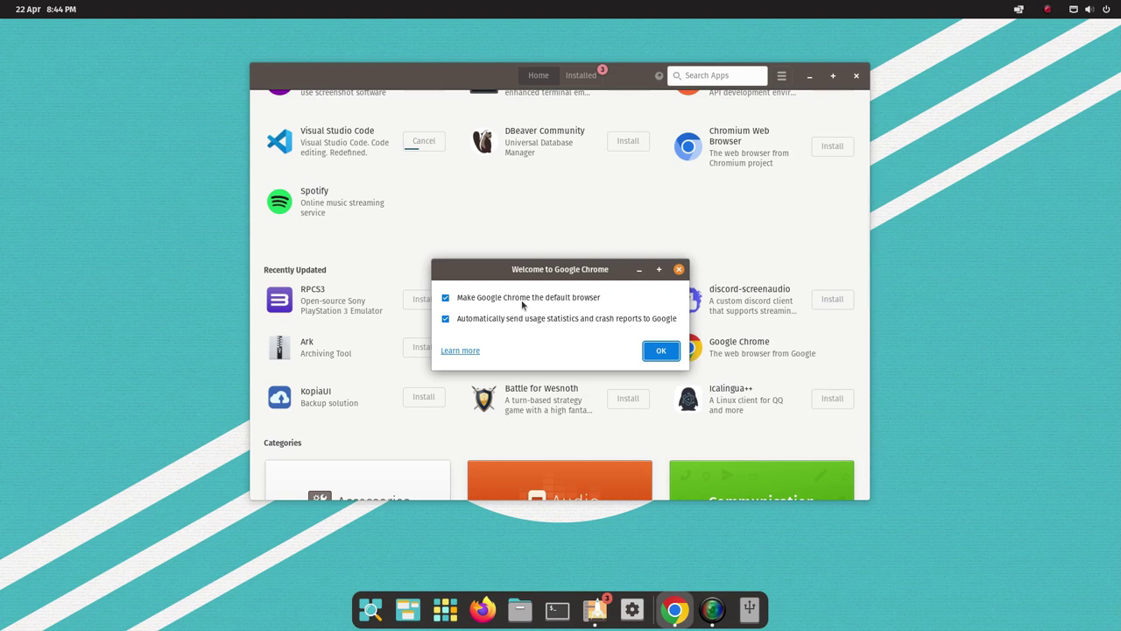
left_click(550, 318)
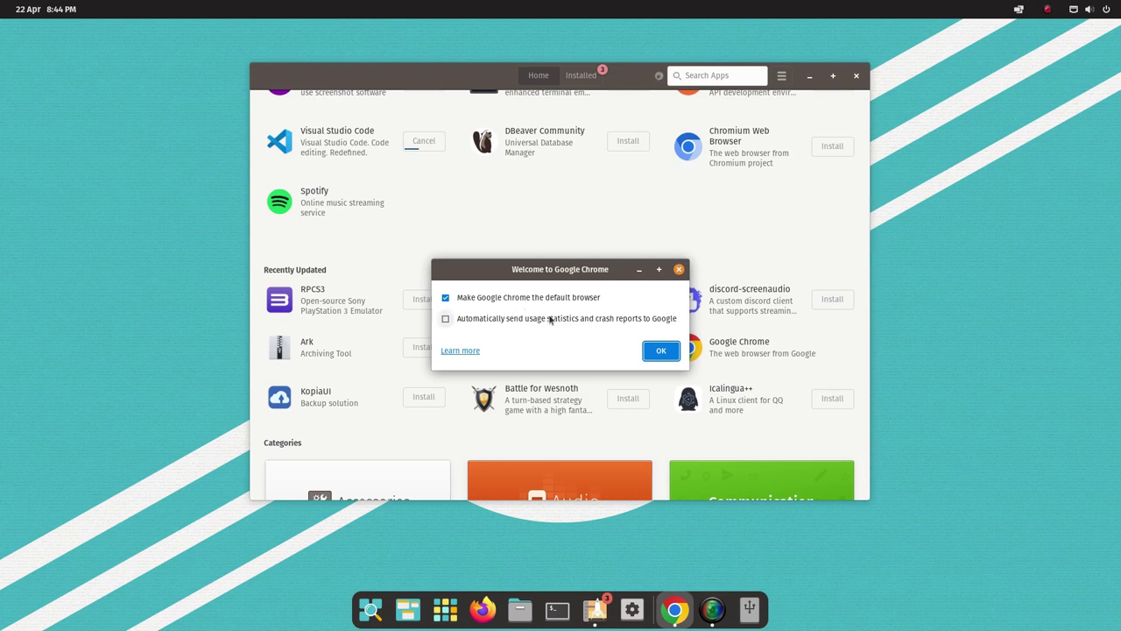
left_click(664, 353)
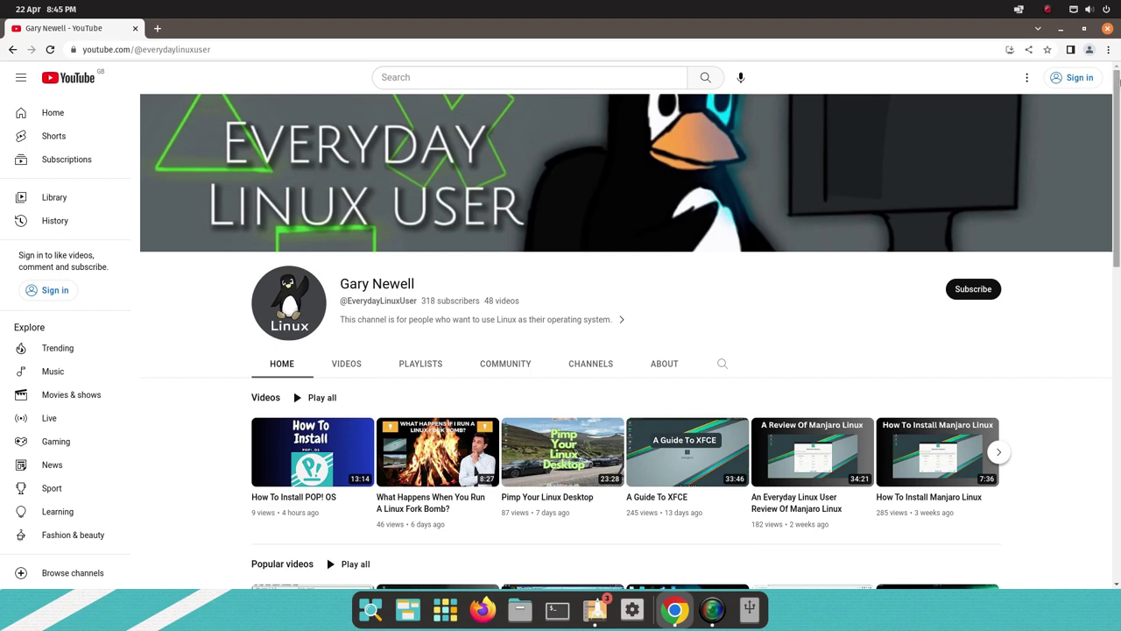
left_click(1106, 28)
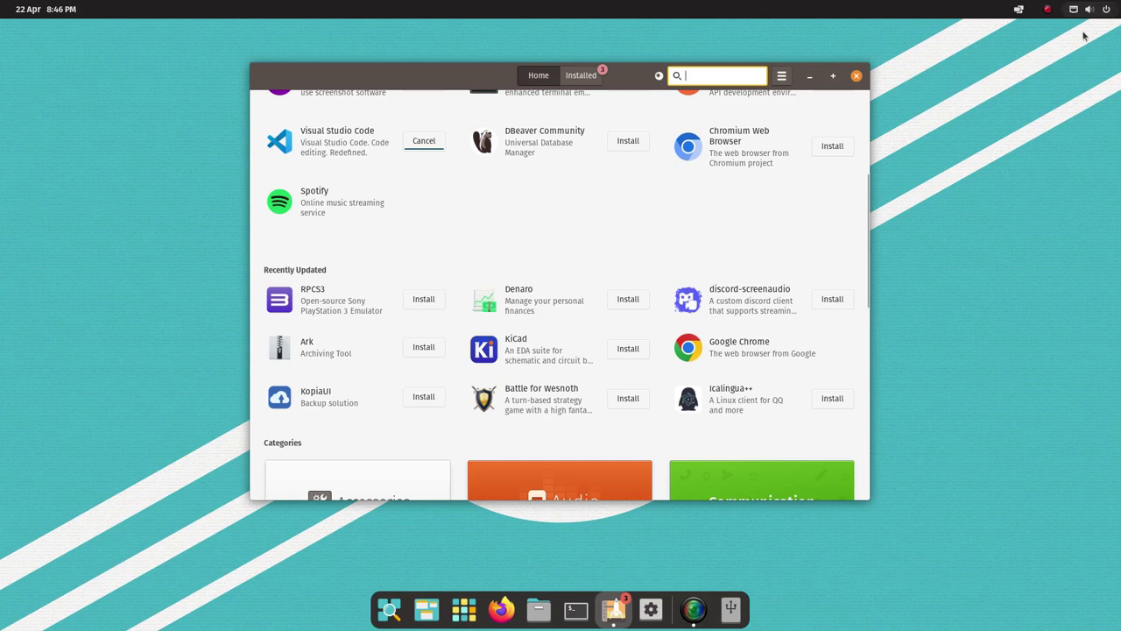
Step: Open the Bluetooth settings, connect the Cylinder BT device, and minimise the Settings window
left_click(1104, 10)
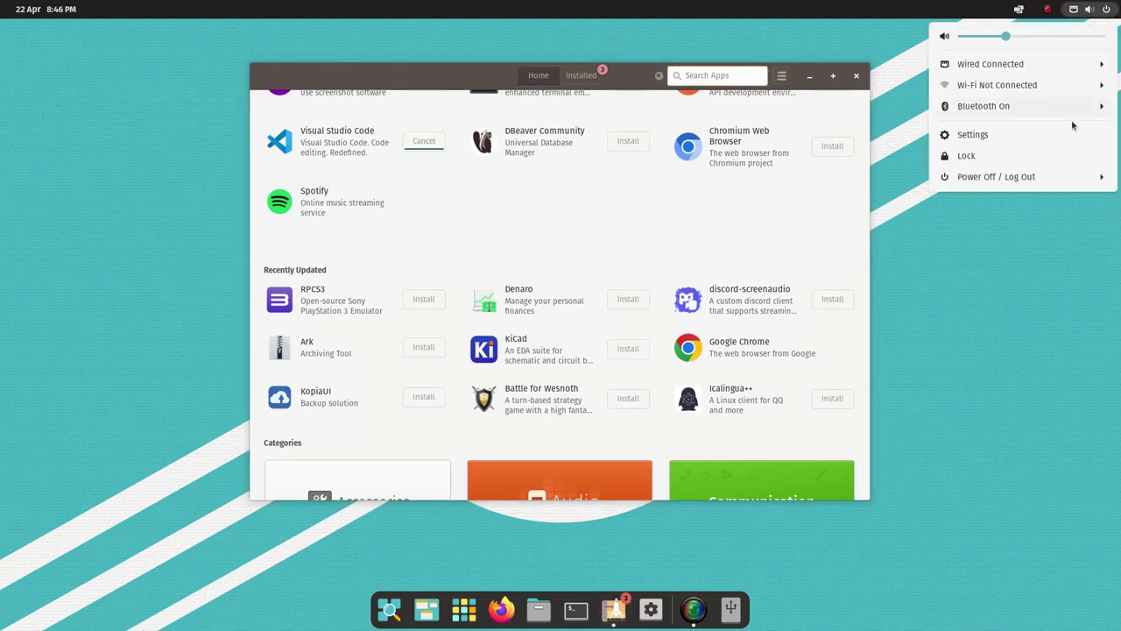
left_click(1017, 108)
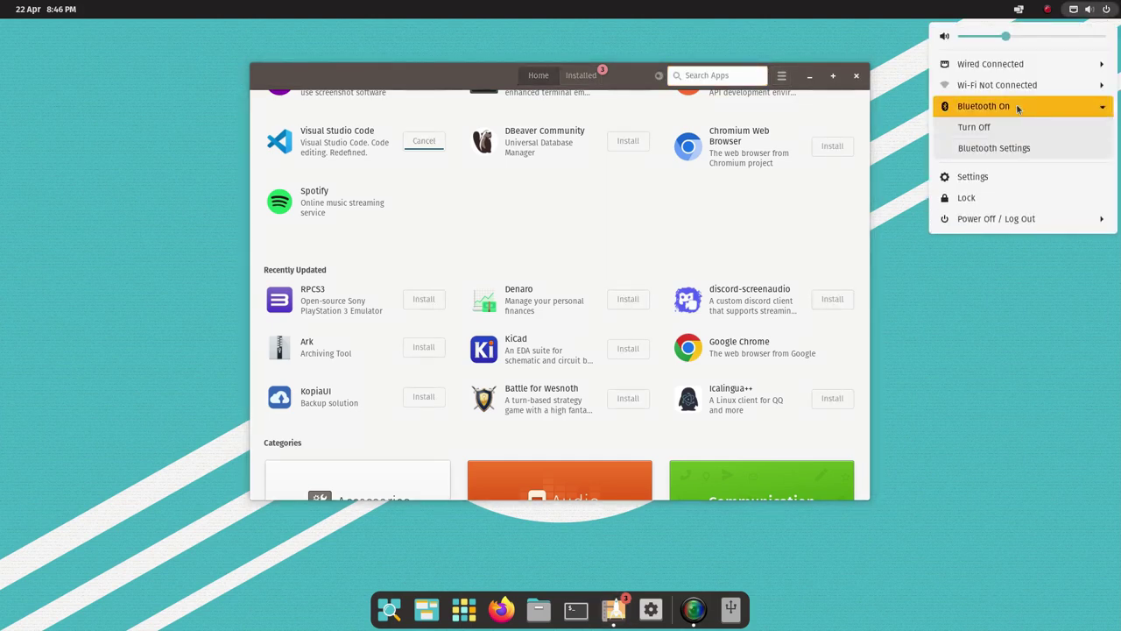
left_click(1009, 151)
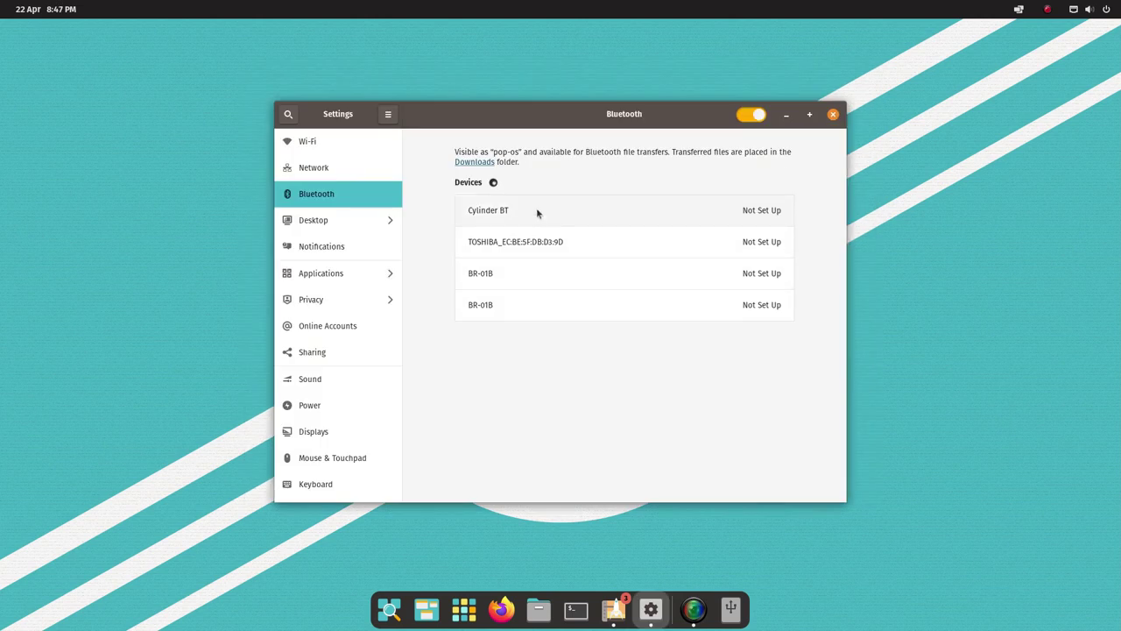
left_click(537, 212)
left_click(786, 115)
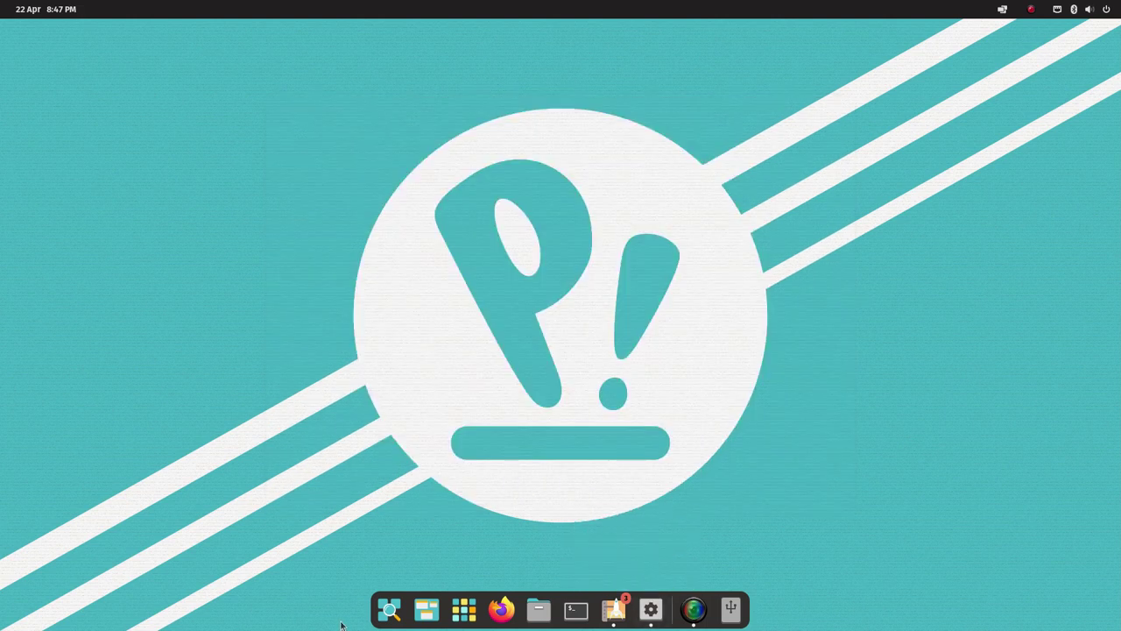
Step: Find Spotify in the launcher by searching for "spot" and start it
left_click(388, 606)
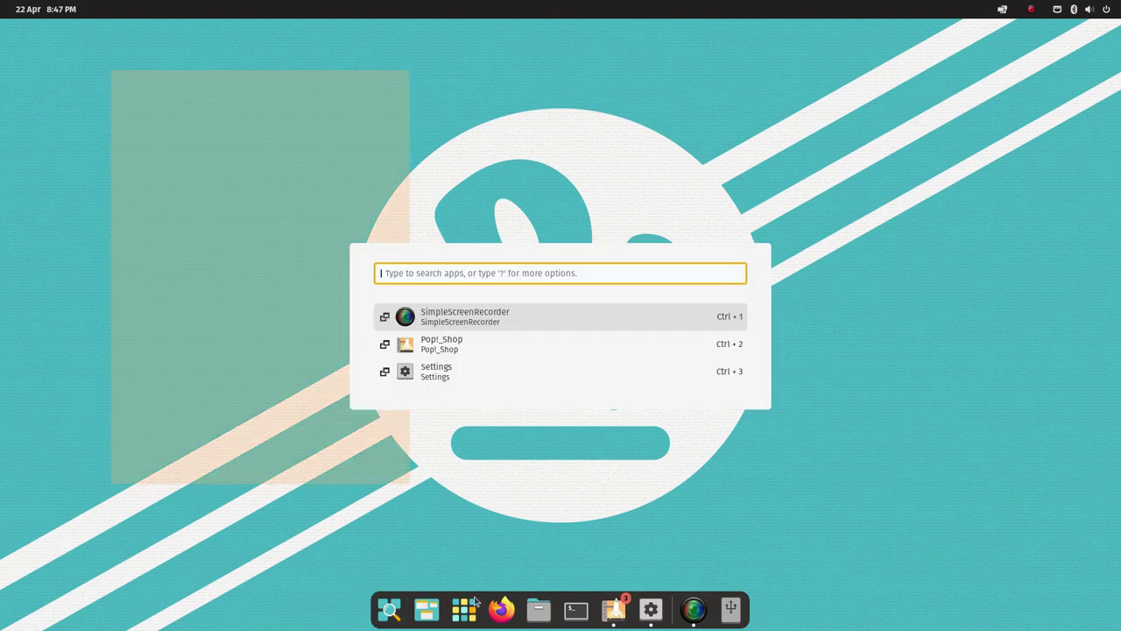
type("spoty")
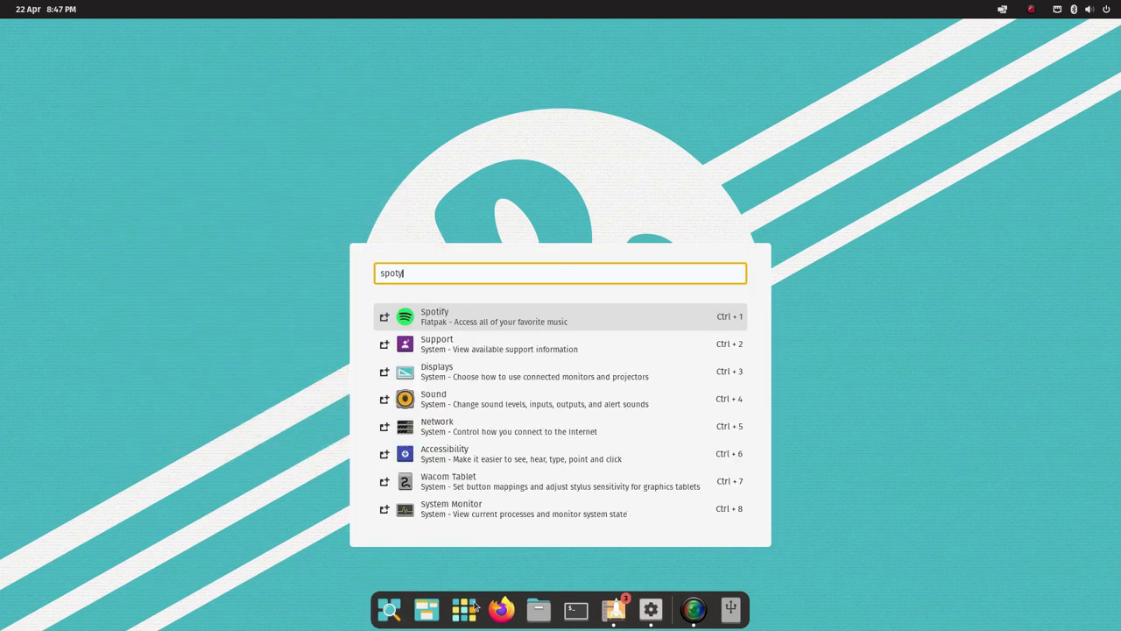
key("BackSpace")
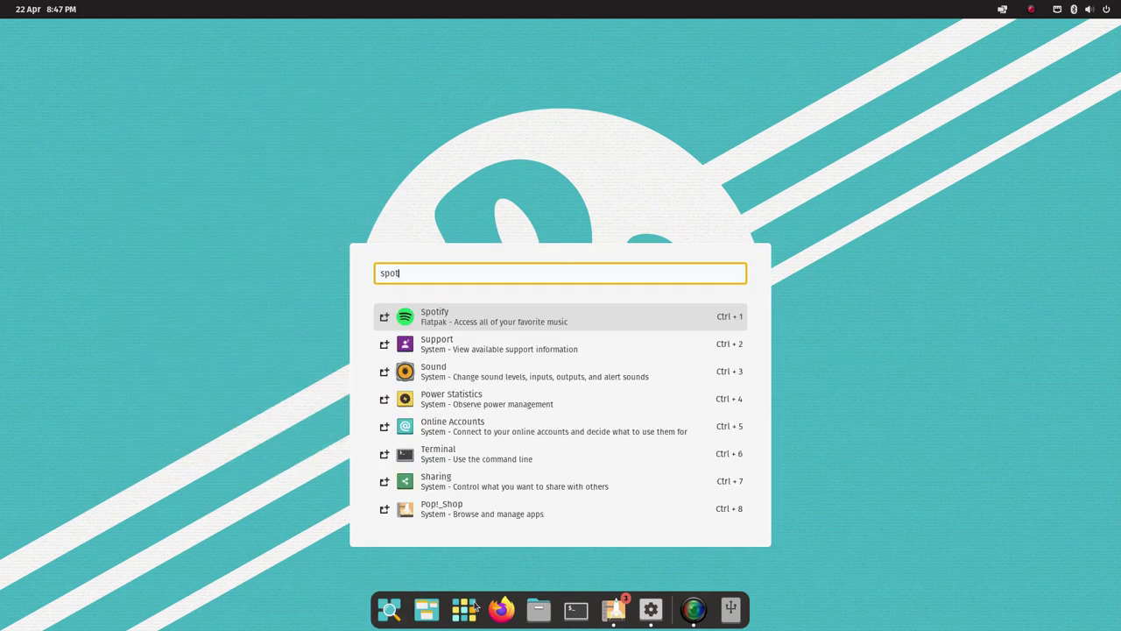
left_click(470, 320)
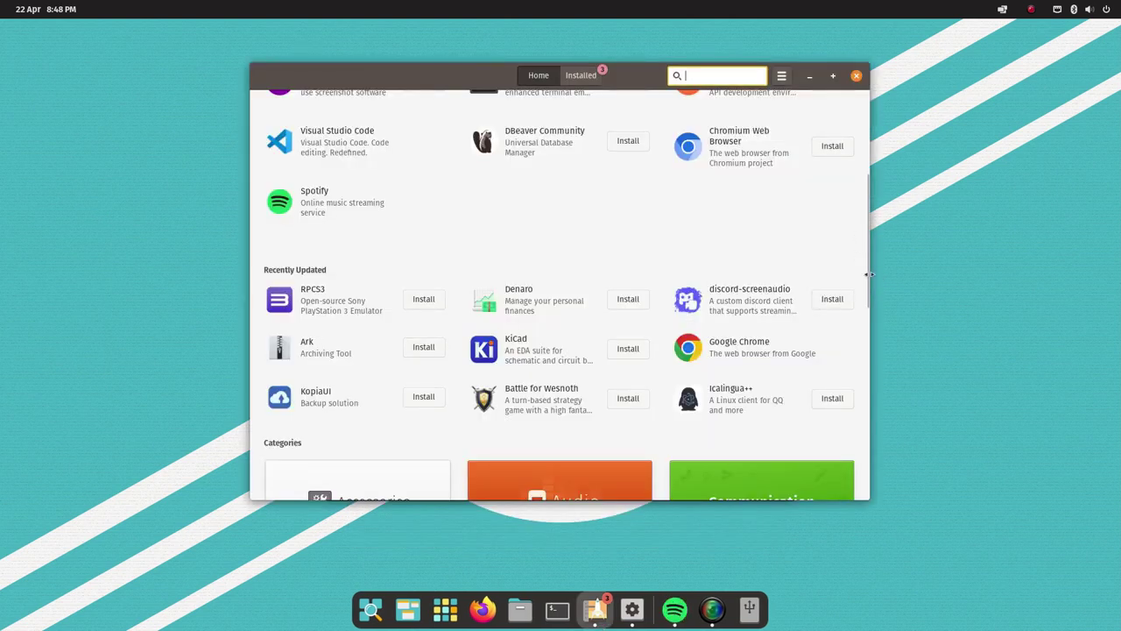
Step: Search Pop!_Shop for "vlc" and examine the first VLC listing's screenshots, description and download size
left_click_drag(867, 274, 737, 41)
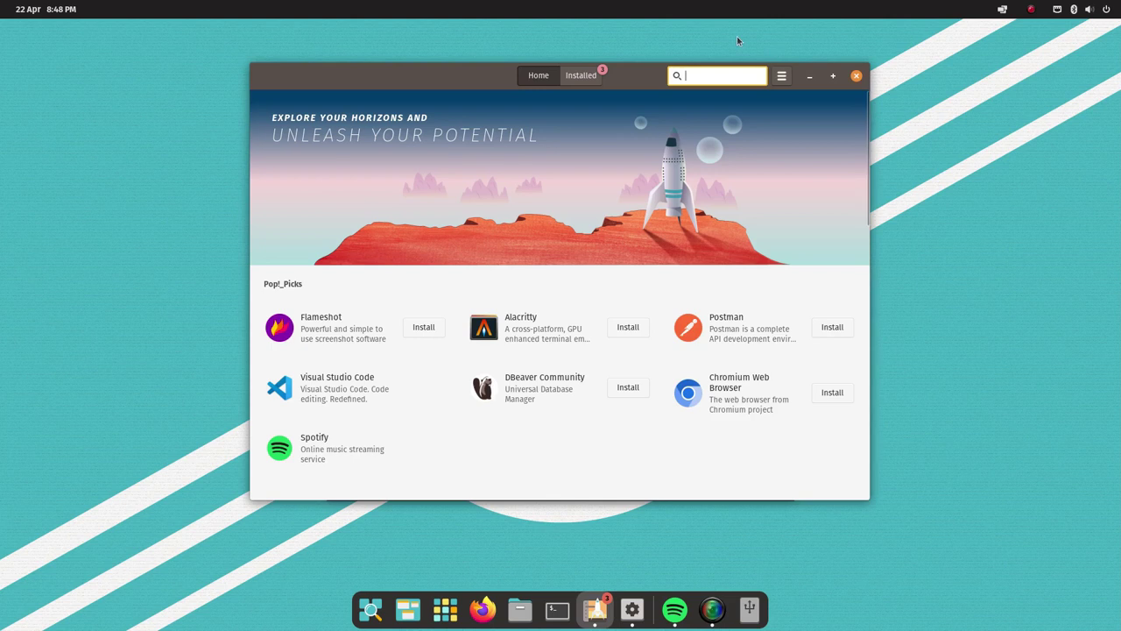
type("vid")
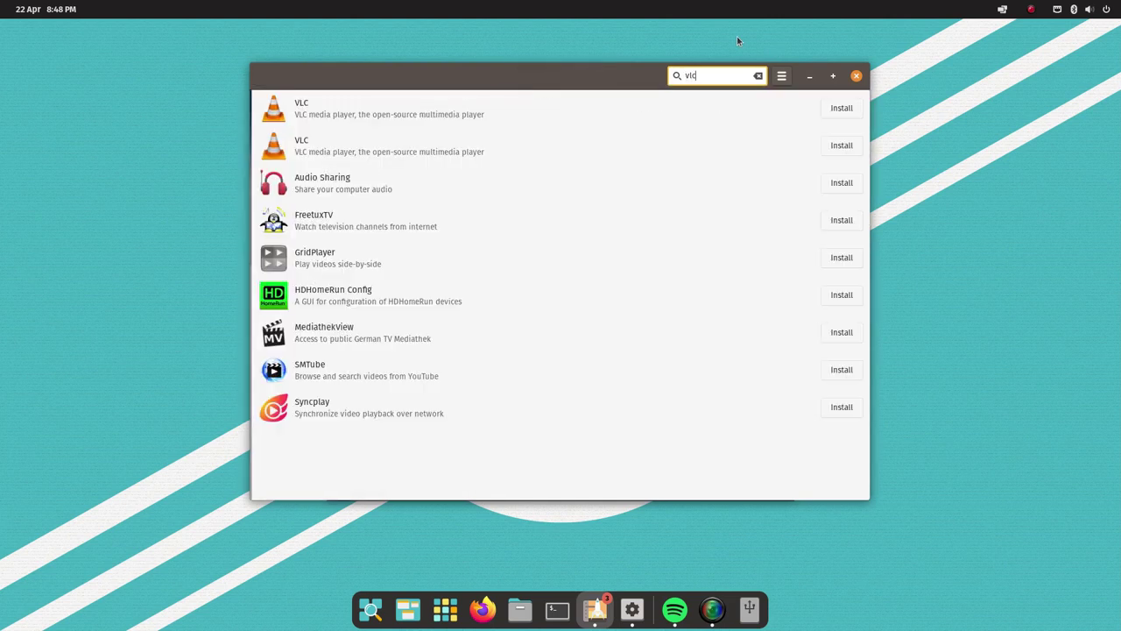
left_click(395, 117)
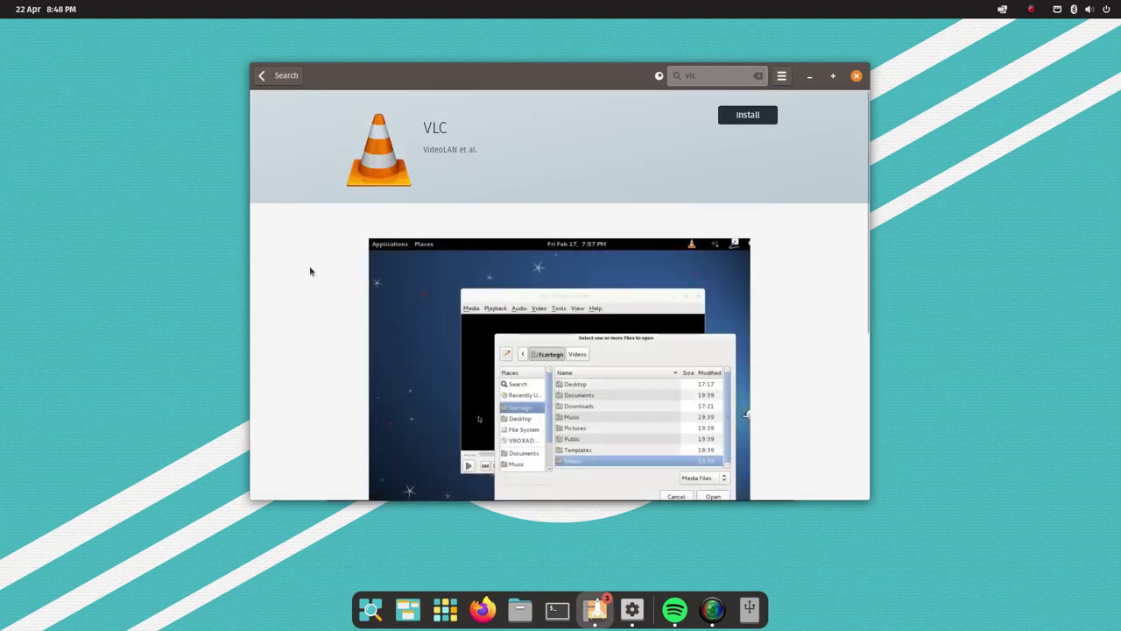
scroll(309, 271, "down", 1)
scroll(309, 271, "up", 1)
scroll(309, 271, "down", 5)
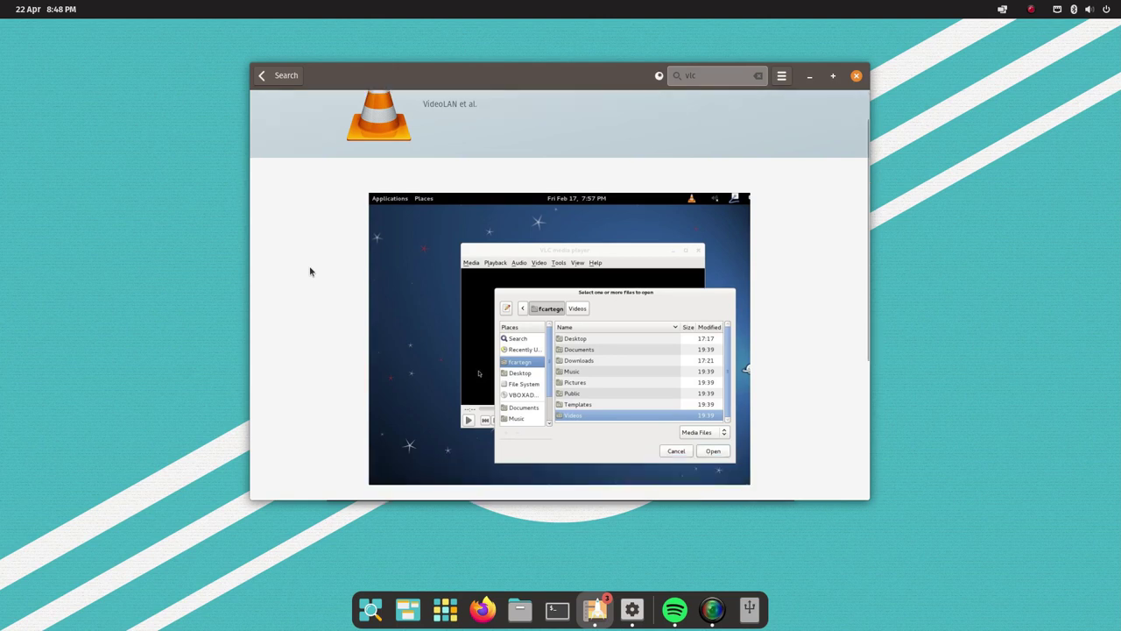
scroll(309, 271, "up", 4)
scroll(309, 272, "down", 5)
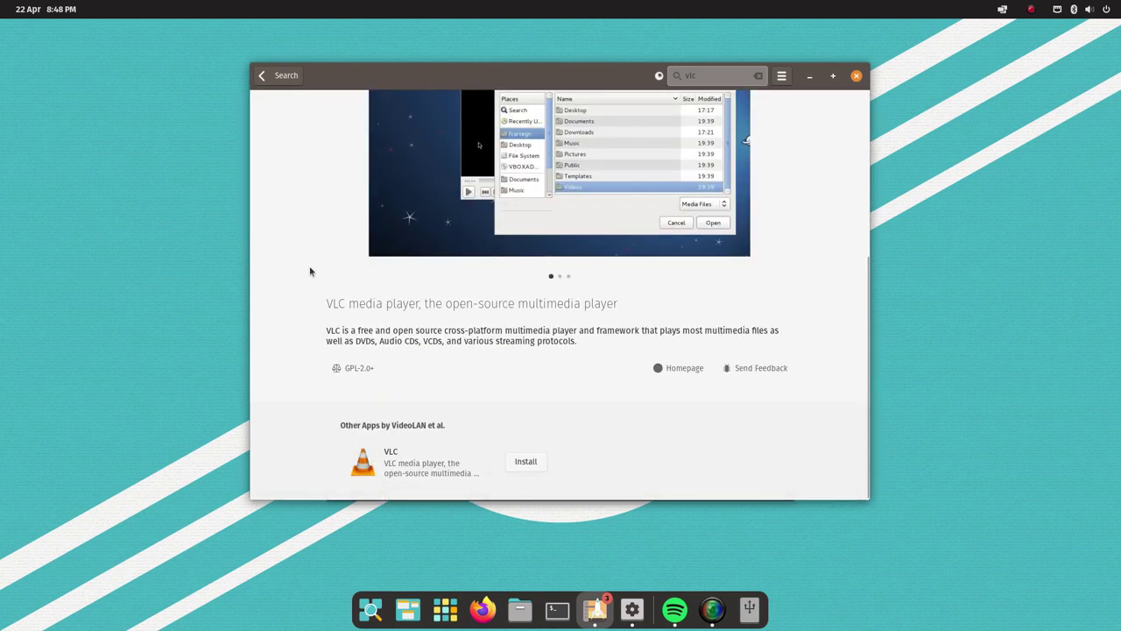
scroll(309, 272, "up", 6)
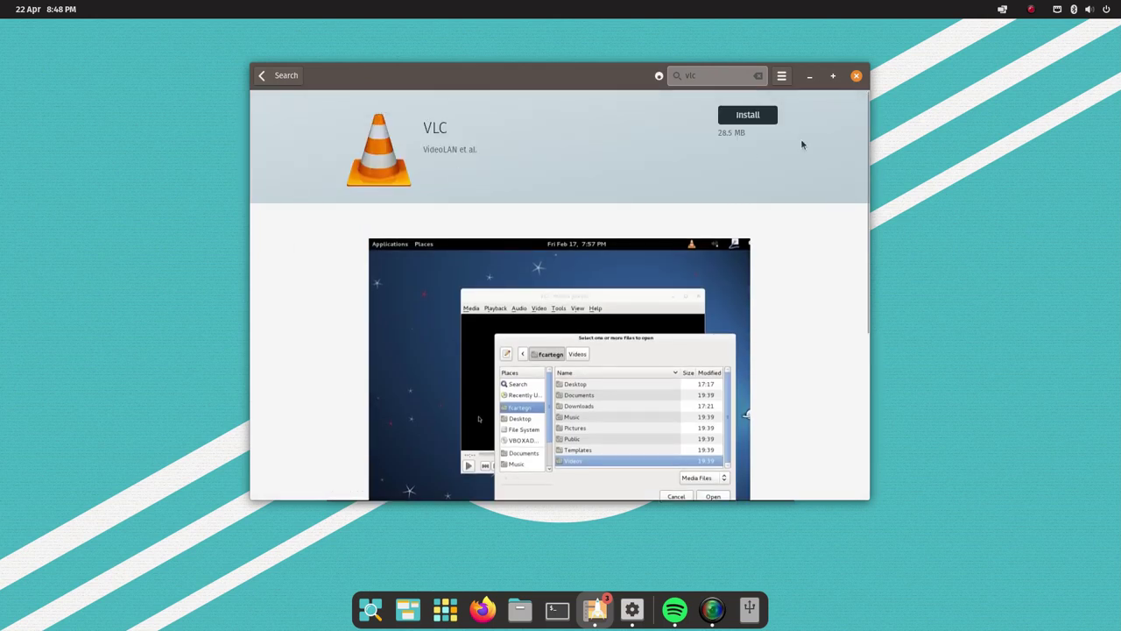
Step: Check the download size of the second VLC listing and return to the search results
left_click(263, 76)
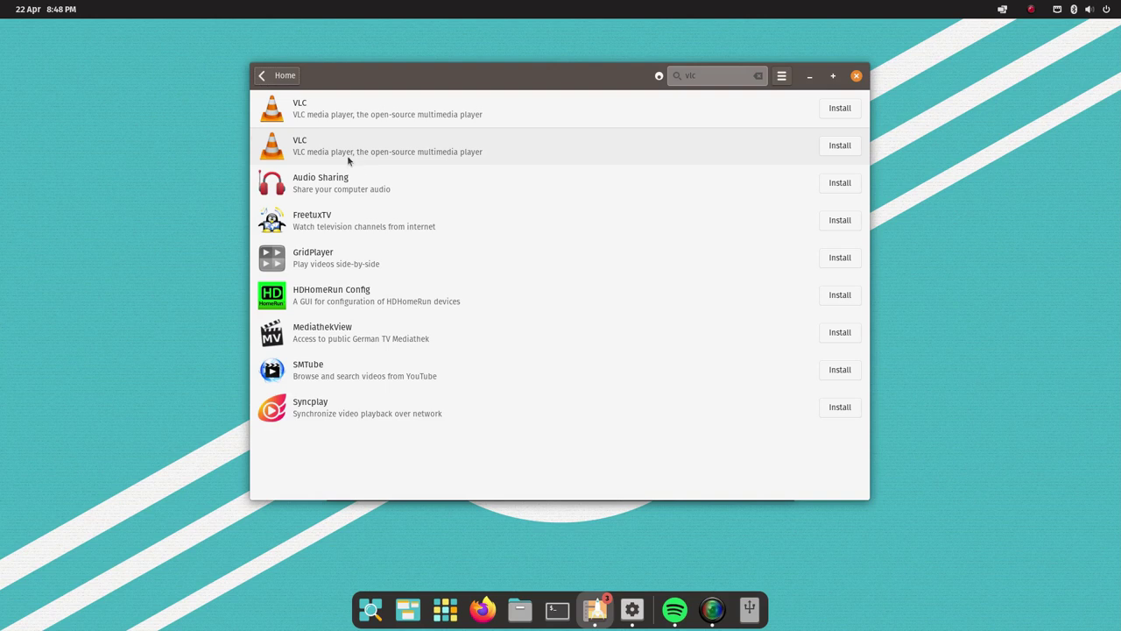
left_click(347, 156)
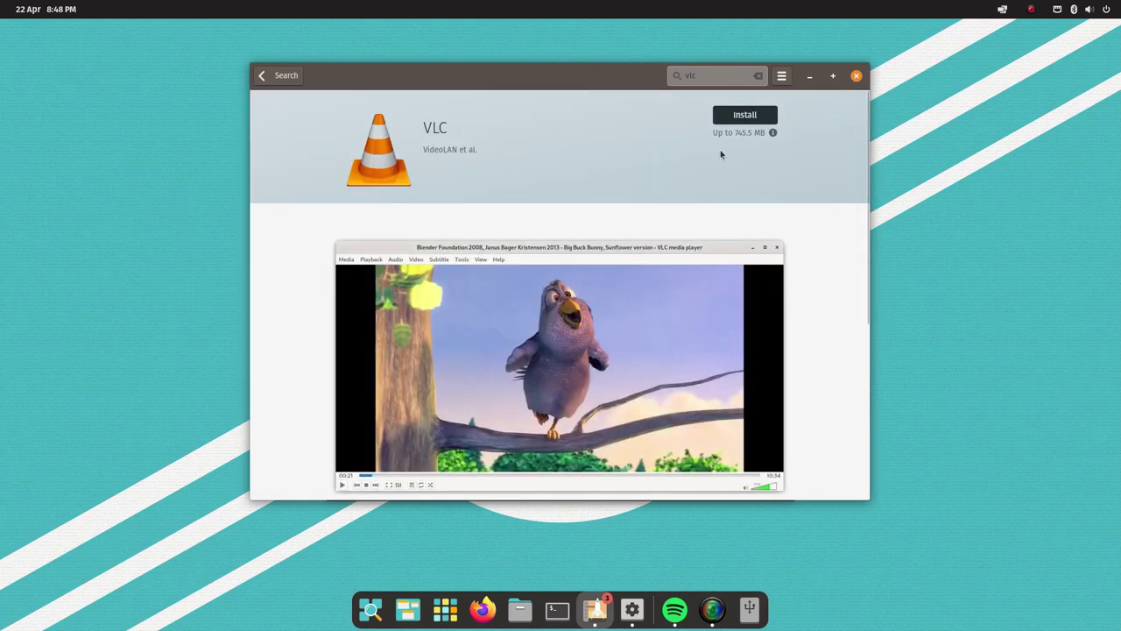
left_click(264, 77)
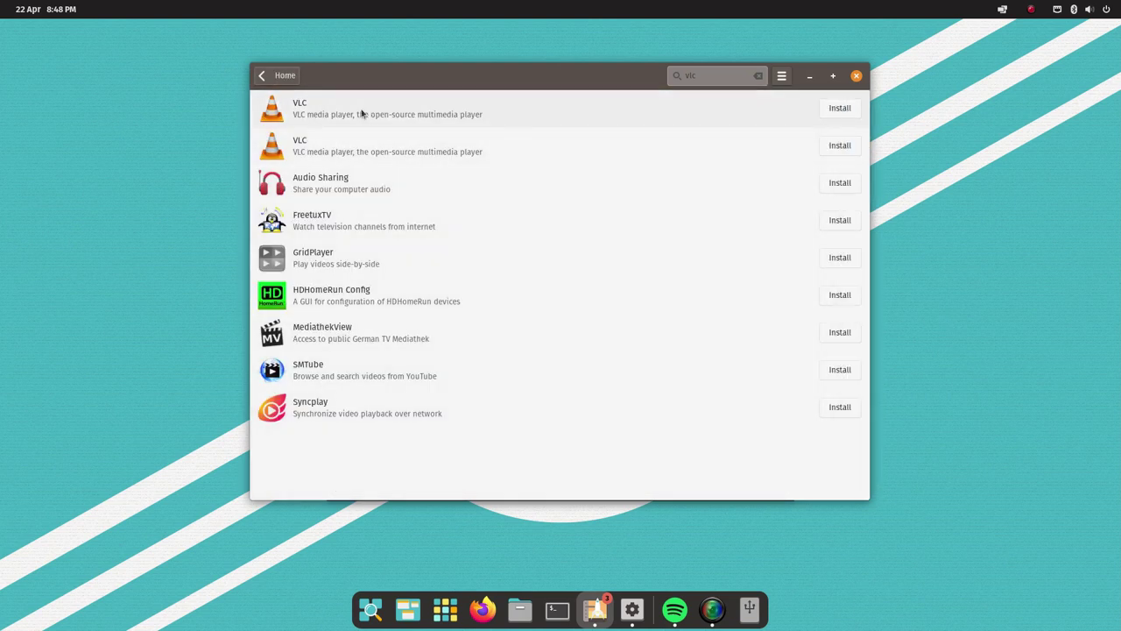
Step: Install VLC from its first listing, authorising the installation with the account password
left_click(467, 114)
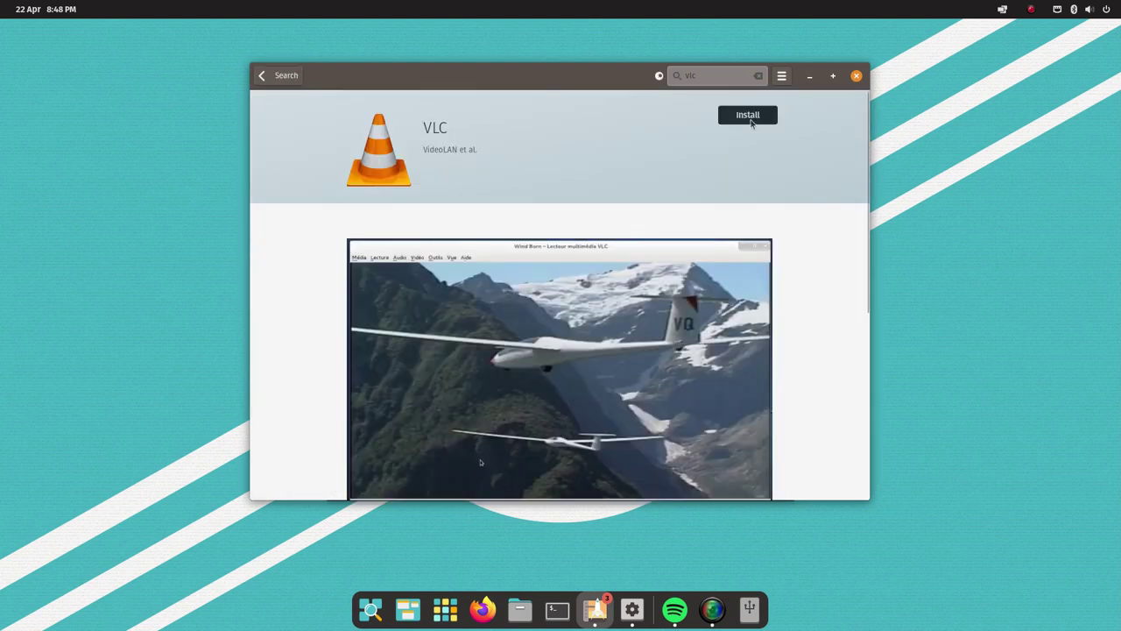
left_click(750, 119)
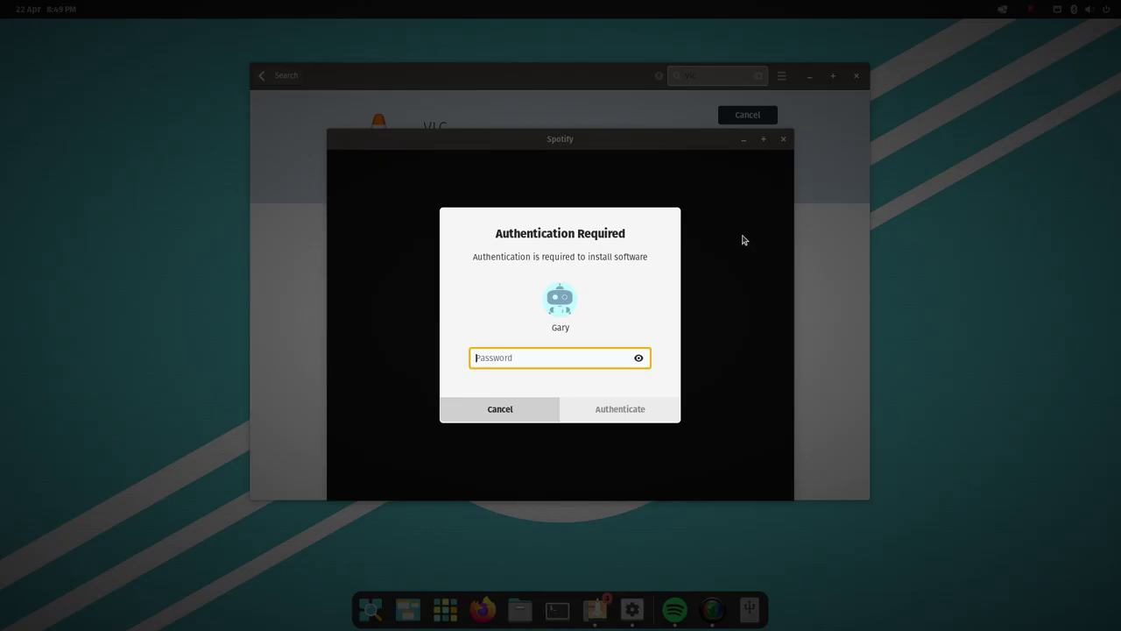
type("••••••••••")
key("Return")
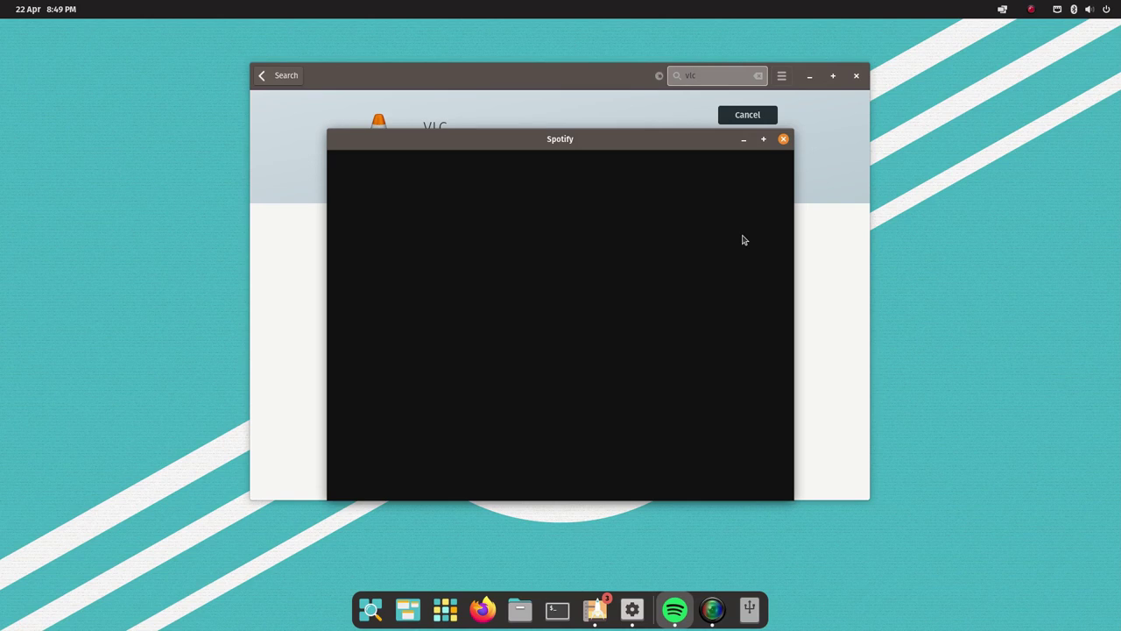
Step: Move the blank Spotify window aside, close it, and go back to the Pop!_Shop search results
left_click_drag(601, 149, 661, 194)
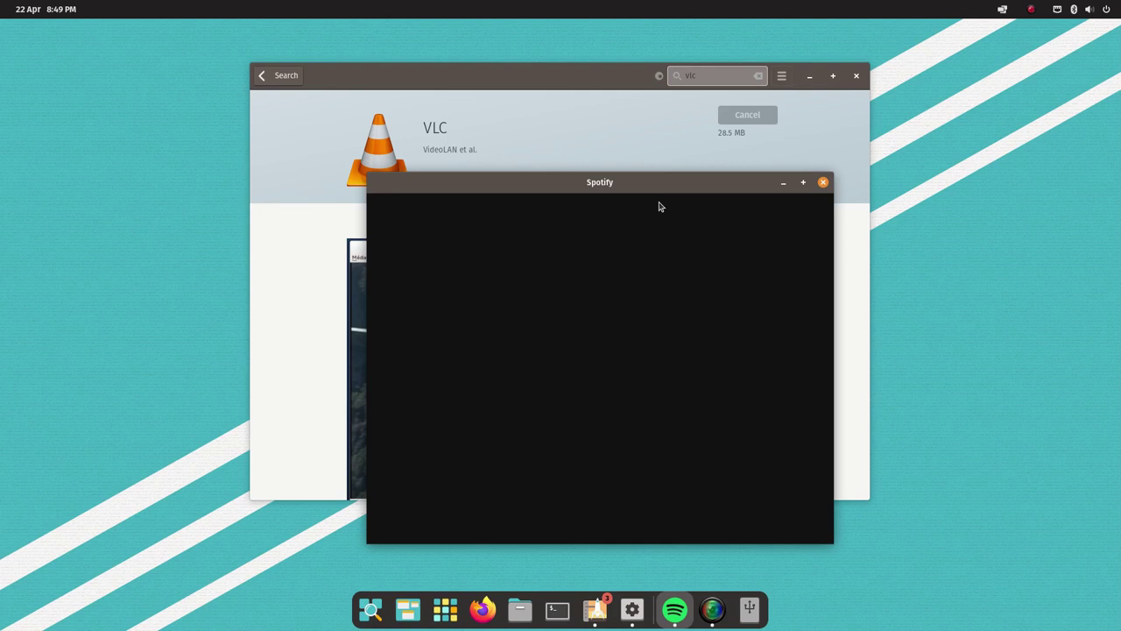
left_click(823, 183)
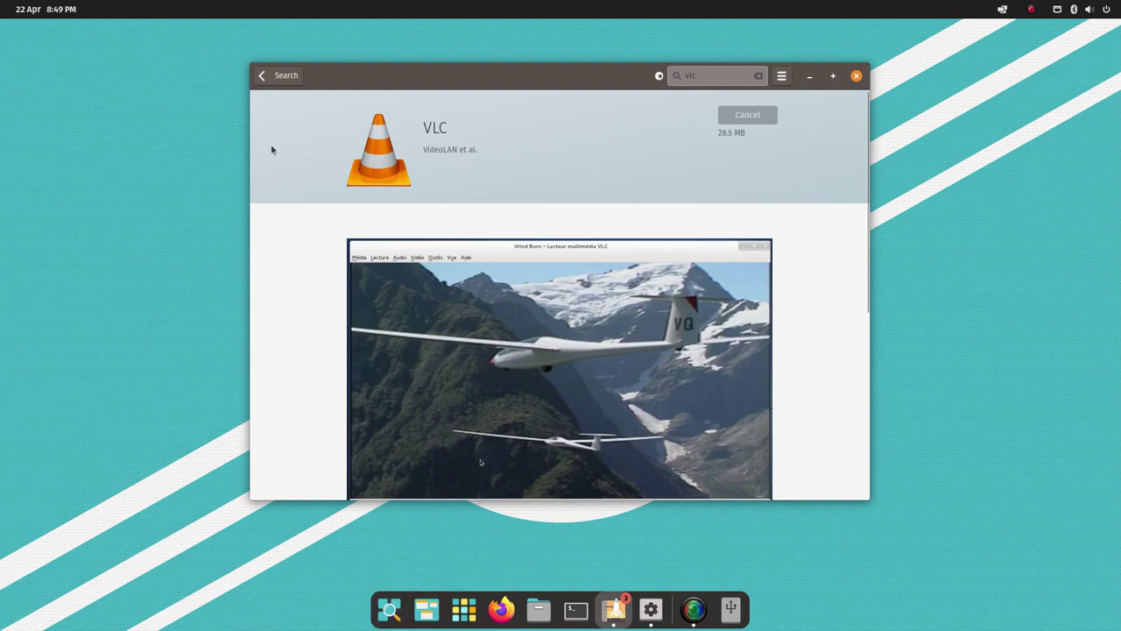
left_click(263, 76)
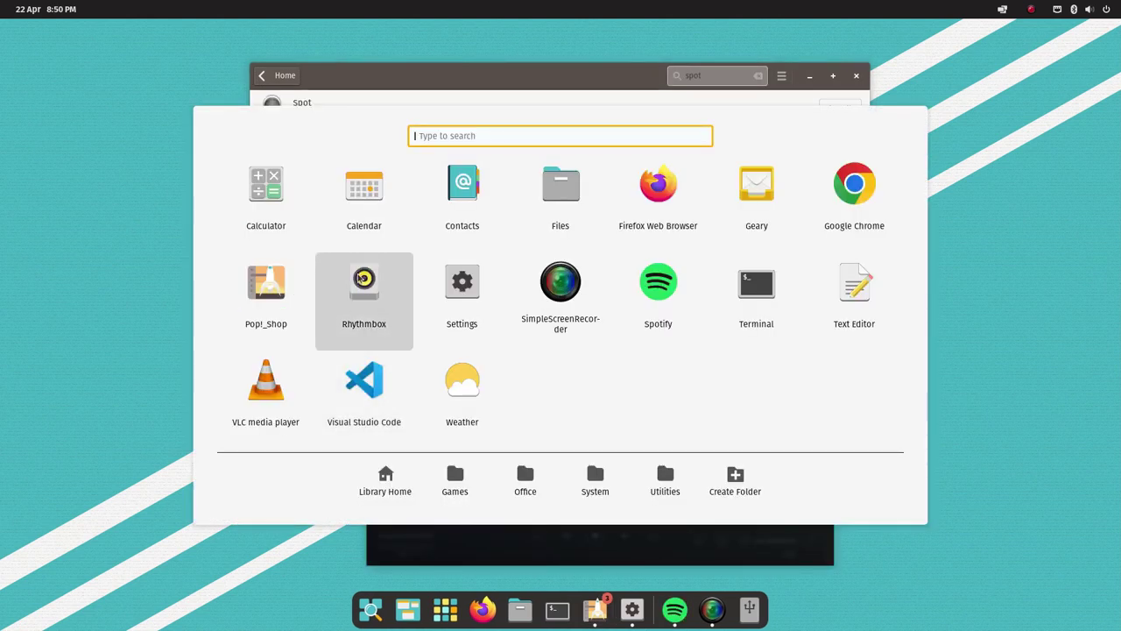
Step: Launch Rhythmbox from the application library and minimise its window to return to Spotify
key("Escape")
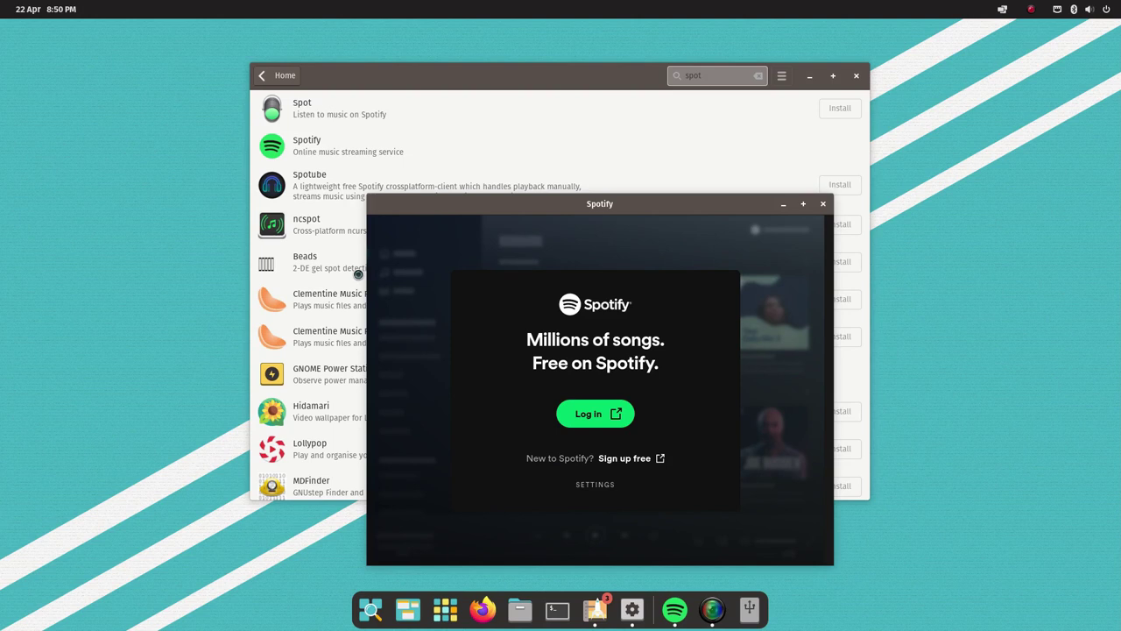
left_click(592, 424)
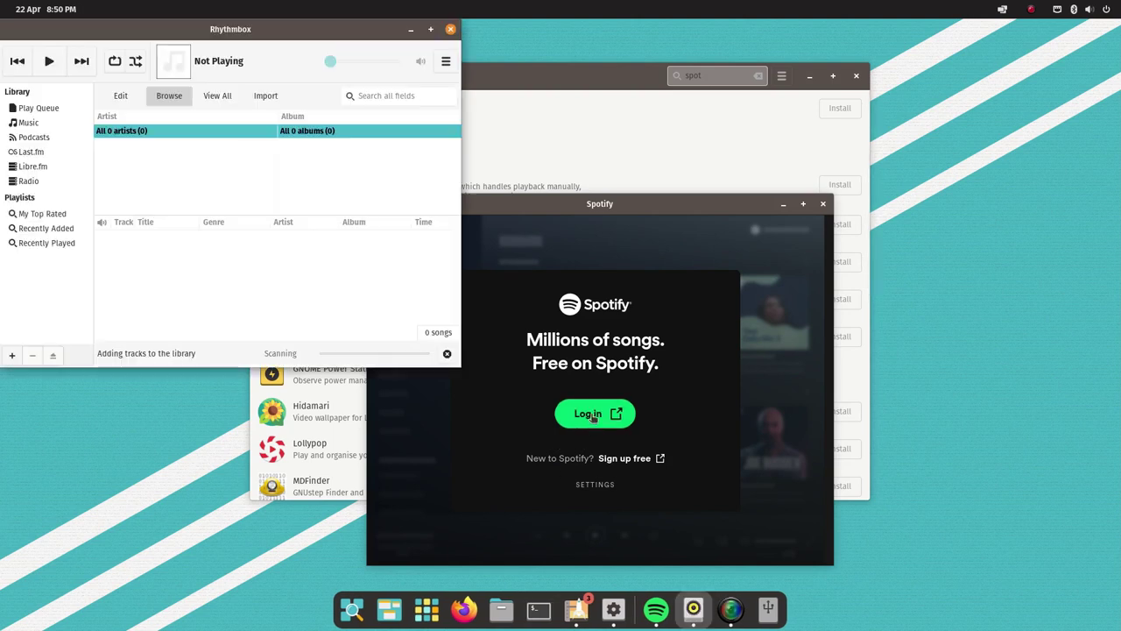
left_click(411, 31)
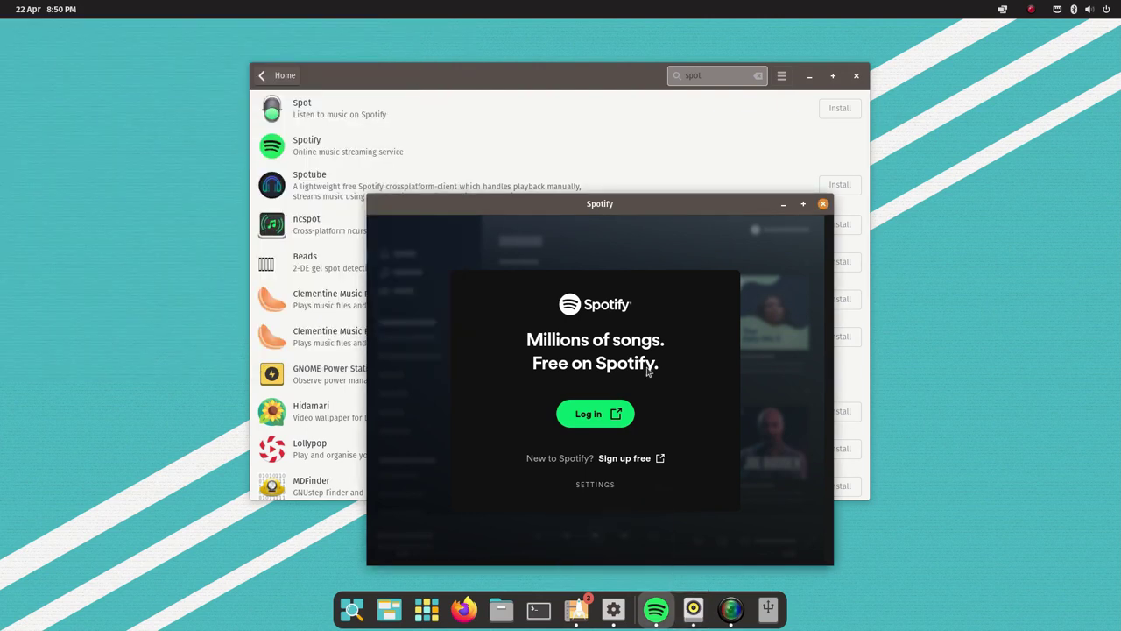
Step: Log in to Spotify and pause the song "Sex on Fire"
left_click(592, 418)
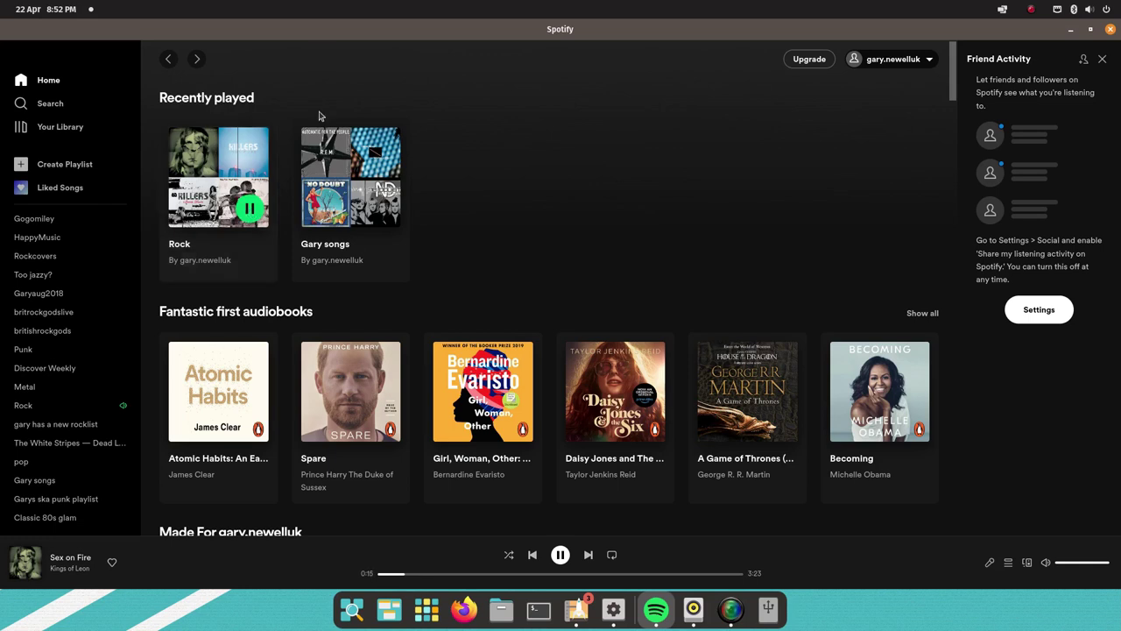
left_click(559, 555)
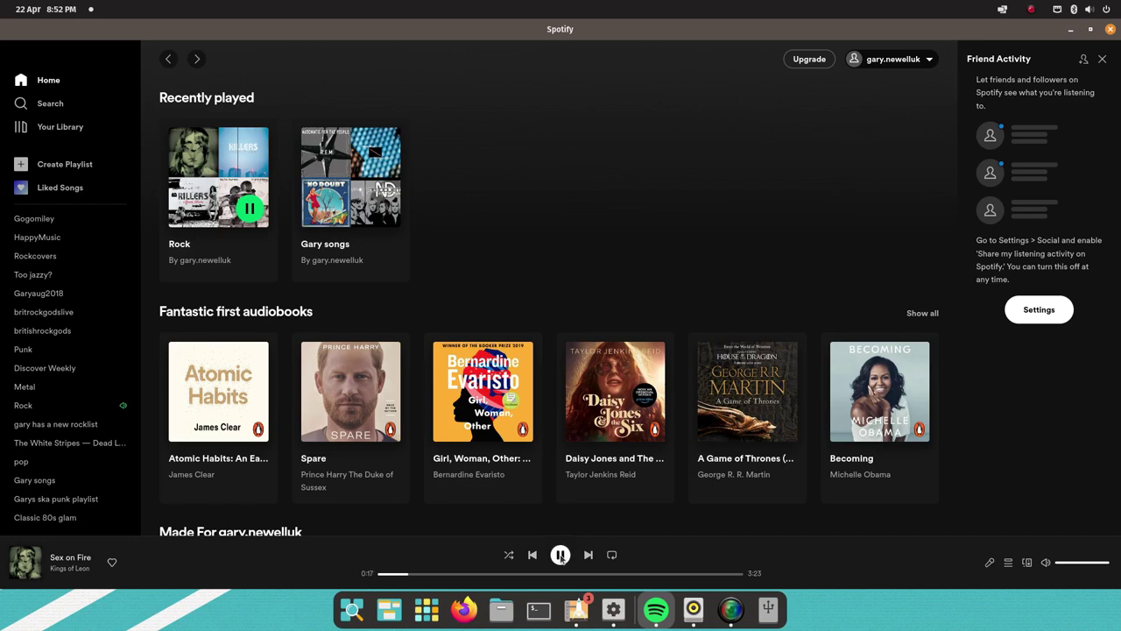
Step: Close Spotify and Pop!_Shop, and open the import view of Rhythmbox's music library
left_click(1109, 30)
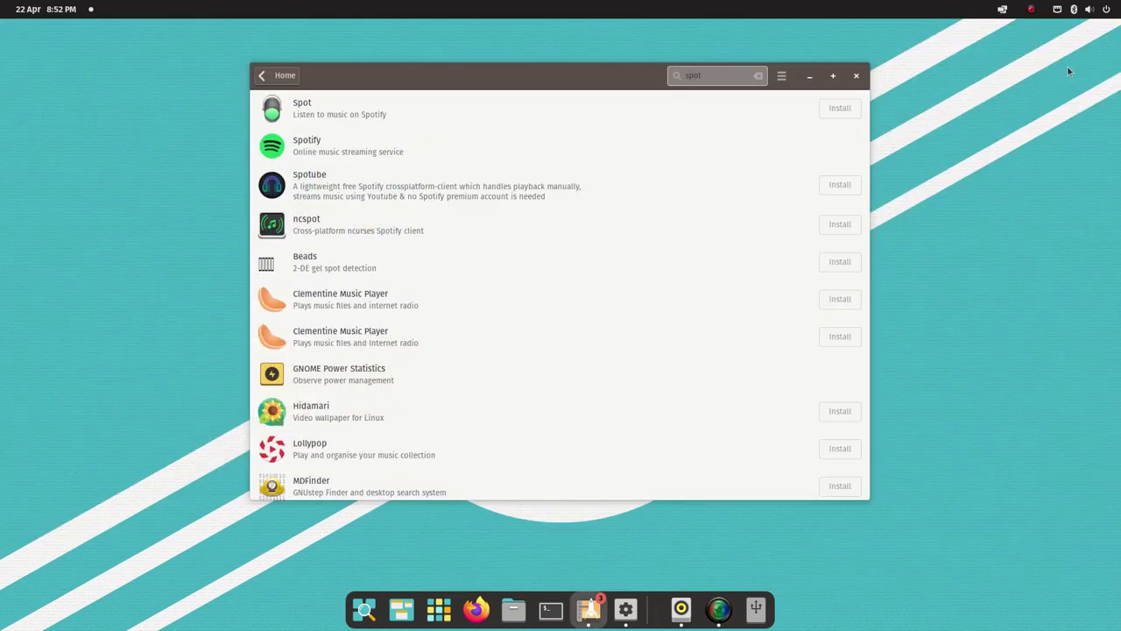
left_click(857, 77)
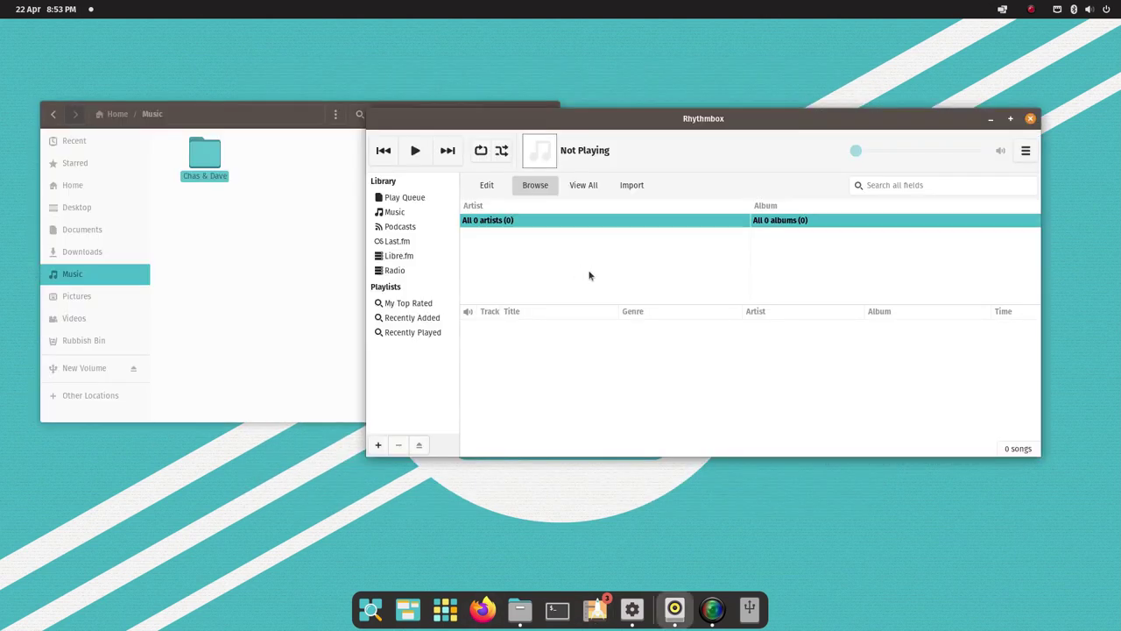
left_click(402, 218)
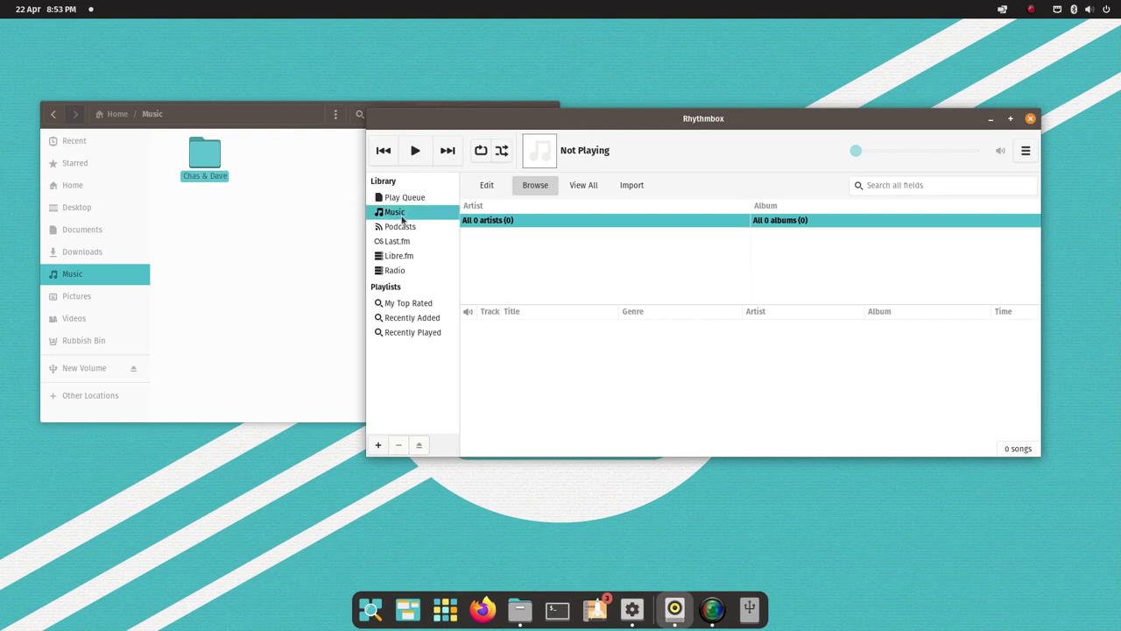
left_click(1027, 151)
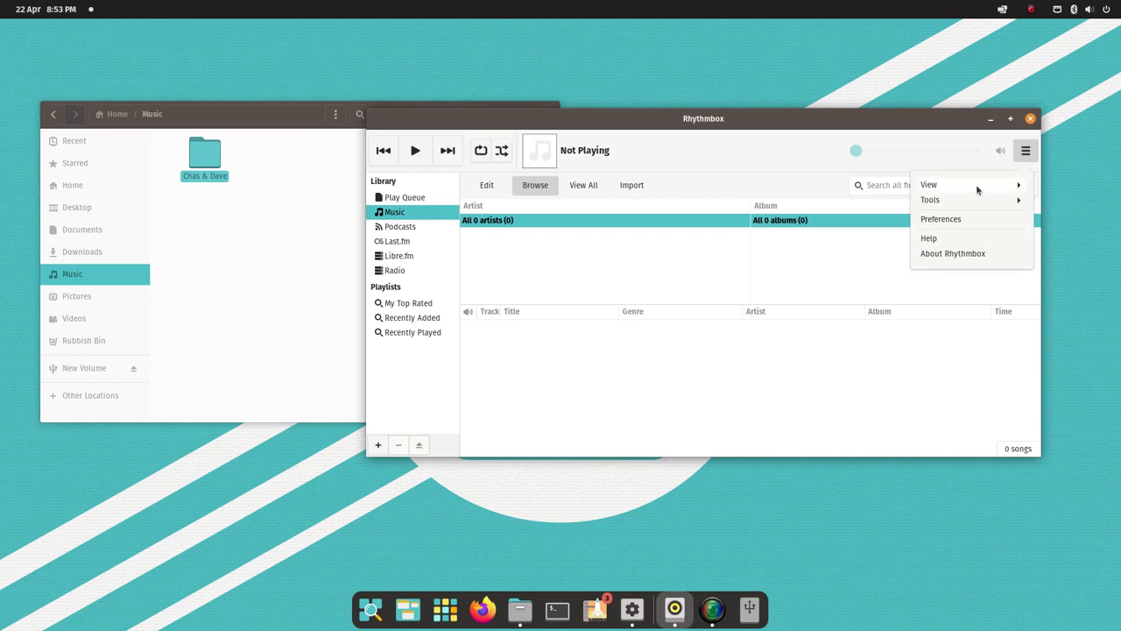
left_click(631, 185)
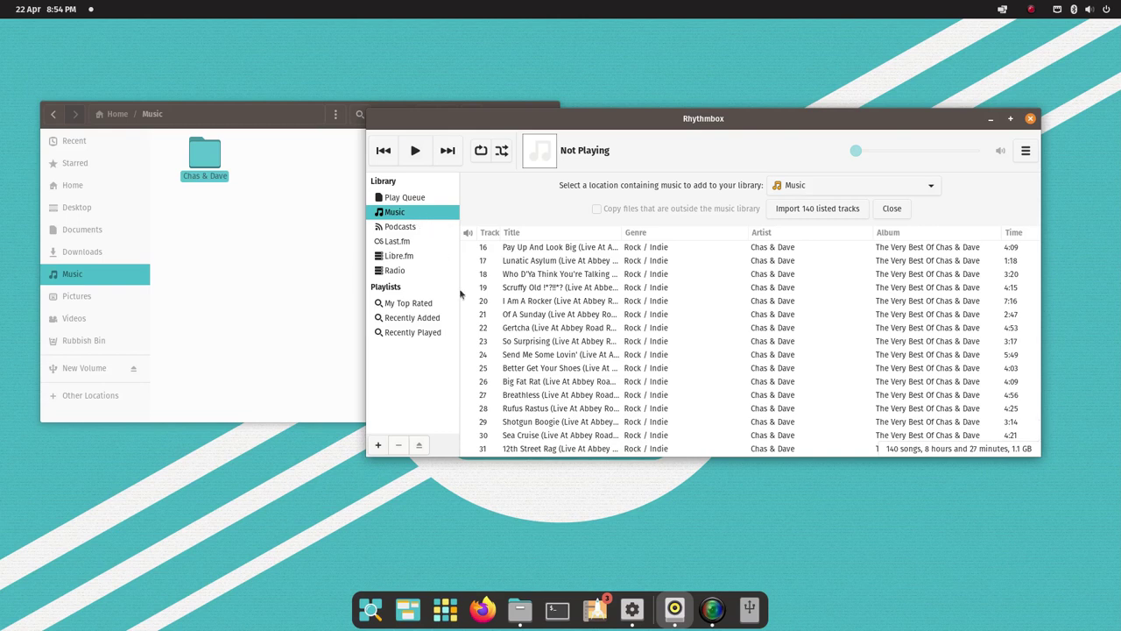
Step: Play the Chas & Dave tracks "Gertcha" and "Rabbit" from the import list, and close Rhythmbox
double_click(559, 328)
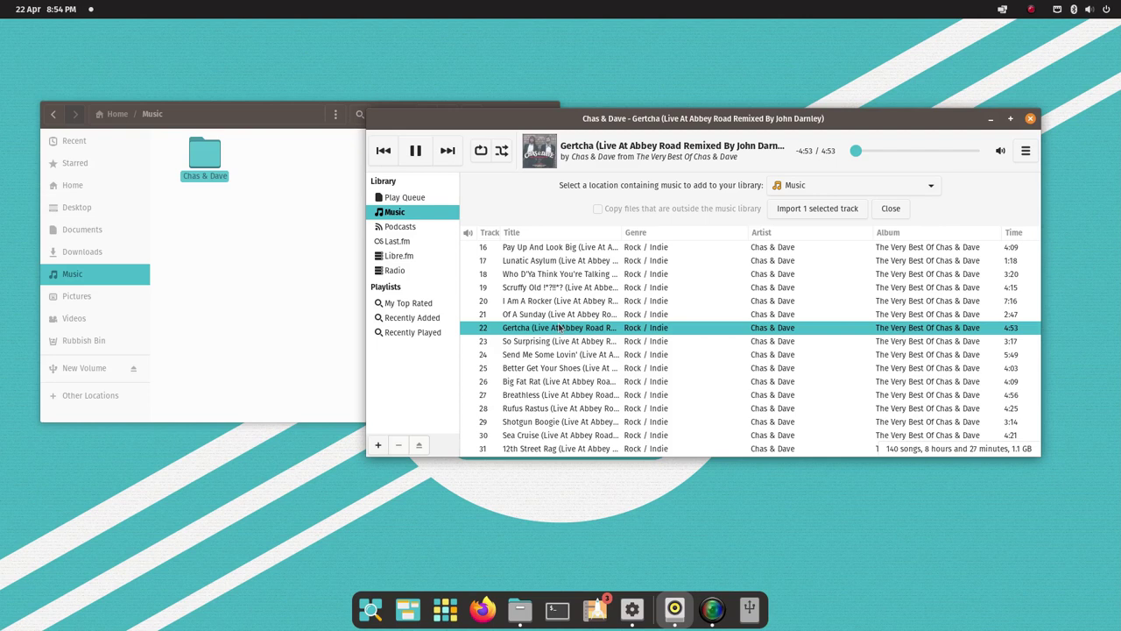
scroll(565, 377, "down", 10)
key("space")
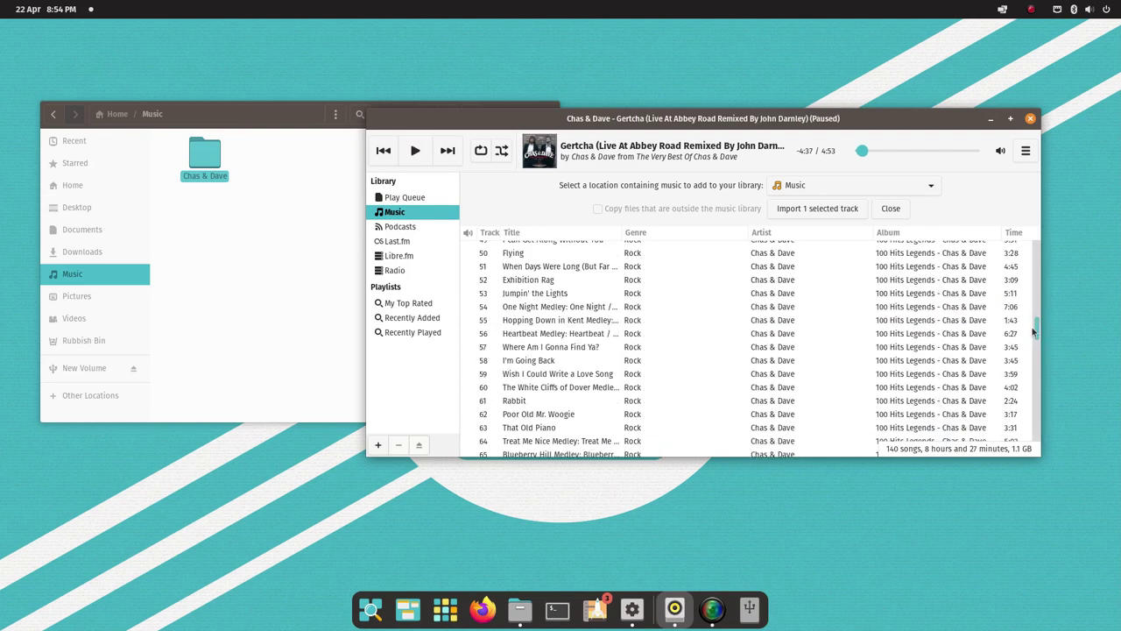
double_click(526, 400)
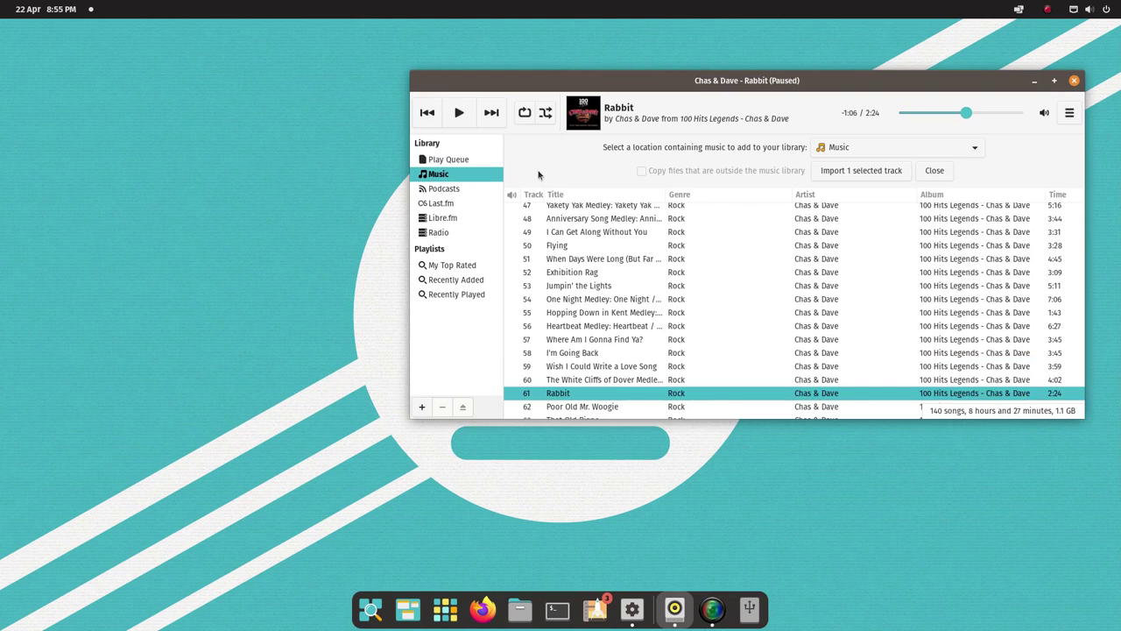
left_click(1073, 80)
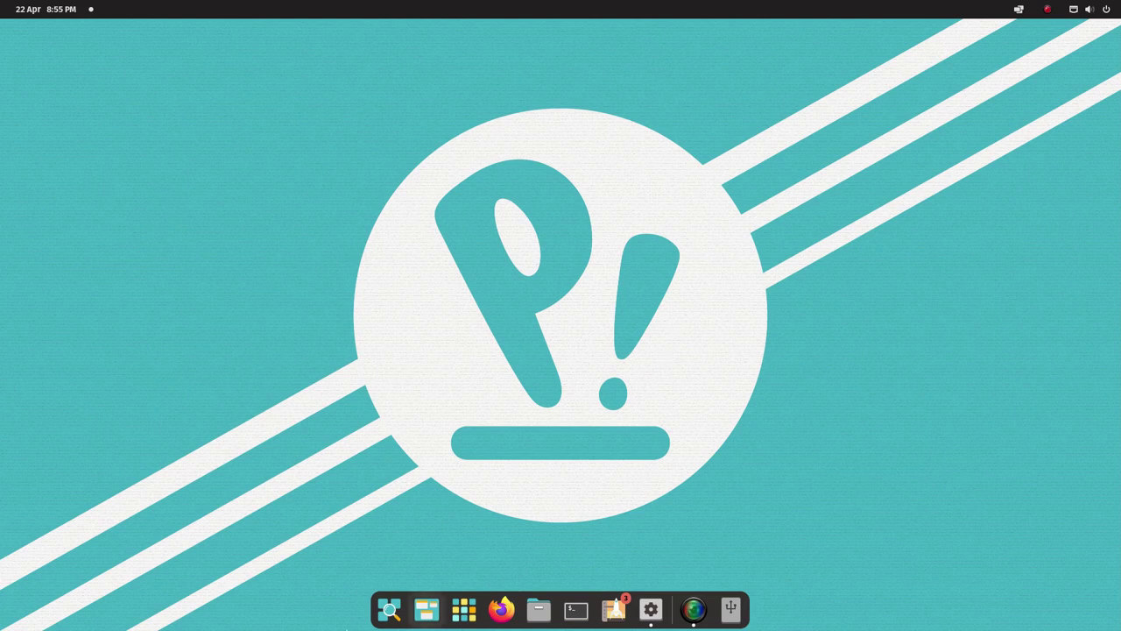
Step: Launch VLC media player from the application library and accept its privacy policy with metadata network access allowed
left_click(463, 609)
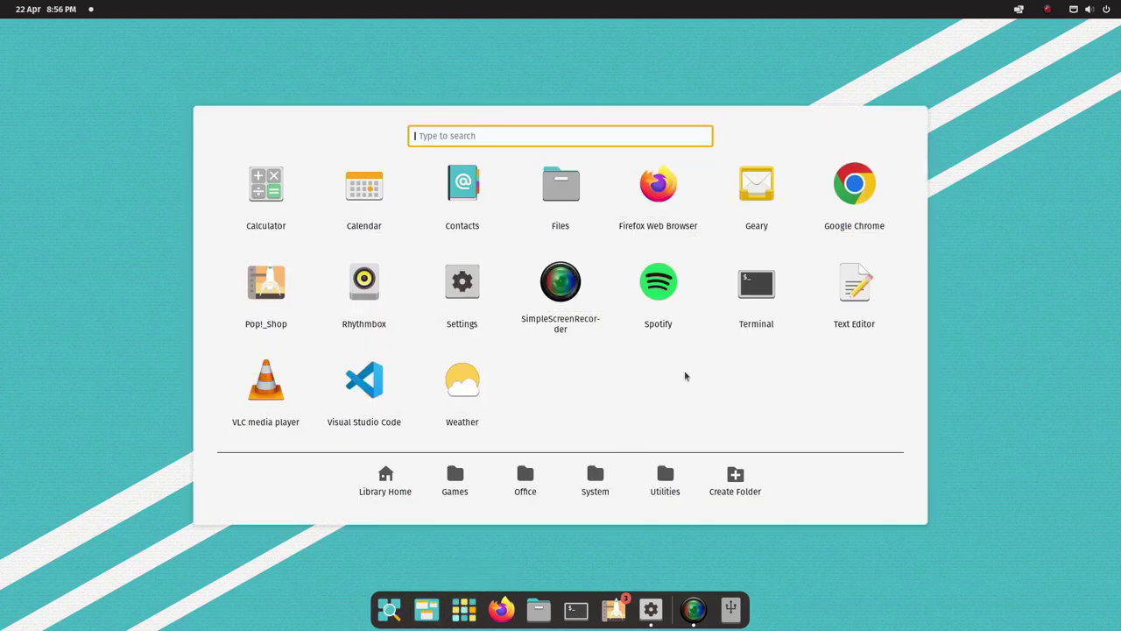
left_click(265, 392)
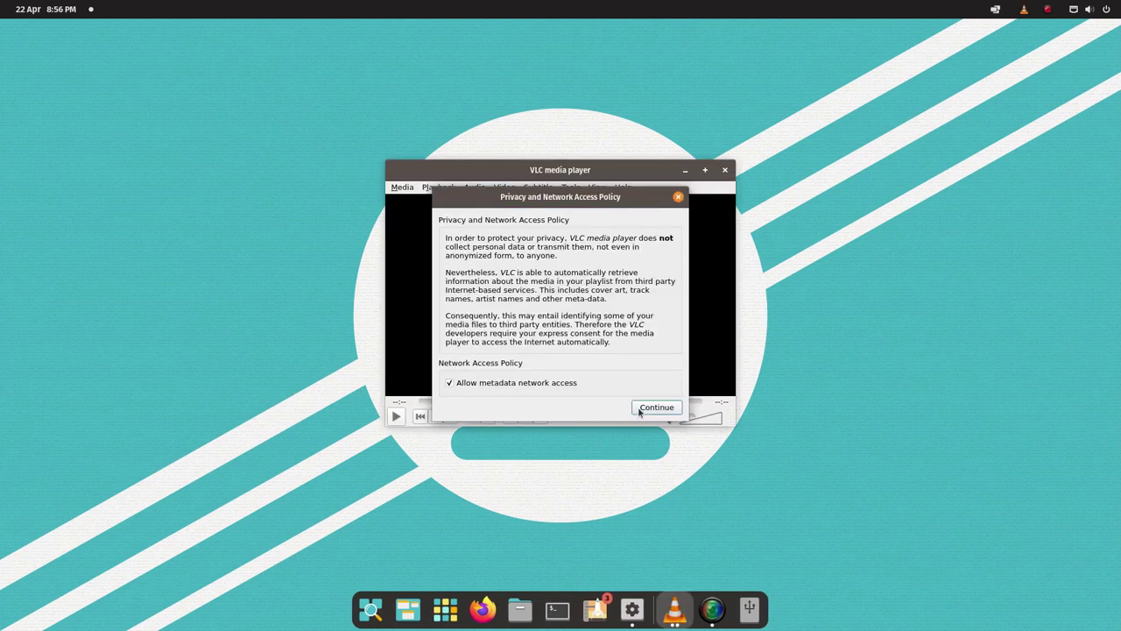
left_click(656, 407)
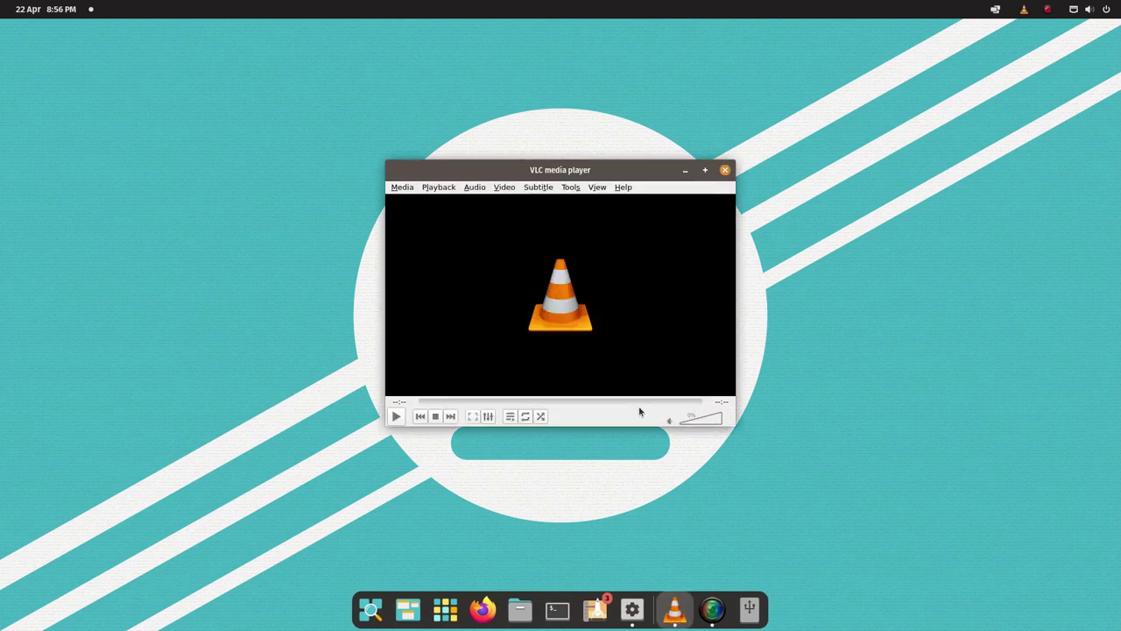
Step: Play the video setuppopos1-2023-04-15_22.00.34.mp4 in VLC, pause it and quit the player
left_click(402, 186)
left_click(429, 207)
double_click(318, 219)
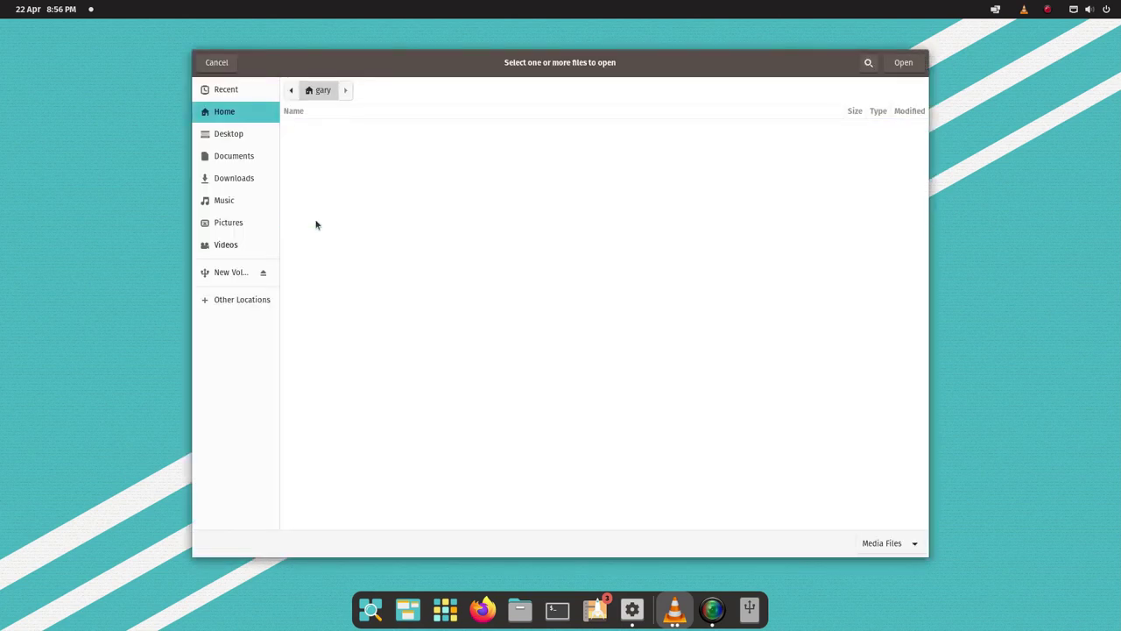
left_click(344, 154)
double_click(344, 154)
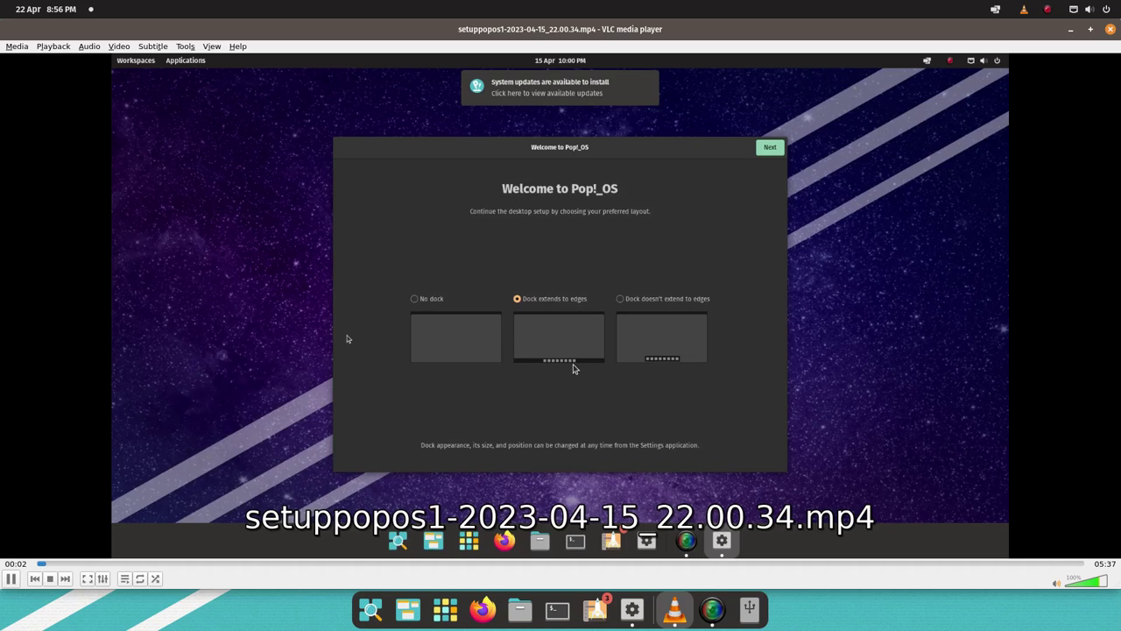
left_click(12, 579)
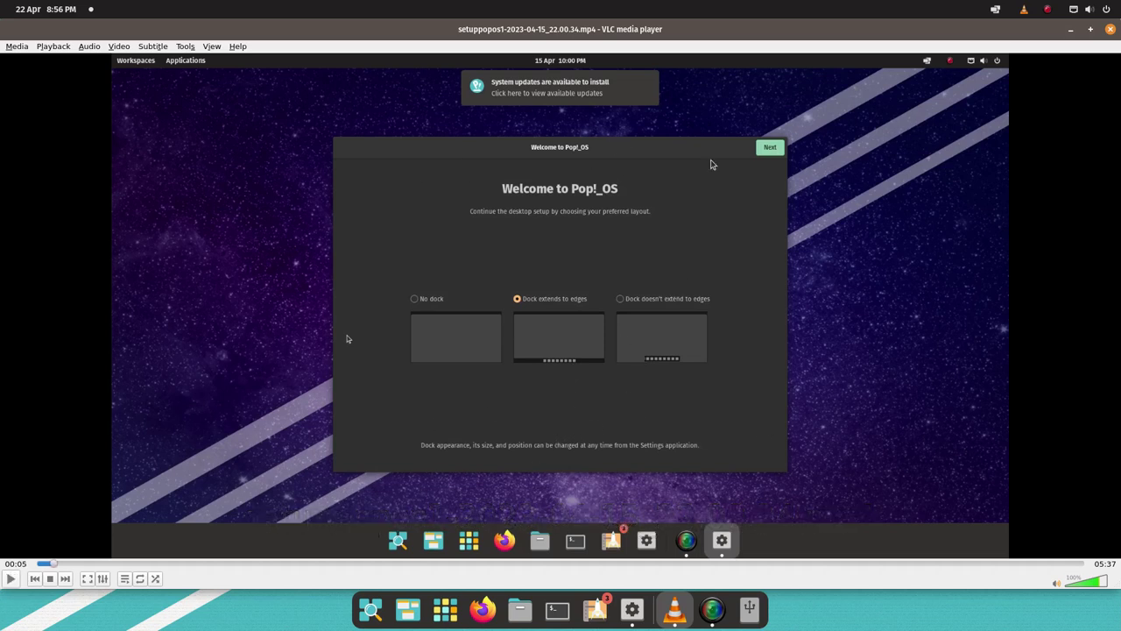
key("ctrl+q")
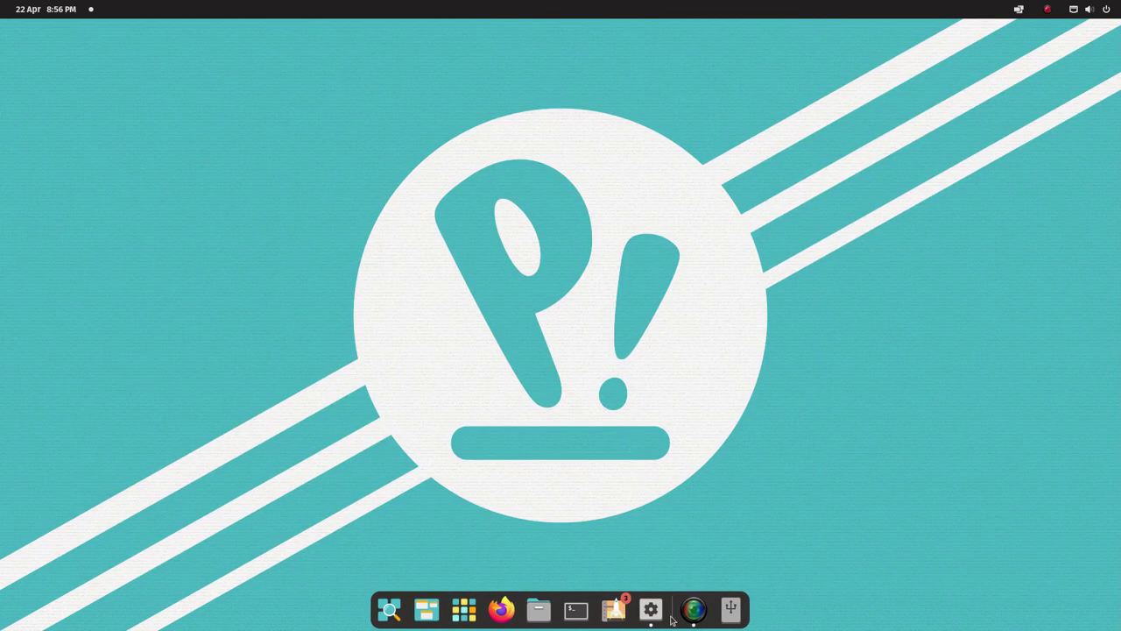
Step: Search Pop!_Shop for "steam" and open the Steam launcher's details page
left_click(624, 611)
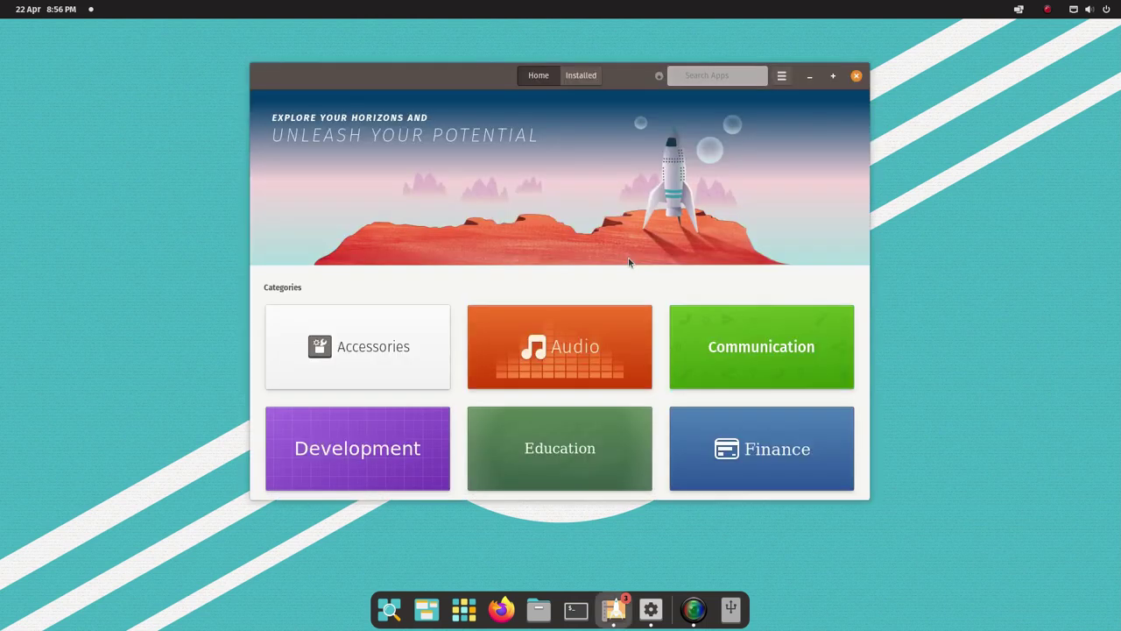
left_click(714, 77)
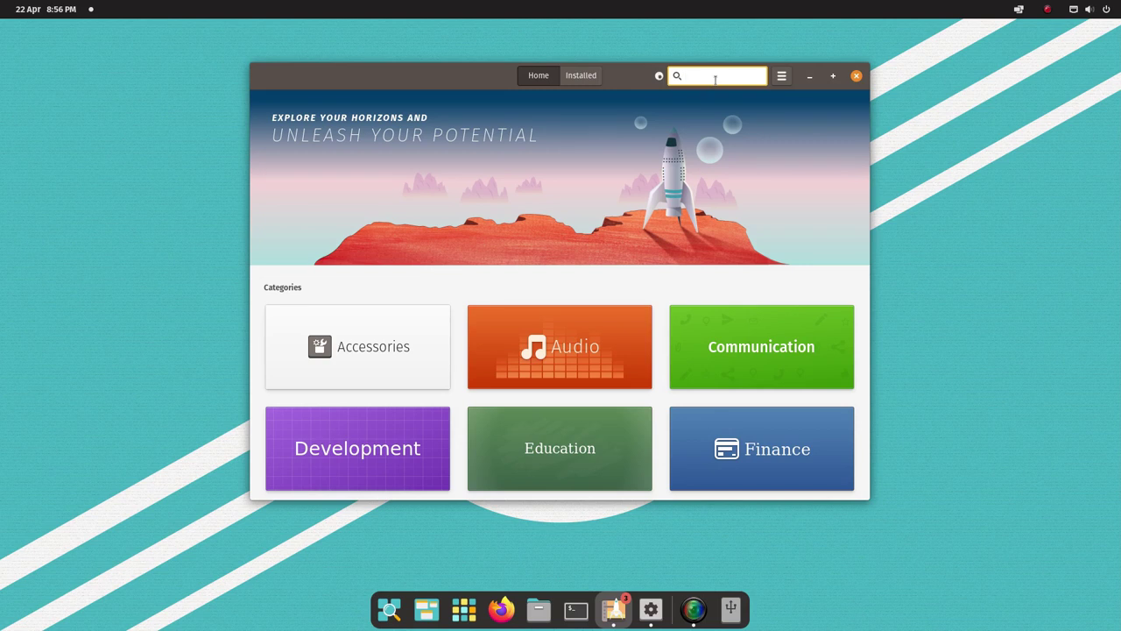
type("steam")
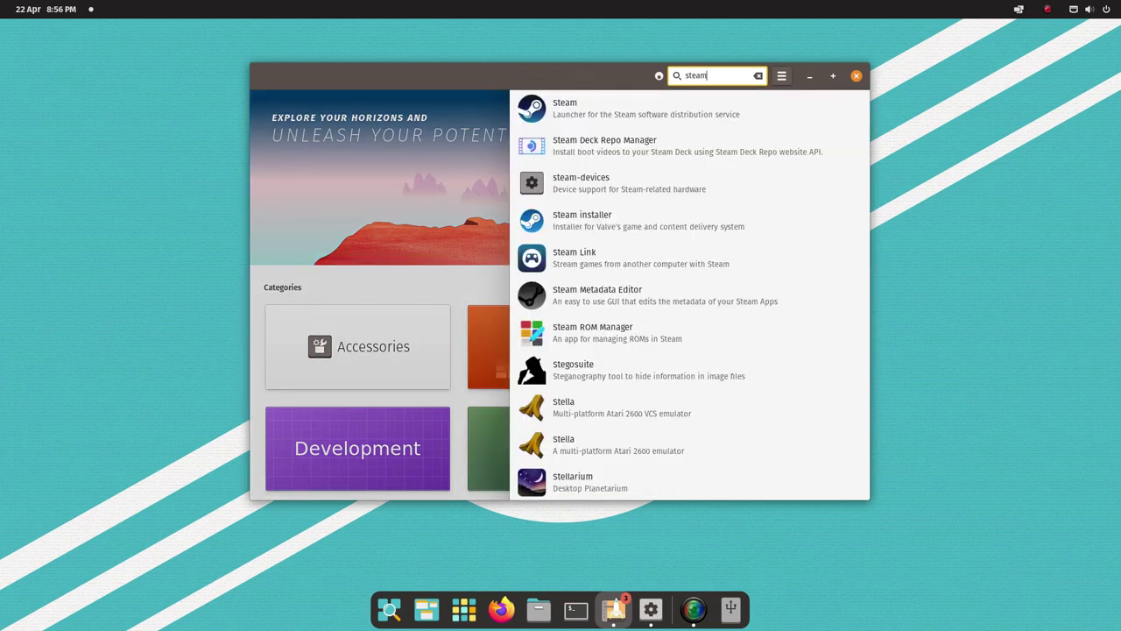
key("Return")
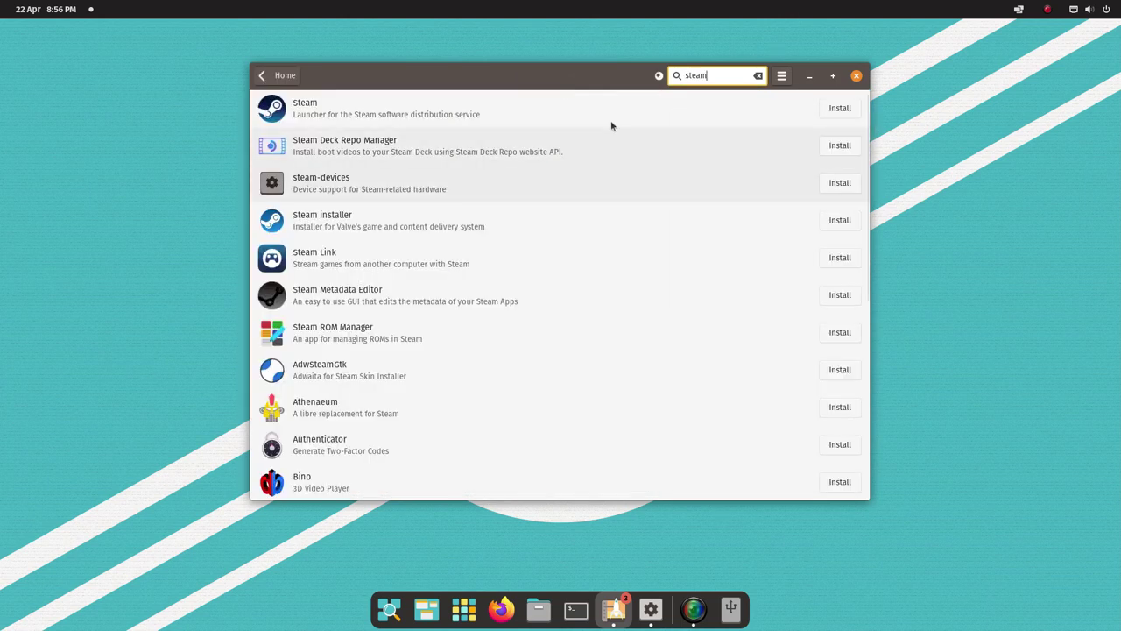
left_click(373, 110)
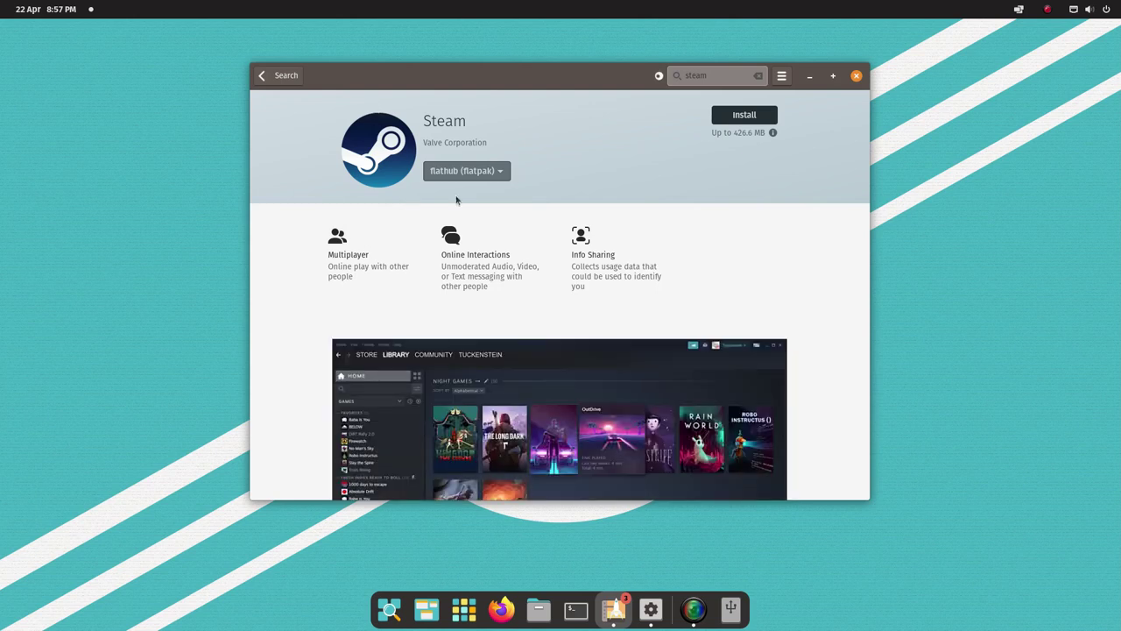
Step: Install the Pop!_OS (deb) version of Steam, authorising the installation with the account password
left_click(505, 178)
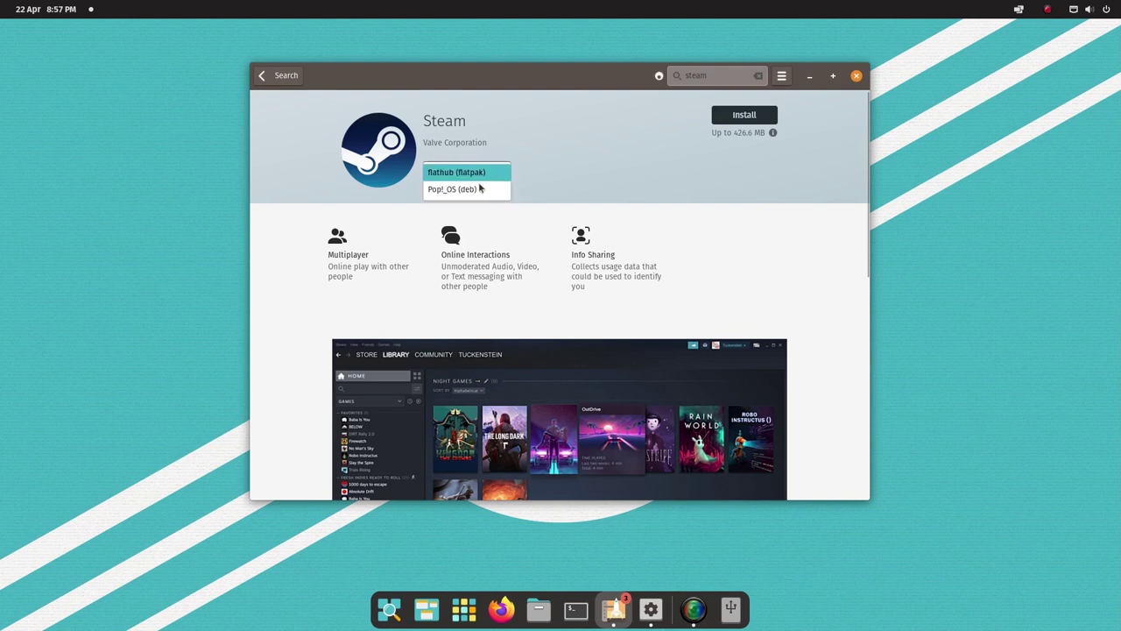
left_click(470, 191)
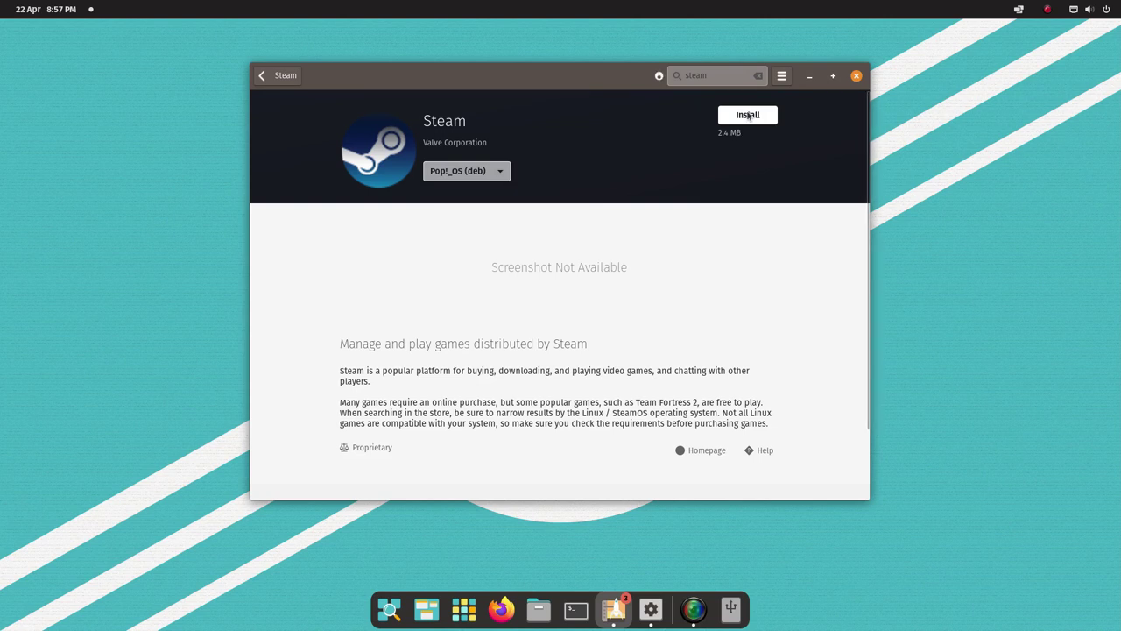
left_click(746, 116)
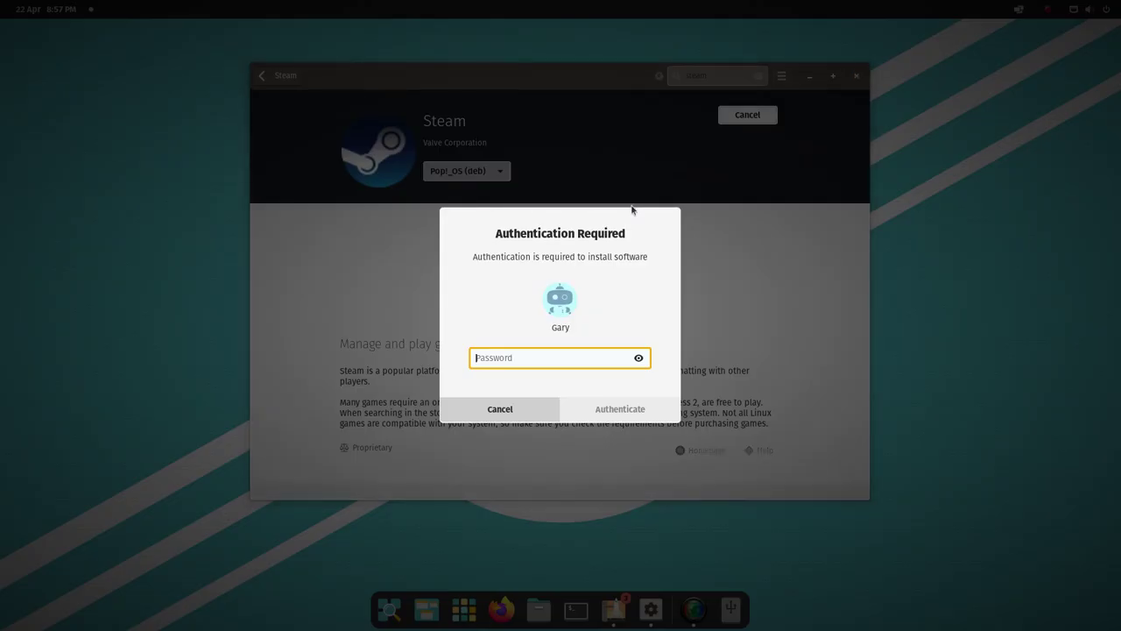
type("**********")
key("Return")
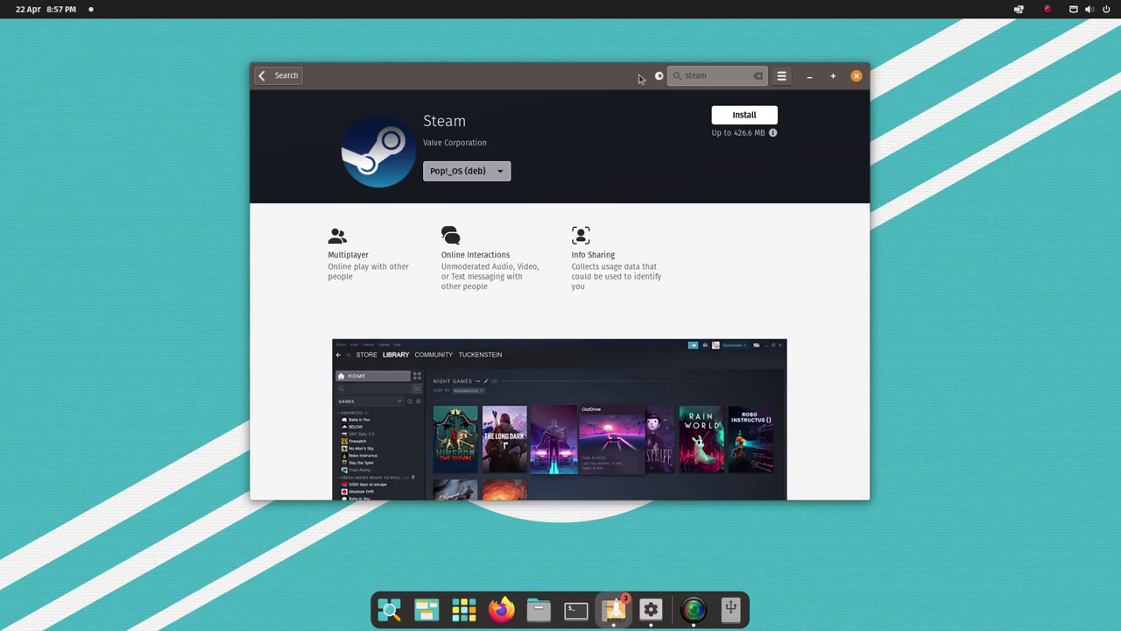
Step: Search the shop for "lutris" and read through the Lutris details page
left_click(272, 79)
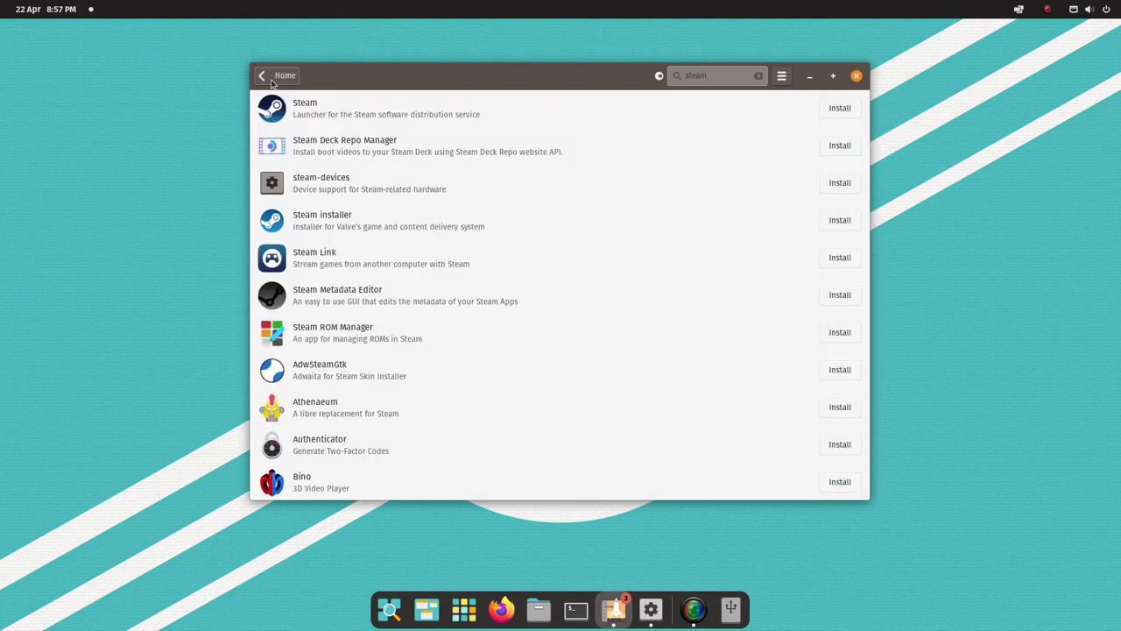
left_click(730, 75)
key("ctrl+a")
key("BackSpace")
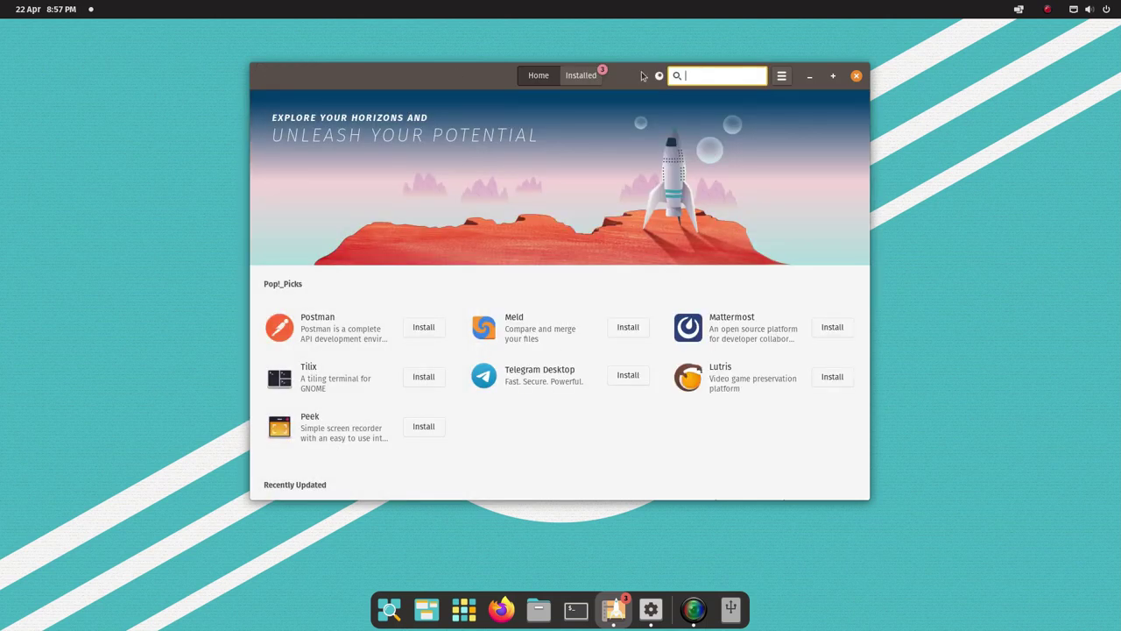
type("lutris")
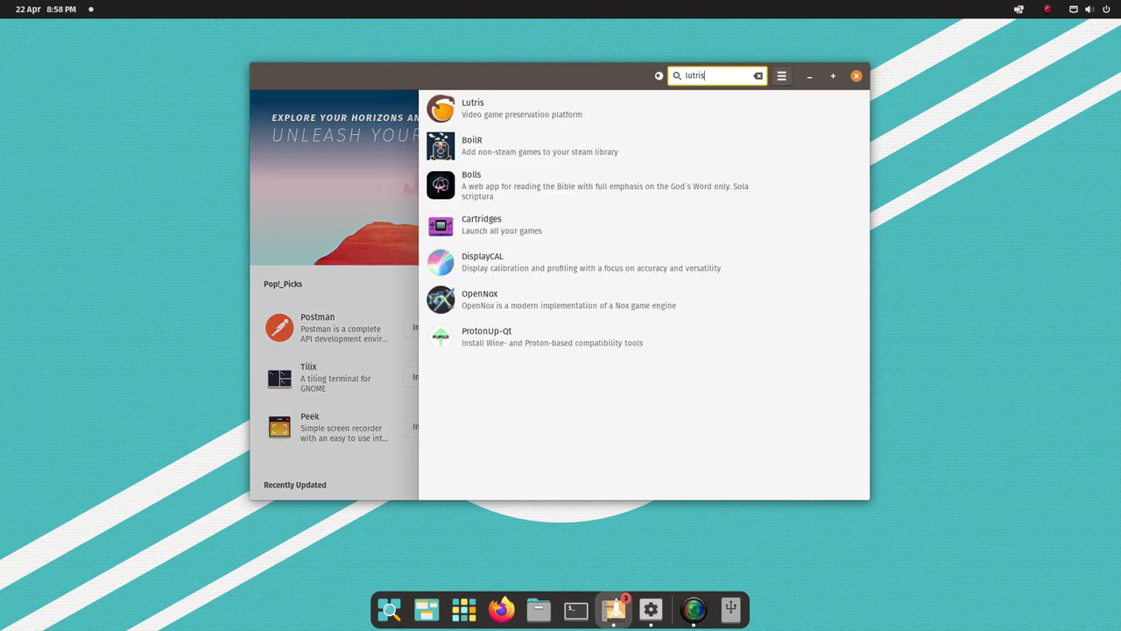
key("Return")
scroll(856, 312, "down", 3)
scroll(856, 312, "down", 3)
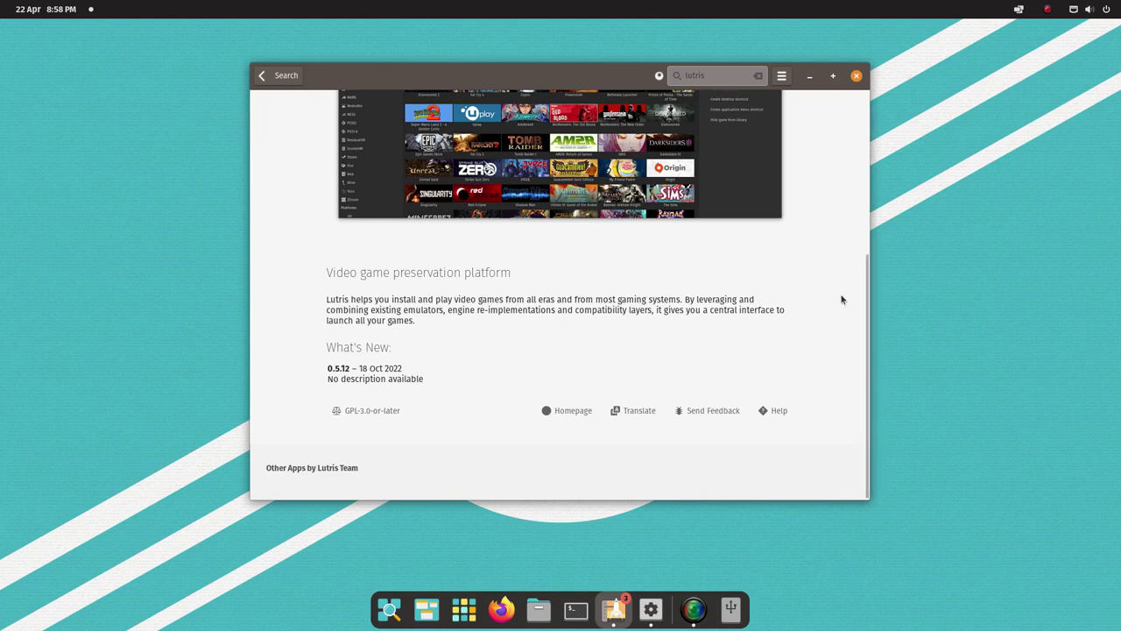
scroll(842, 300, "up", 1)
scroll(841, 299, "up", 5)
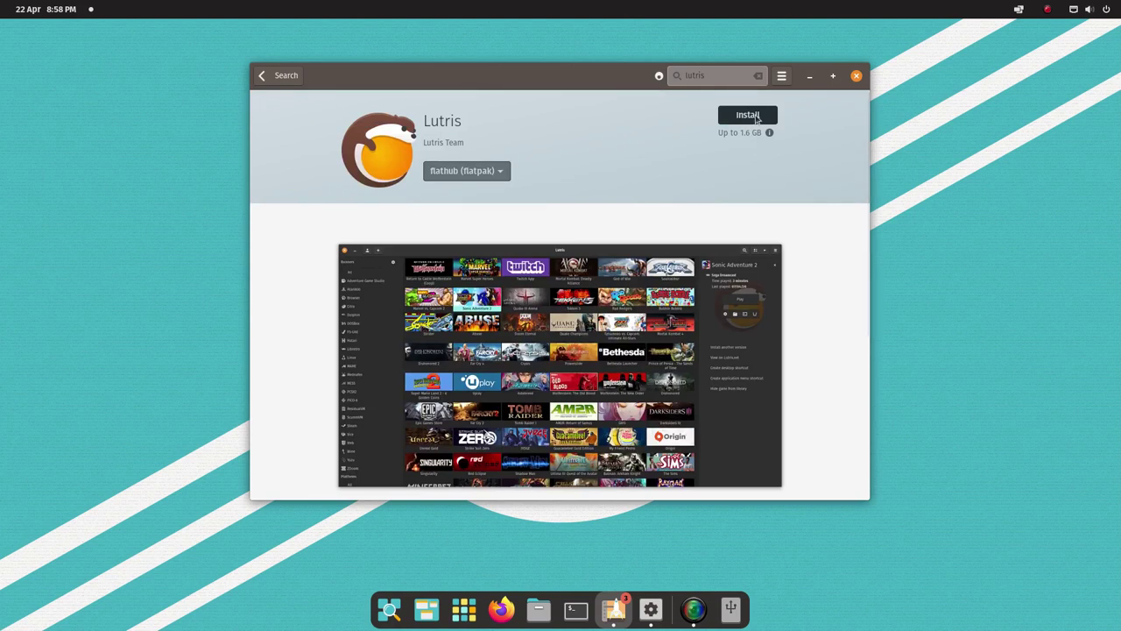
Step: Choose Pop!_OS (deb) as the source for Lutris and start its installation
left_click(495, 171)
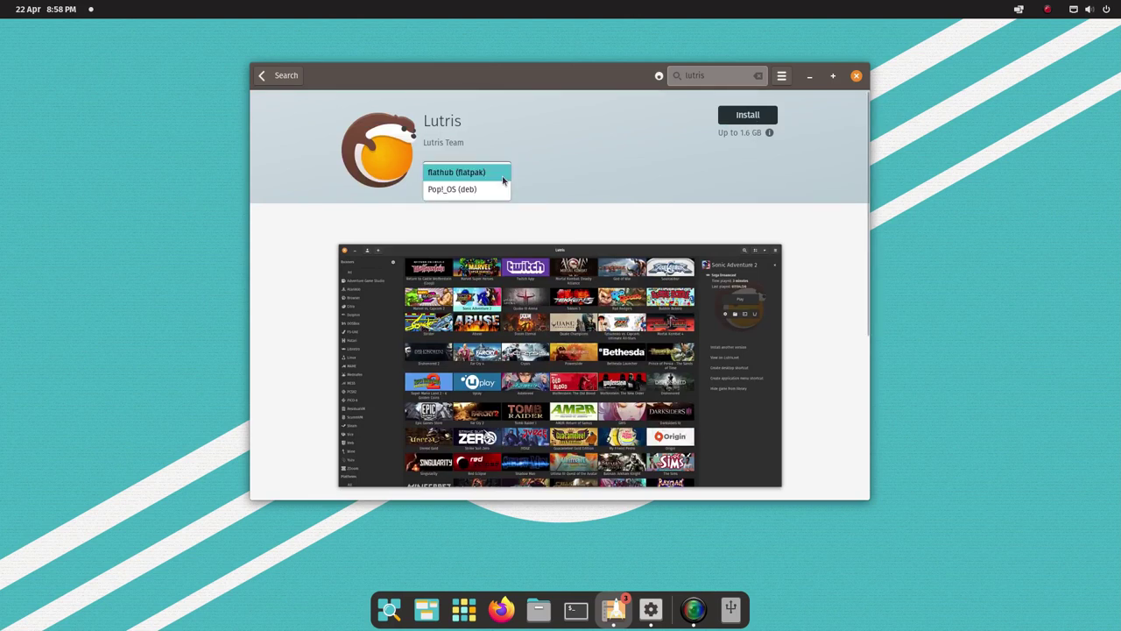
left_click(464, 190)
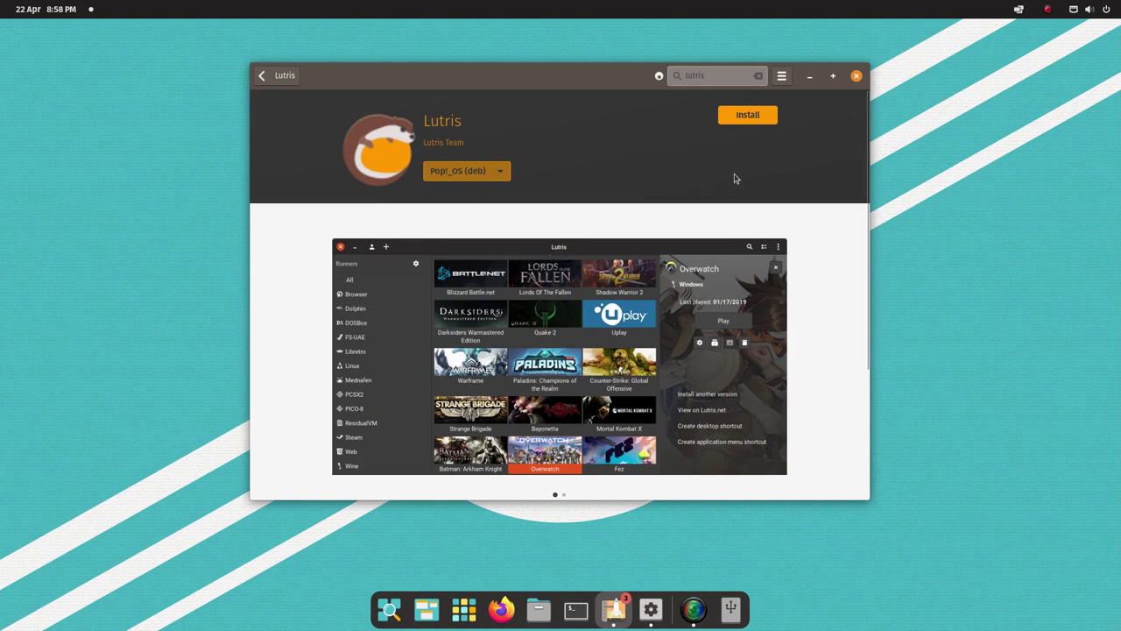
left_click(749, 123)
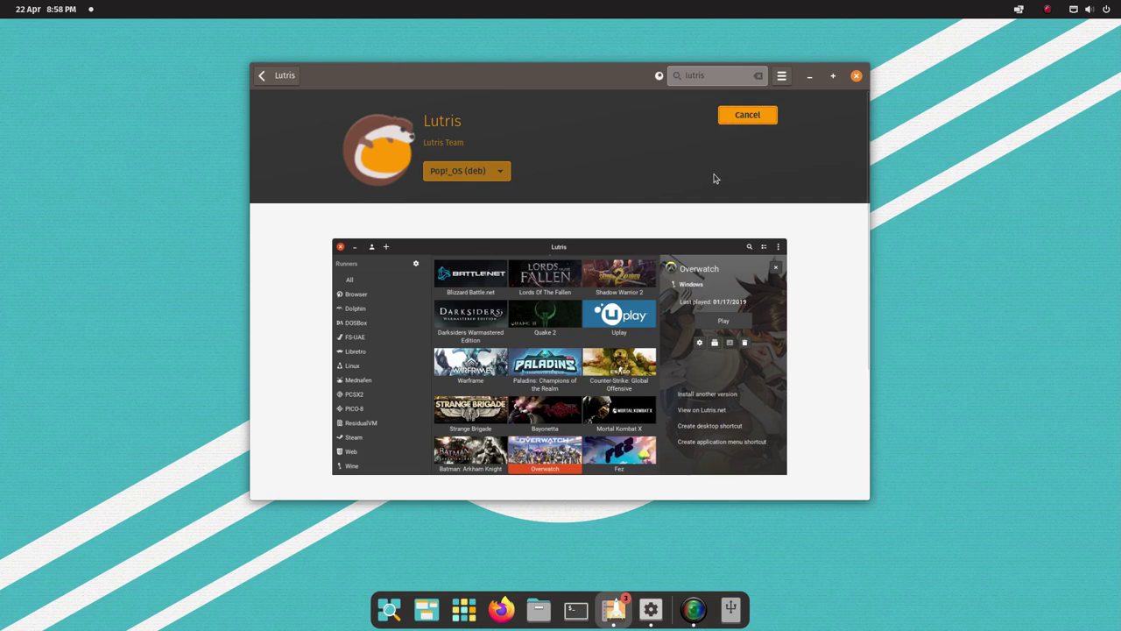
Step: Close Pop!_Shop and bring up the Settings window
left_click(857, 77)
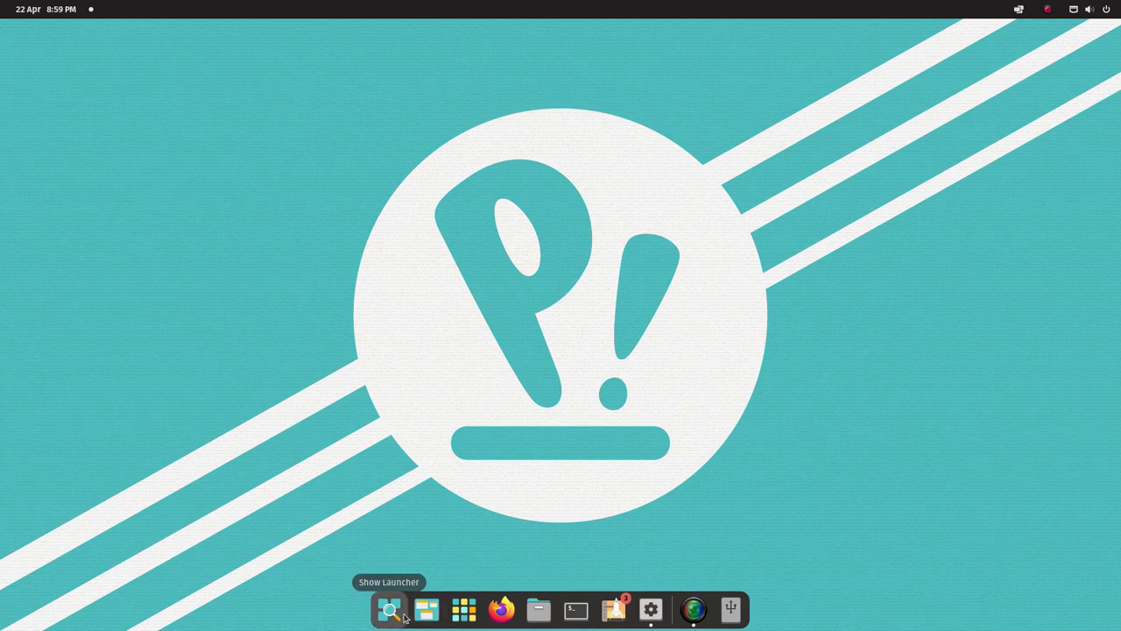
left_click(650, 610)
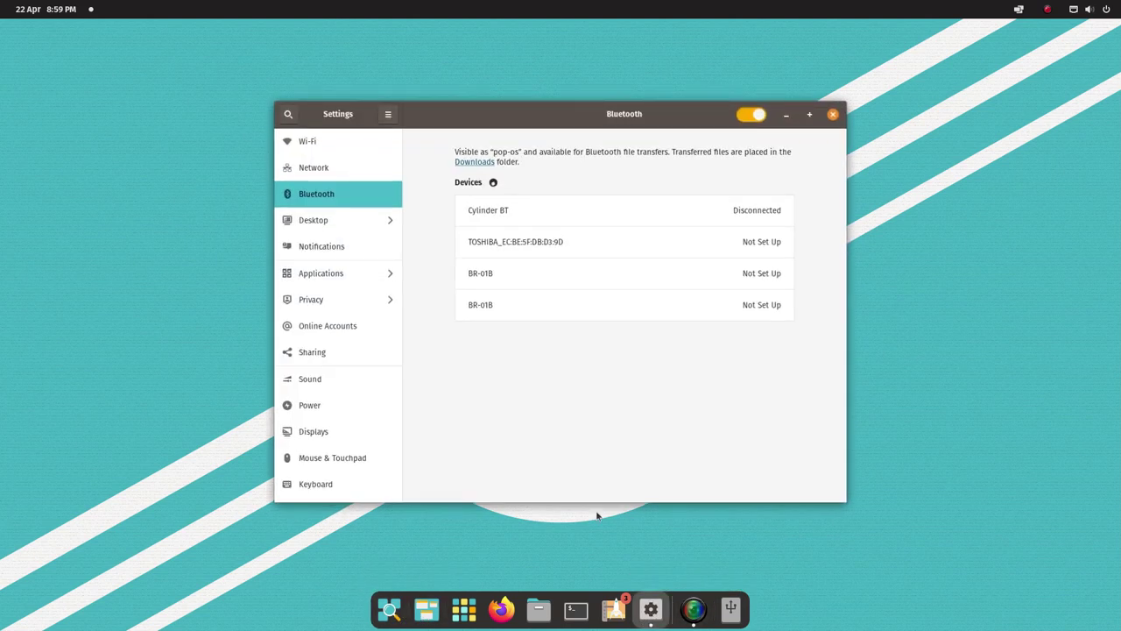
Step: Check the Printers page in Settings and close the Settings window
scroll(395, 374, "down", 2)
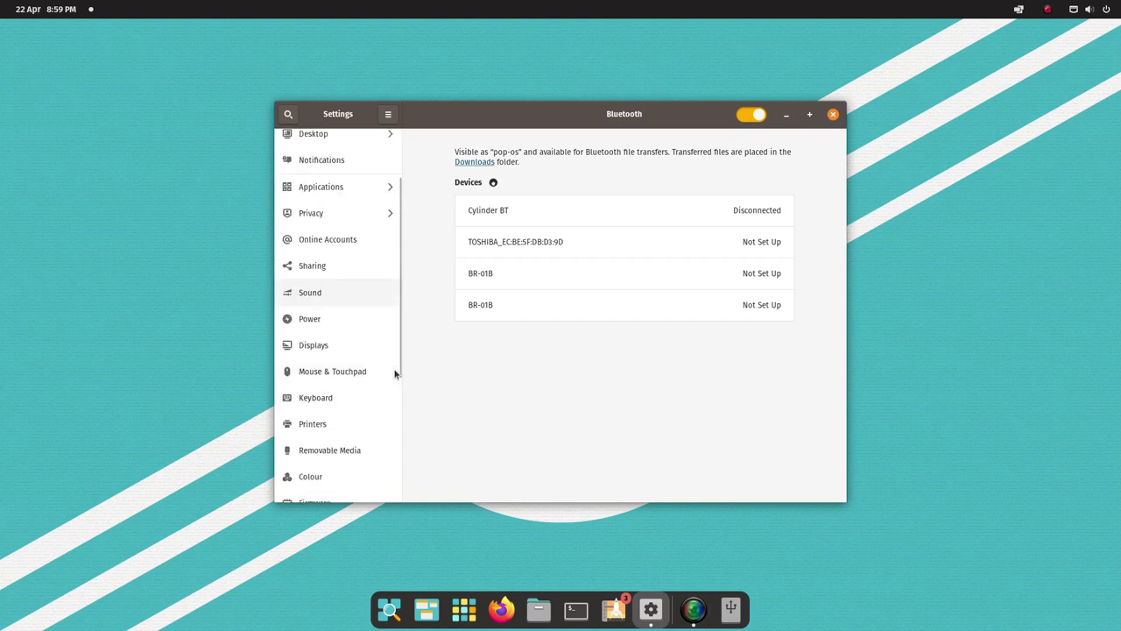
left_click(317, 423)
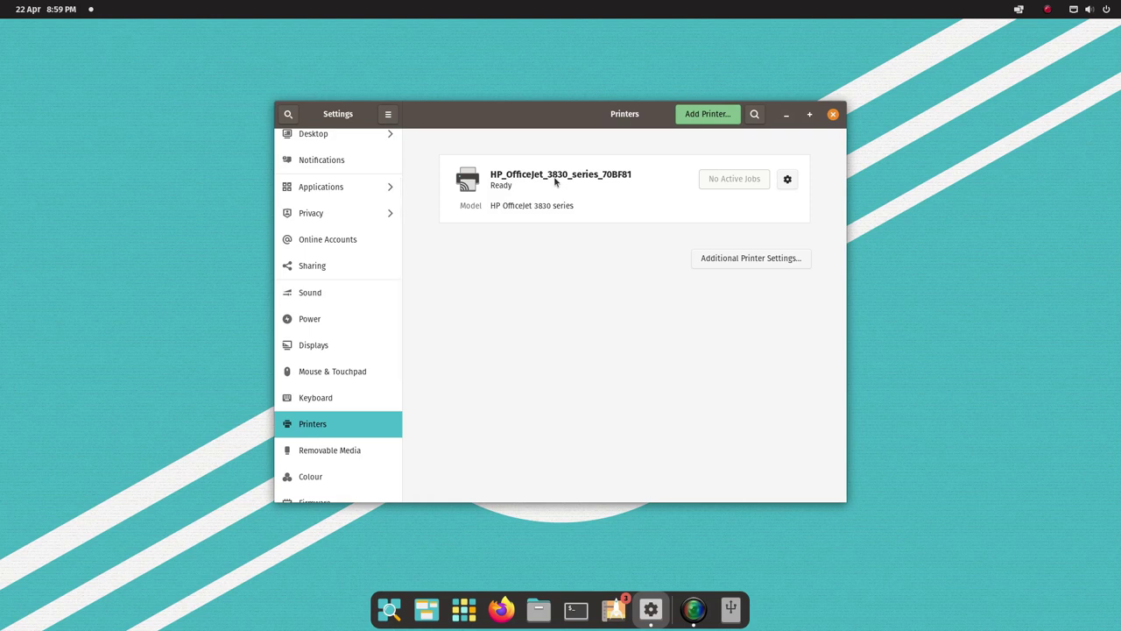
left_click(833, 114)
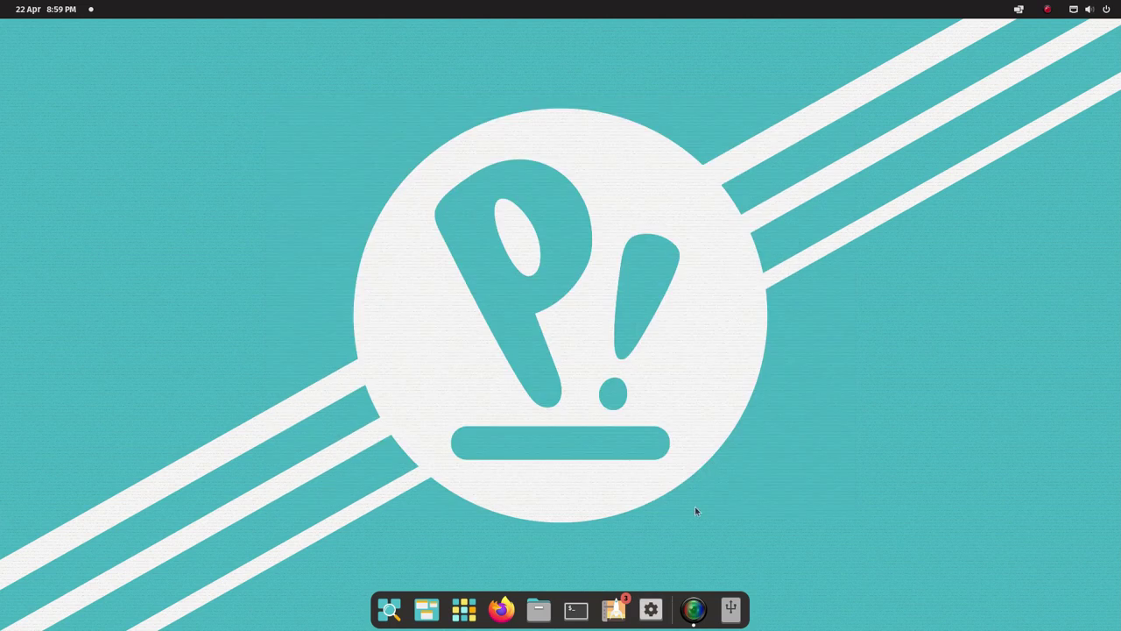
Step: Launch LibreOffice Writer from the Office folder of the application library and get its blank document ready for typing
left_click(461, 613)
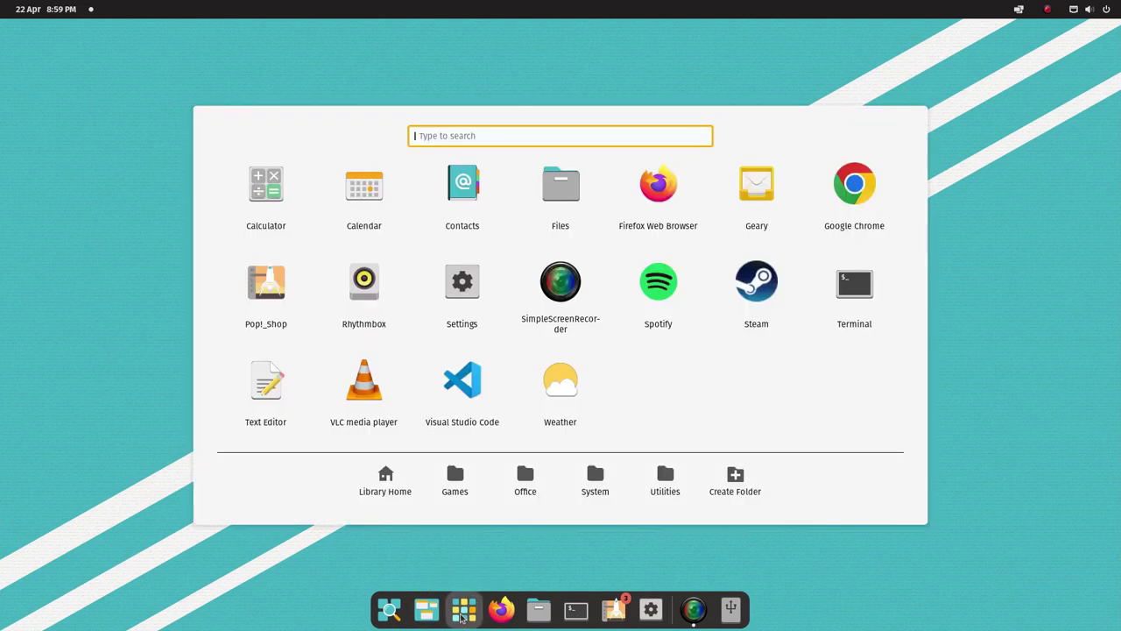
left_click(526, 483)
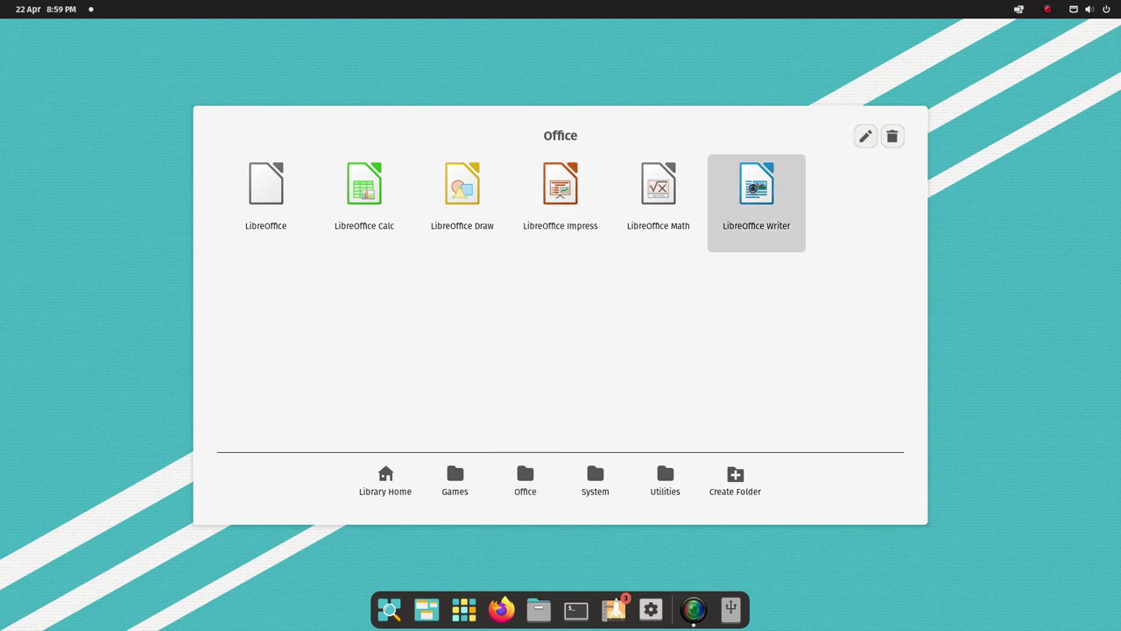
left_click(739, 223)
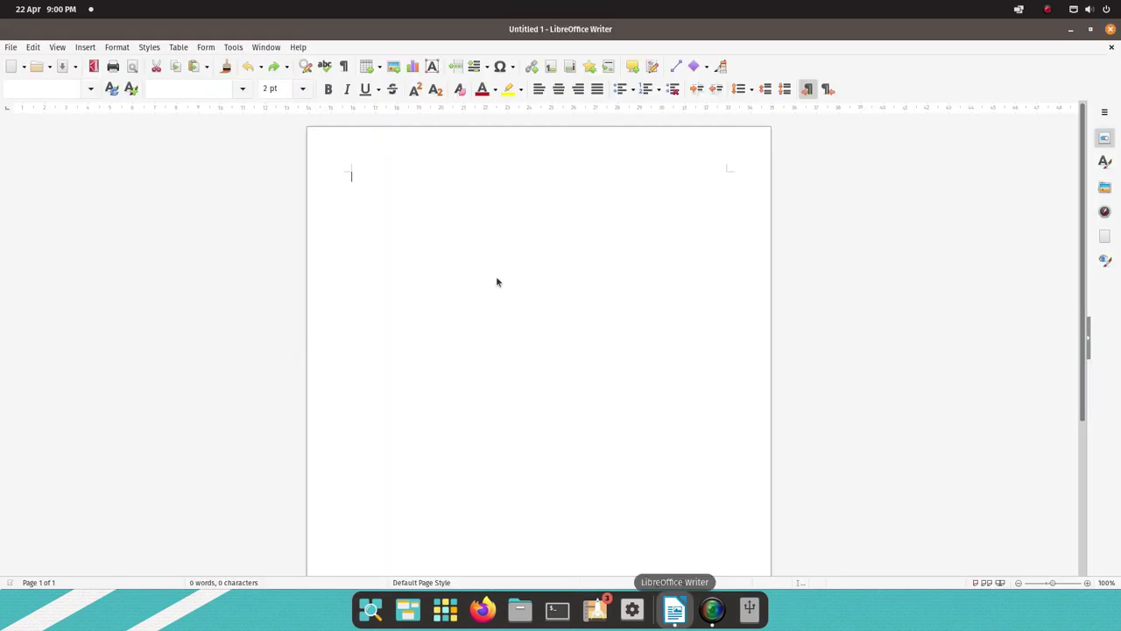
left_click(470, 386)
left_click(684, 383)
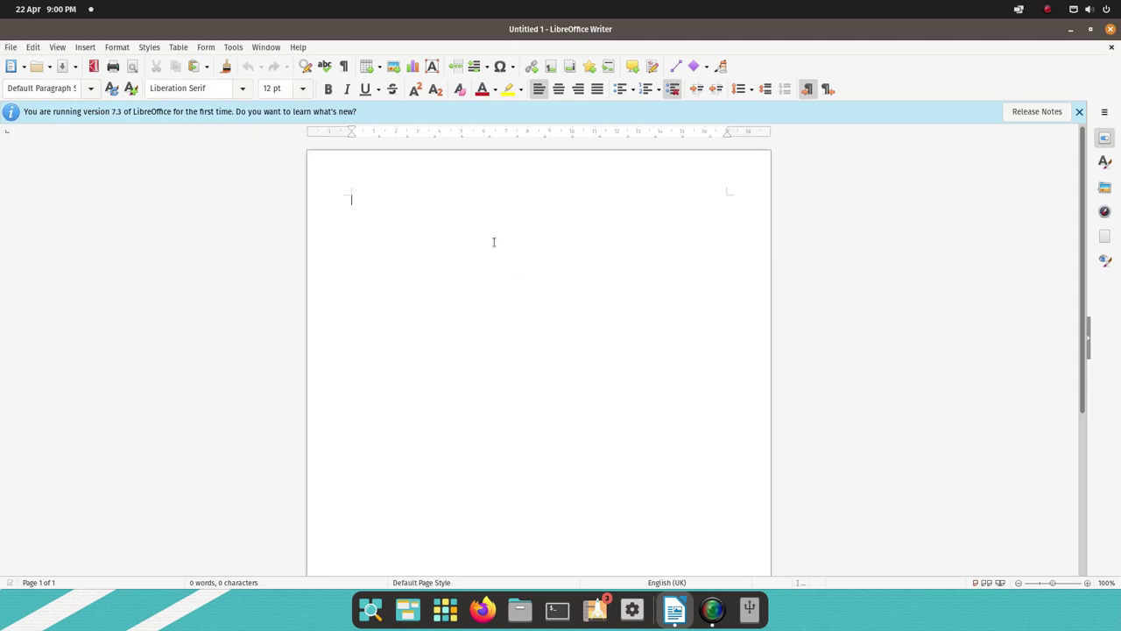
Step: Enter "Welcome to Everyday Linux User" and, on a new line, "This is a review of Pop!_OS" in the document
type("Welcome to Everyday Linux User")
key("Return")
type("This is a review of Pop!_OS")
Step: Print all pages of the document on the HP_OfficeJet_3830_series printer and close it without saving
left_click(11, 48)
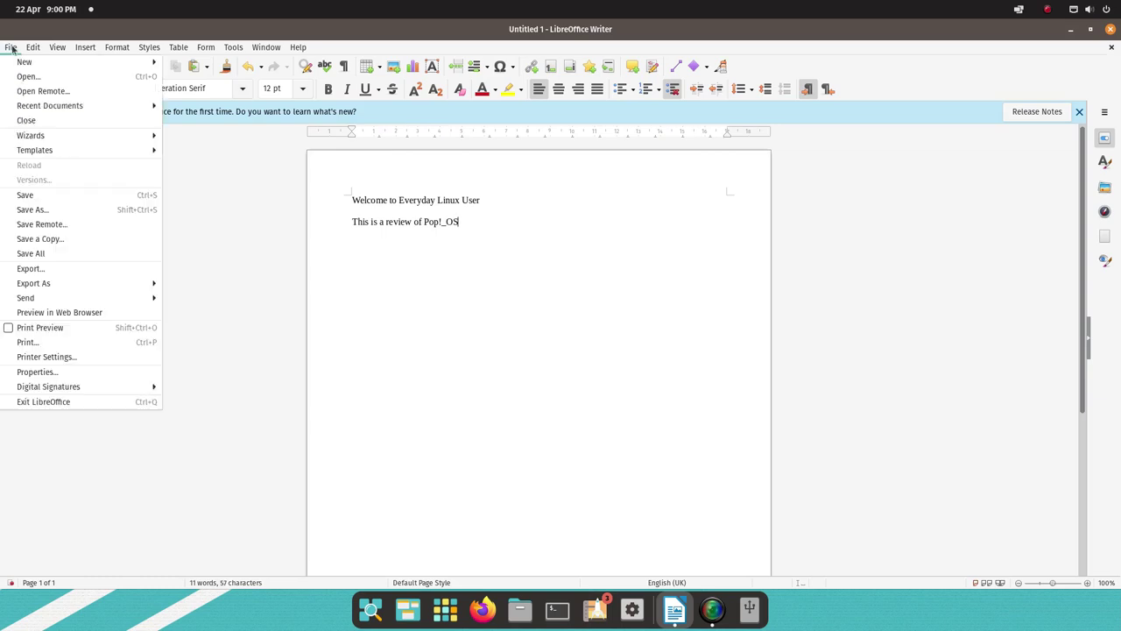
left_click(50, 341)
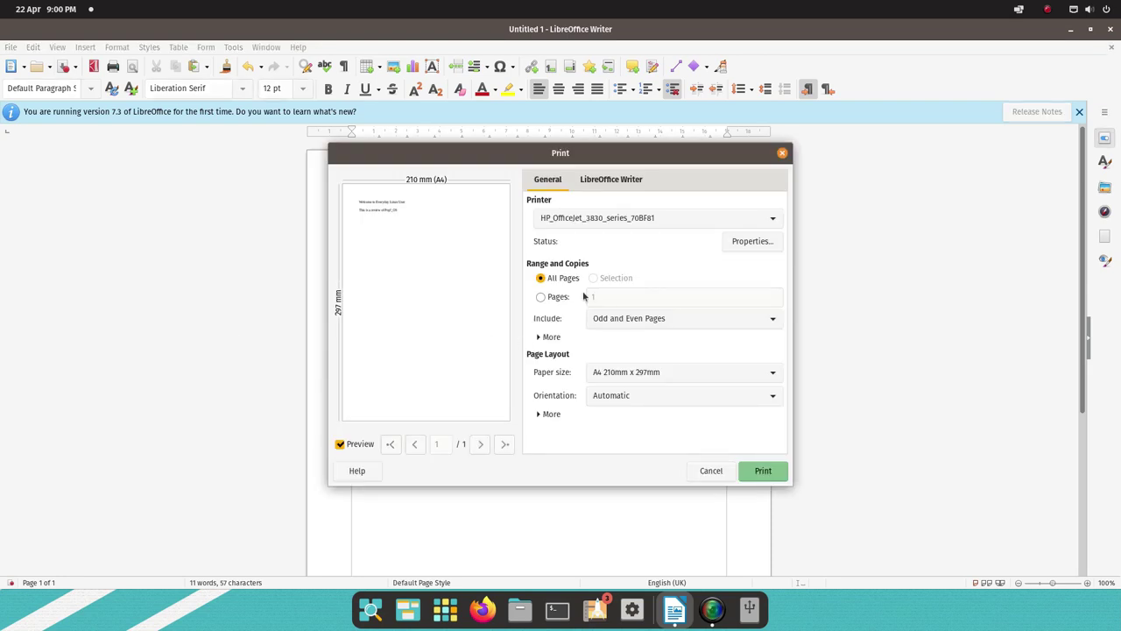
left_click(773, 221)
left_click(774, 221)
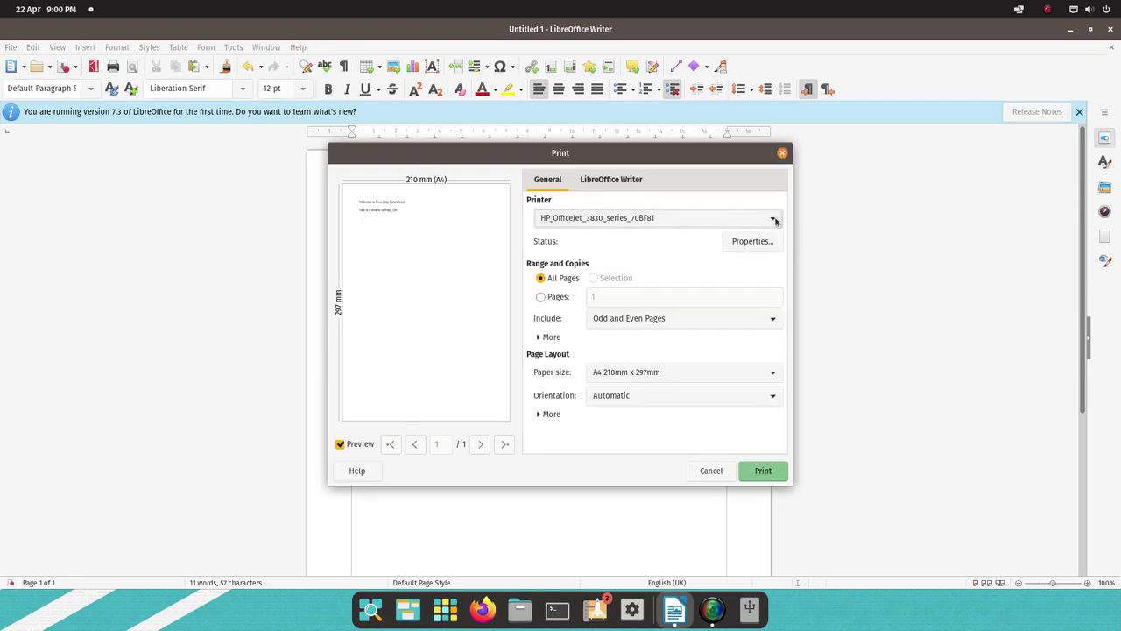
left_click(771, 475)
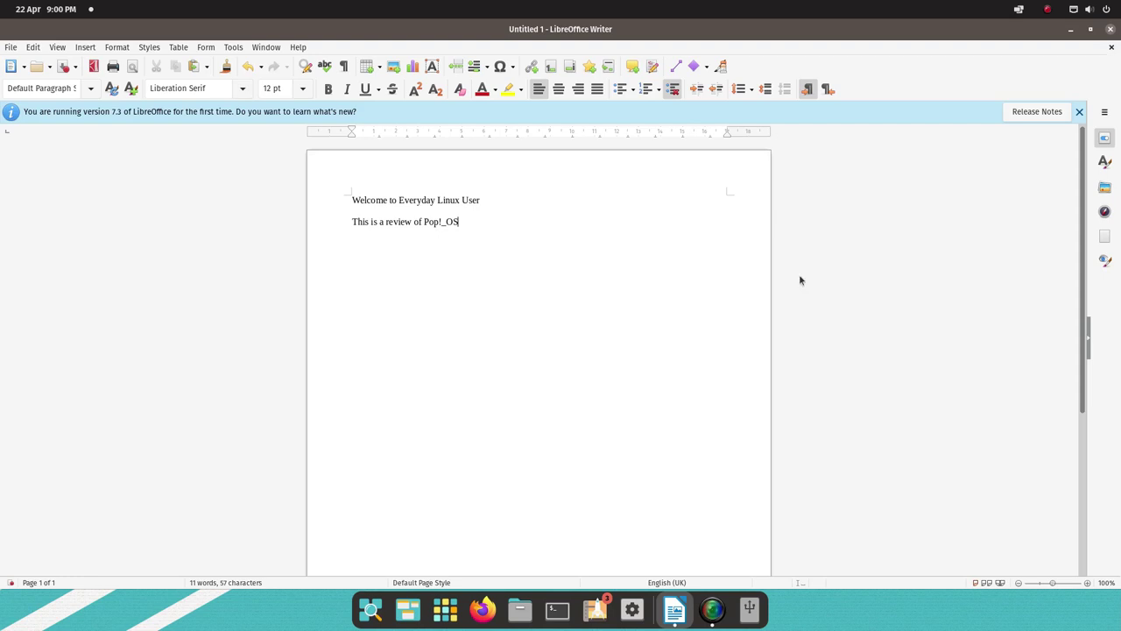
key("ctrl+w")
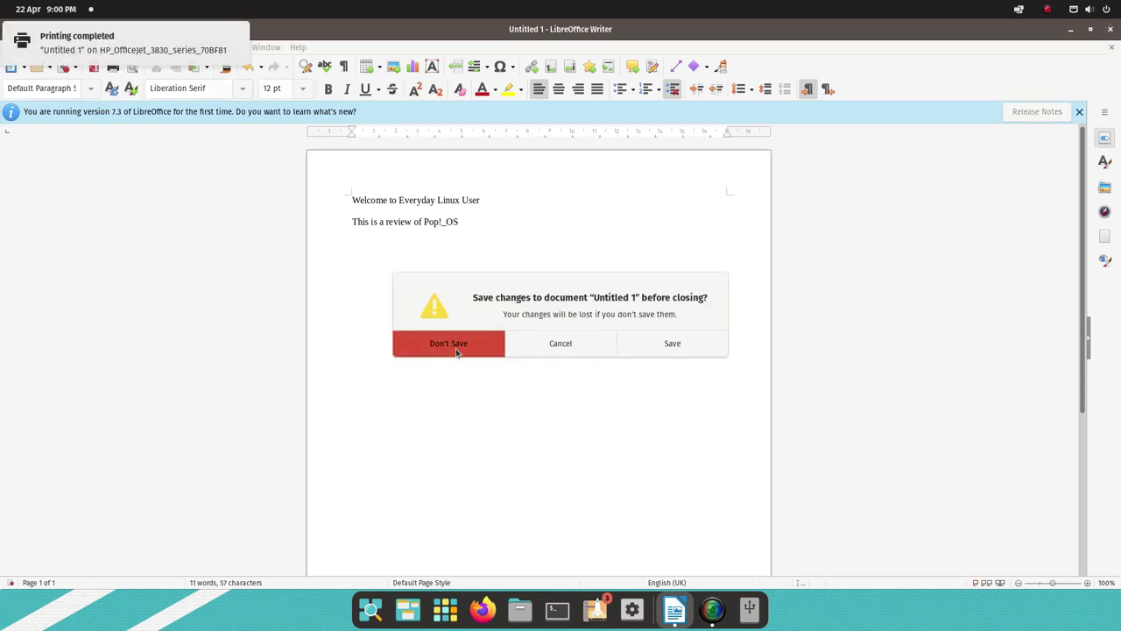
left_click(456, 343)
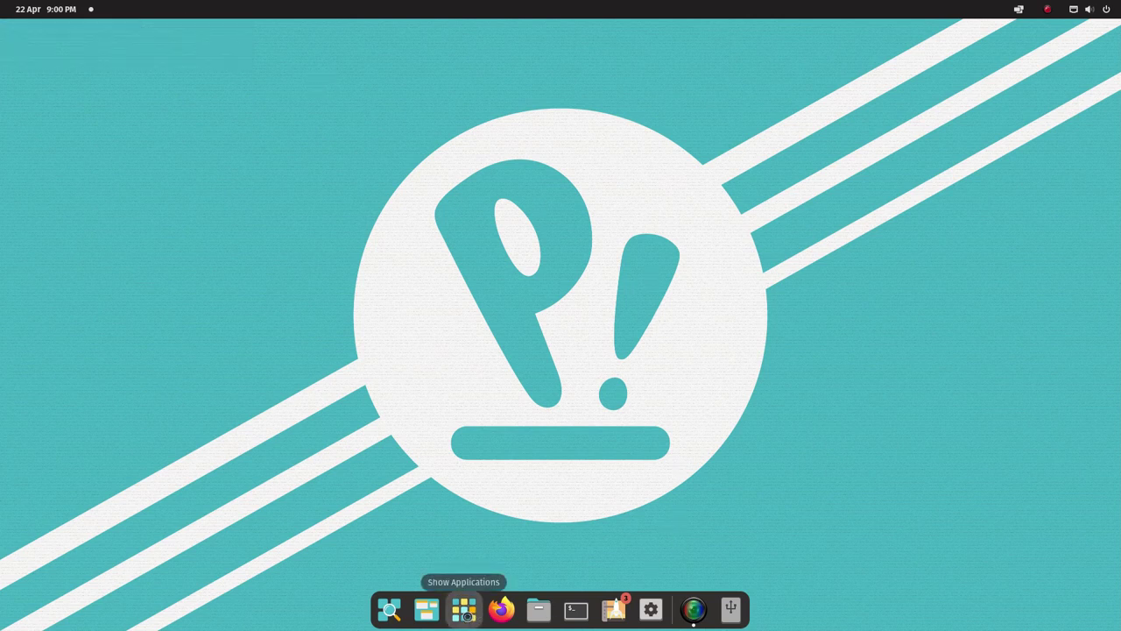
Step: Launch Steam from the application library and minimise its update window
left_click(464, 610)
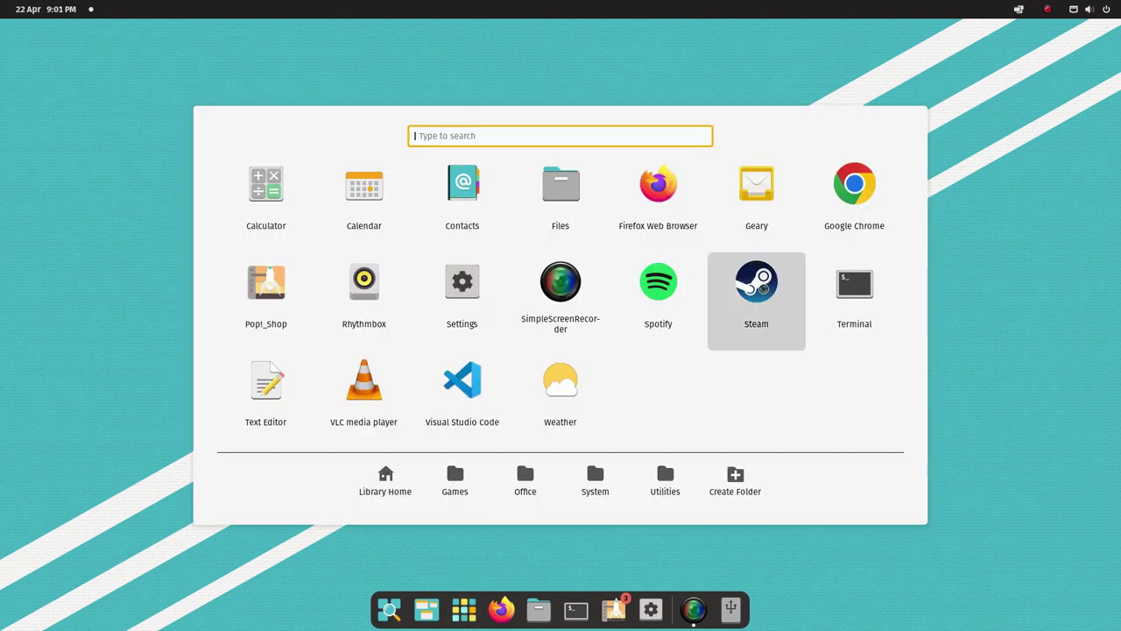
left_click(763, 289)
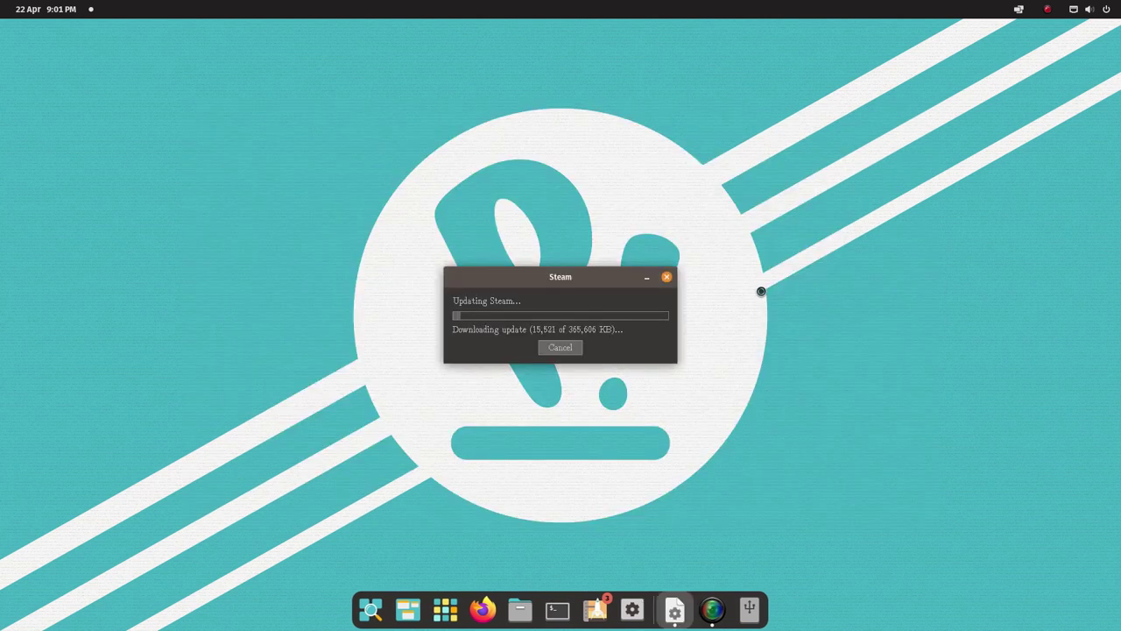
left_click(646, 277)
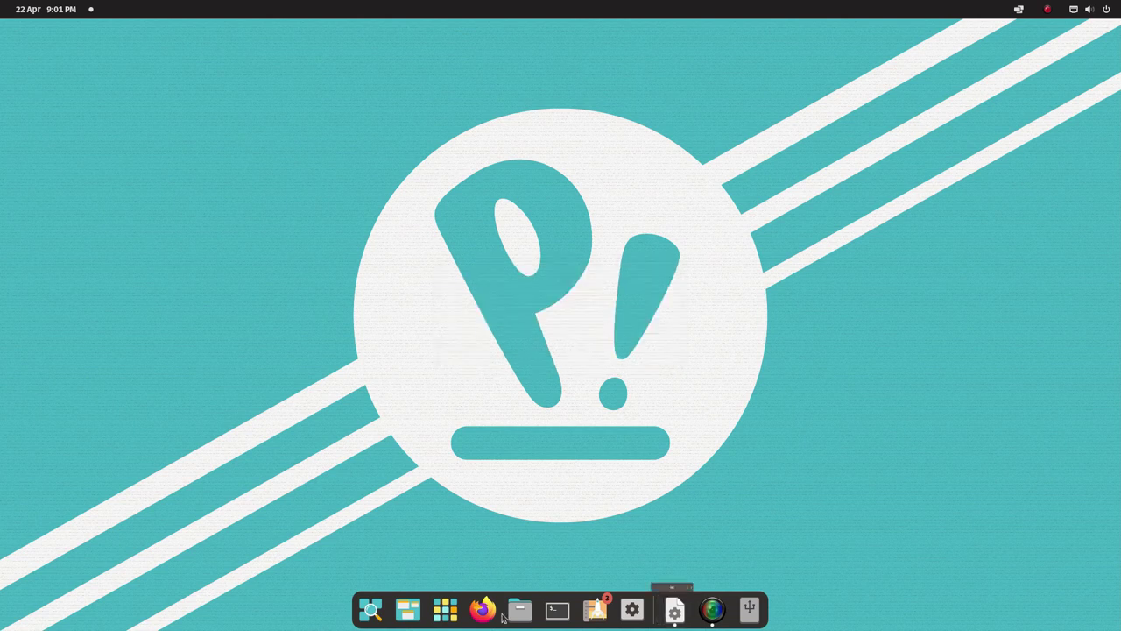
Step: Move Steam into the Games folder of the application library and create a new folder named Media
left_click(455, 618)
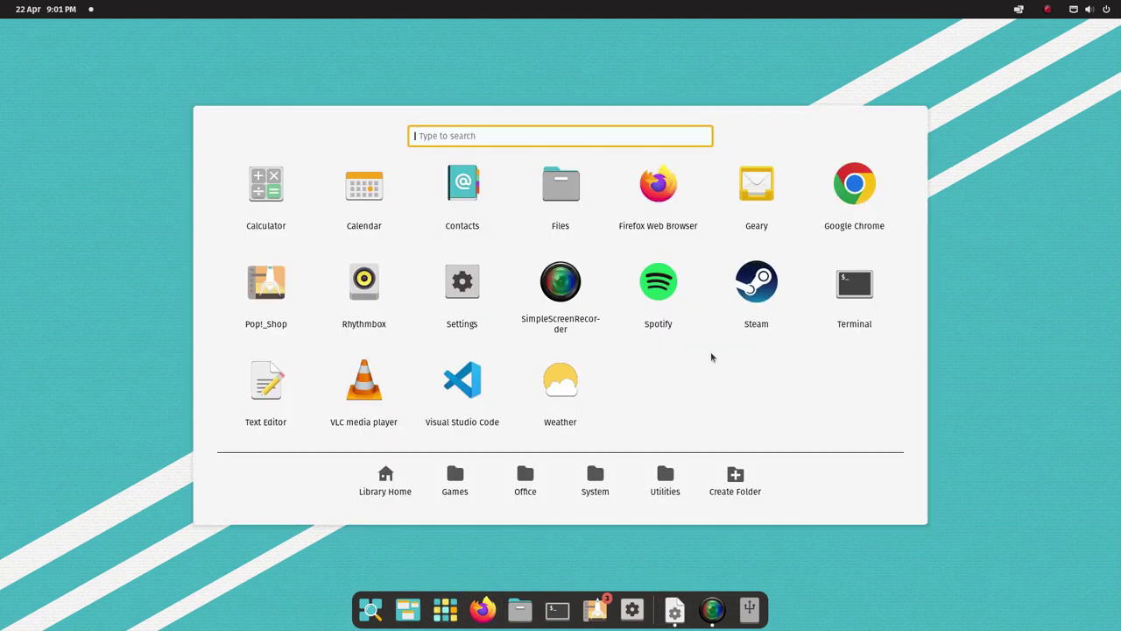
left_click_drag(758, 279, 457, 496)
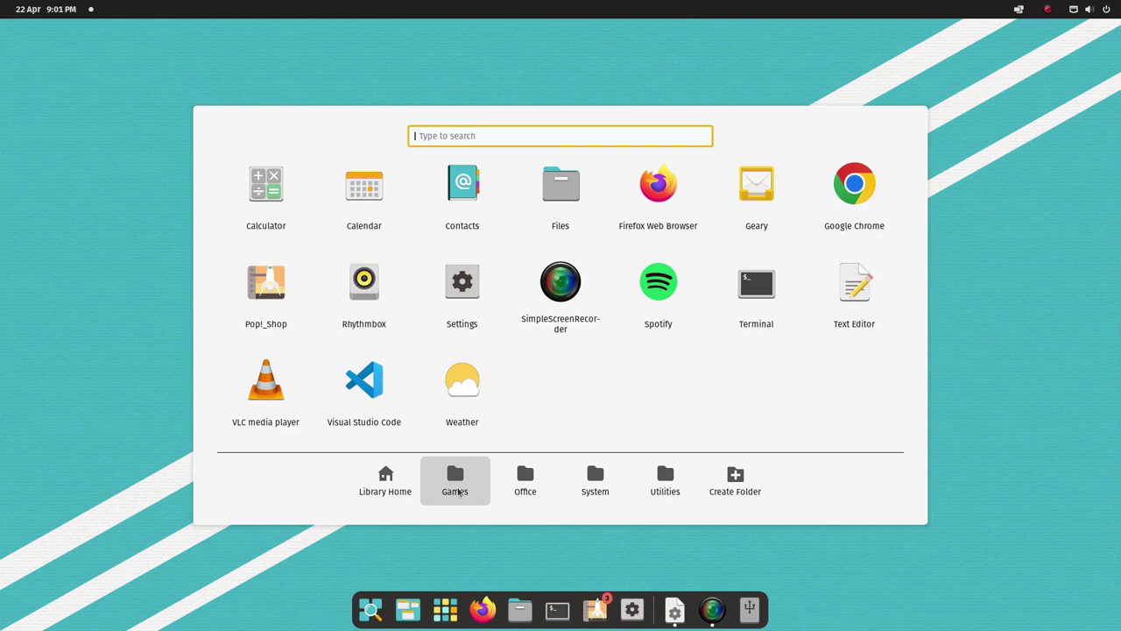
left_click(738, 479)
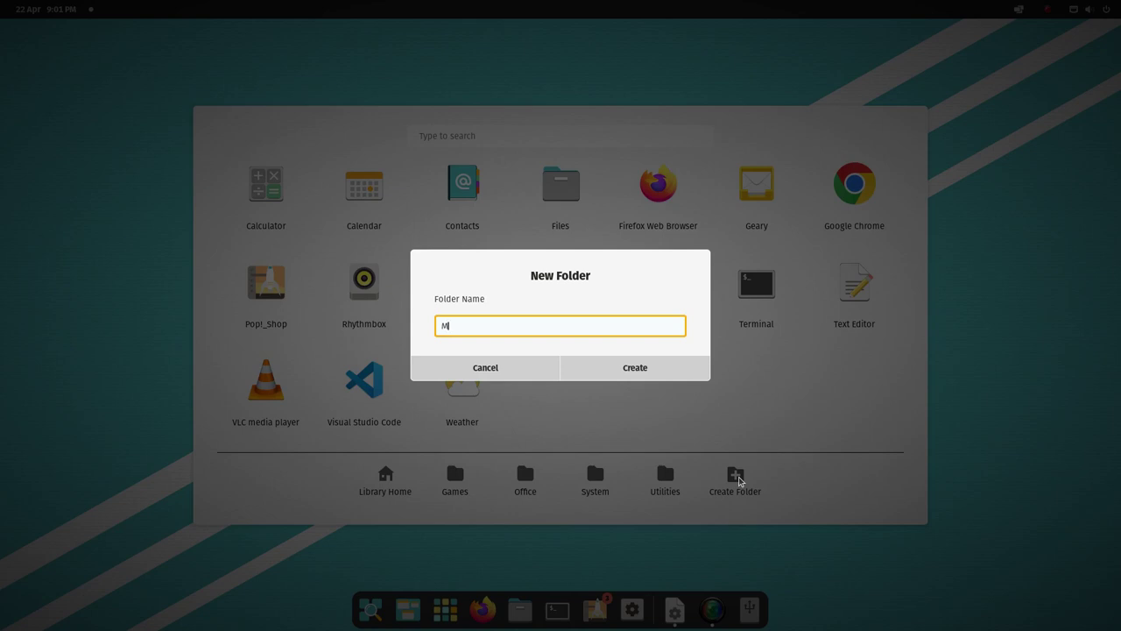
key("Return")
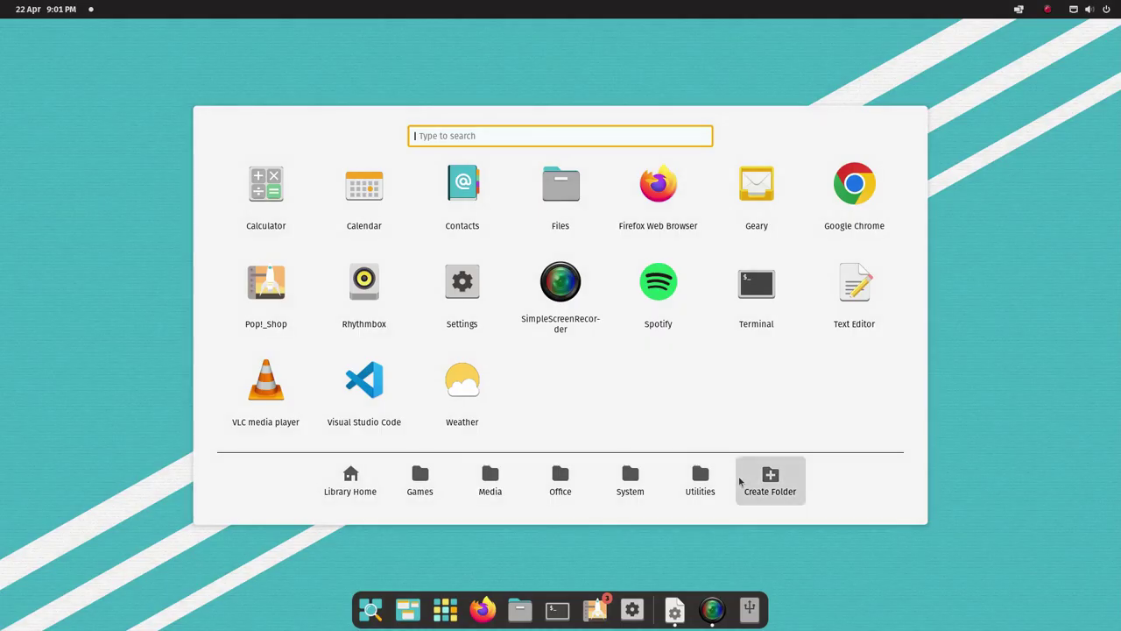
Step: Move Rhythmbox, Spotify and VLC media player into the Media folder
left_click_drag(363, 282, 500, 486)
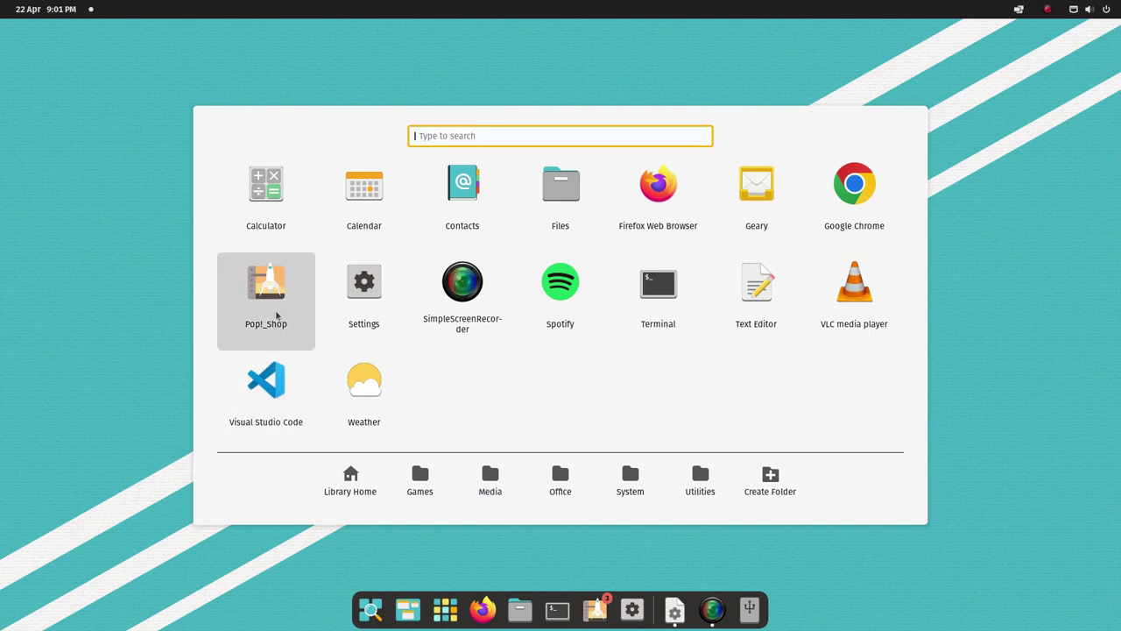
left_click(563, 278)
left_click_drag(565, 278, 491, 479)
left_click_drag(755, 289, 492, 482)
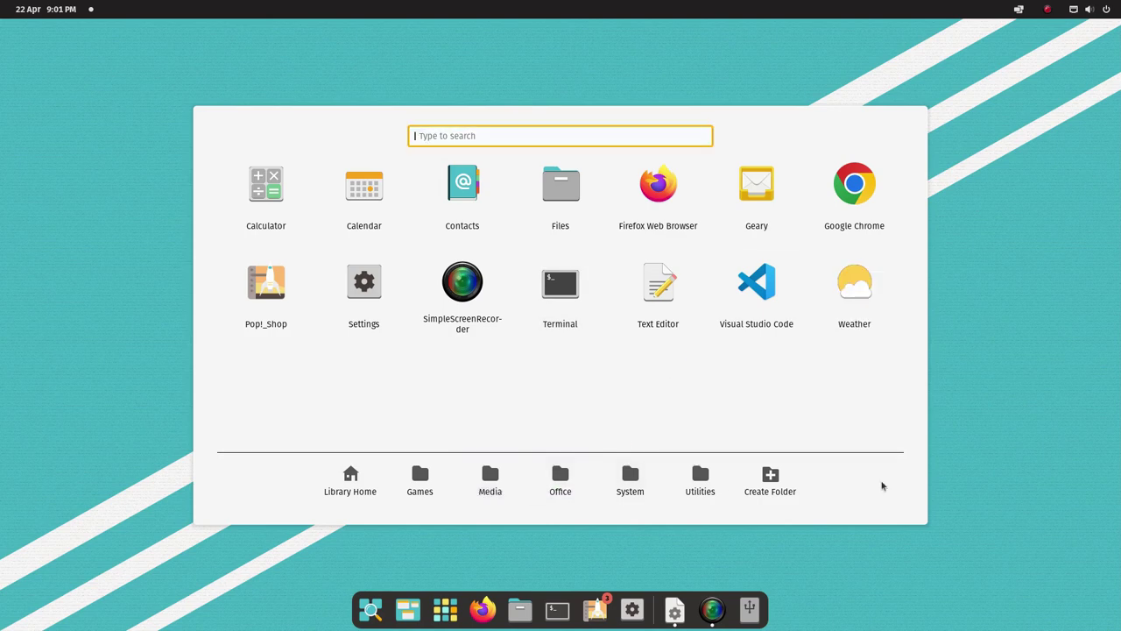
Step: Create an application folder named Development and move Visual Studio Code into it
left_click(759, 480)
type("Development")
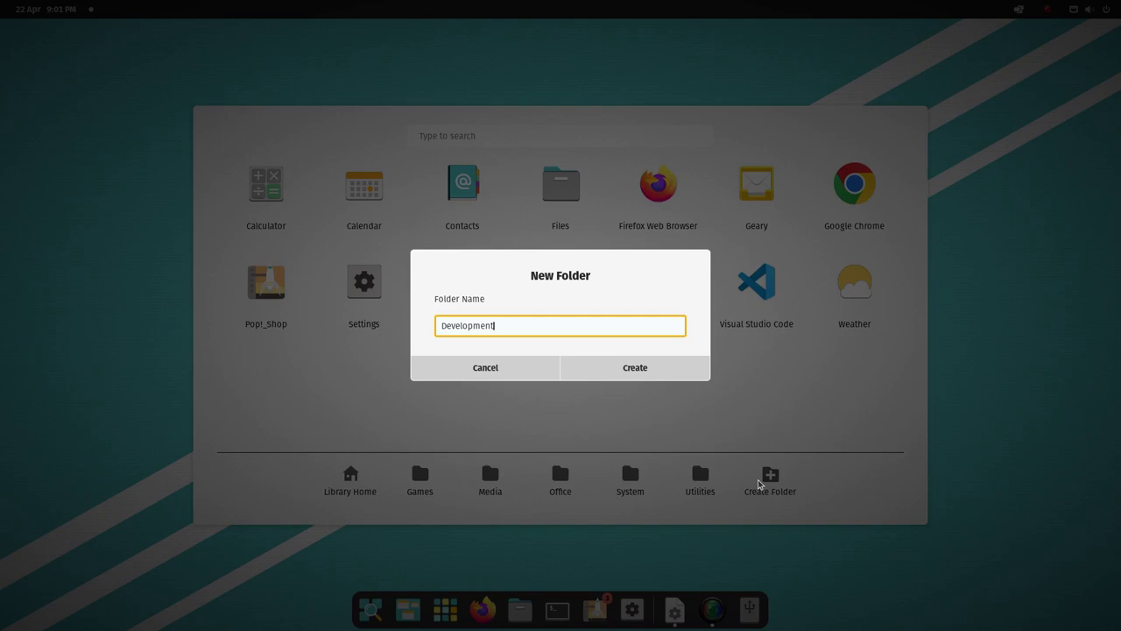
key("Return")
left_click_drag(762, 296, 375, 487)
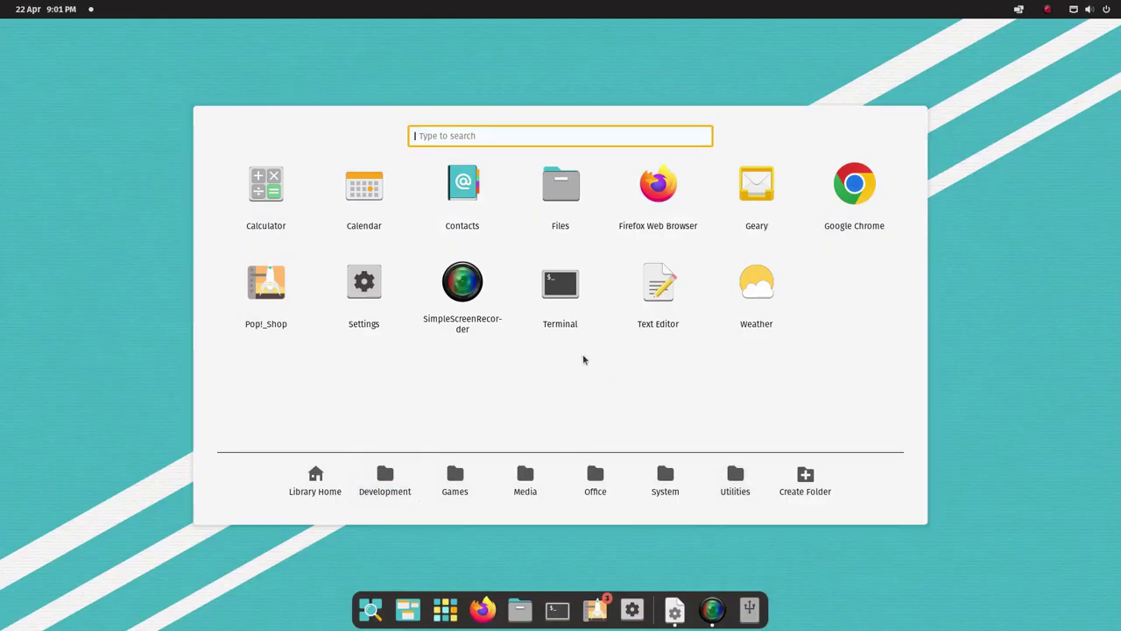
Step: Create an application folder named Web and move Google Chrome, Firefox Web Browser and Geary into it
left_click(812, 487)
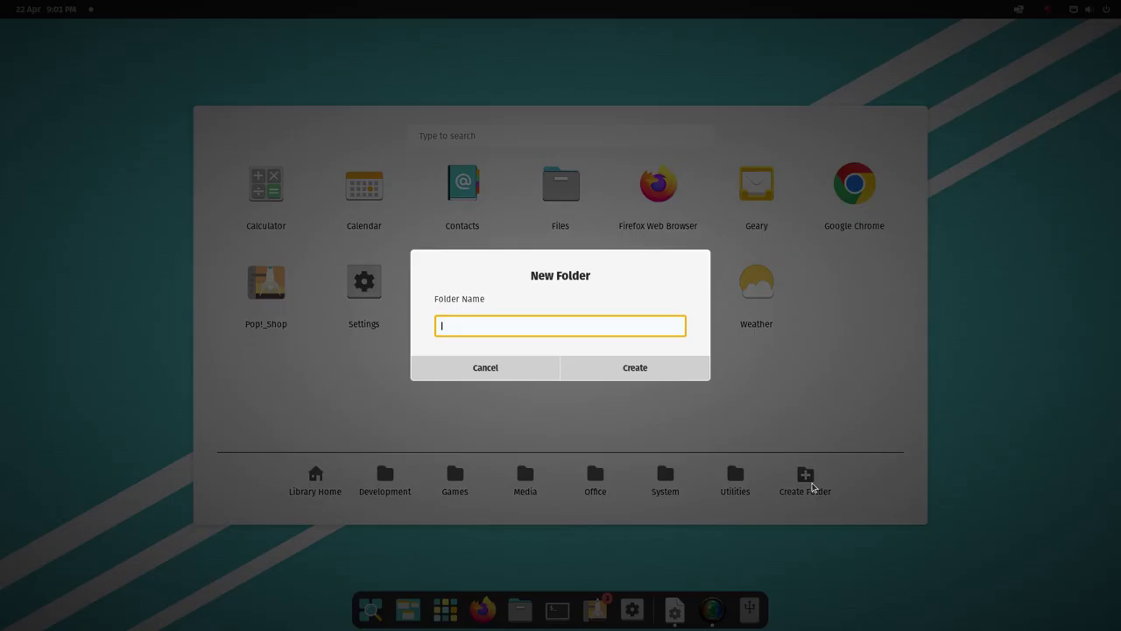
type("Web")
key("Return")
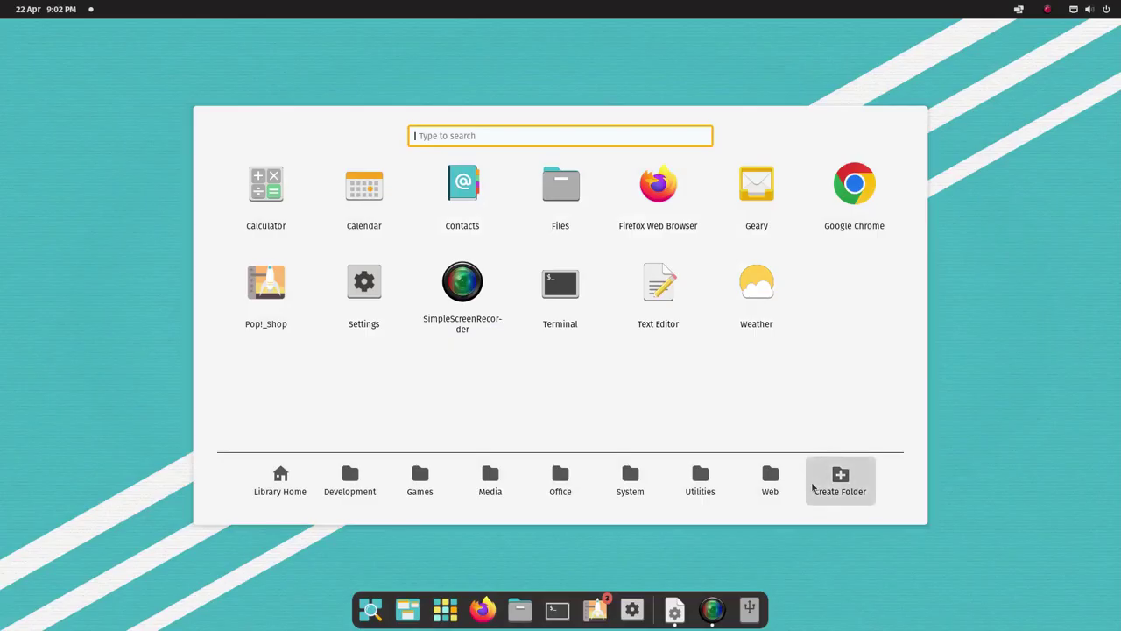
left_click_drag(855, 180, 770, 482)
left_click_drag(666, 197, 771, 487)
left_click_drag(690, 181, 771, 486)
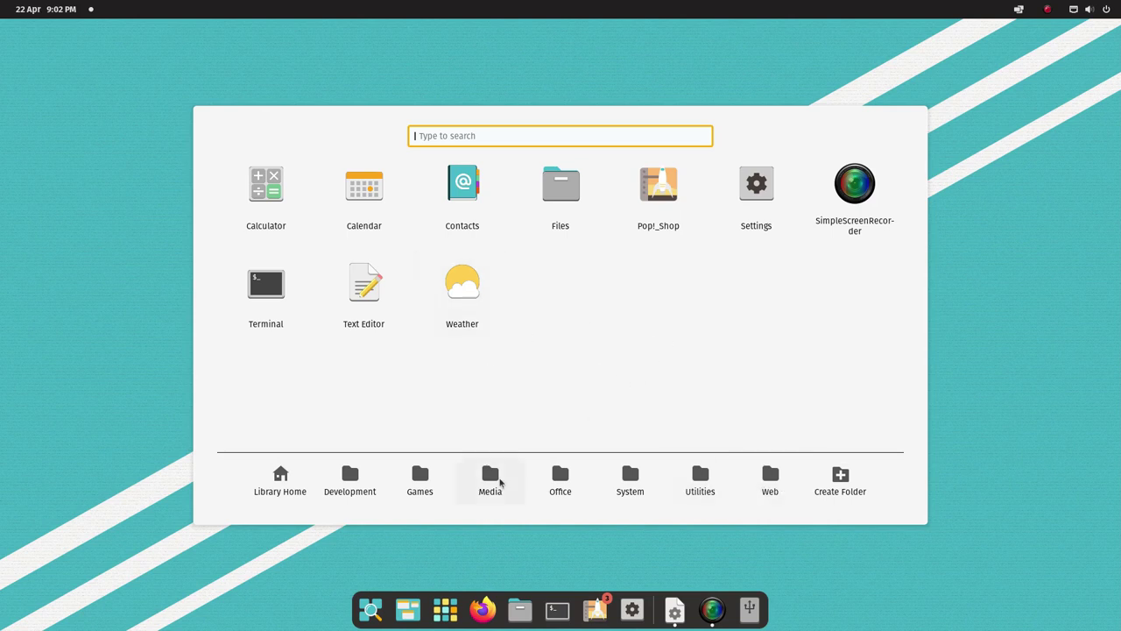
Step: Pin Google Chrome from the Web folder to the dock and remove Firefox from the dock favourites
left_click(771, 480)
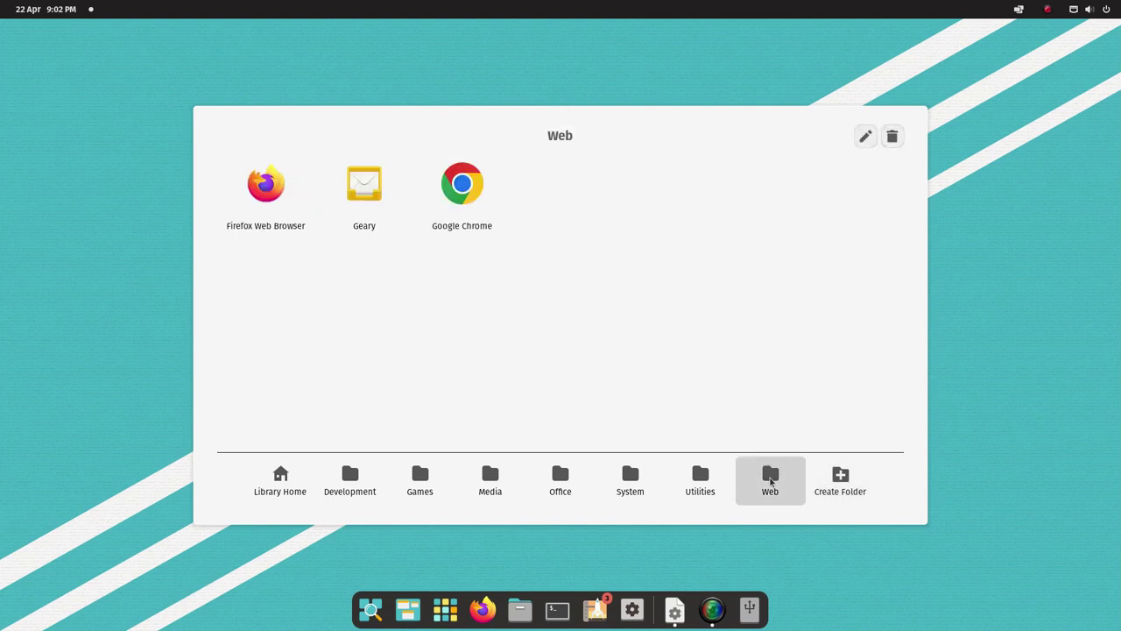
left_click_drag(464, 184, 510, 625)
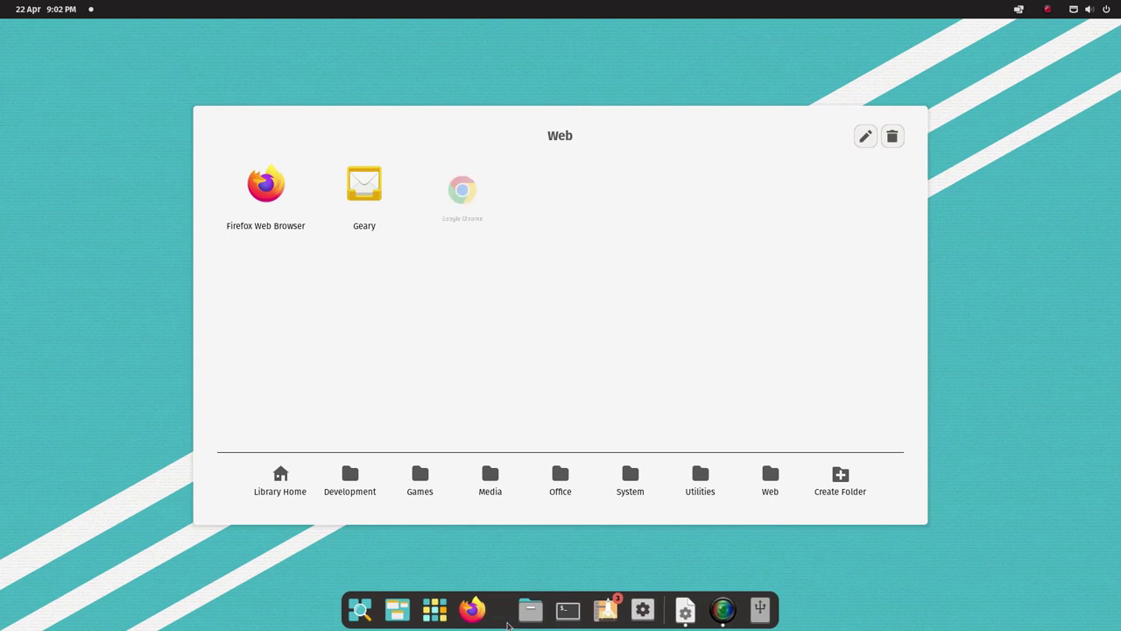
right_click(462, 616)
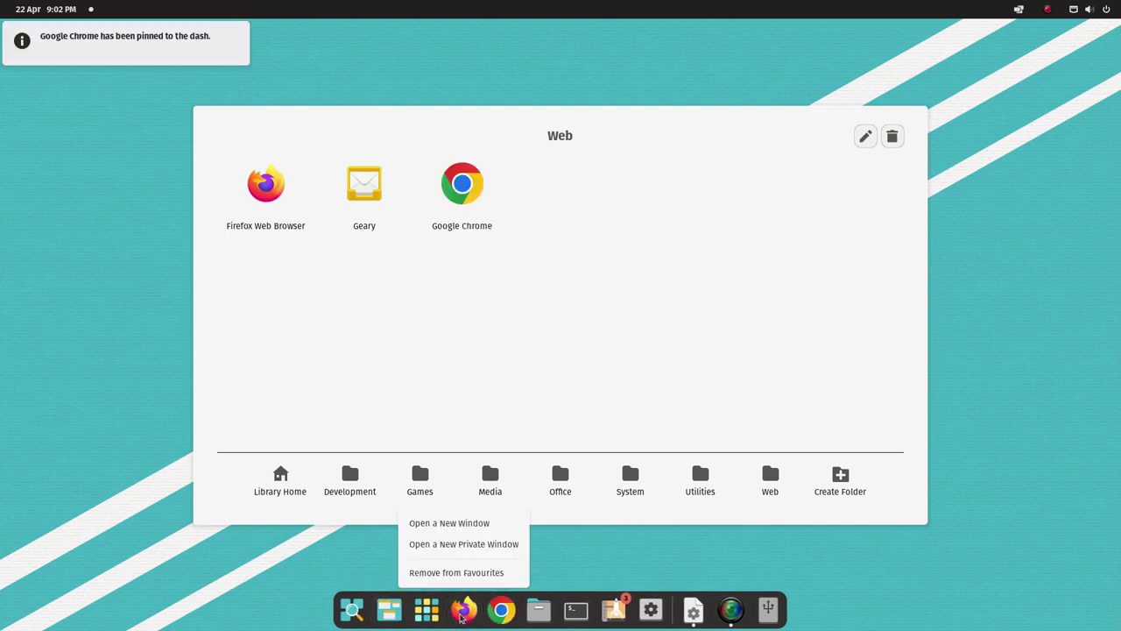
left_click(452, 572)
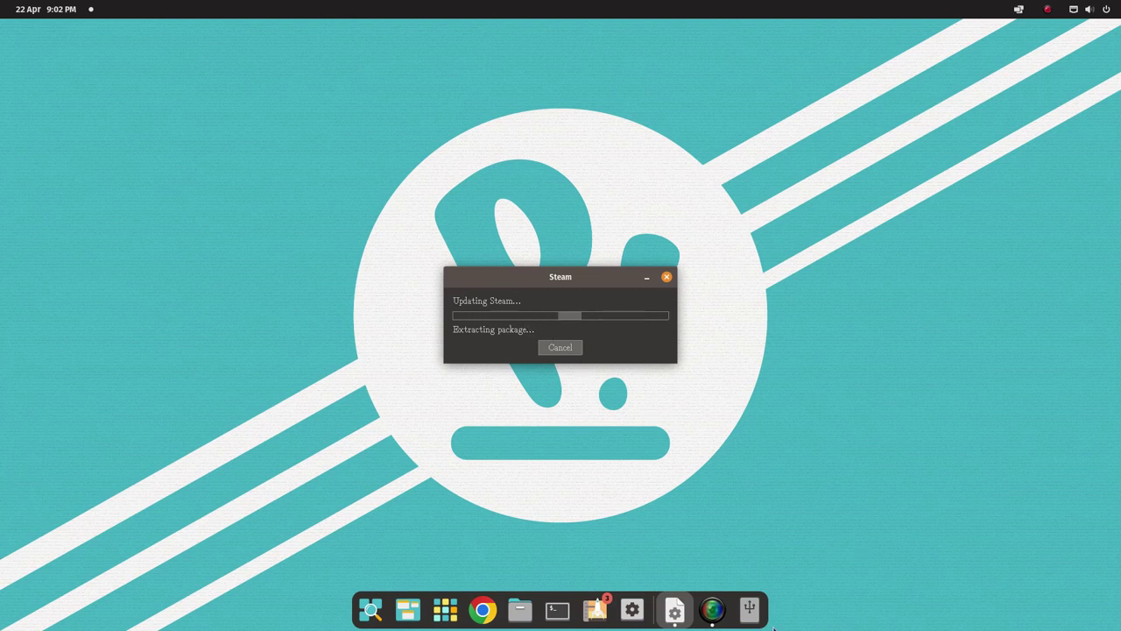
Step: Move the Steam update window higher on the desktop and open Settings
left_click(443, 610)
left_click_drag(605, 275, 563, 189)
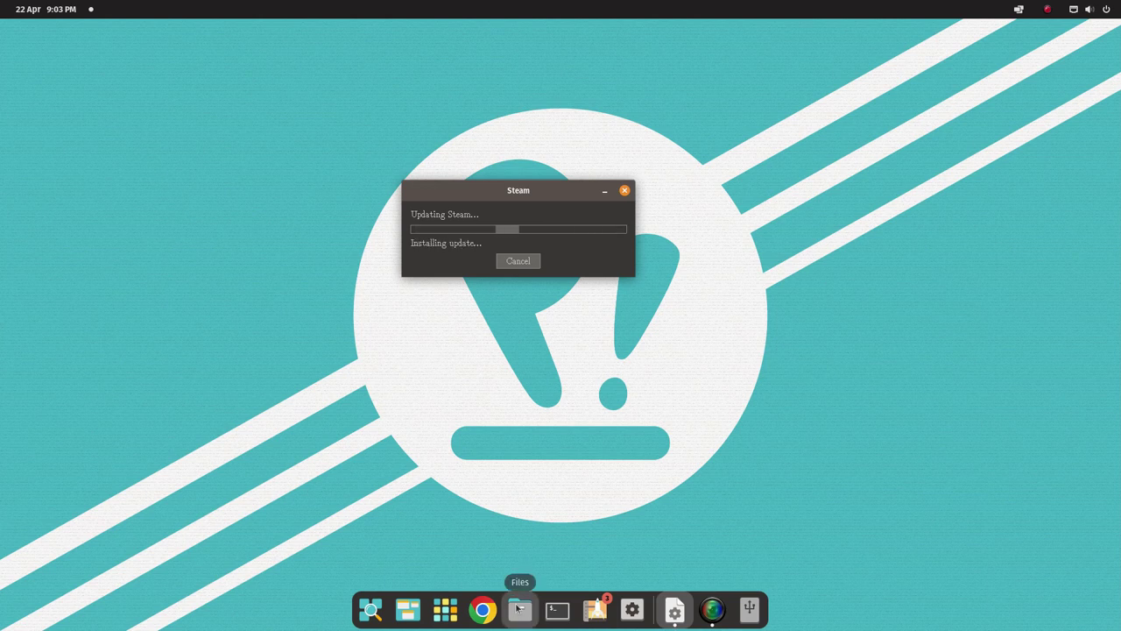
left_click(632, 613)
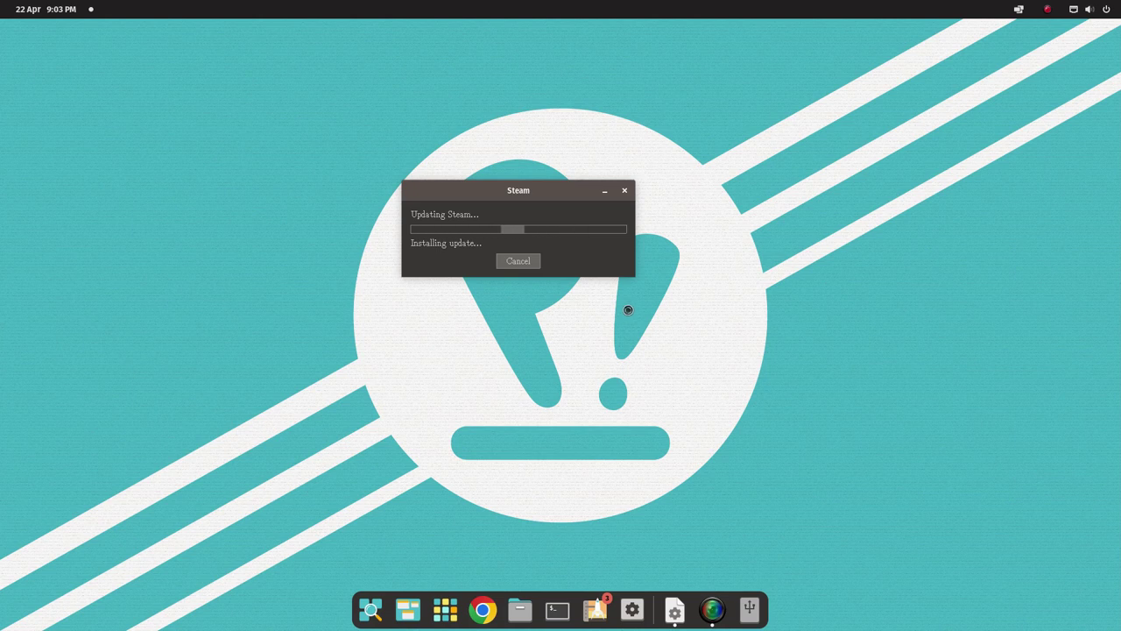
Step: Browse the Utilities and System folders in the application library and launch System Monitor
left_click(449, 612)
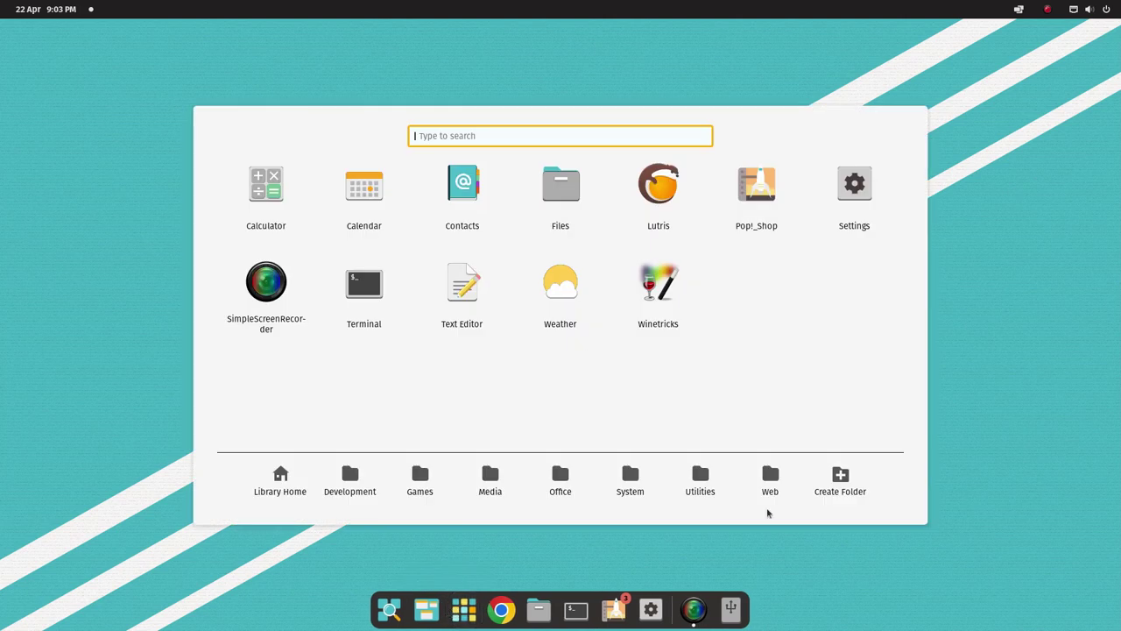
left_click(699, 479)
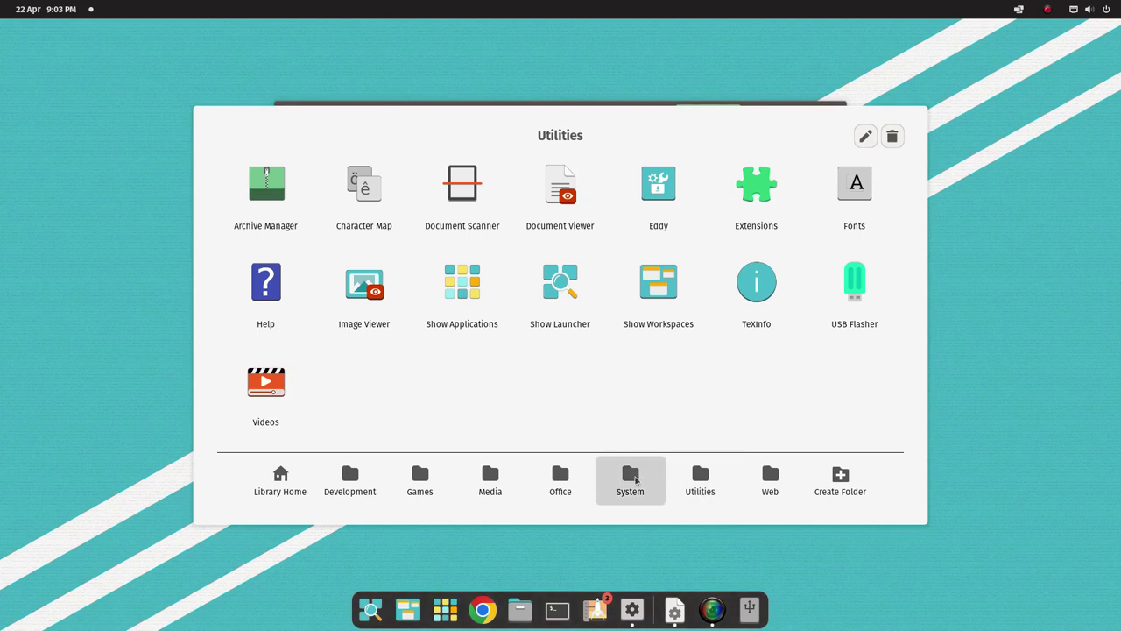
left_click(633, 478)
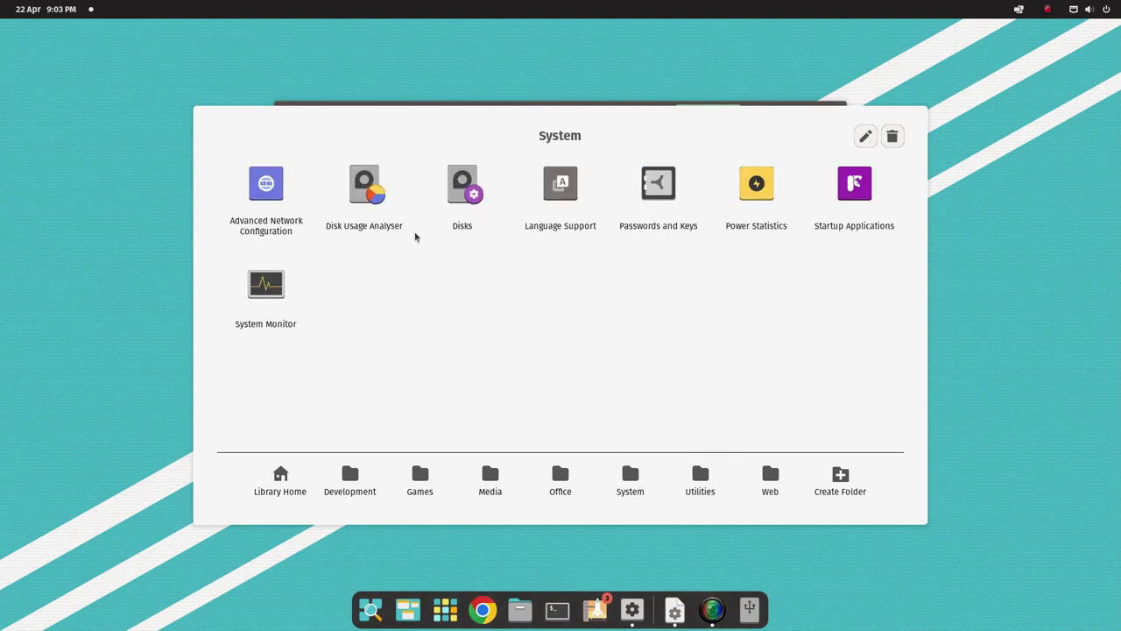
left_click(275, 292)
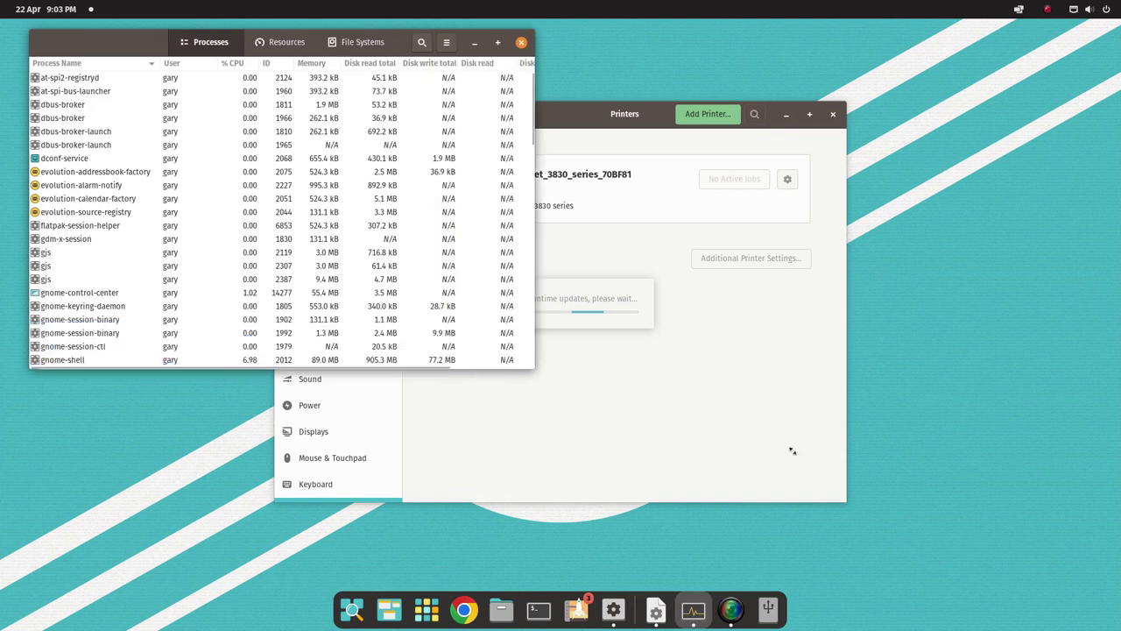
Step: Check the CPU, memory and network graphs, then list the running processes sorted by CPU usage
left_click(409, 41)
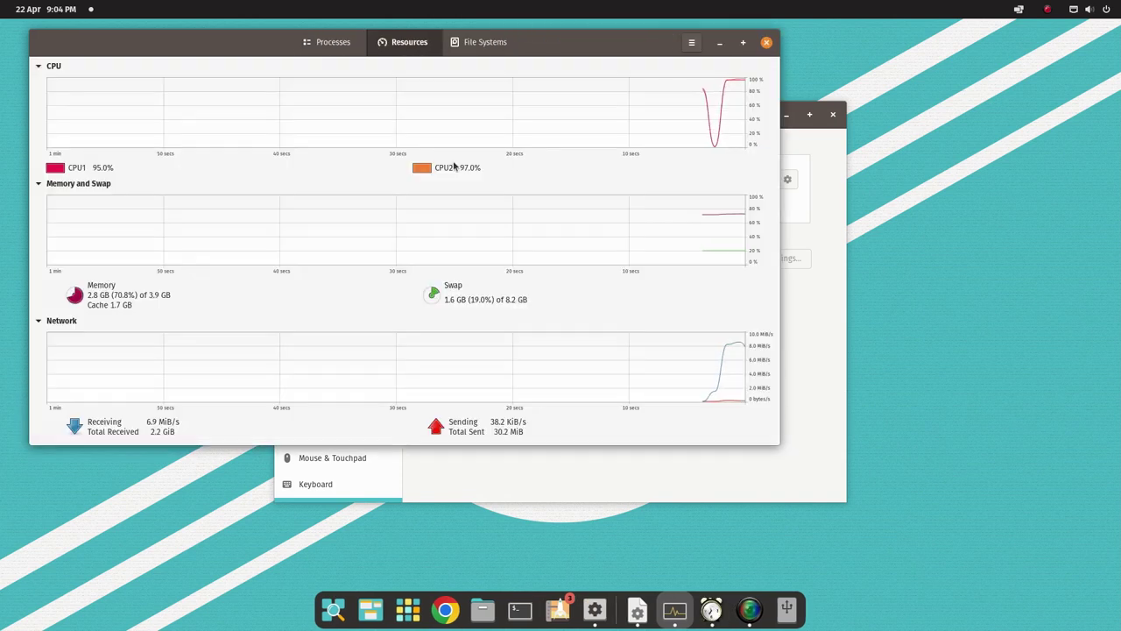
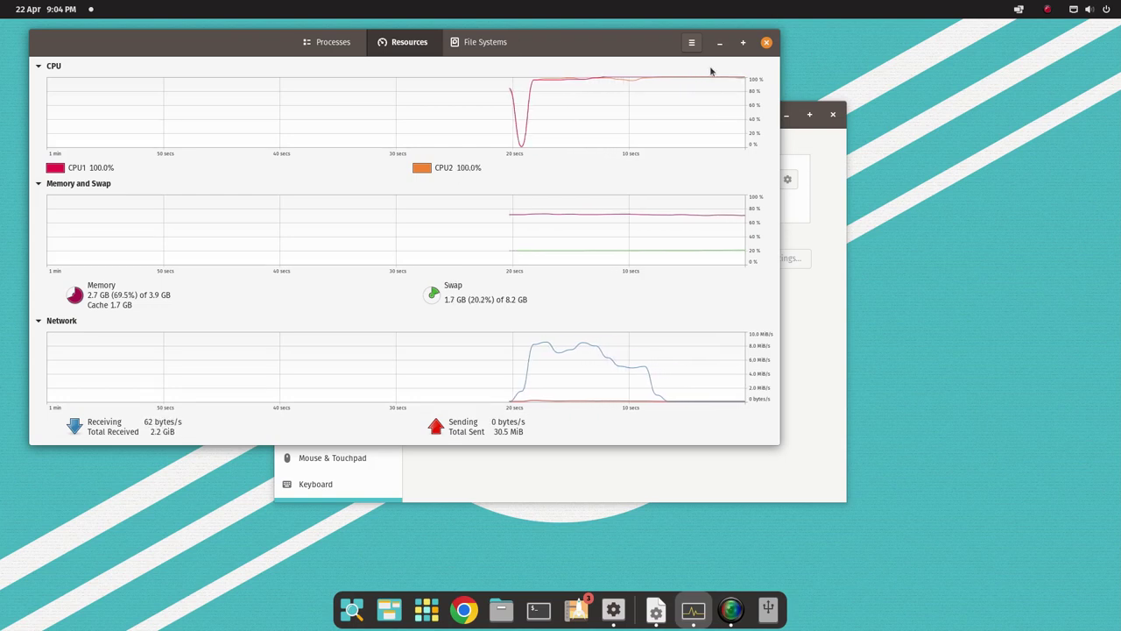
key("alt+1")
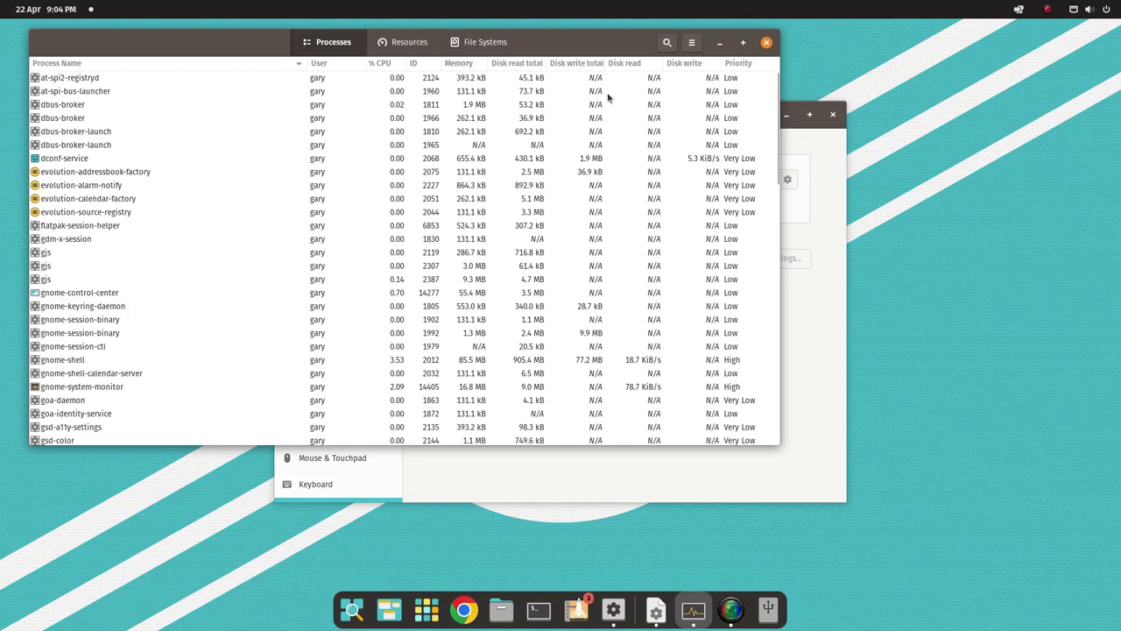
left_click(390, 63)
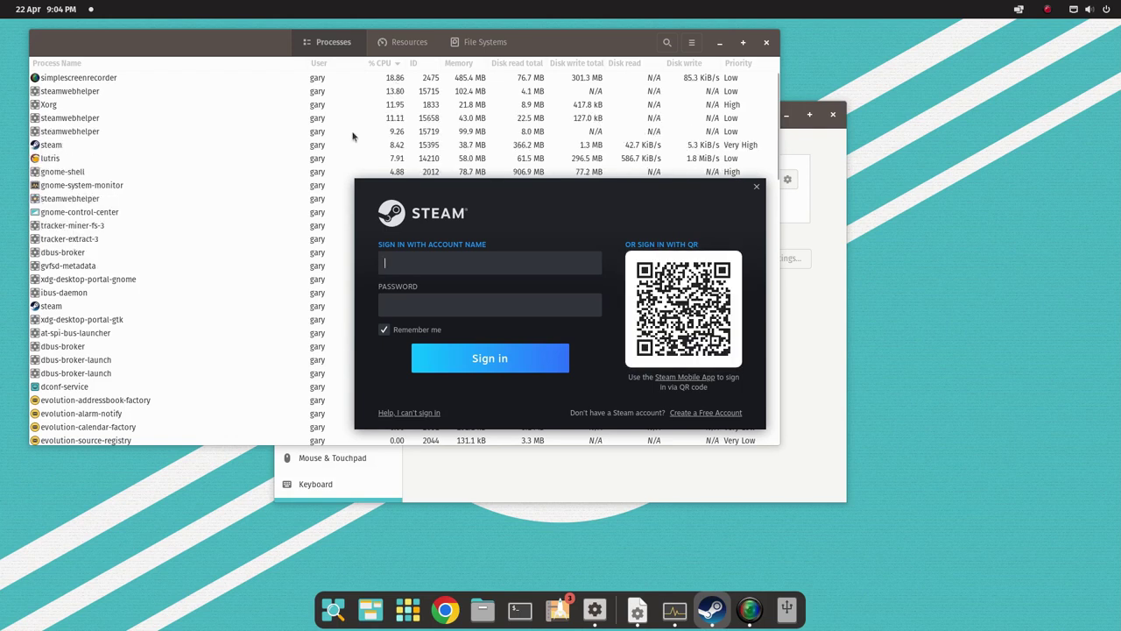
Step: Move the Steam sign-in window aside and close the Steam friends and chat window
left_click_drag(569, 188, 851, 242)
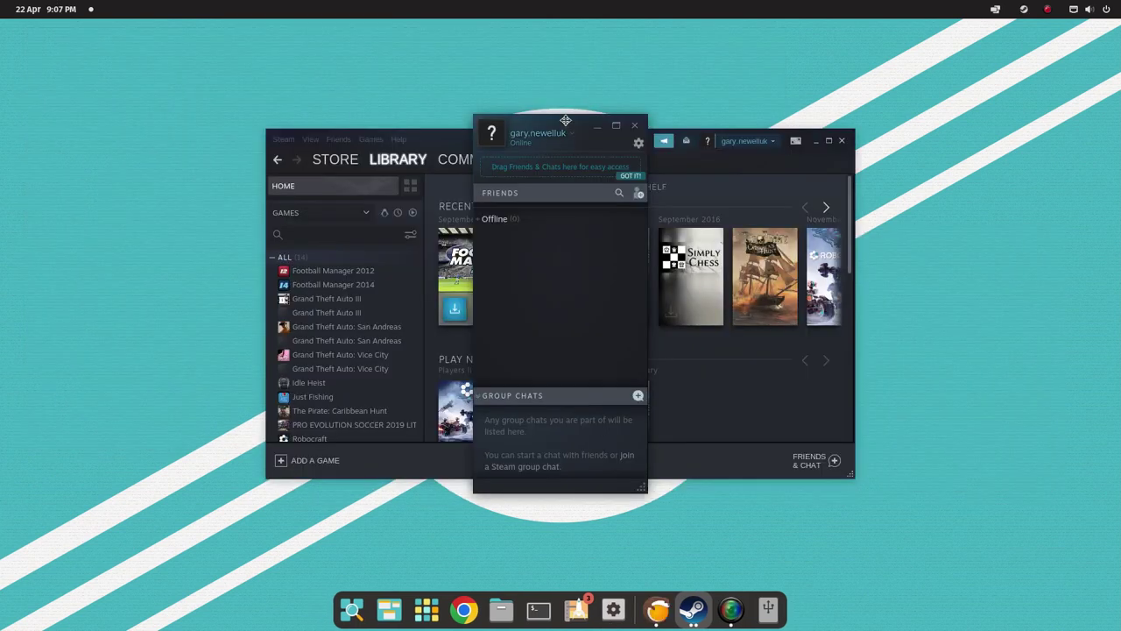
left_click_drag(570, 118, 243, 128)
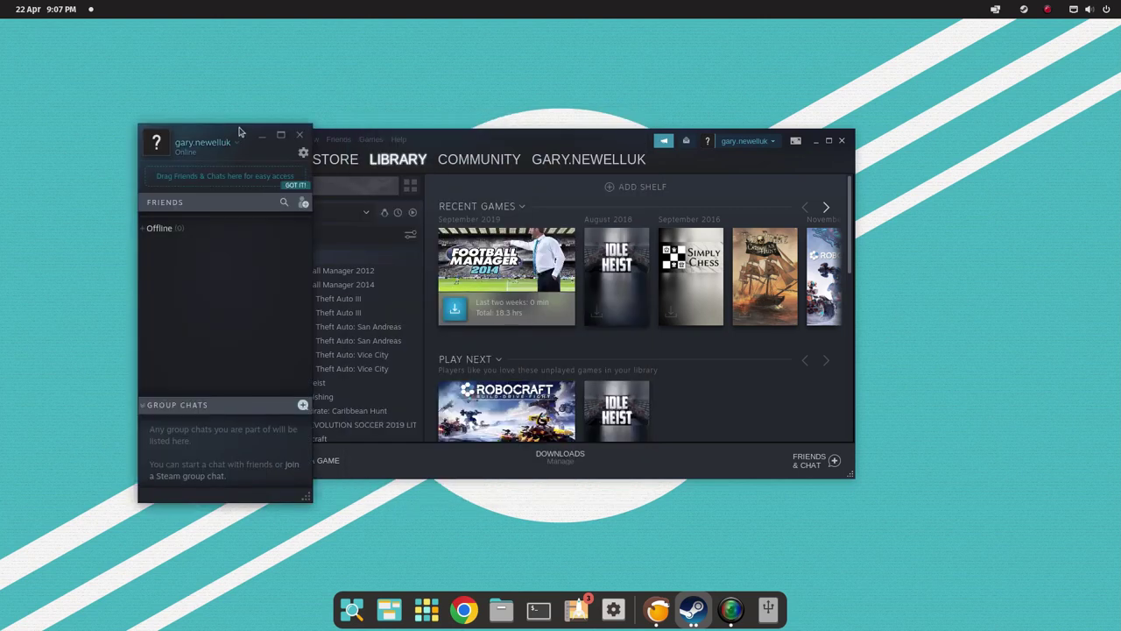
left_click(300, 136)
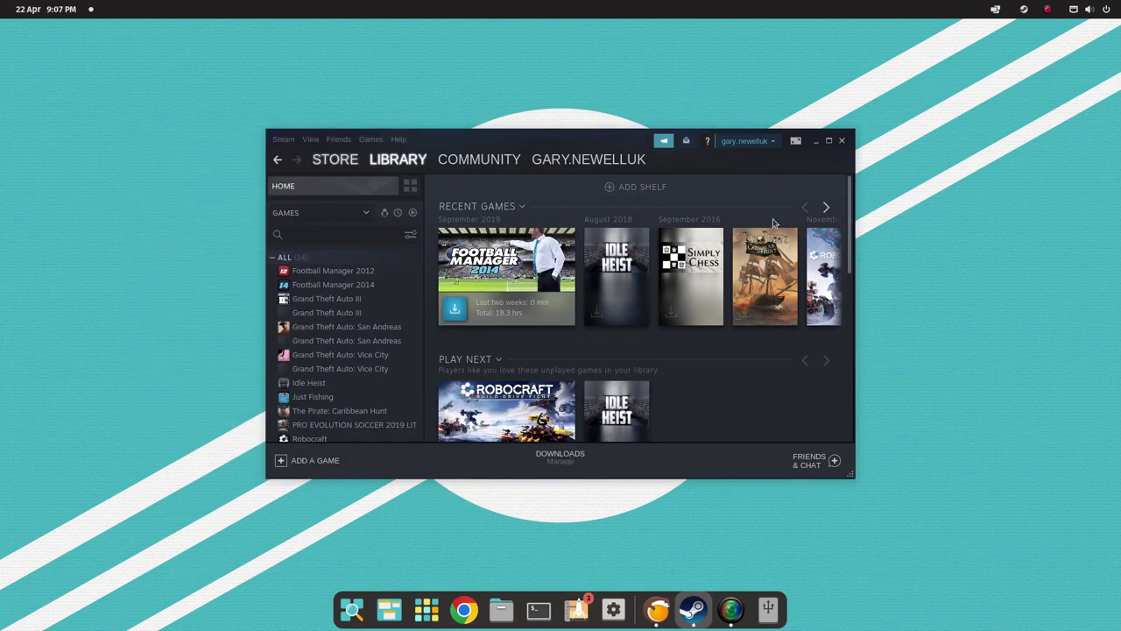
Step: Maximise the Steam library and look over the page for Grand Theft Auto: Vice City
left_click(829, 142)
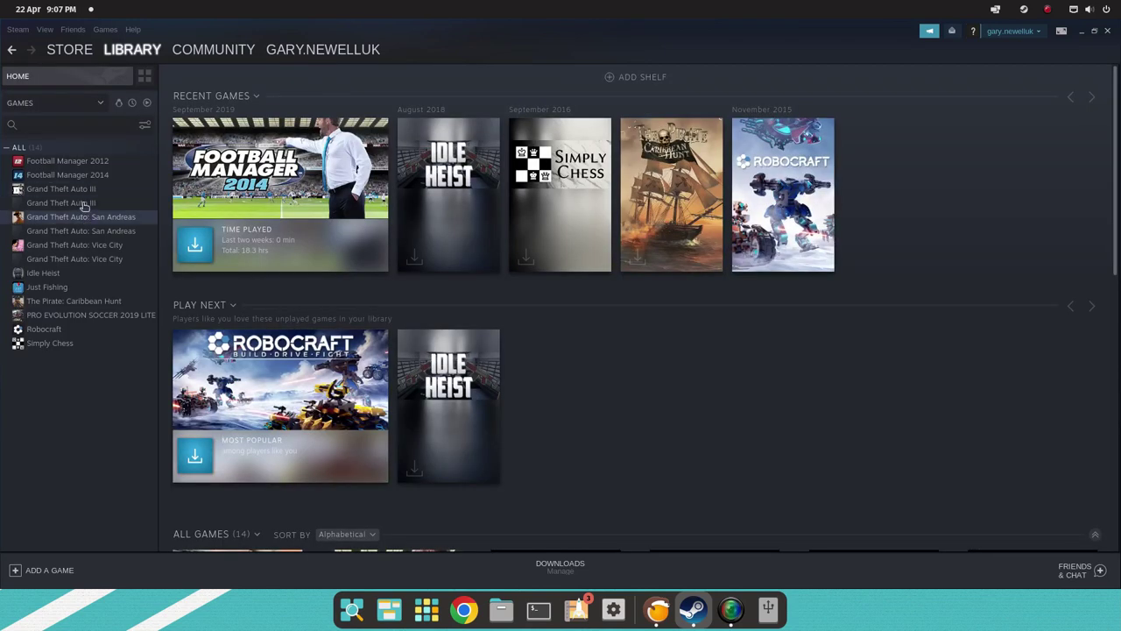
left_click(83, 244)
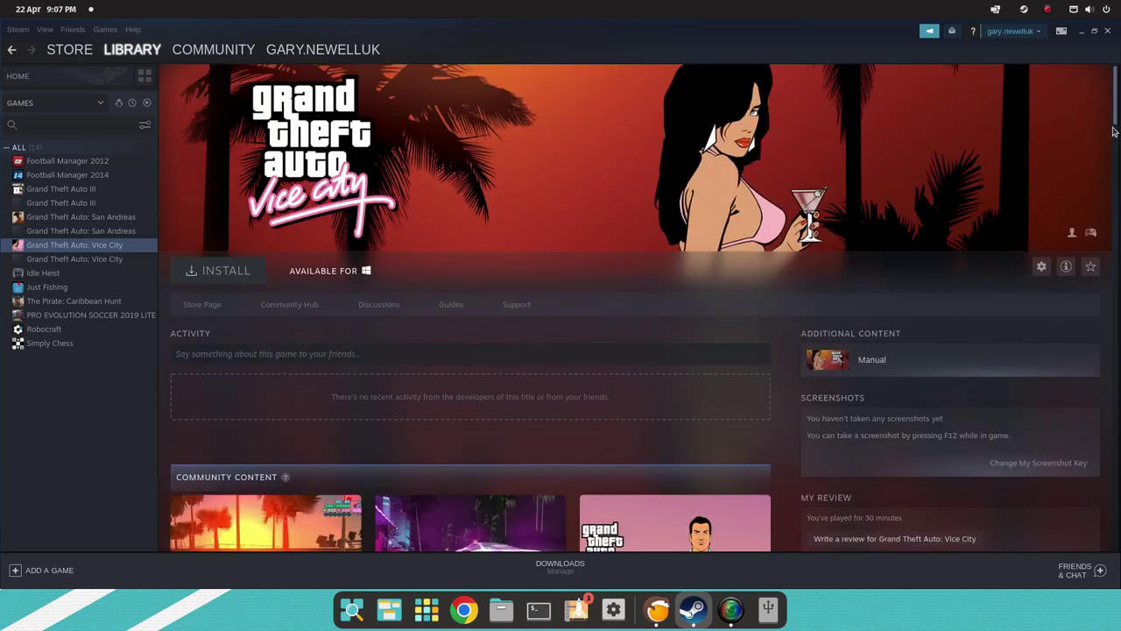
scroll(1115, 120, "down", 3)
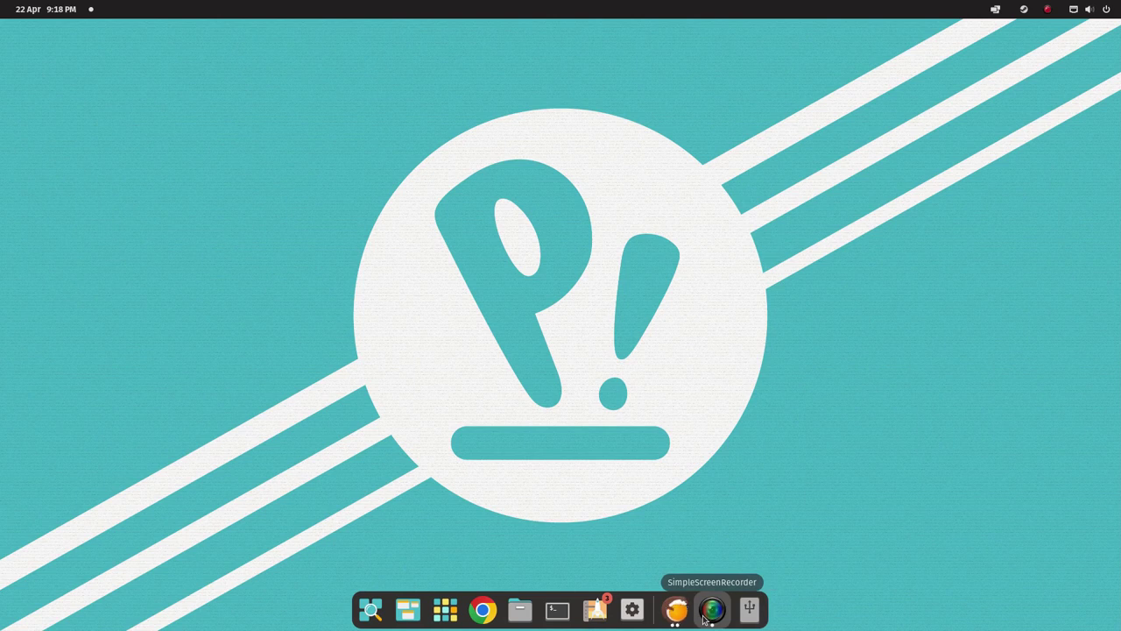
Step: Switch to Lutris from the application library and close the Sensible World of Soccer 96/97 installer window
left_click(449, 613)
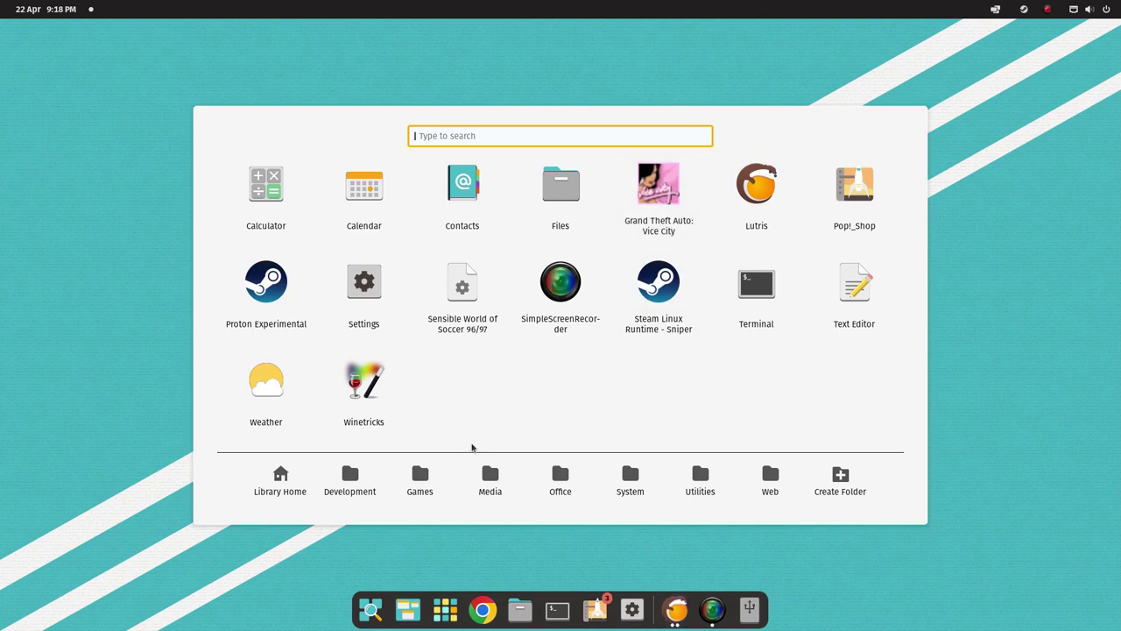
left_click(760, 209)
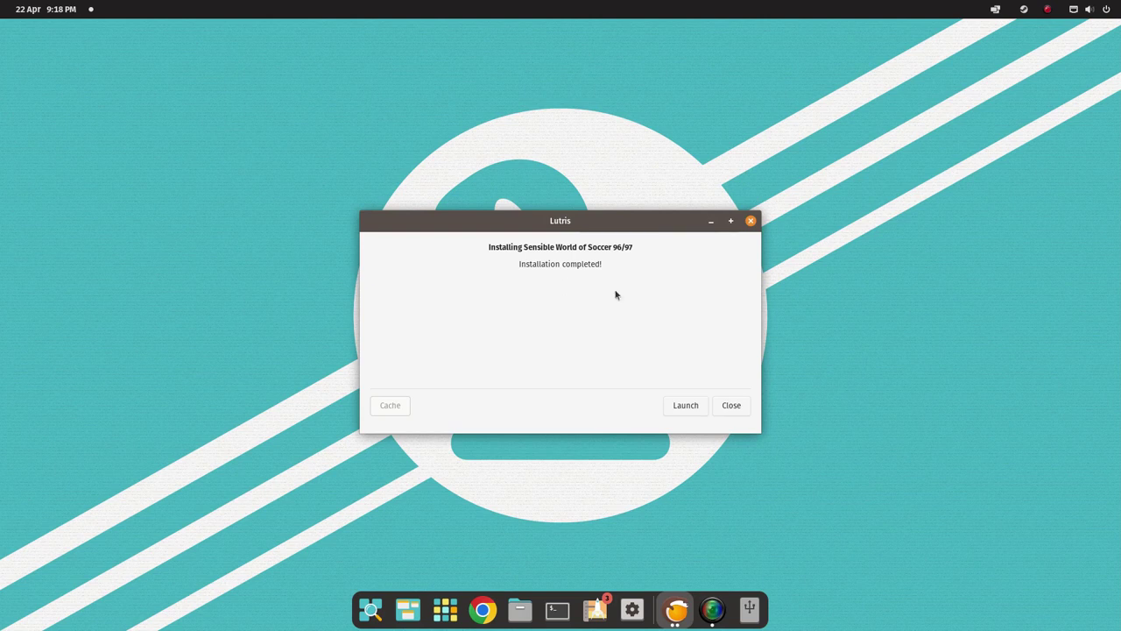
left_click(734, 407)
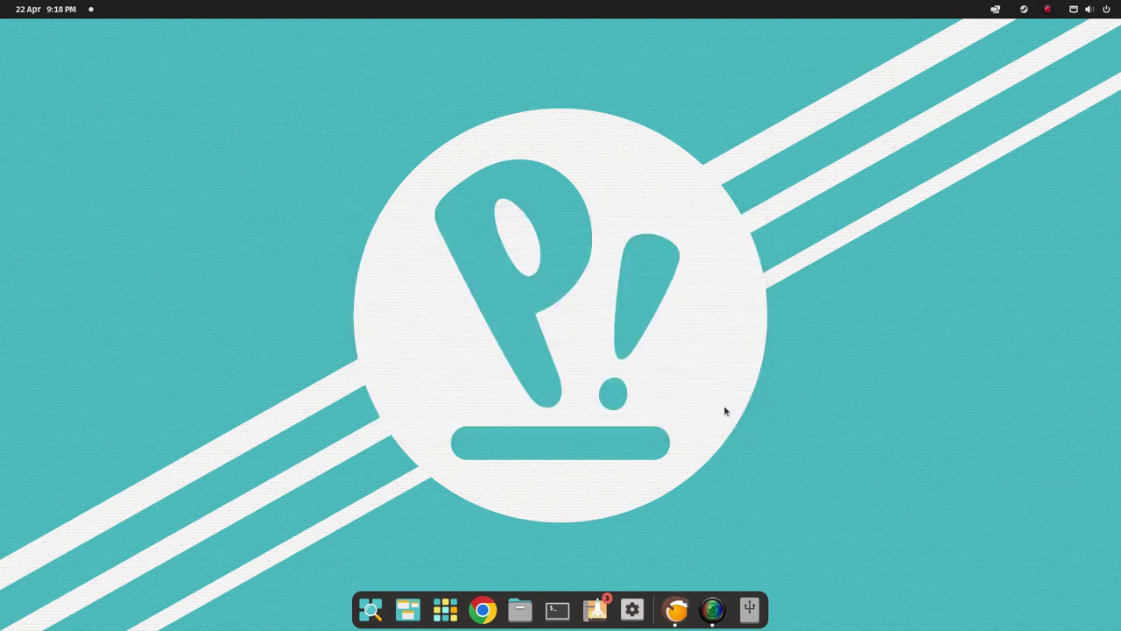
Step: Review the Epic Games Store, Origin, Ubisoft Connect and Steam sources in Lutris, then close it
left_click(676, 613)
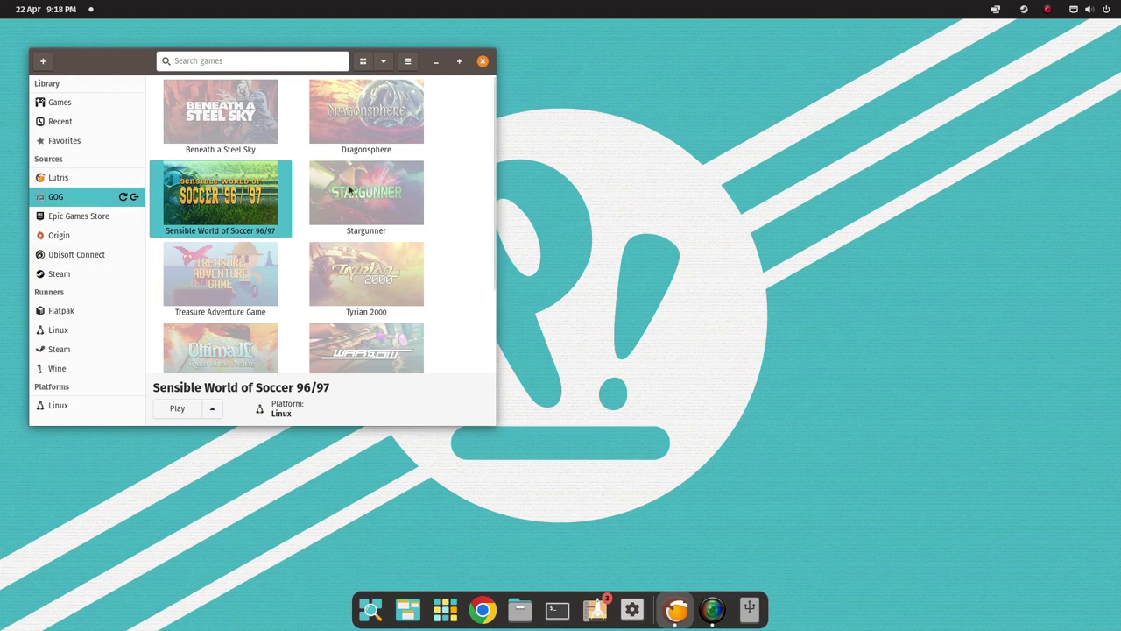
left_click(77, 219)
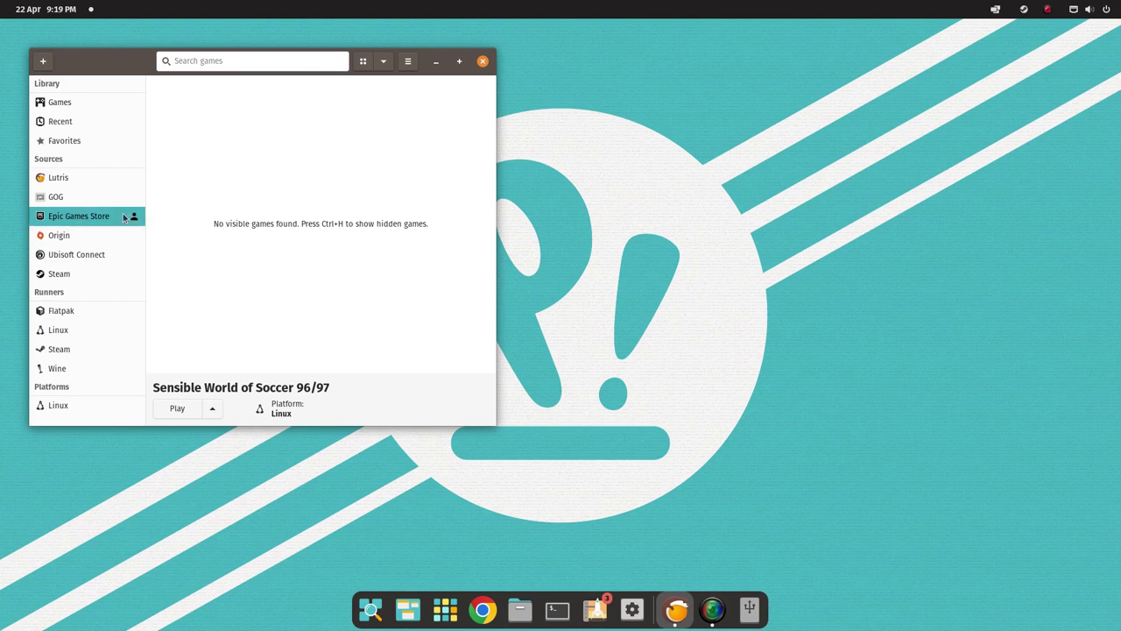
left_click(76, 235)
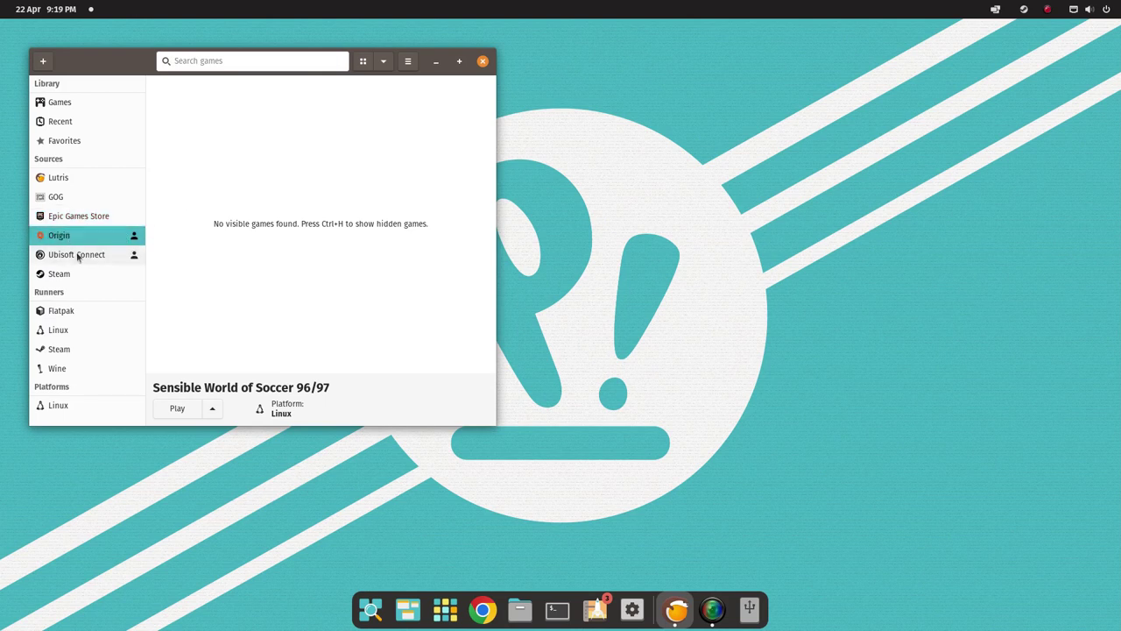
left_click(77, 255)
left_click(77, 273)
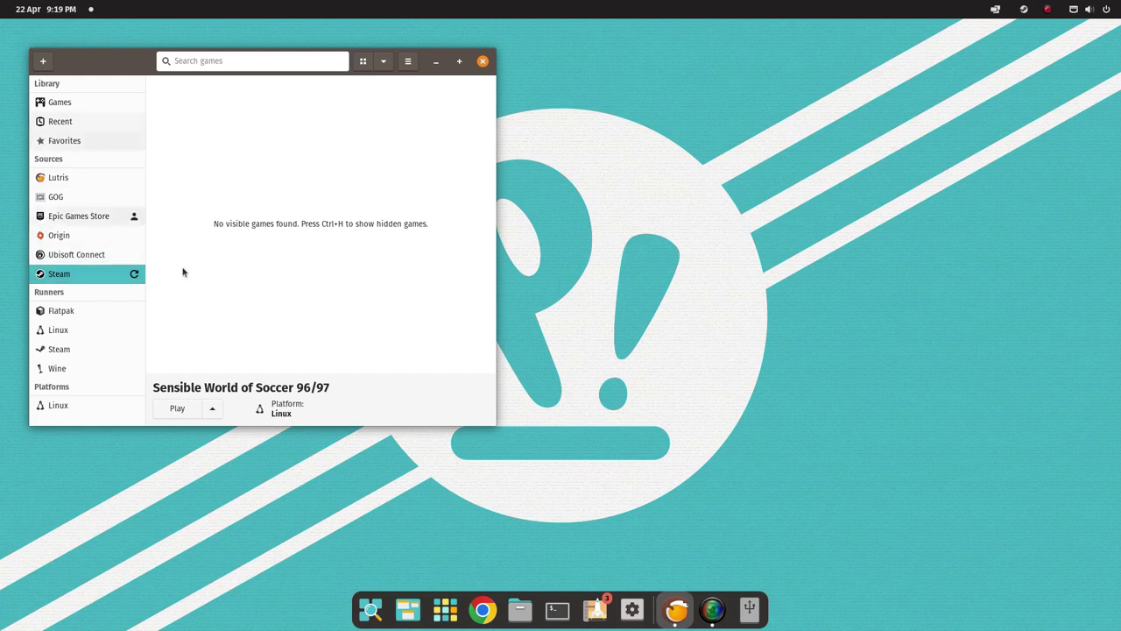
left_click(482, 61)
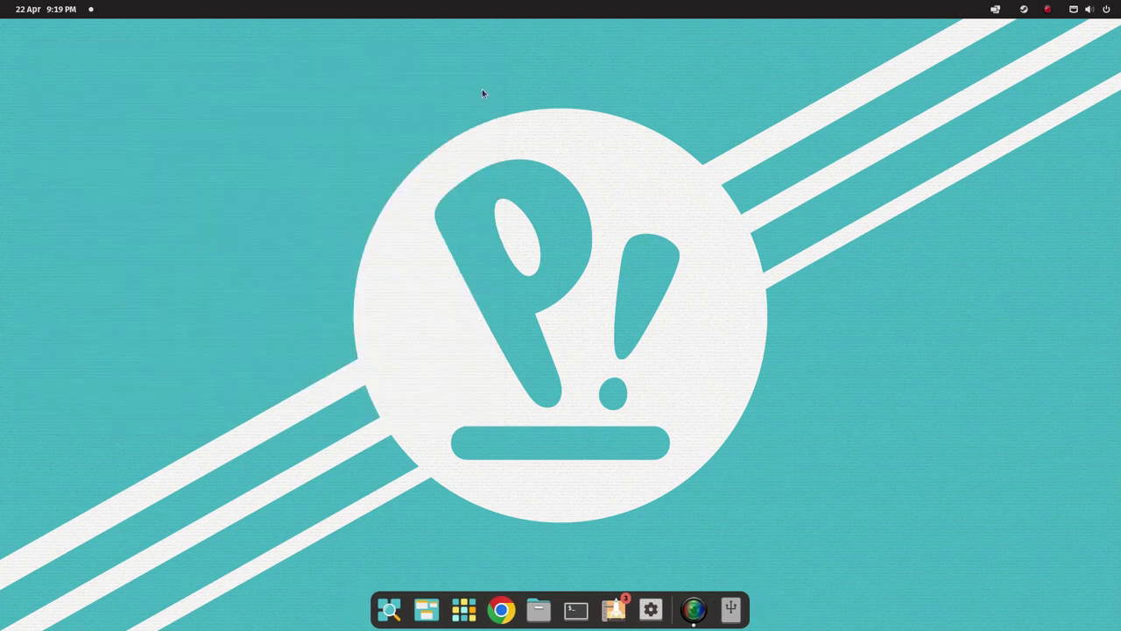
Step: Launch Grand Theft Auto: Vice City from the application library
left_click(472, 617)
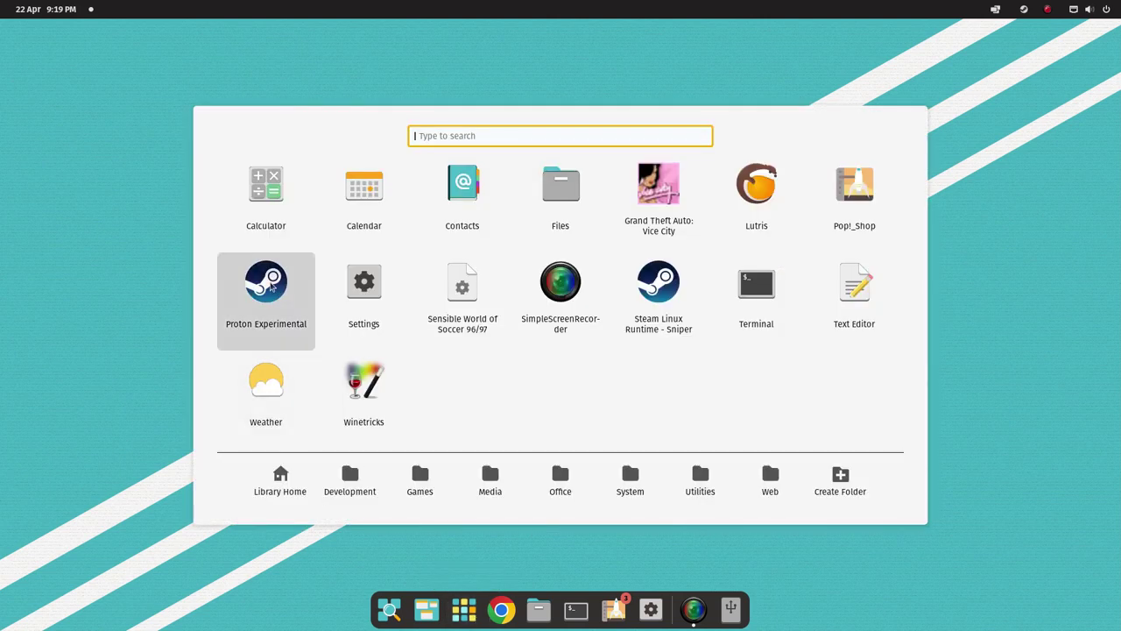
left_click(664, 199)
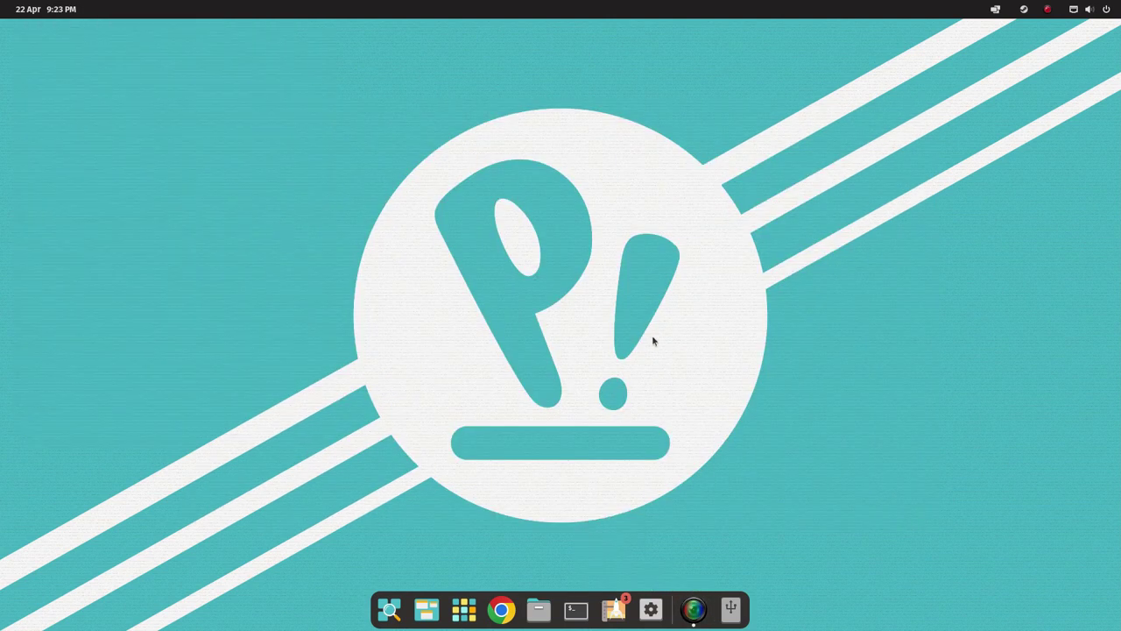
Step: Configure Sensible World of Soccer 96/97 in Lutris, enabling Restore resolution on game exit in its system options
left_click(464, 610)
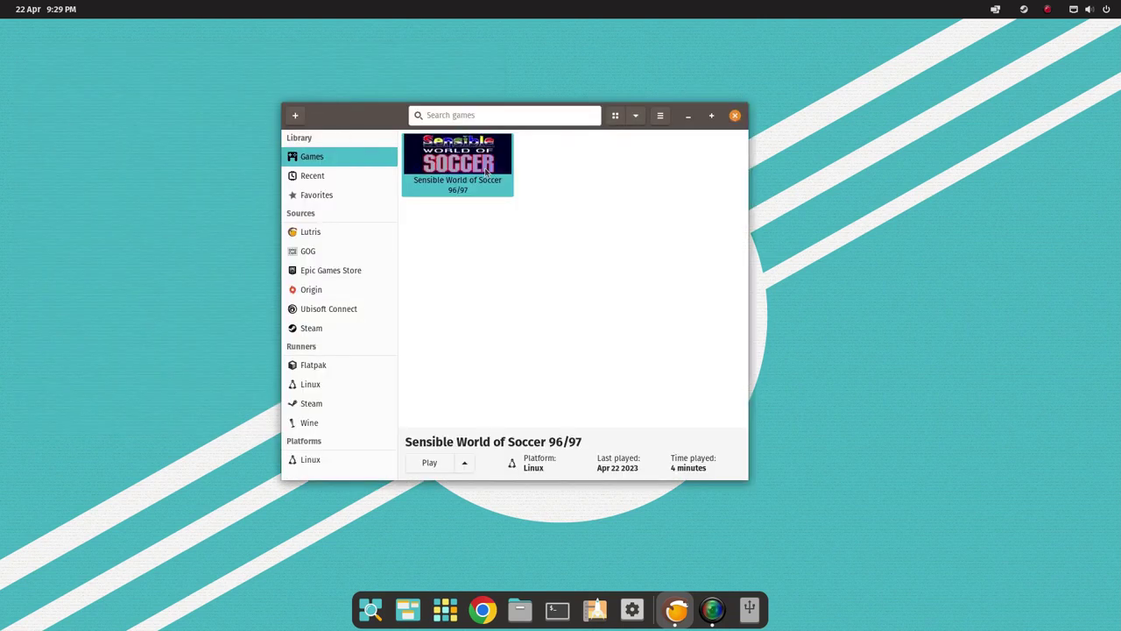
right_click(481, 170)
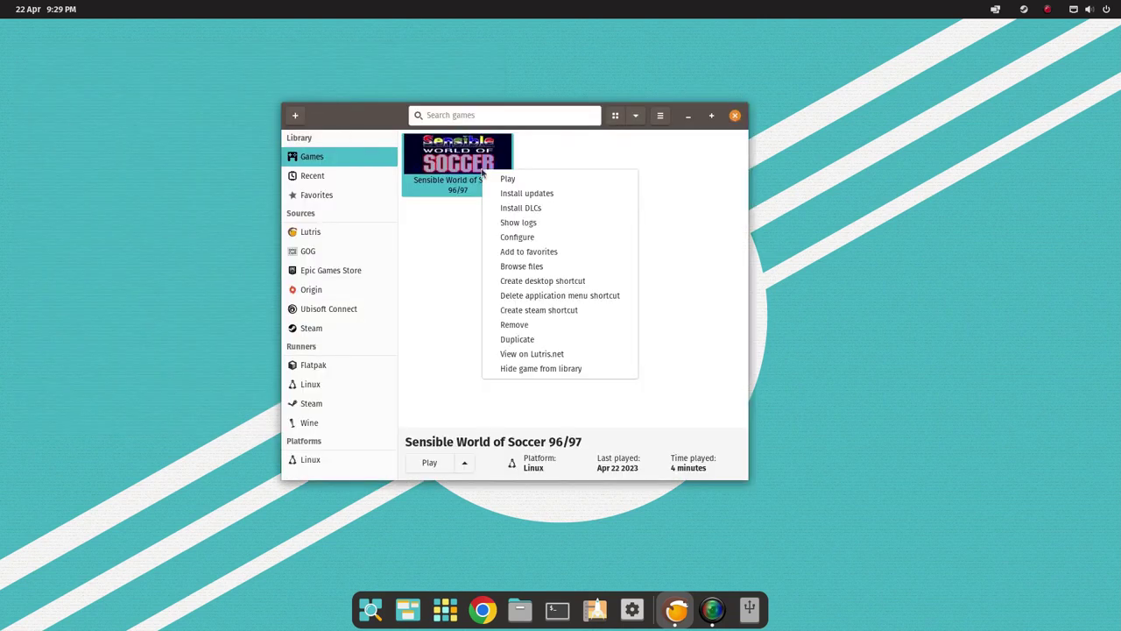
left_click(533, 238)
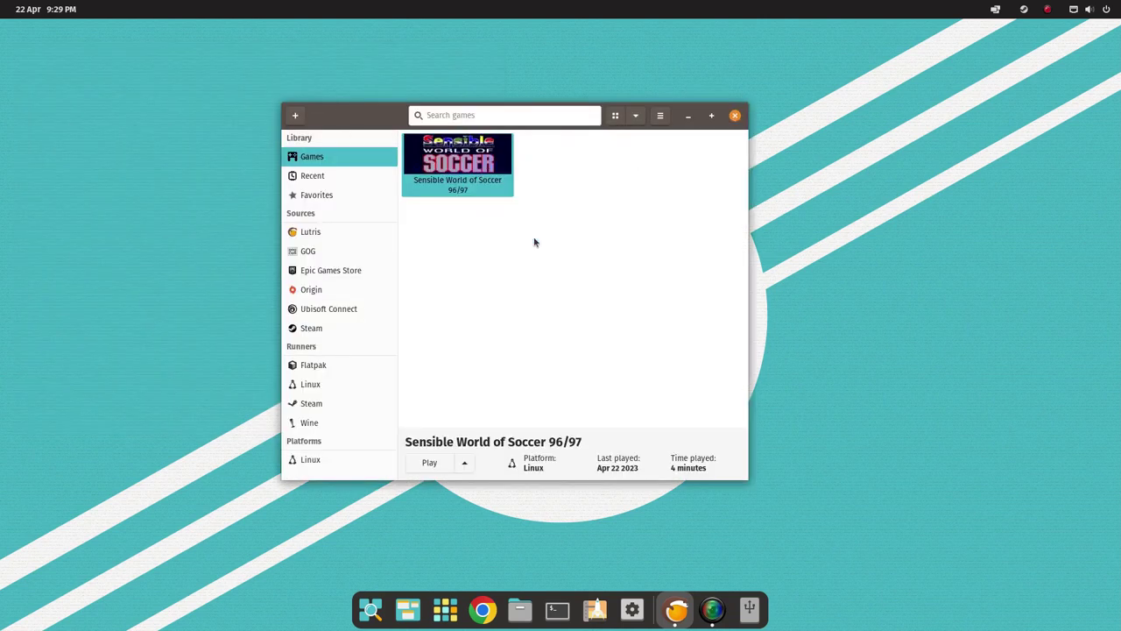
left_click(504, 139)
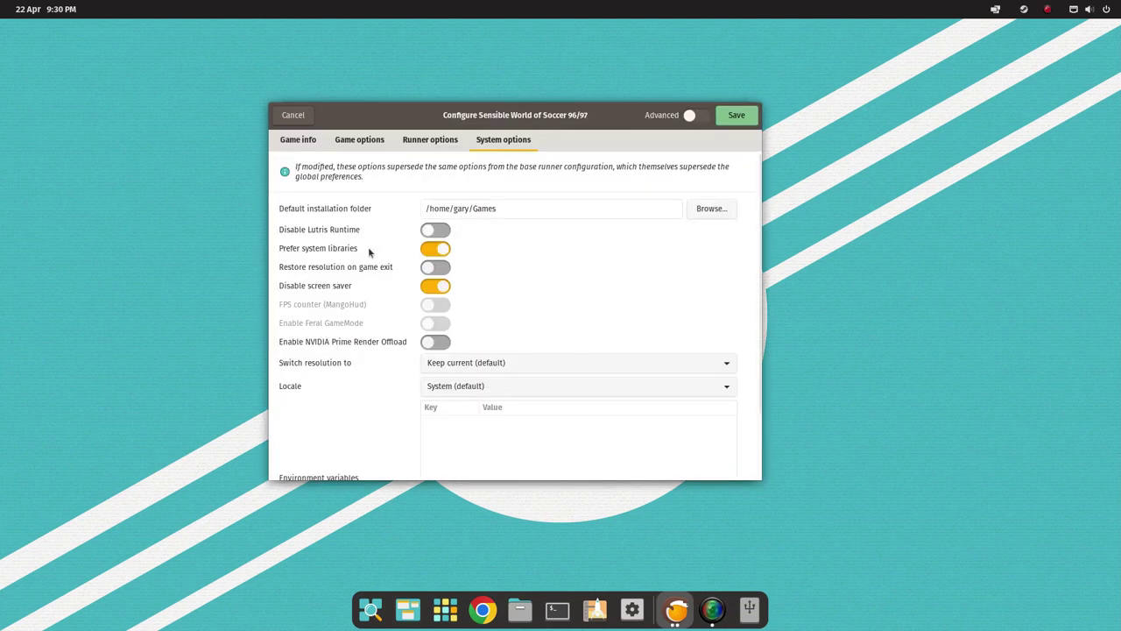
left_click(435, 267)
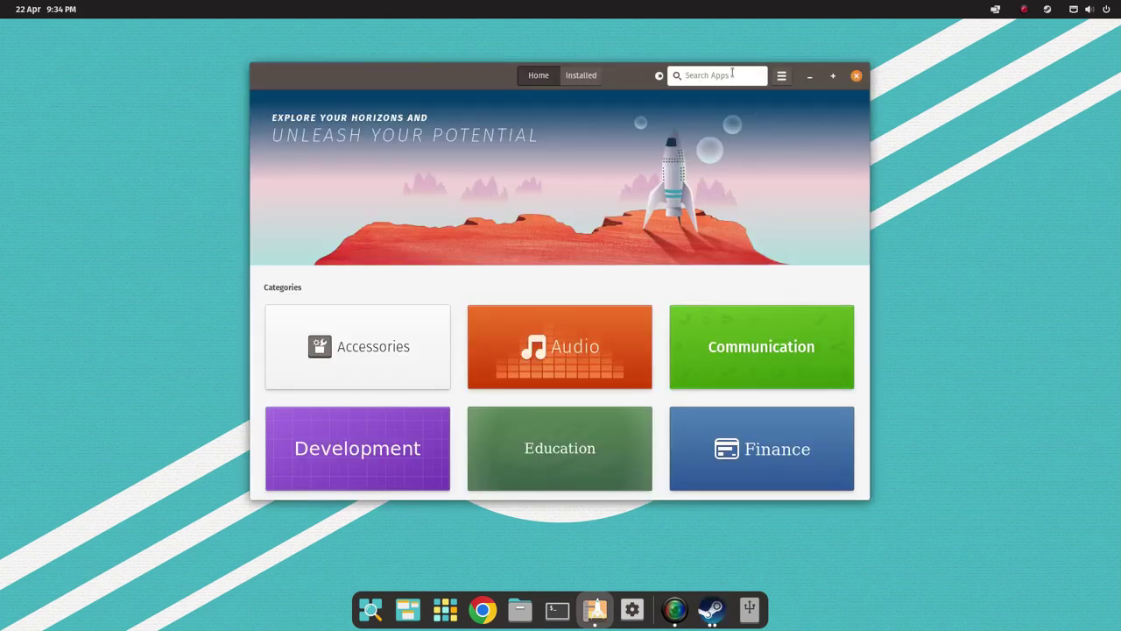
Step: Search the Pop!_Shop for "video" applications
left_click(732, 74)
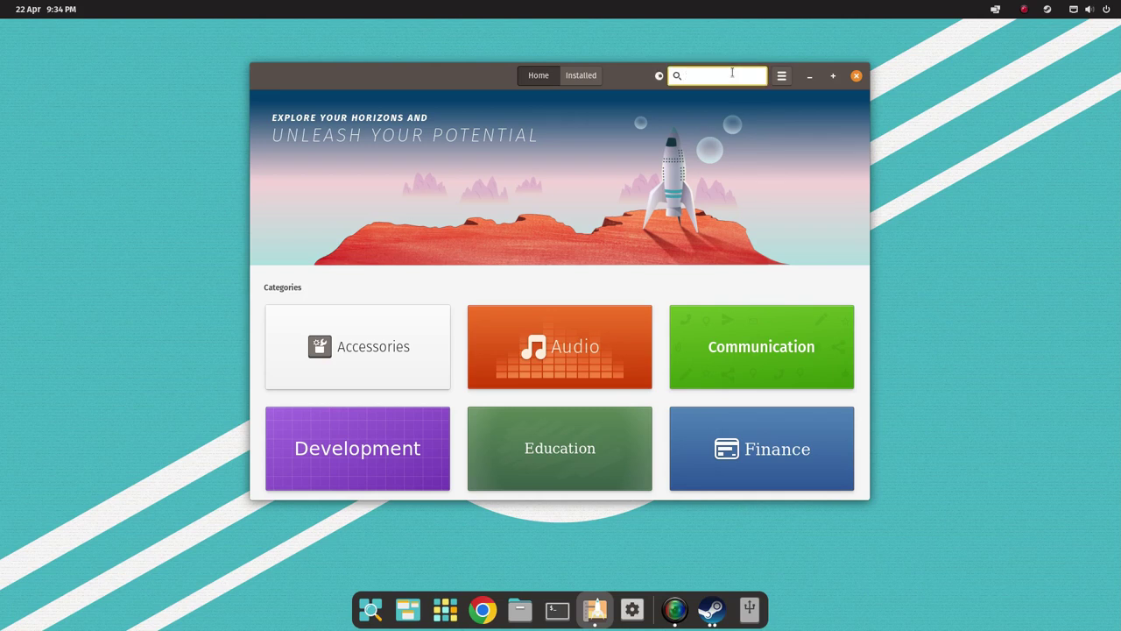
type("Vl")
type("deo")
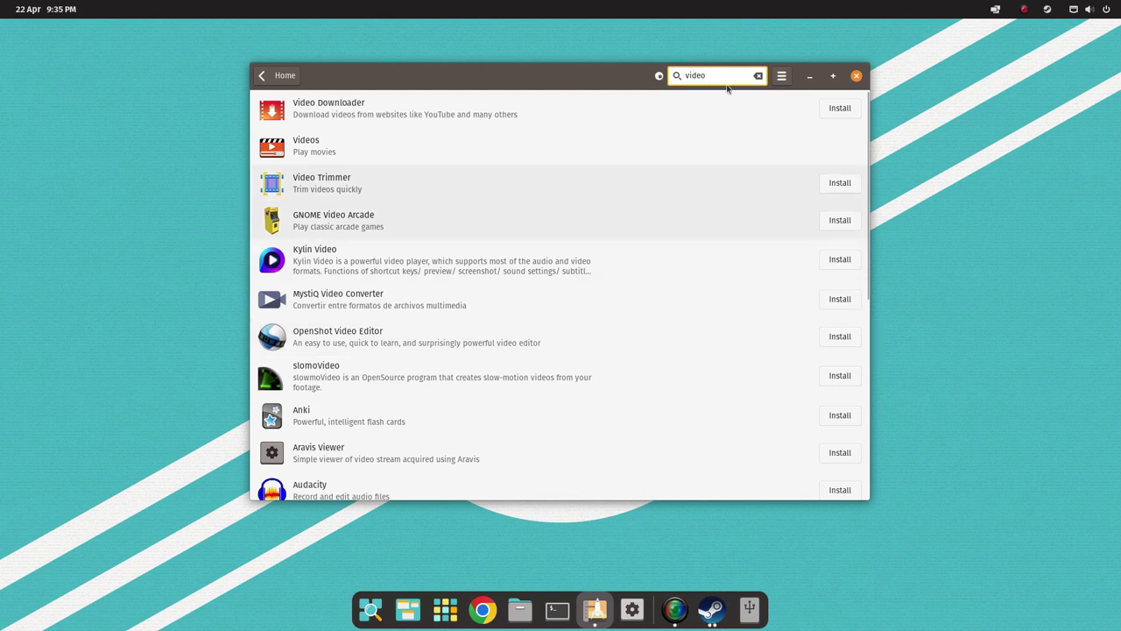
Step: Replace the search with "kdenlive" and install the flathub (flatpak) version of Kdenlive
key("ctrl+a")
key("BackSpace")
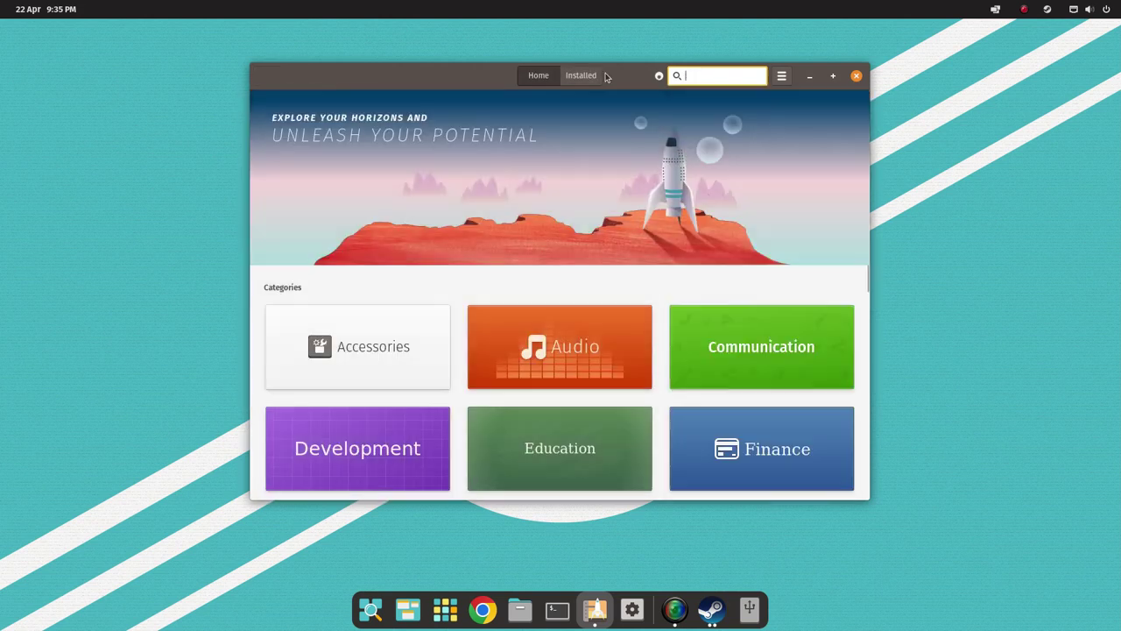
type("kdenlive")
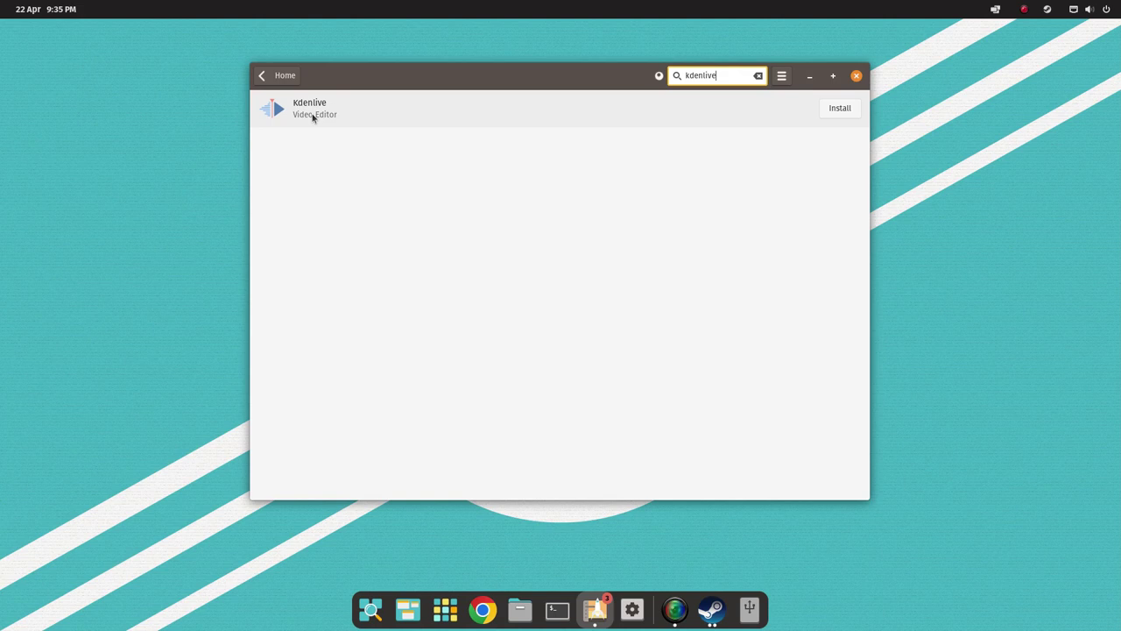
left_click(313, 118)
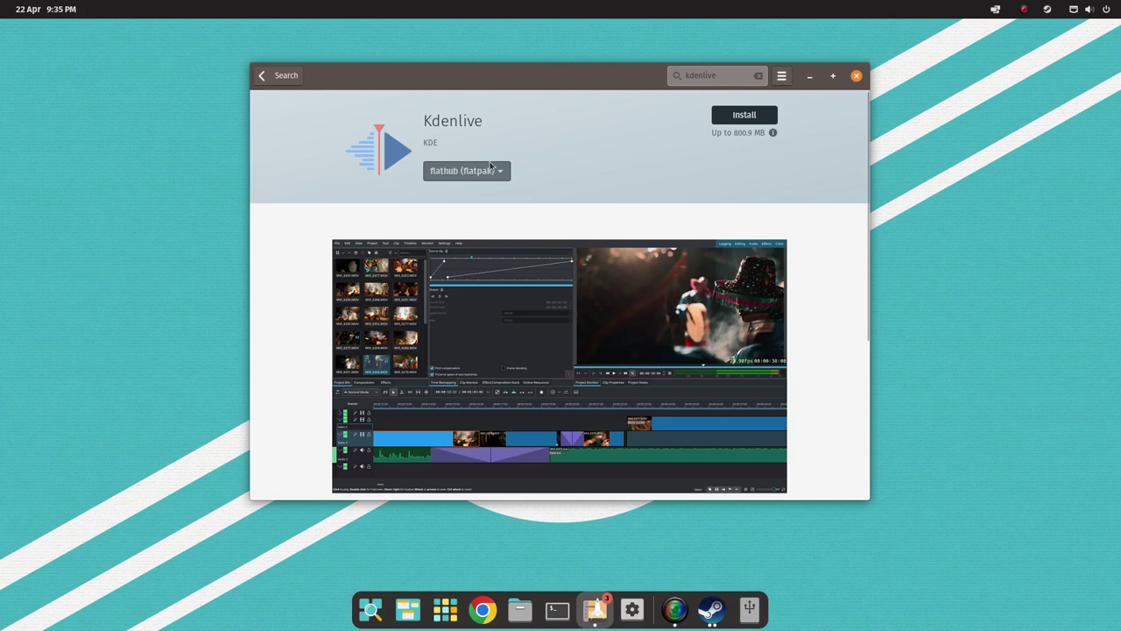
left_click(744, 115)
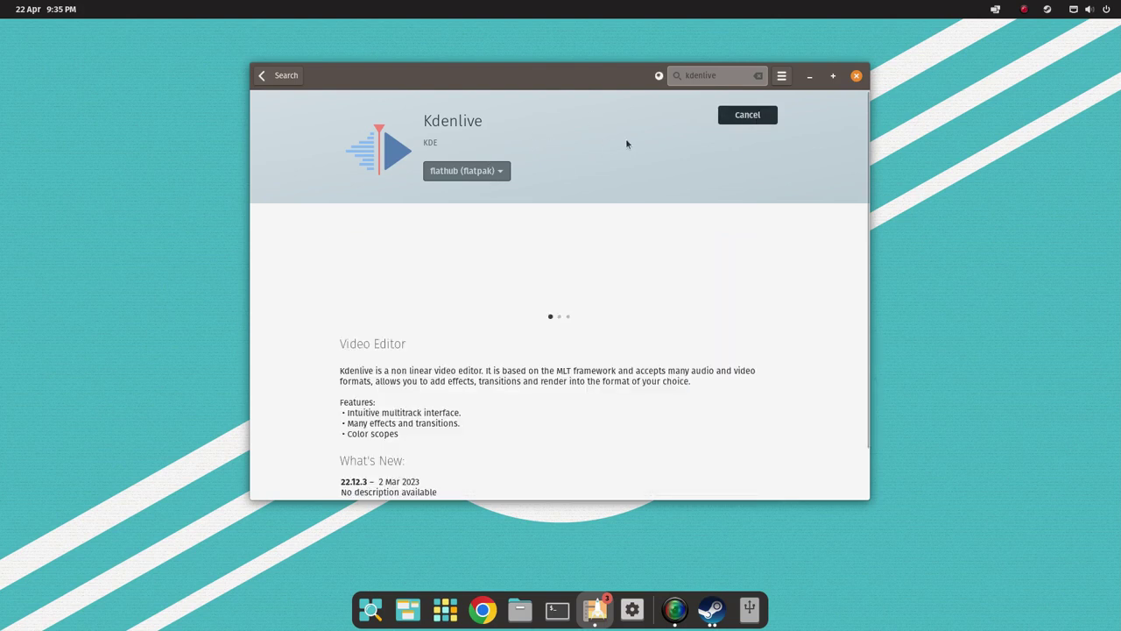
Step: Switch Kdenlive's source to Ubuntu (deb), install that version, and minimize the Pop!_Shop window
left_click(497, 171)
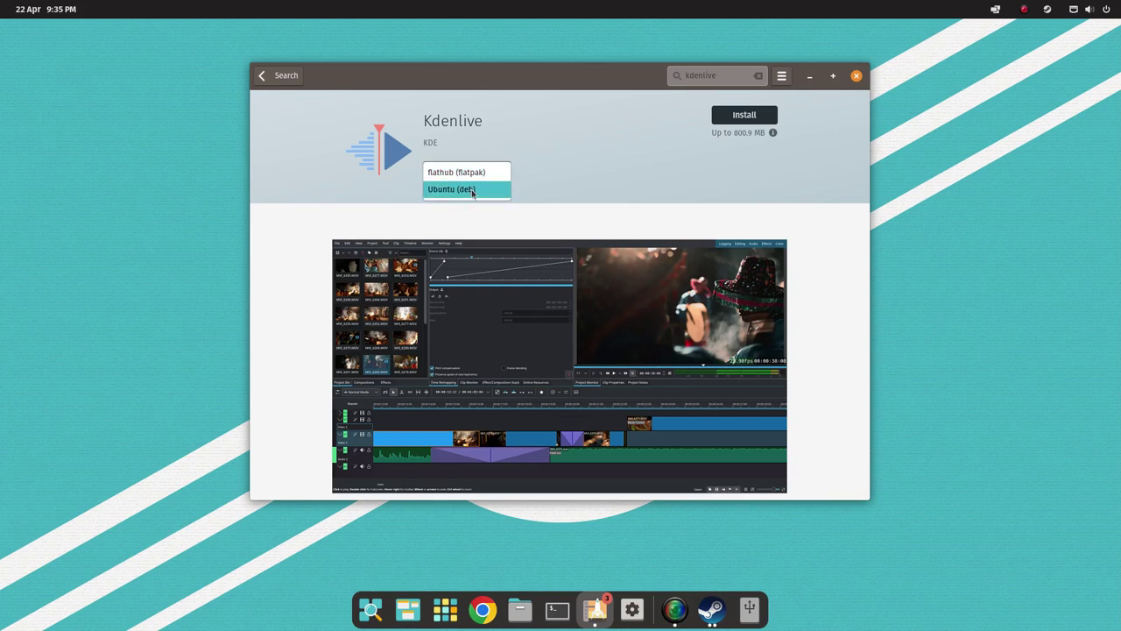
left_click(472, 190)
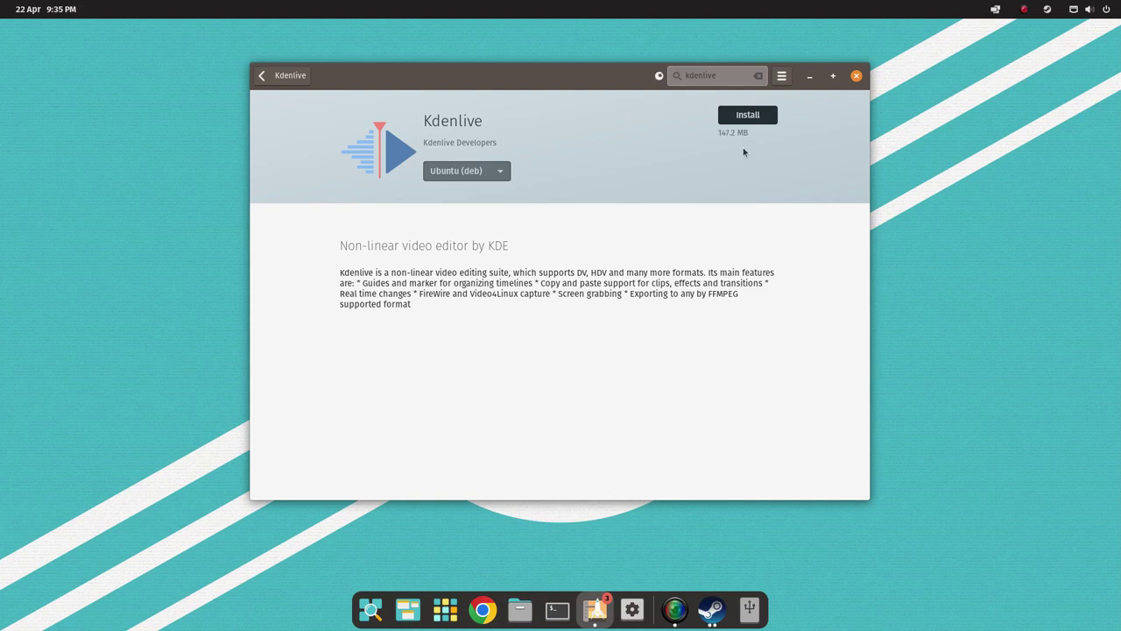
left_click(747, 119)
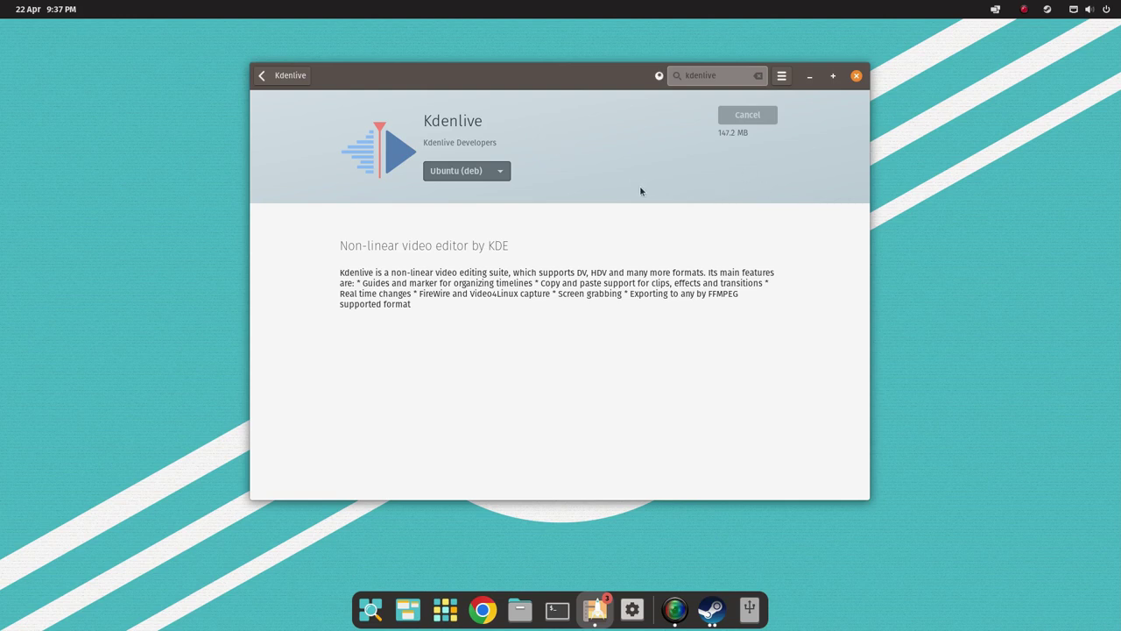
left_click(810, 77)
Step: Move Grand Theft Auto: Vice City, Lutris, Sensible World of Soccer 96/97, Proton Experimental and both Steam Linux Runtimes into Games, and Winetricks into Utilities
key("super+a")
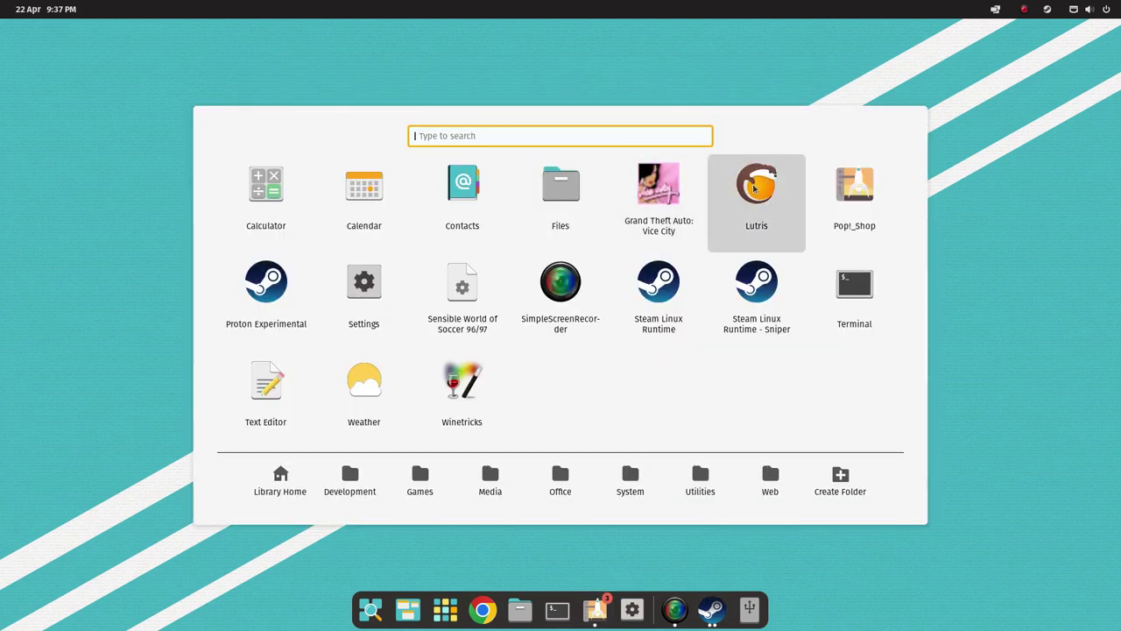
left_click_drag(671, 197, 432, 481)
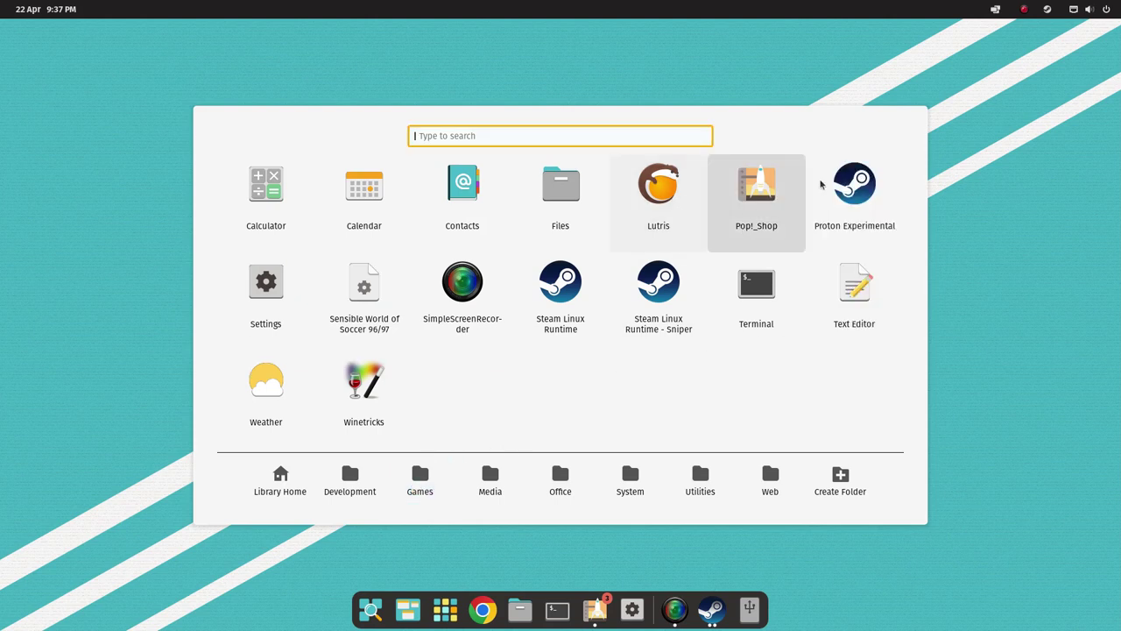
left_click_drag(841, 200, 422, 482)
left_click_drag(470, 287, 426, 482)
left_click_drag(464, 287, 422, 482)
left_click_drag(628, 210, 426, 482)
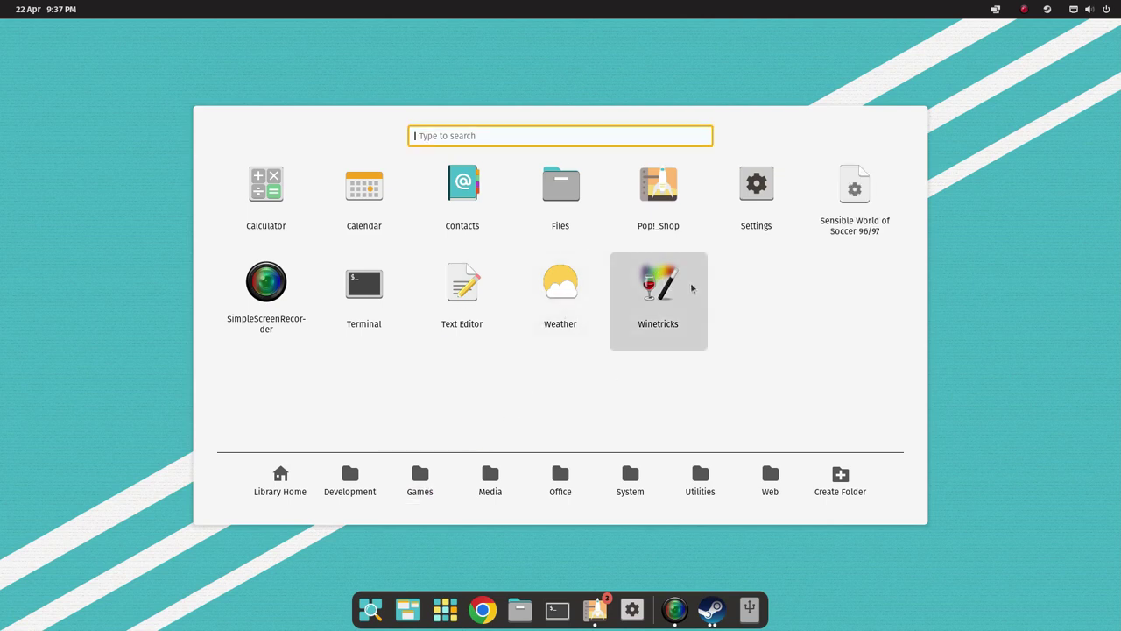
left_click_drag(864, 187, 424, 480)
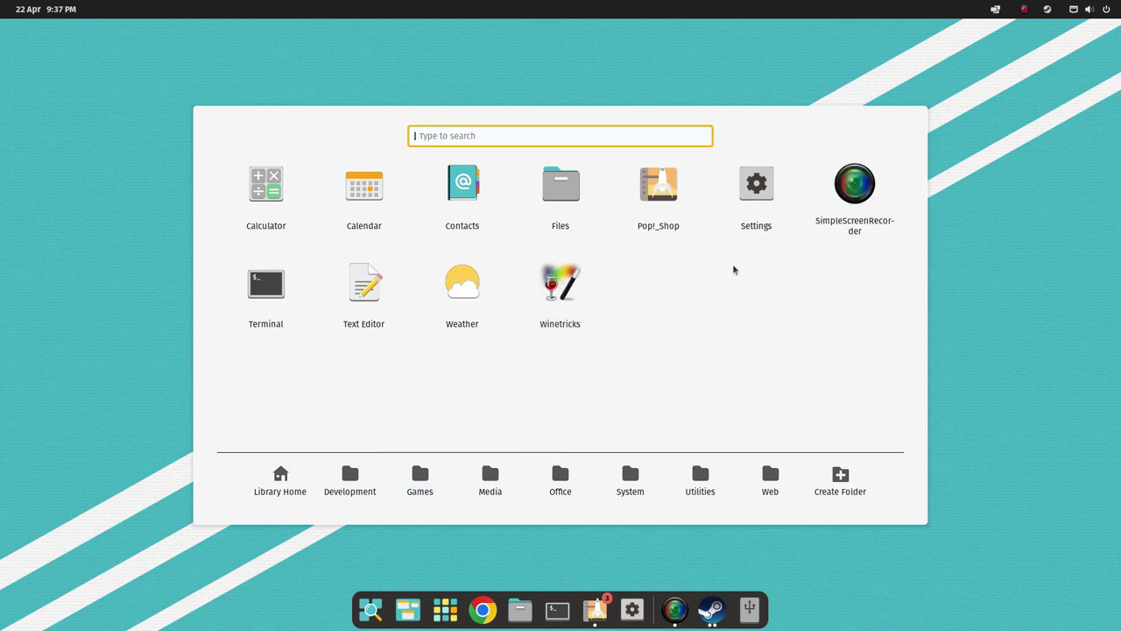
left_click_drag(592, 318, 699, 480)
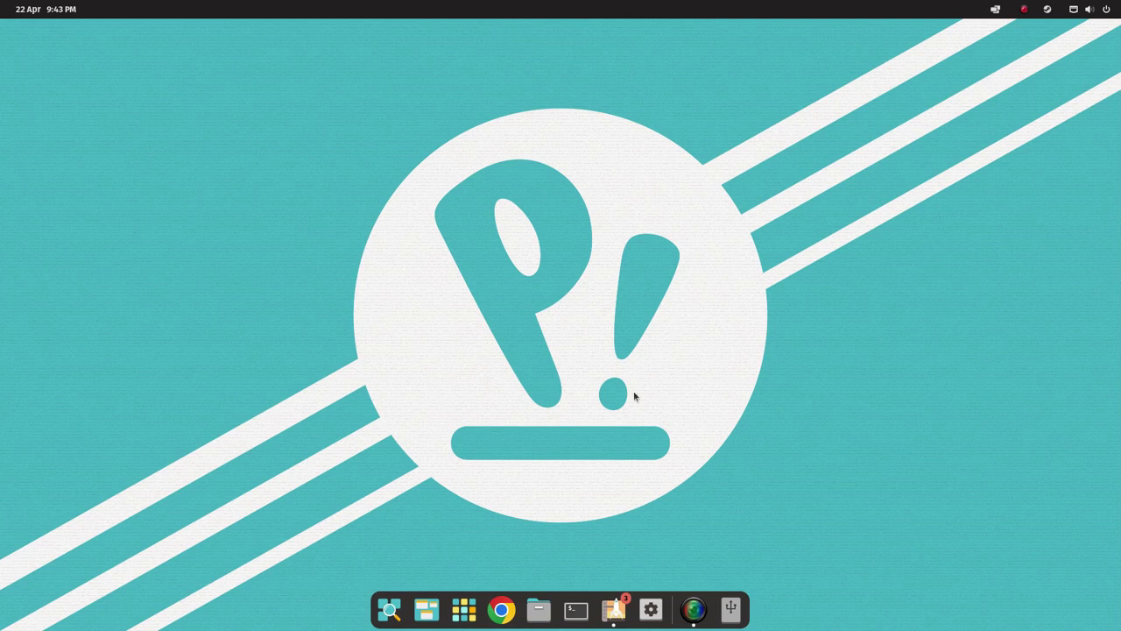
Step: Search the application library for "steam" and launch Steam
left_click(463, 609)
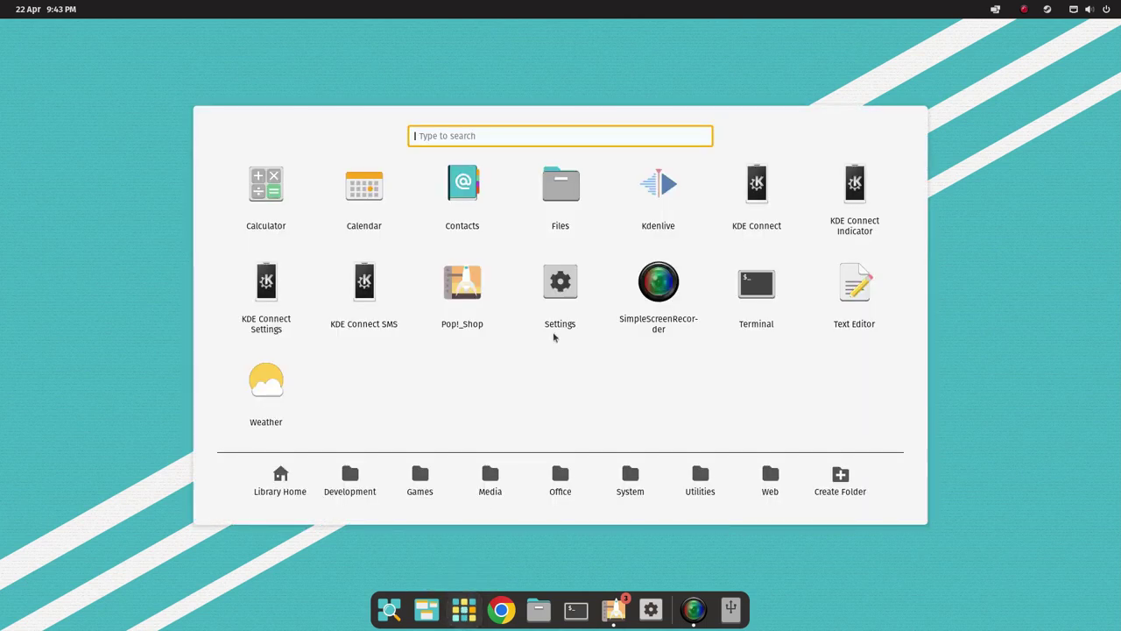
type("steam")
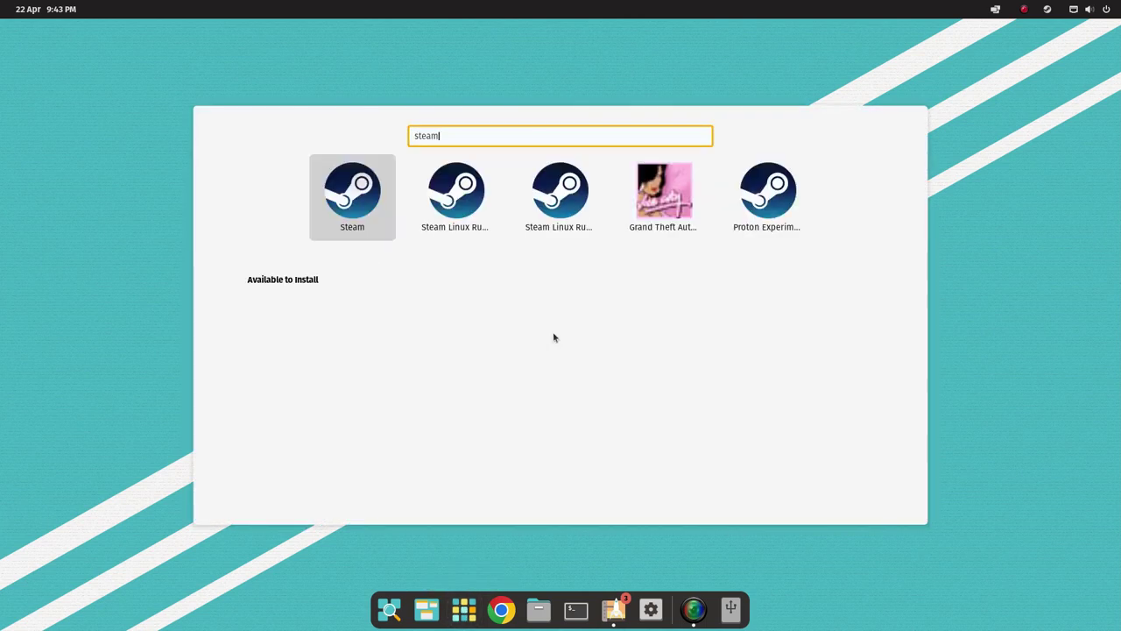
key("Return")
Step: In Steam's Steam Play settings, choose Proton Experimental as the tool for running all other titles
left_click(17, 30)
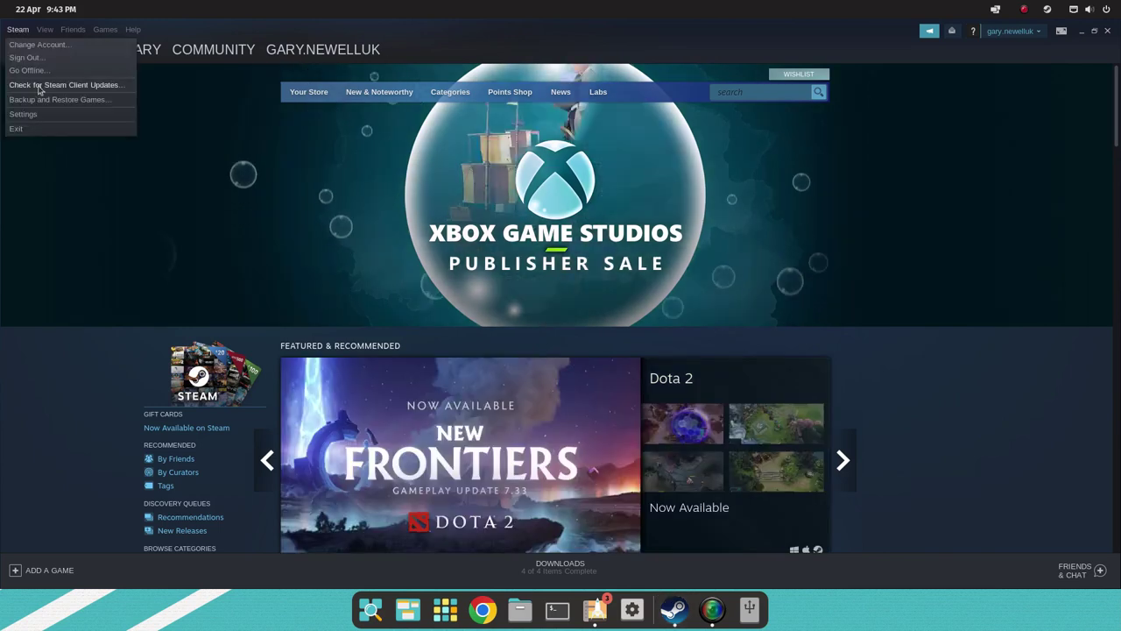
left_click(24, 115)
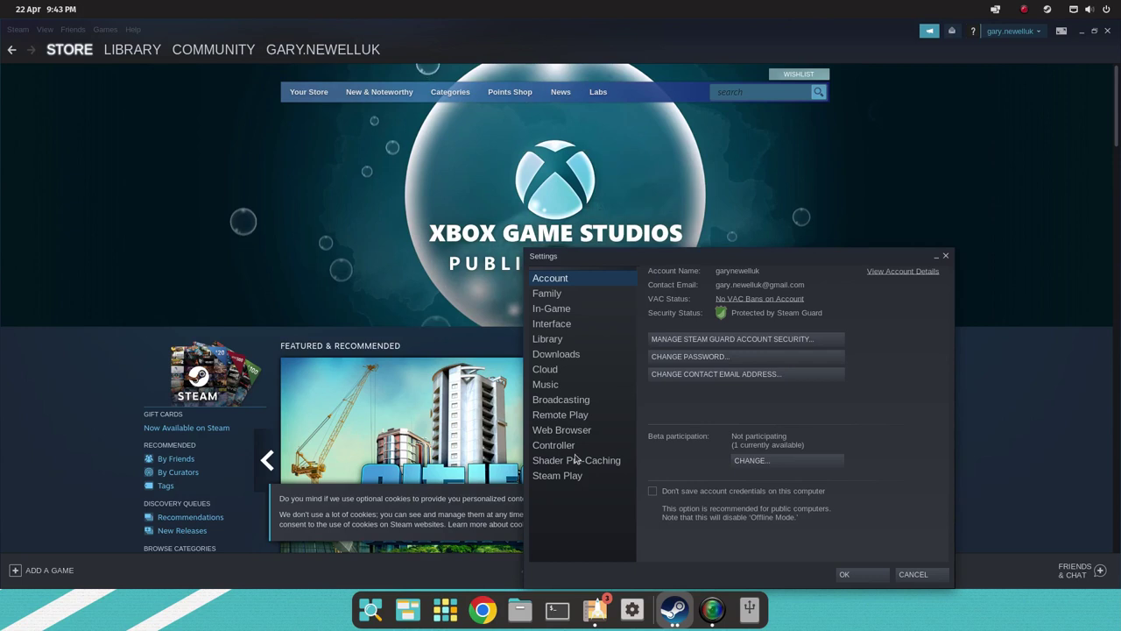
left_click(570, 474)
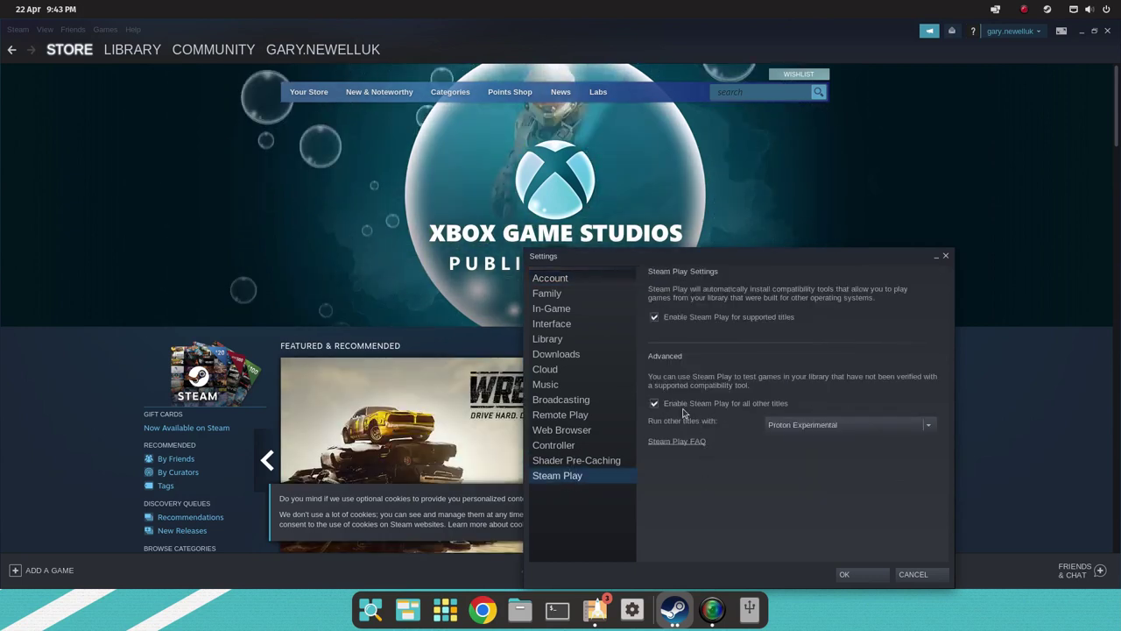
left_click(928, 425)
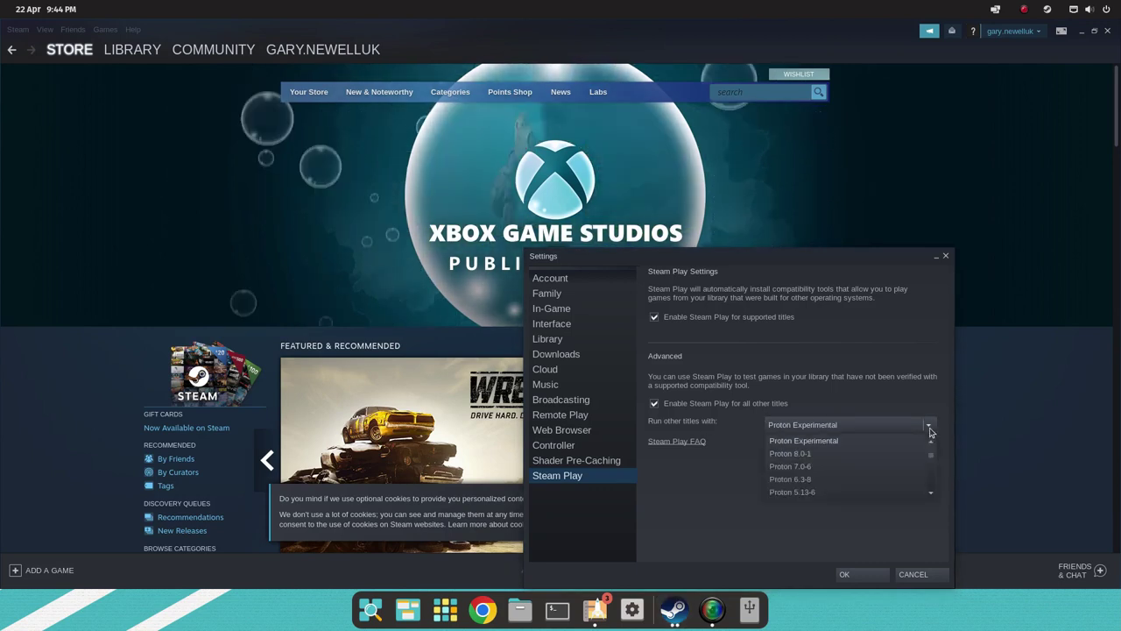
left_click(832, 440)
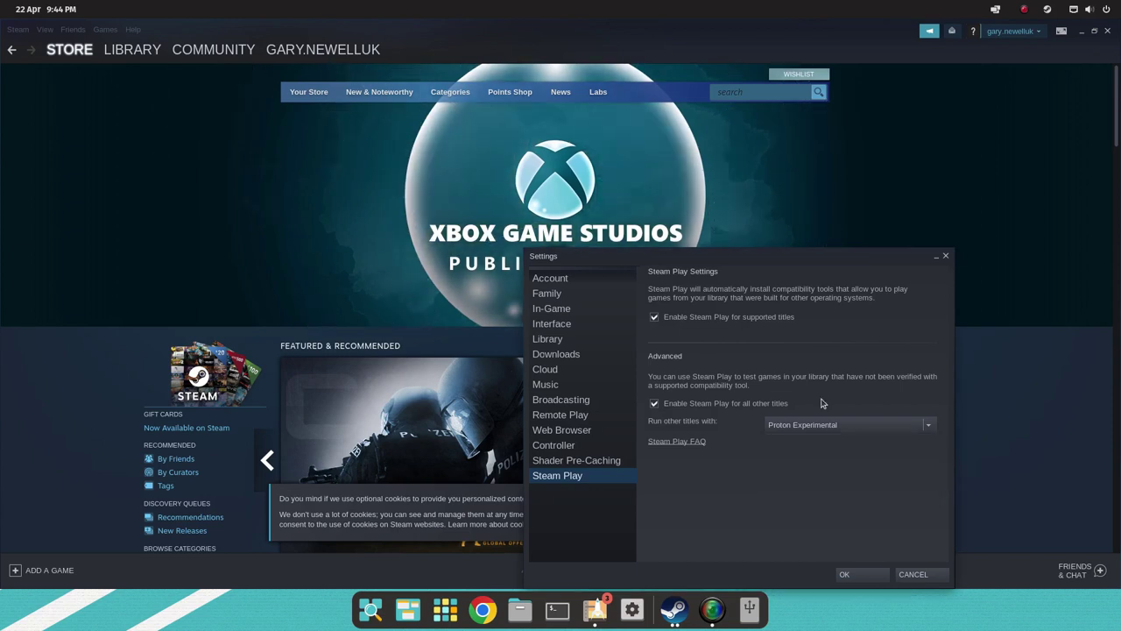
left_click(653, 403)
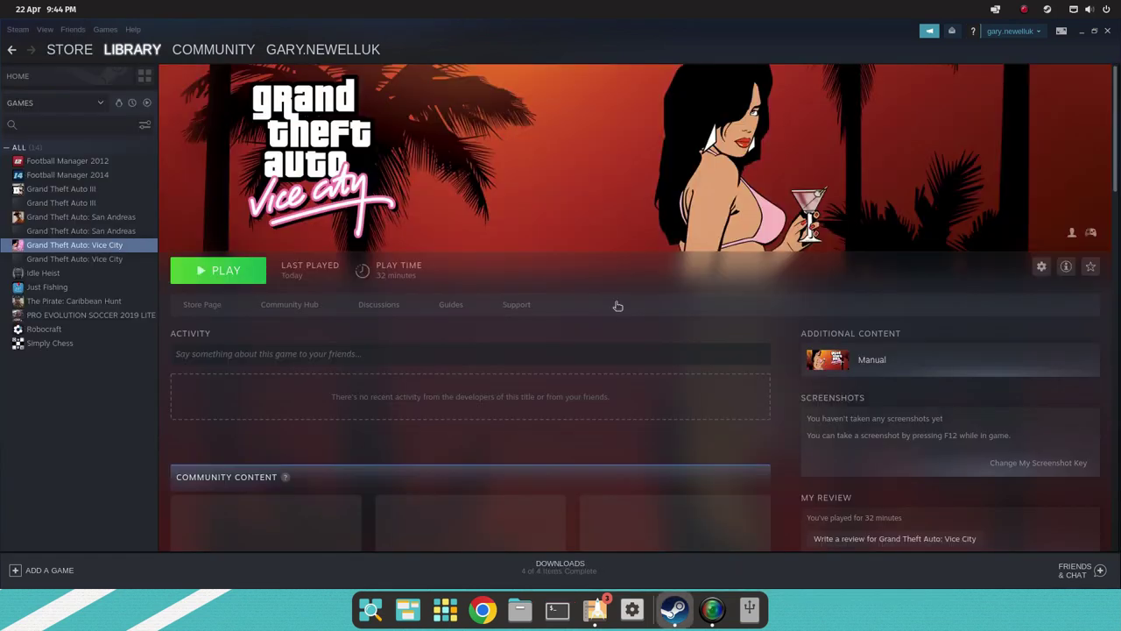
Step: Try to launch Grand Theft Auto: Vice City from the Steam library, and minimize the Steam window
left_click(224, 270)
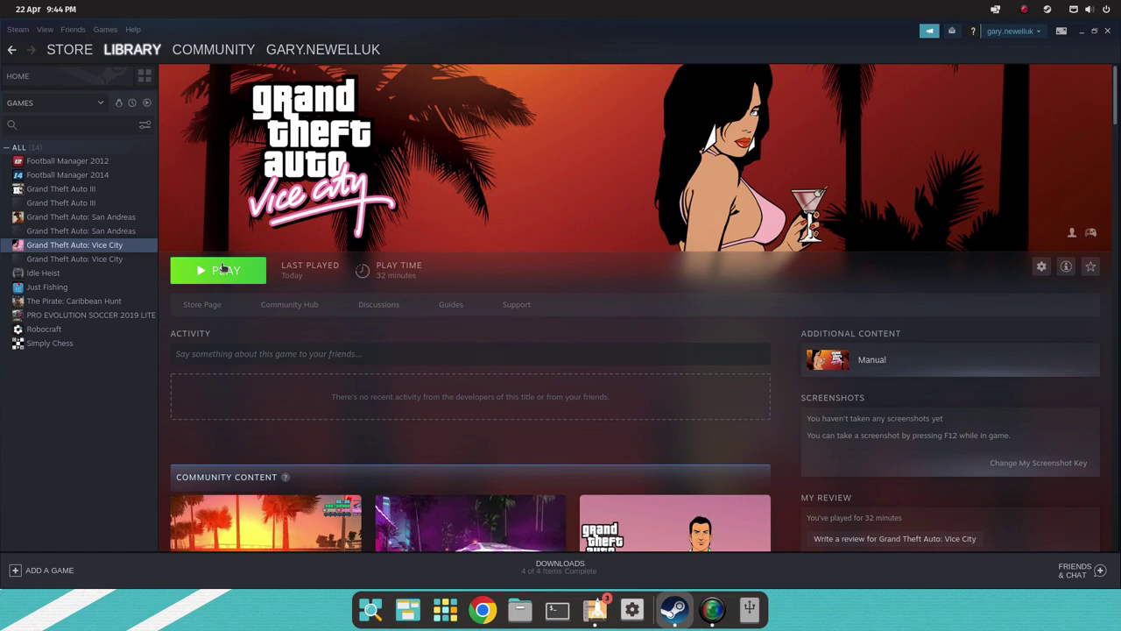
left_click(1083, 32)
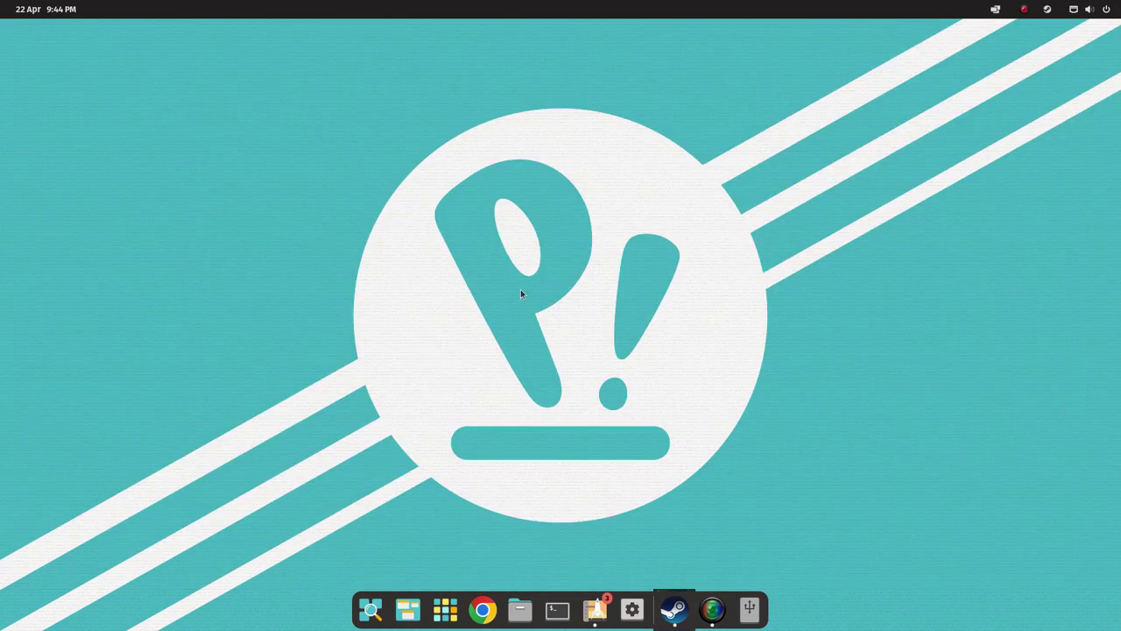